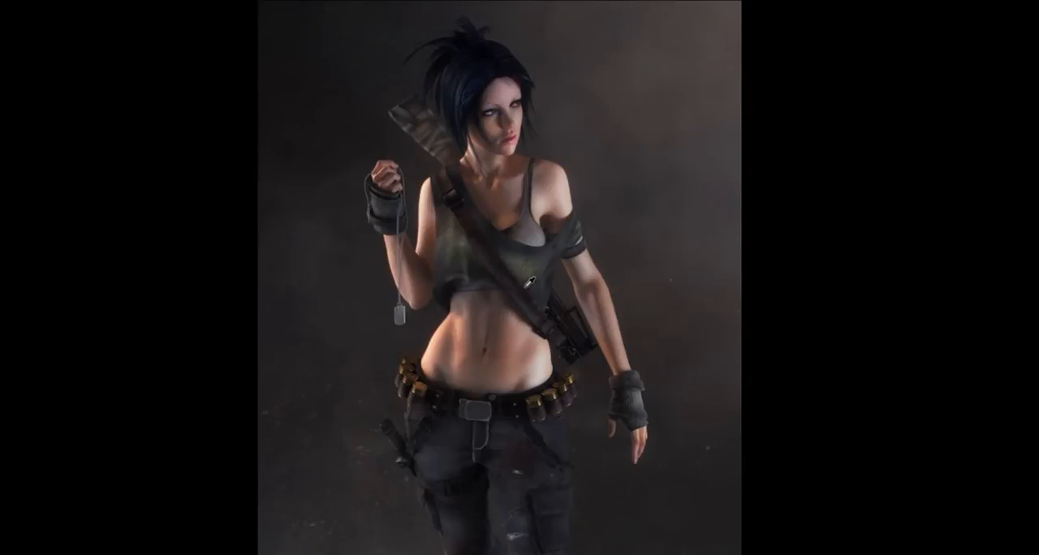
Switch to ZBrush and load the full character tool containing the blusao_faixas subtool in place of the cylinder.
key(alt+Tab)
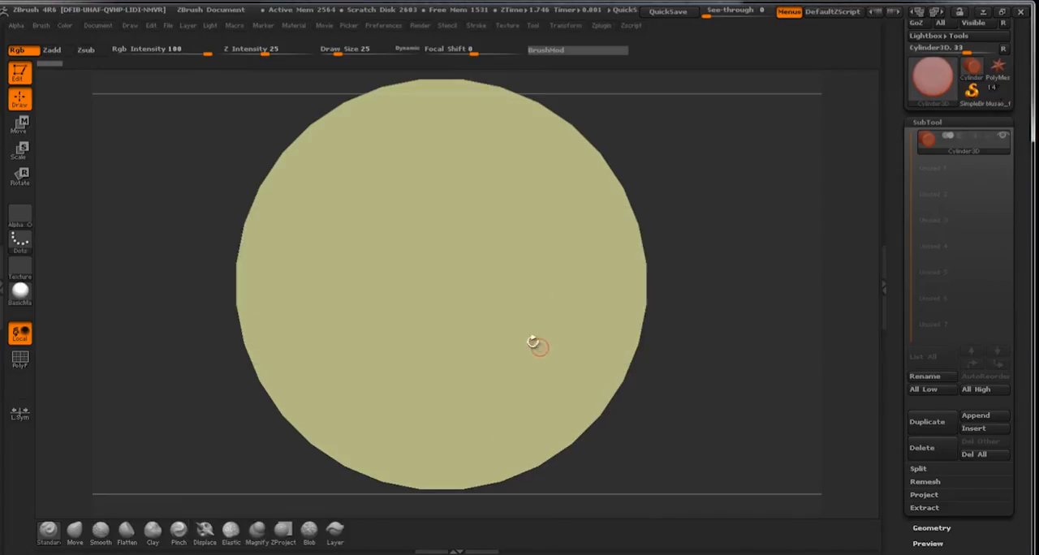
drag(736, 159, 634, 159)
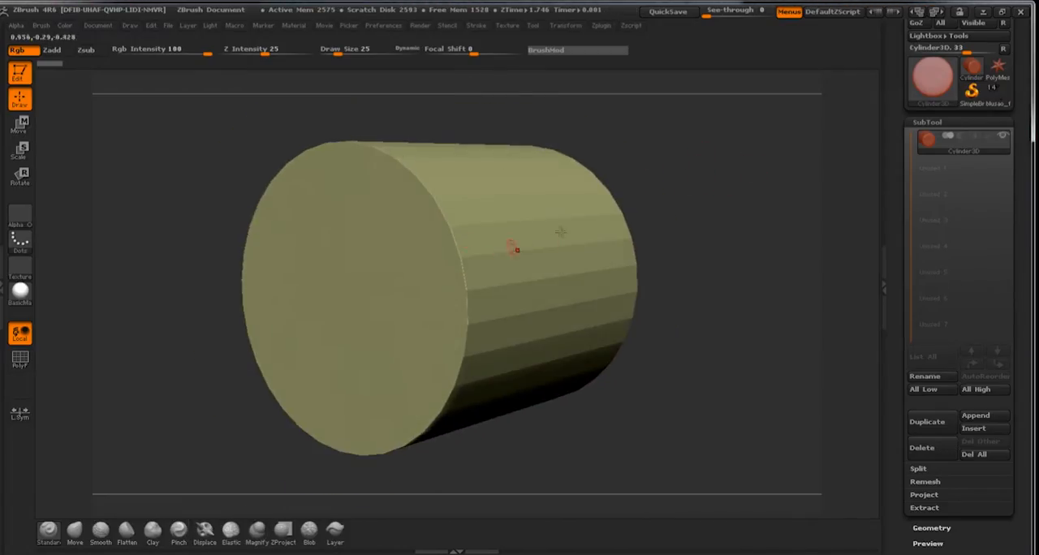
click(1008, 98)
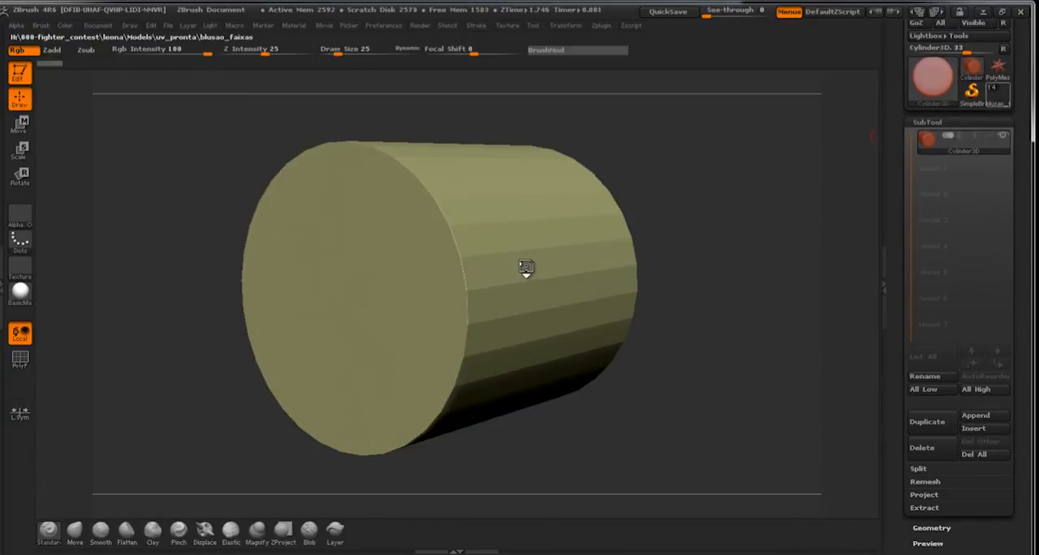
mouse_move(577, 233)
mouse_down()
mouse_move(605, 224)
mouse_move(638, 281)
mouse_move(619, 298)
mouse_move(615, 239)
mouse_move(603, 236)
mouse_move(609, 253)
mouse_move(478, 213)
mouse_up()
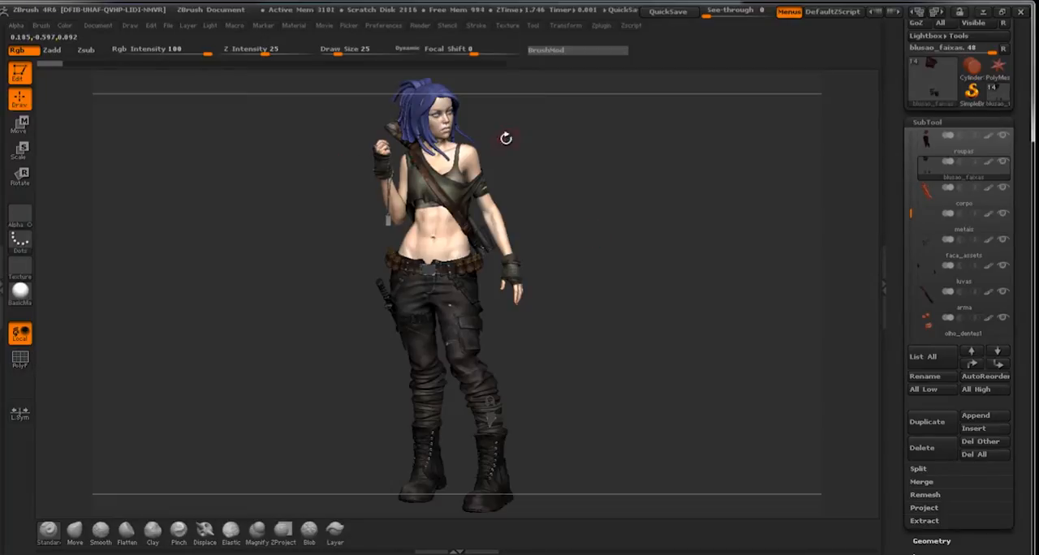
Examine the painted character's outfit from several angles, including the face, shirt, strap, belt, trousers and gloves.
drag(646, 164, 672, 186)
drag(586, 183, 454, 189)
drag(714, 212, 701, 154)
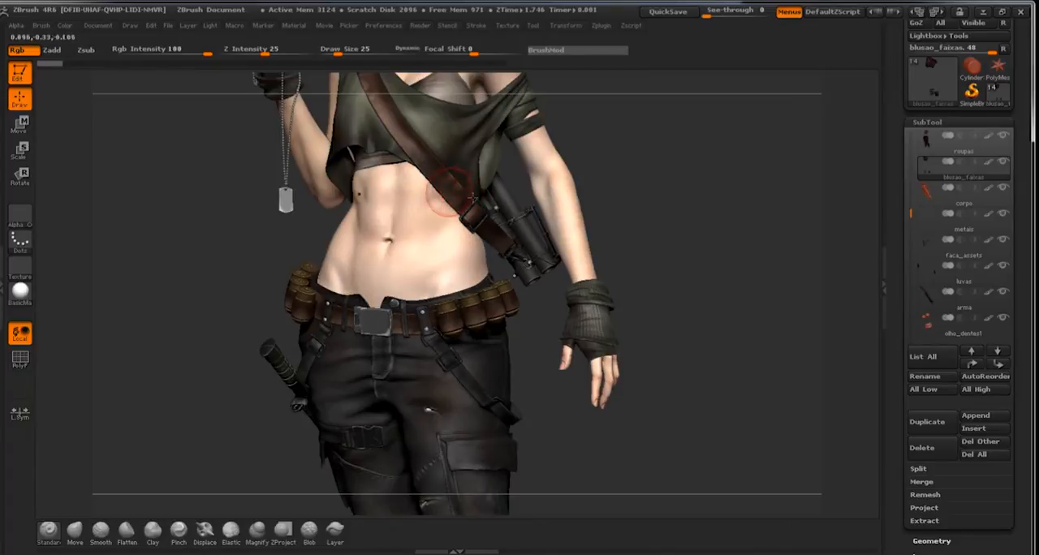
drag(750, 237, 754, 149)
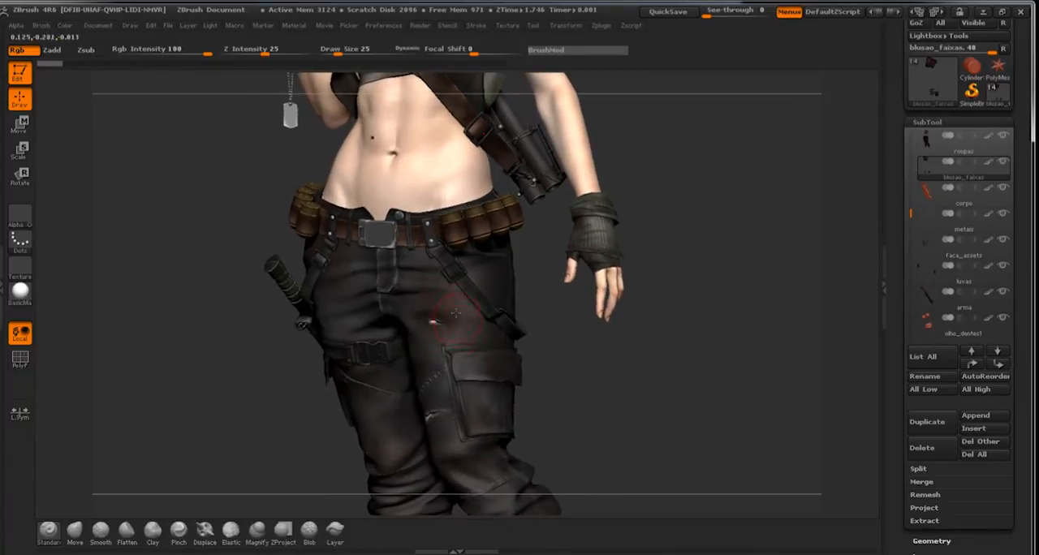
drag(735, 223, 694, 307)
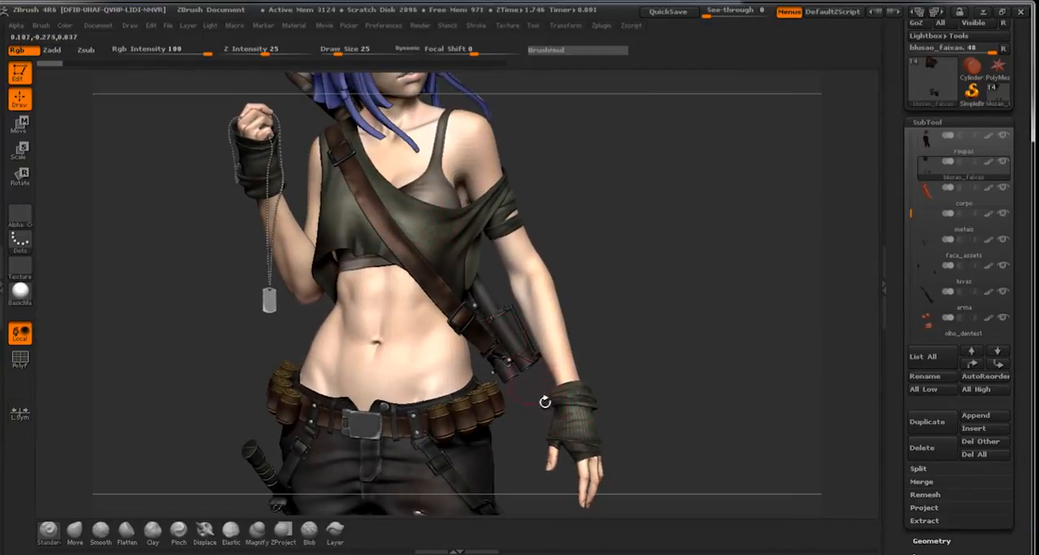
drag(626, 224, 438, 200)
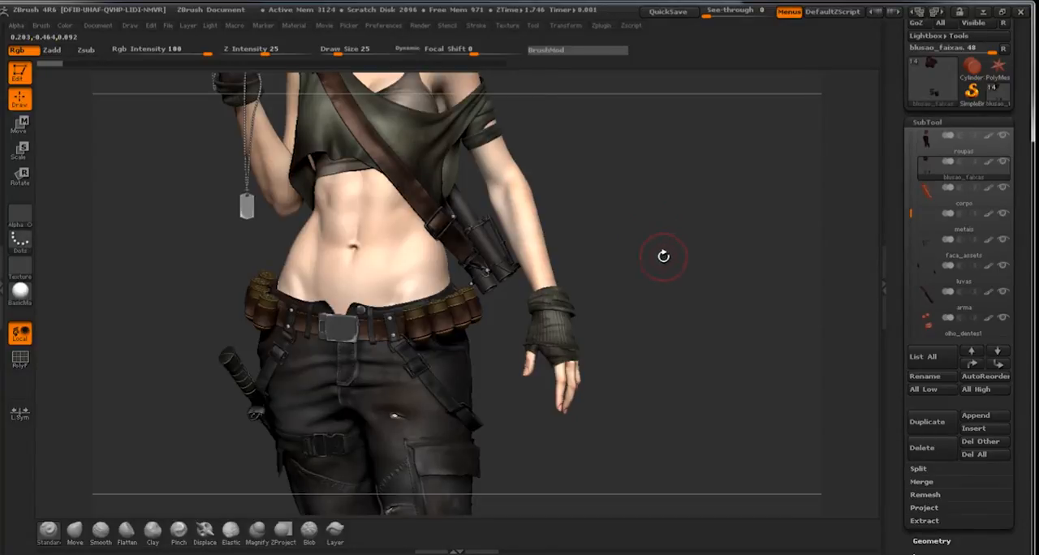
drag(657, 186, 639, 357)
drag(656, 244, 686, 62)
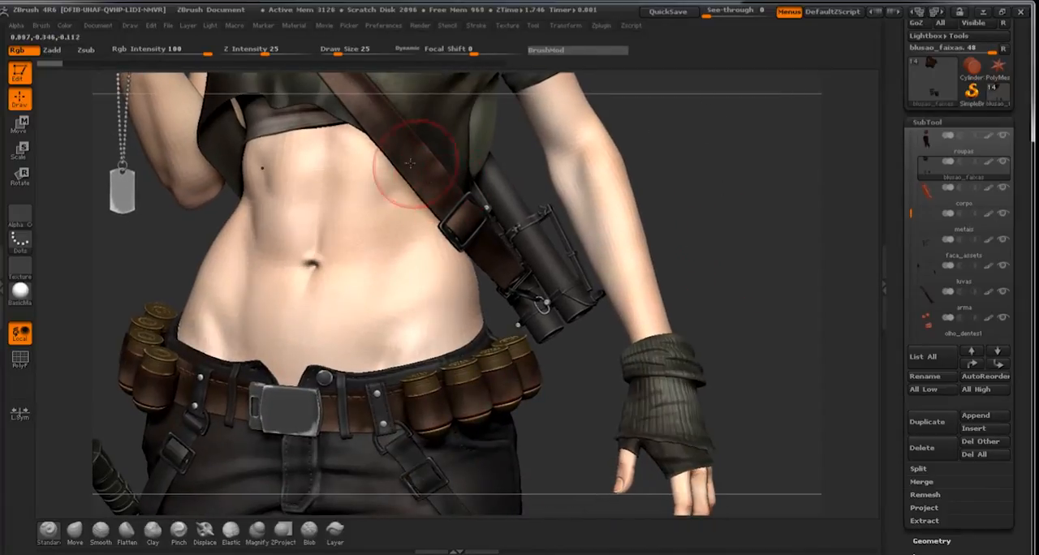
drag(788, 263, 749, 140)
drag(769, 184, 696, 366)
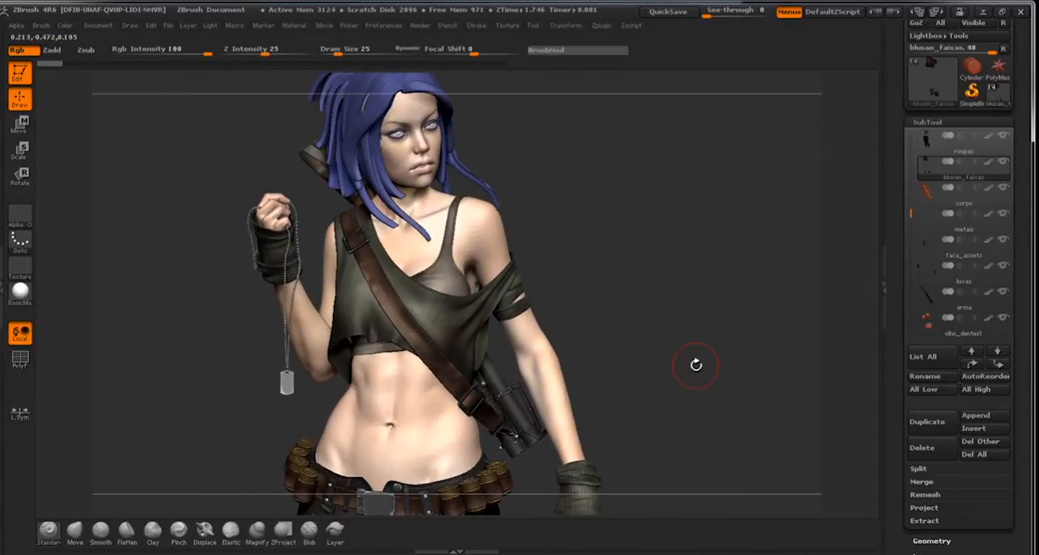
drag(628, 302, 596, 287)
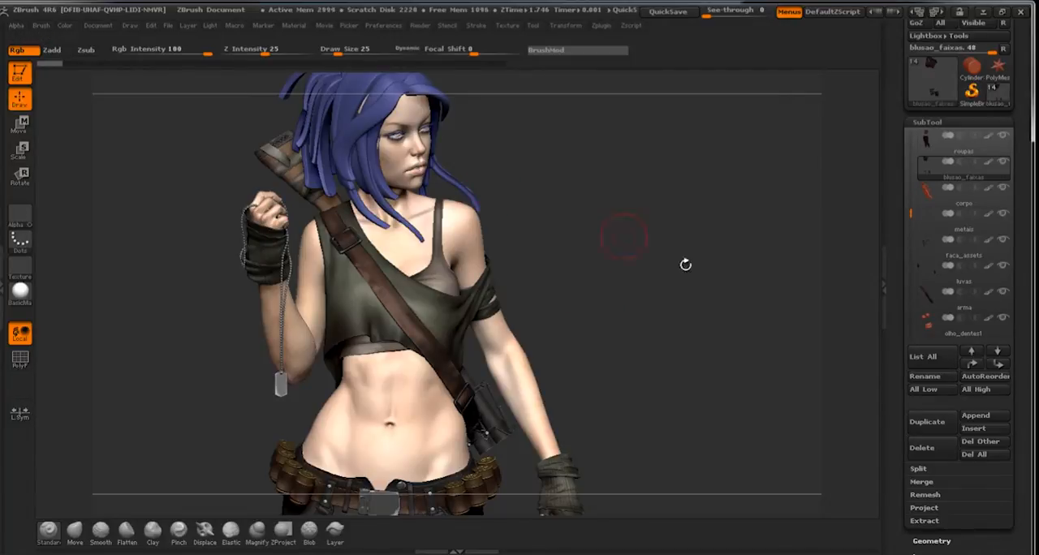
Isolate the blusao_faixas shirt subtool and inspect the painted colour variation across its folds, hem and sleeve.
mouse_move(687, 262)
mouse_down()
mouse_move(714, 277)
mouse_move(695, 277)
mouse_up()
click(1003, 162)
mouse_move(678, 239)
mouse_down()
mouse_move(641, 236)
mouse_move(715, 316)
mouse_move(440, 292)
mouse_up()
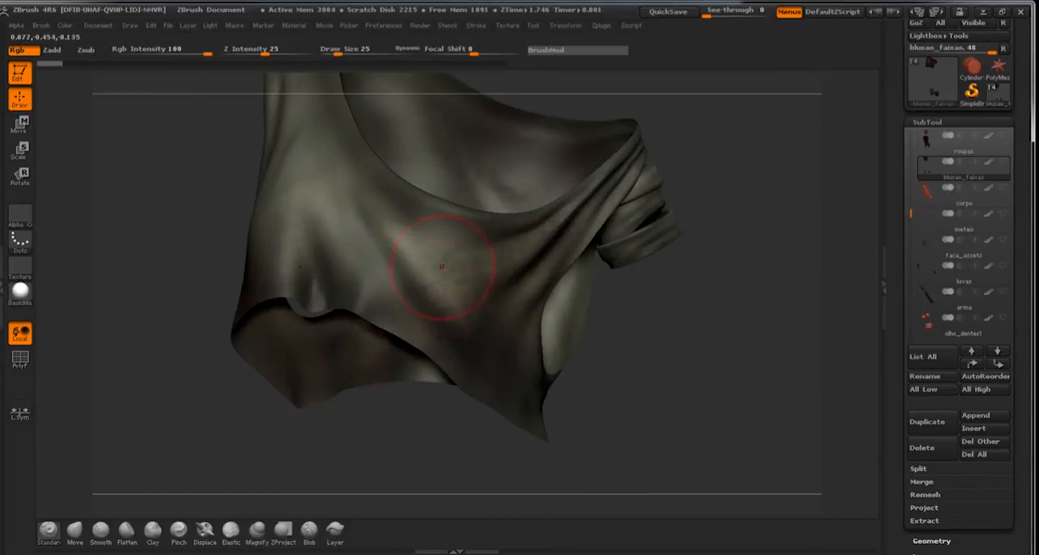
drag(355, 476, 381, 446)
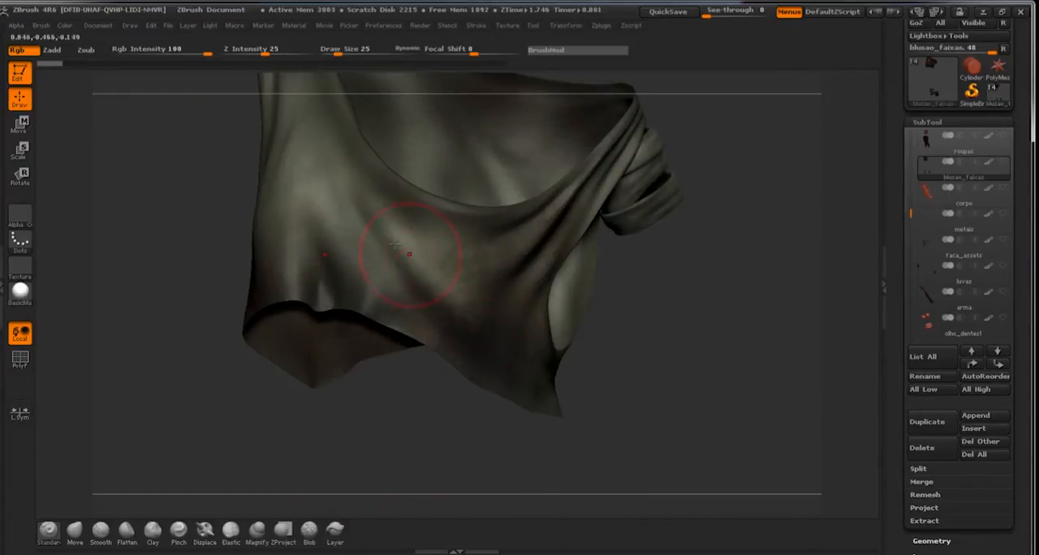
mouse_move(446, 458)
mouse_down()
mouse_move(479, 494)
mouse_move(442, 322)
mouse_up()
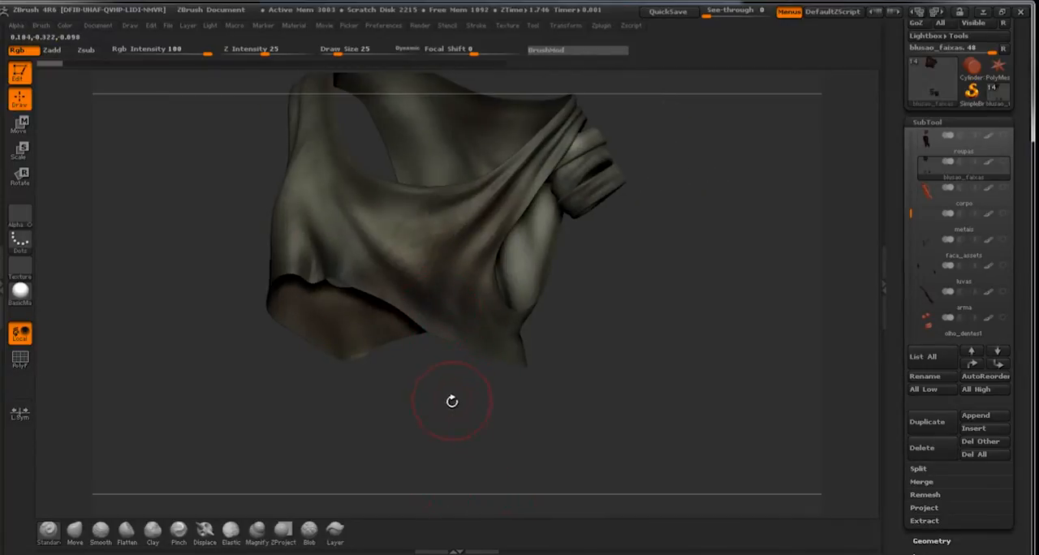
drag(452, 398, 566, 438)
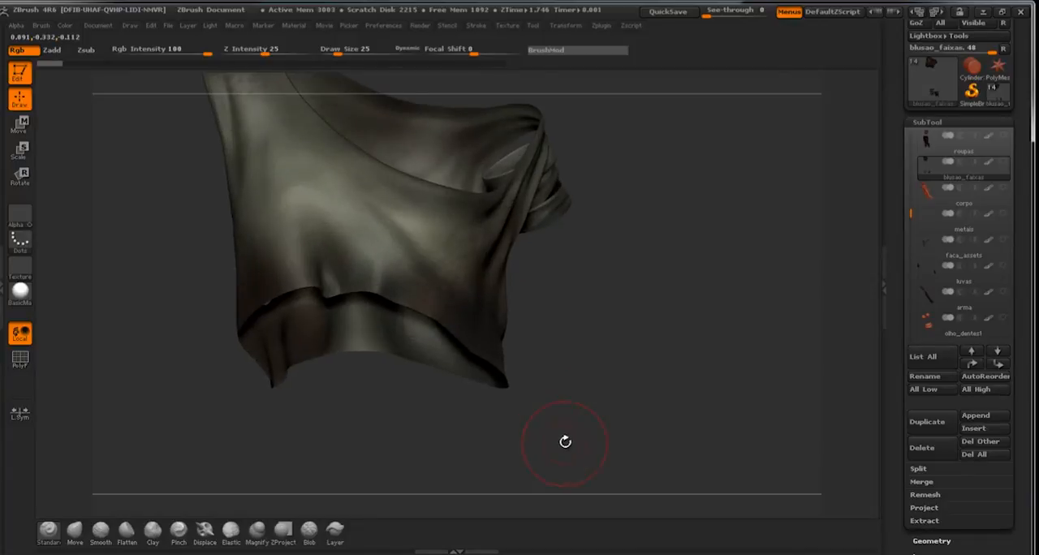
drag(578, 284, 615, 337)
drag(686, 368, 494, 353)
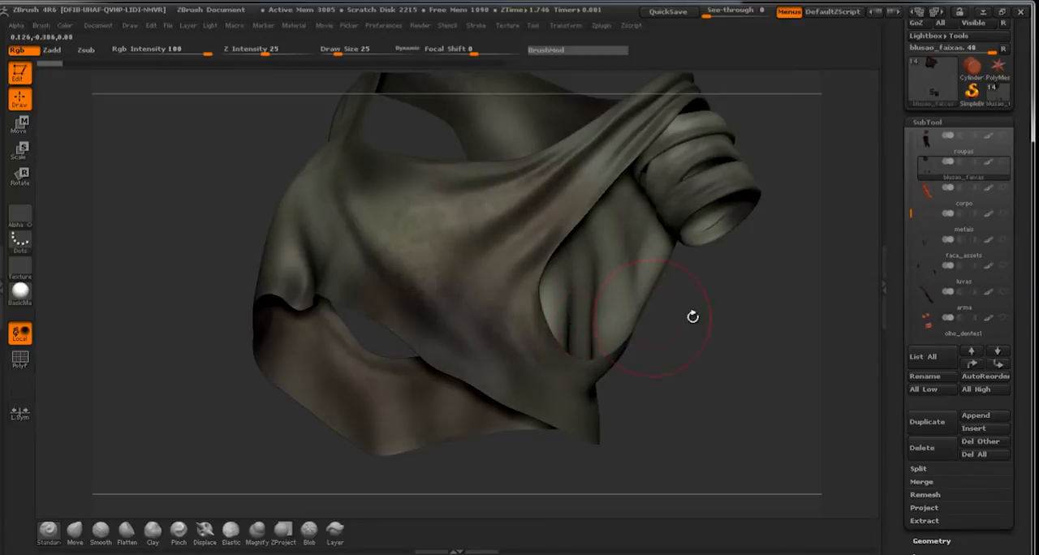
mouse_move(750, 343)
mouse_down()
mouse_move(706, 357)
mouse_move(678, 332)
mouse_move(690, 344)
mouse_move(682, 362)
mouse_move(674, 357)
mouse_up()
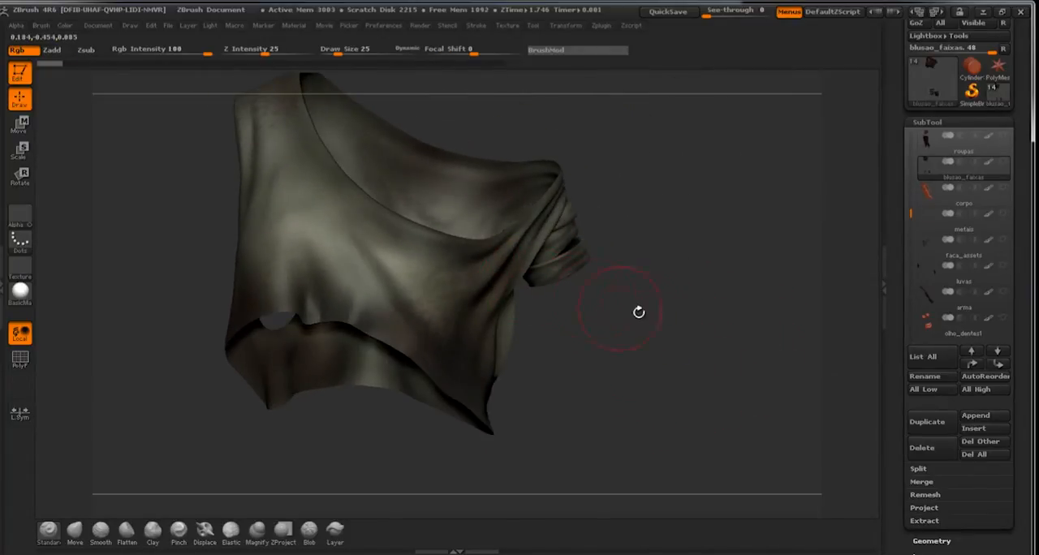
Set the main colour to a dark green, RGB 47, 68, 48.
click(65, 28)
mouse_move(64, 29)
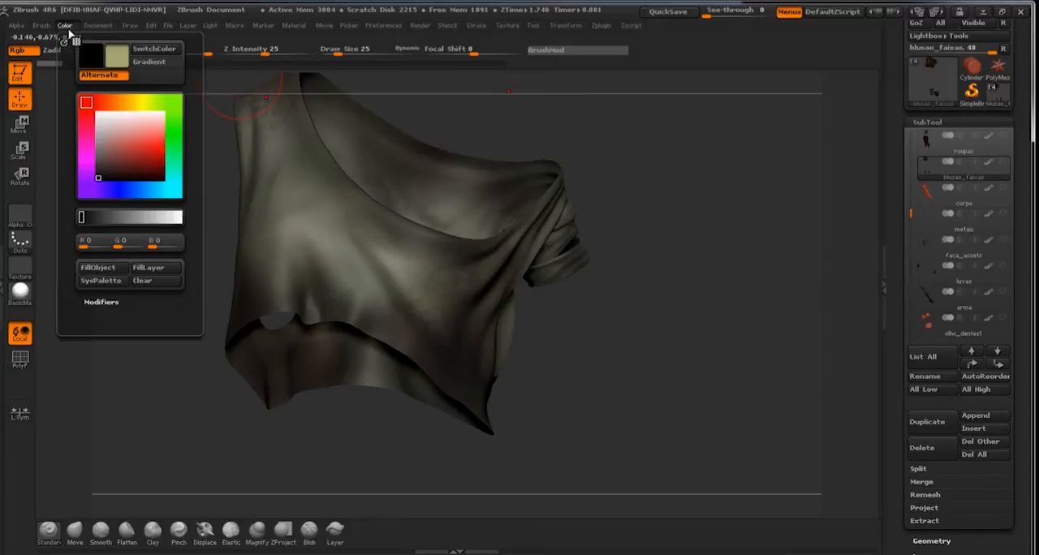
click(118, 148)
click(173, 138)
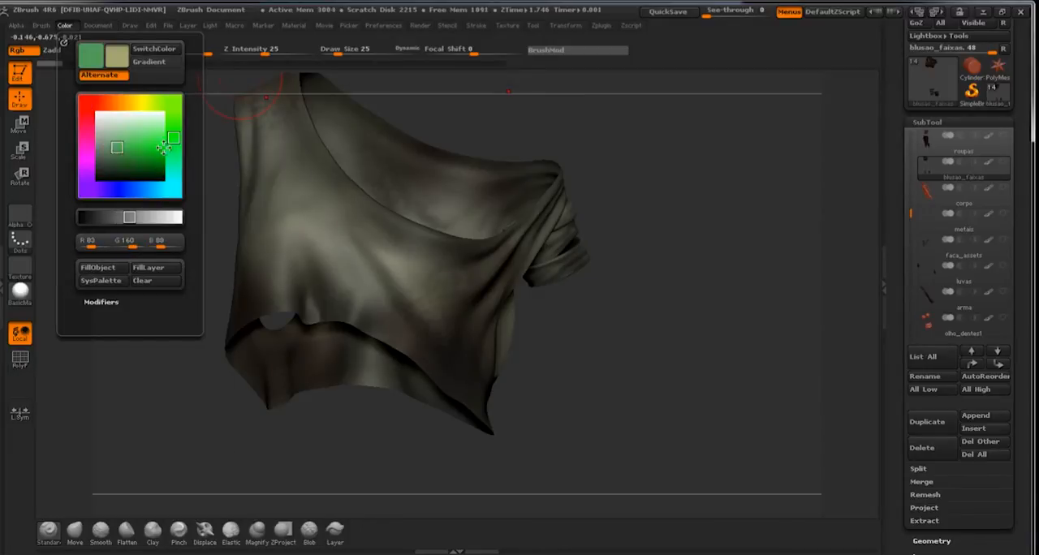
drag(122, 161, 108, 166)
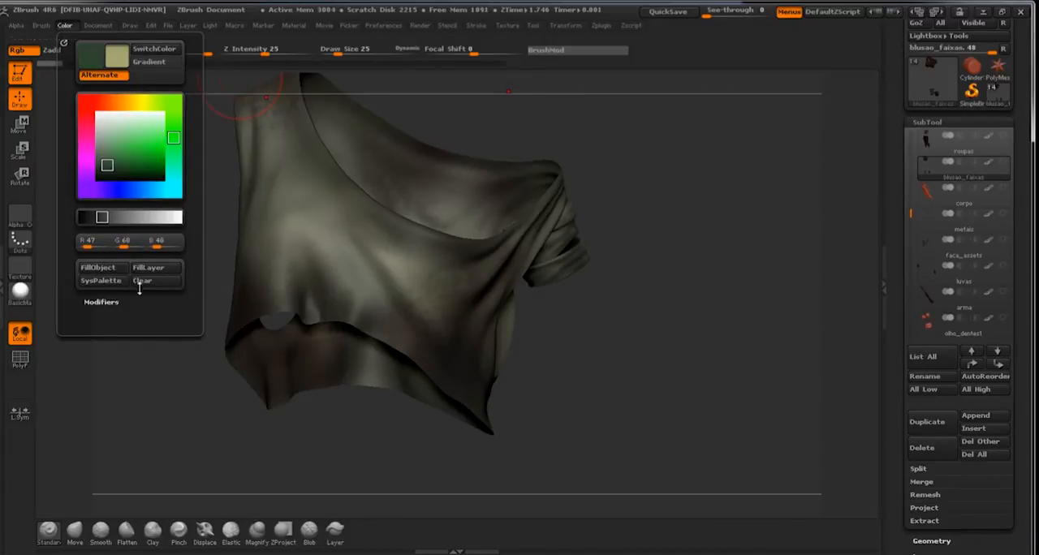
Sample a dark olive from the shirt, RGB 55, 54, 42, and run a fill on the shirt.
click(65, 25)
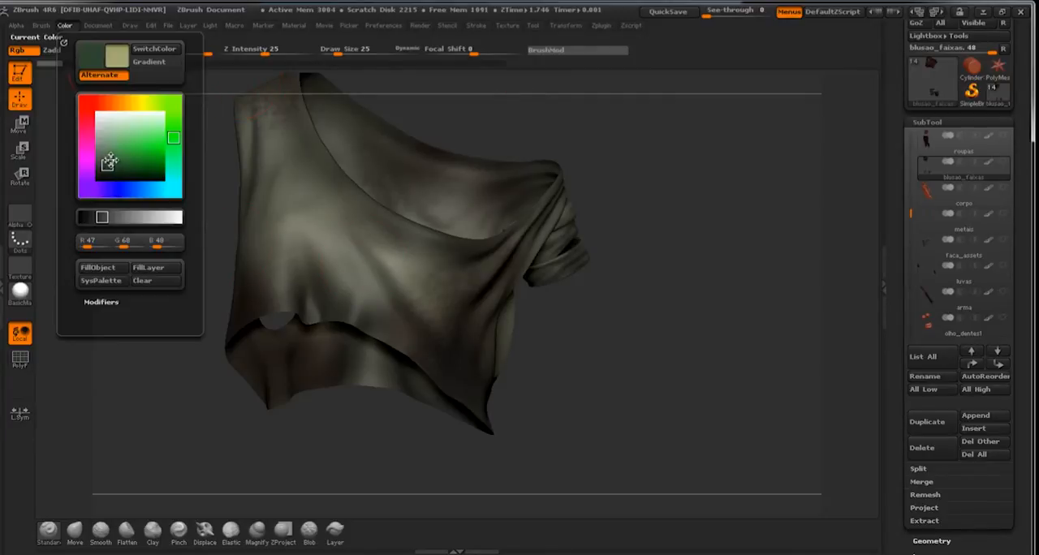
drag(93, 55, 335, 235)
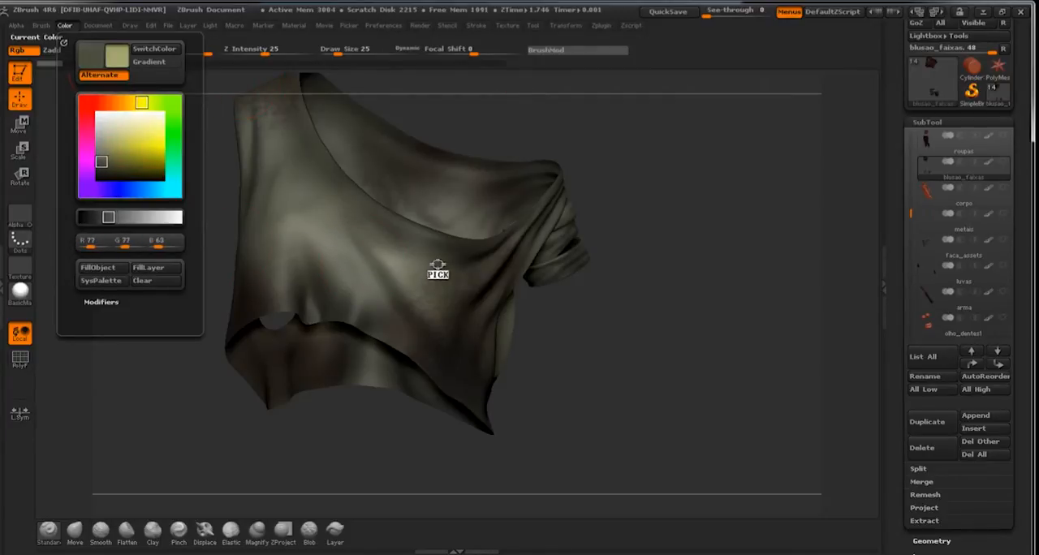
click(66, 28)
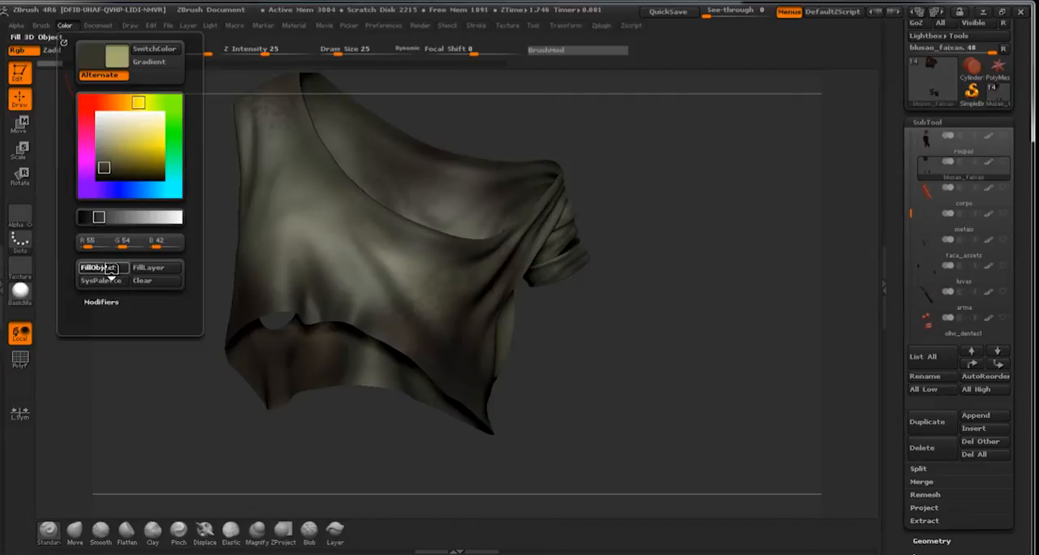
click(97, 268)
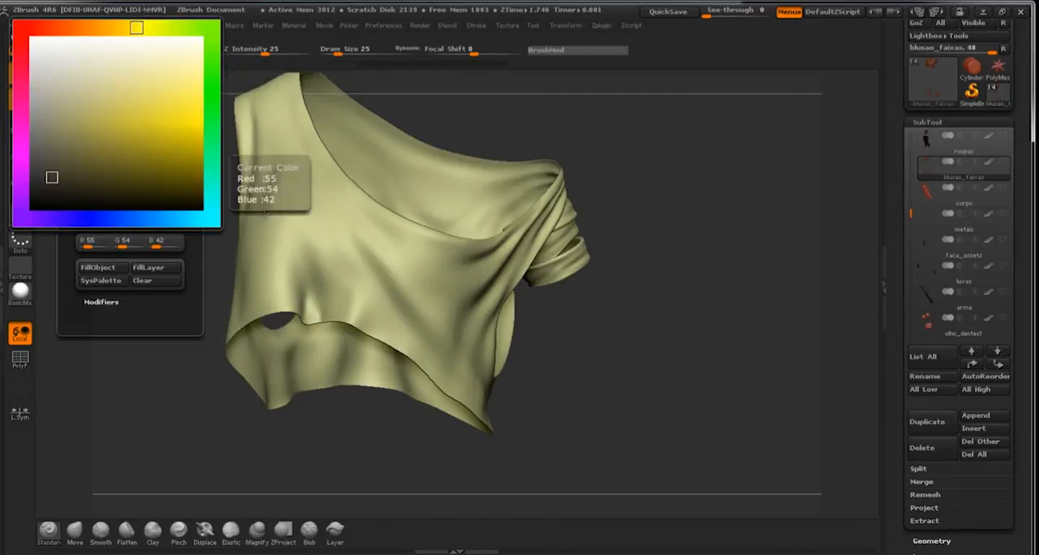
Swap the main and secondary colours and fill the whole shirt again for a flat dark olive base.
click(65, 25)
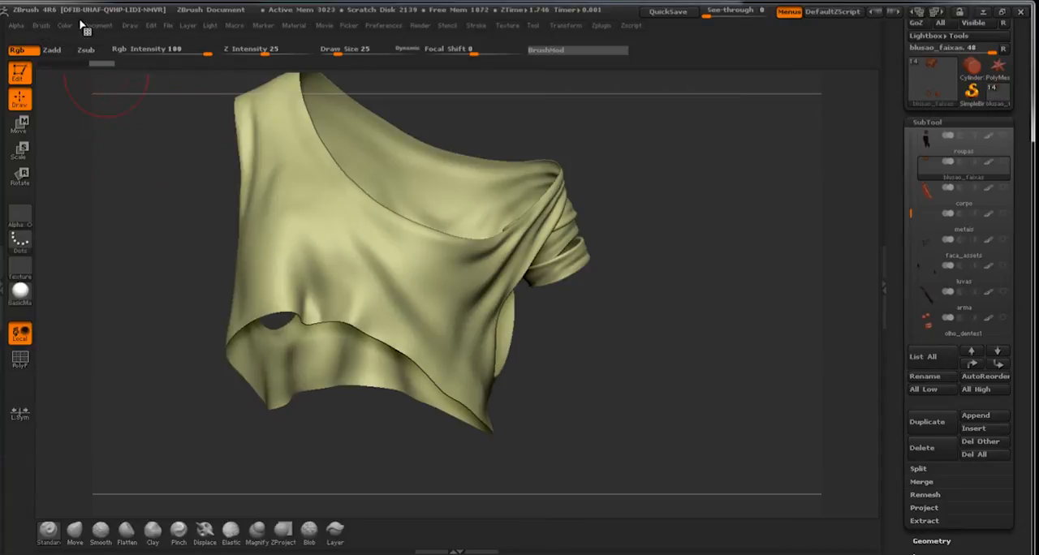
click(66, 25)
click(151, 49)
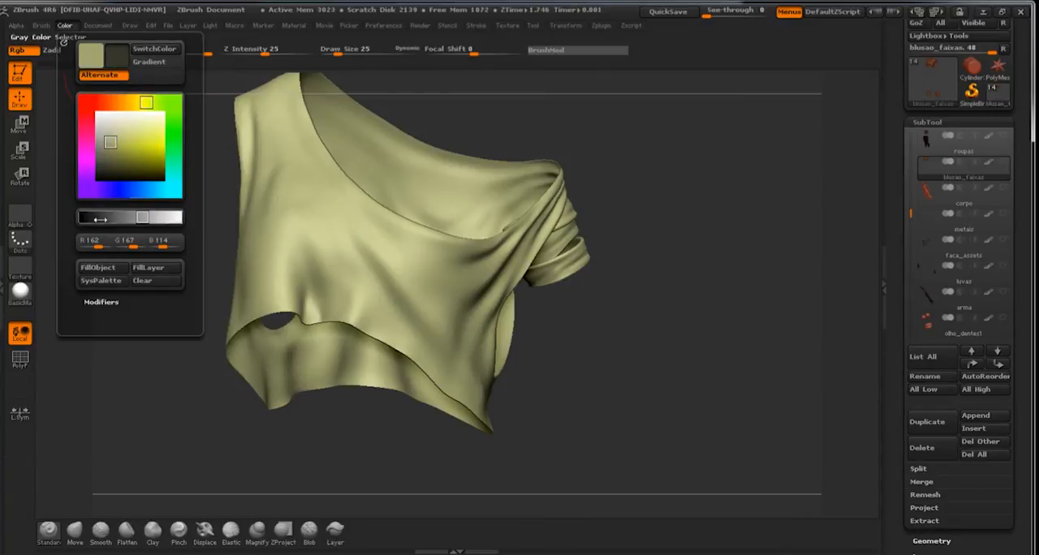
click(99, 268)
drag(626, 314, 592, 301)
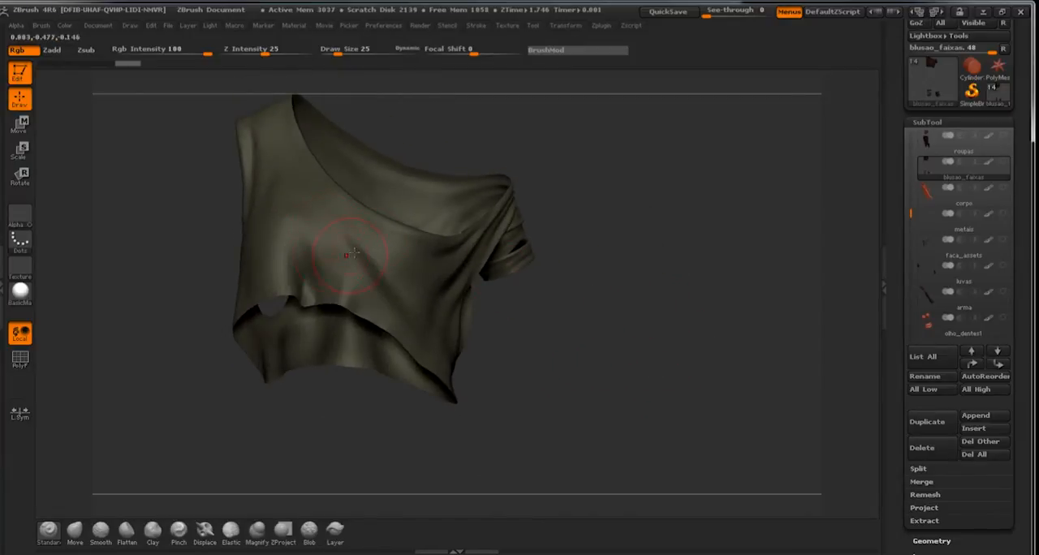
drag(514, 324, 395, 239)
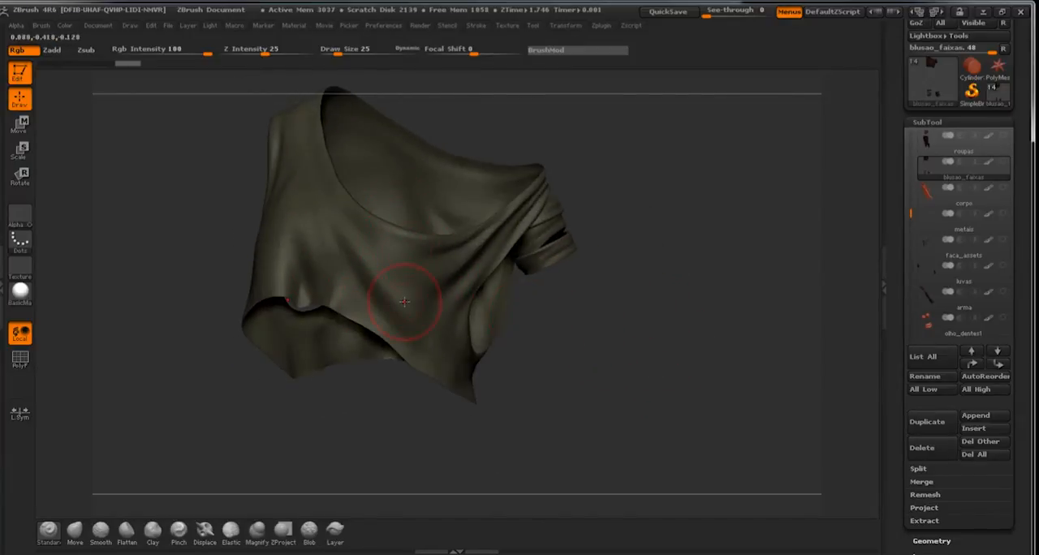
drag(587, 283, 653, 320)
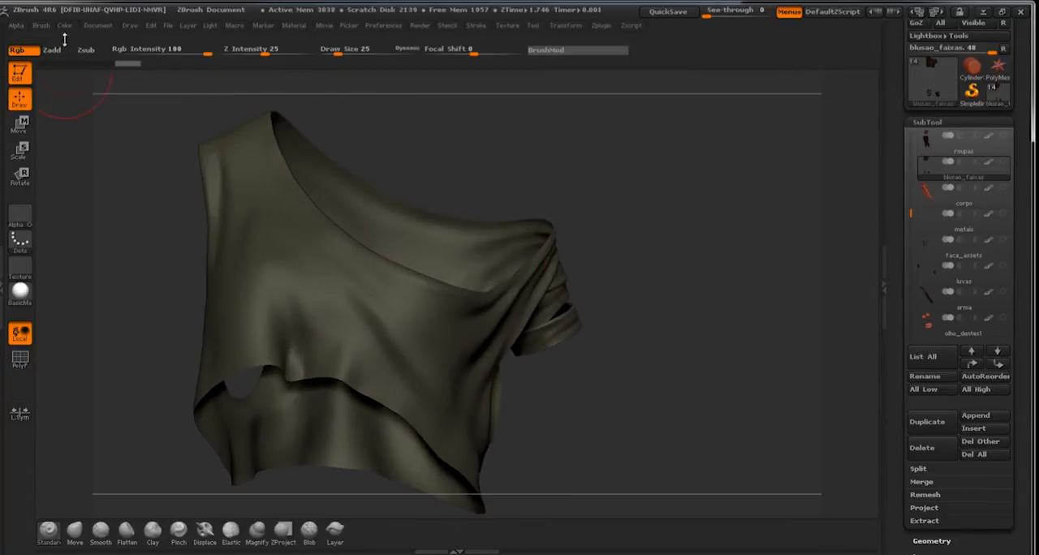
Set the main colour to a mid olive, RGB 107, 110, 81, and lighten the secondary colour.
click(64, 25)
drag(113, 144, 107, 155)
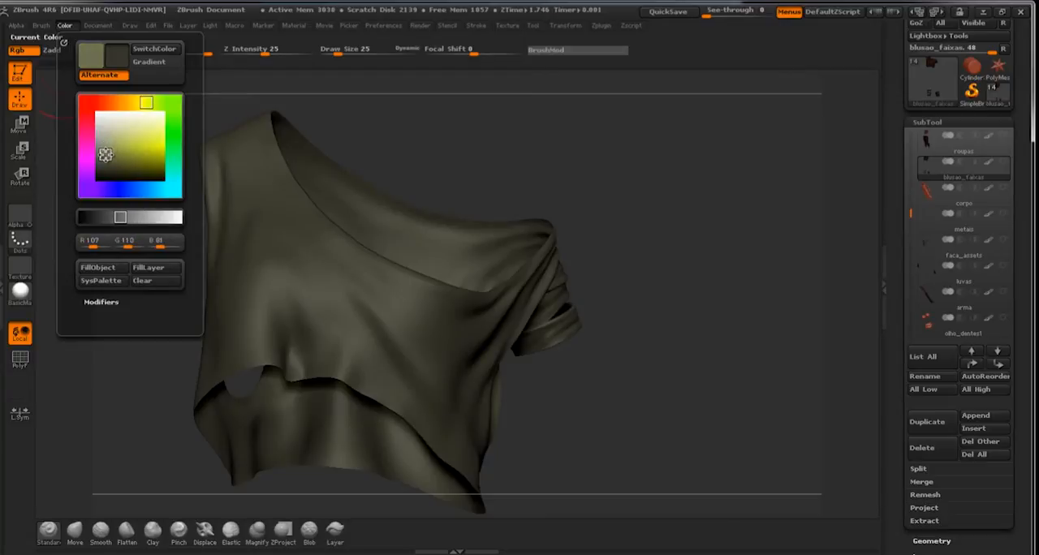
click(120, 63)
click(64, 25)
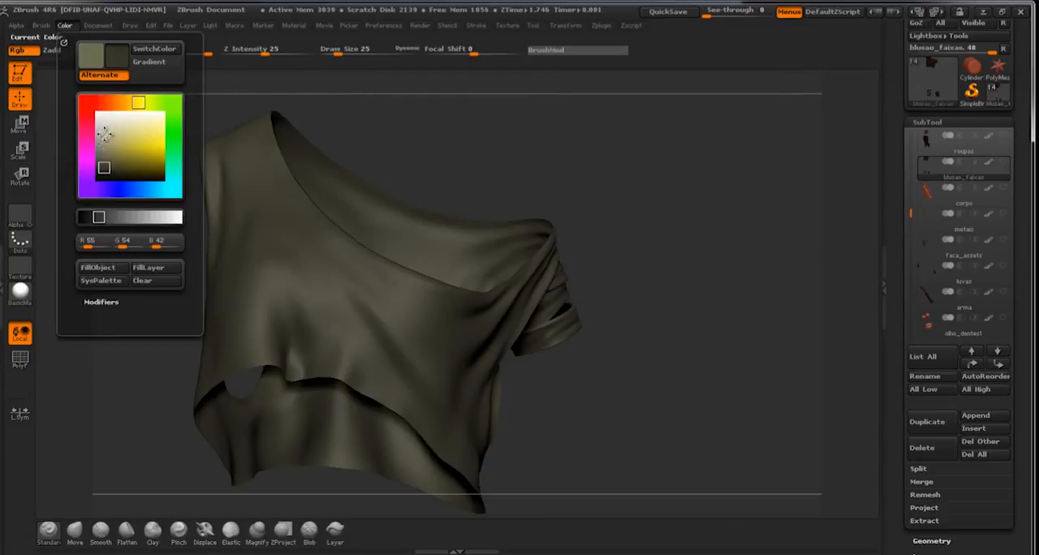
click(114, 154)
drag(113, 154, 106, 151)
Set the brush's Rgb Intensity to 41 and its Draw Size to 34.
drag(556, 181, 539, 133)
click(174, 50)
key(bracketleft)
key(bracketleft)
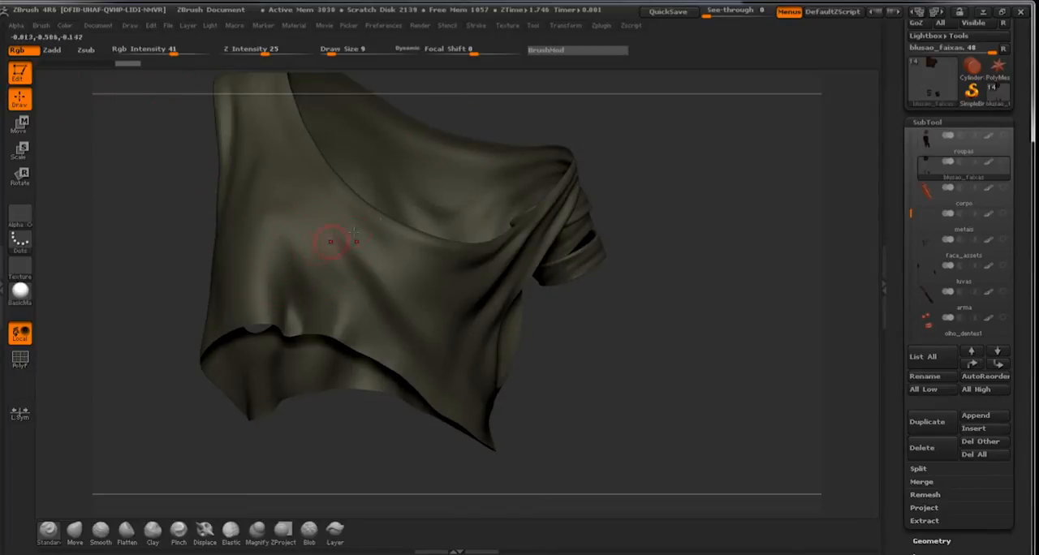
drag(617, 224, 555, 224)
key(bracketright)
key(bracketright)
key(bracketright)
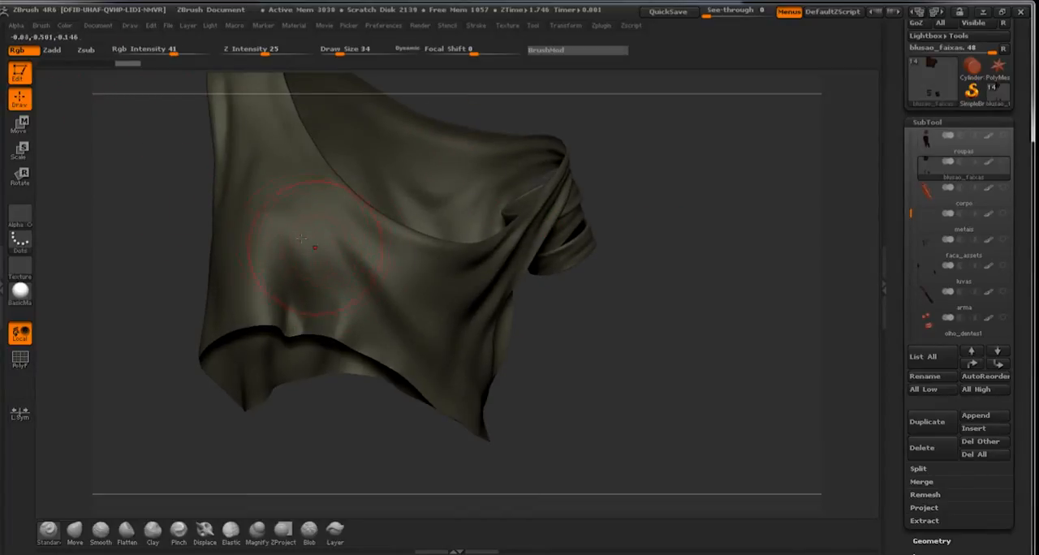
Paint soft lighter olive highlights over the raised chest area on the front of the shirt.
mouse_move(296, 233)
mouse_down()
mouse_move(427, 298)
mouse_move(285, 241)
mouse_up()
drag(607, 345, 662, 336)
mouse_move(272, 251)
mouse_down()
mouse_move(244, 231)
mouse_move(262, 218)
mouse_up()
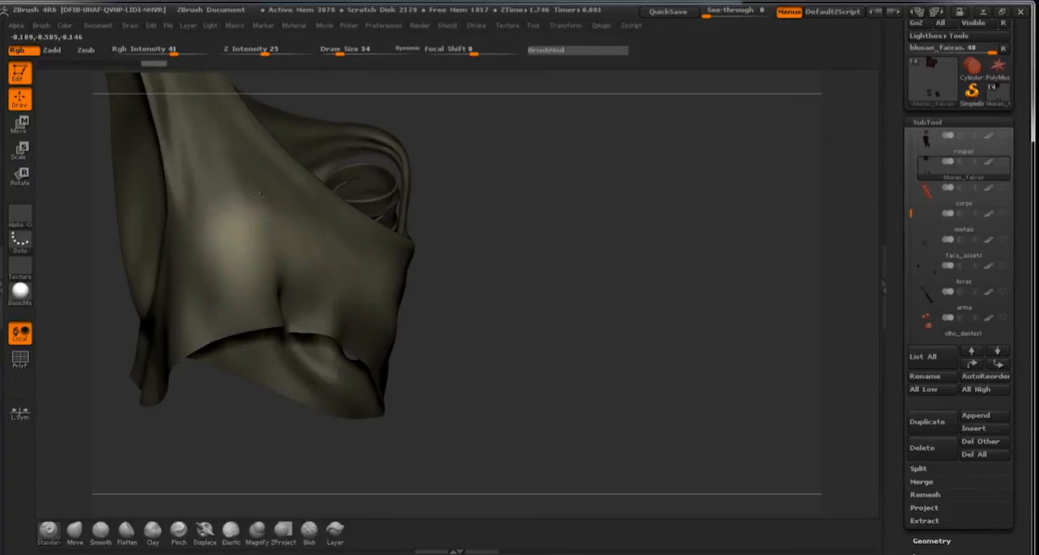
mouse_move(548, 333)
mouse_down()
mouse_move(468, 303)
mouse_move(407, 324)
mouse_move(416, 357)
mouse_up()
drag(661, 414, 576, 259)
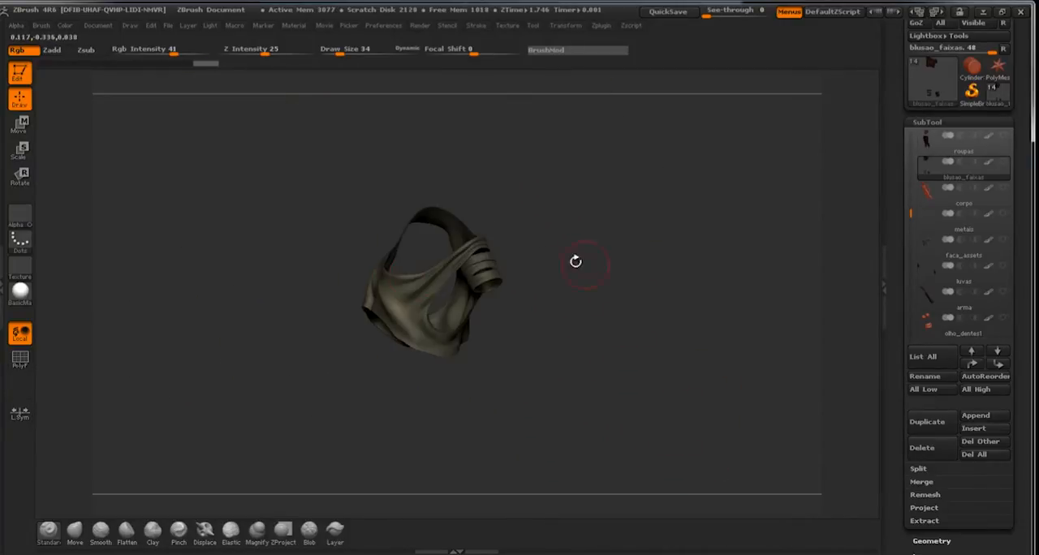
Paint lighter olive highlights on the raised folds along the shirt's side and back, enlarging the Draw Size to 49.
drag(546, 343, 401, 304)
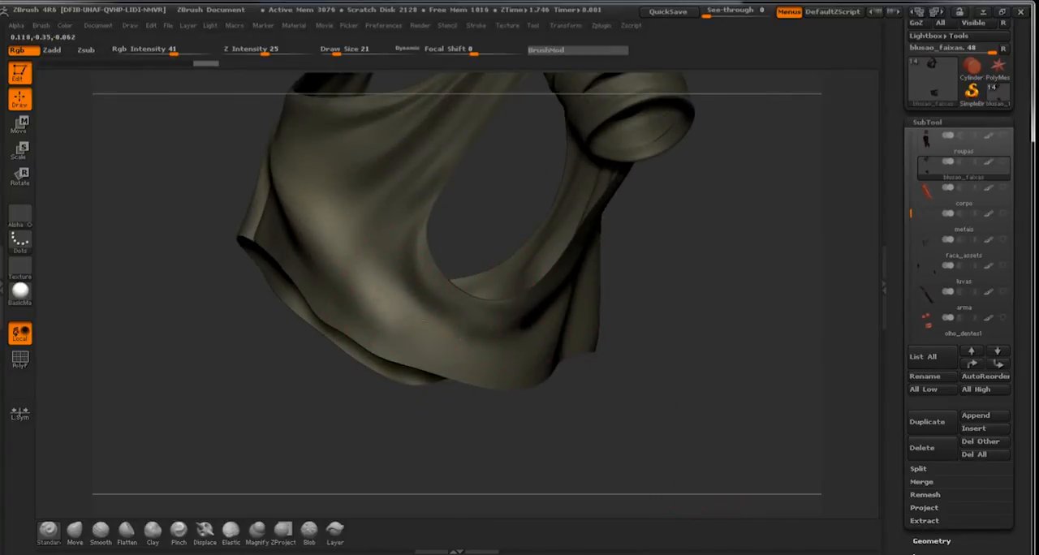
mouse_move(698, 382)
mouse_down()
mouse_move(532, 296)
mouse_move(557, 281)
mouse_up()
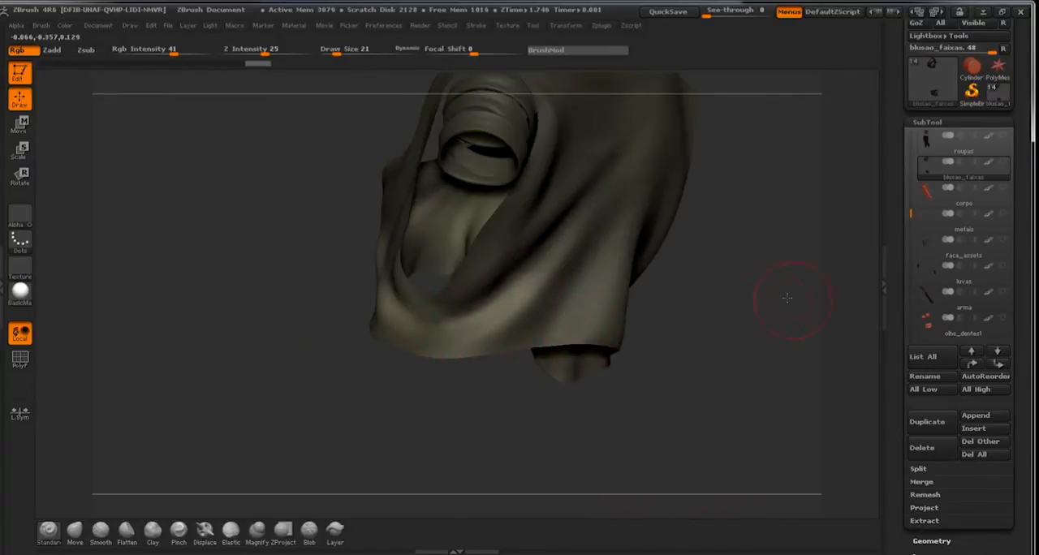
drag(788, 297, 473, 292)
key(s)
click(431, 295)
mouse_move(456, 329)
mouse_down()
mouse_move(504, 235)
mouse_move(439, 132)
mouse_up()
Add more light olive highlights to the front folds and reduce the Draw Size to 23.
mouse_move(704, 294)
mouse_down()
mouse_move(548, 253)
mouse_move(529, 277)
mouse_up()
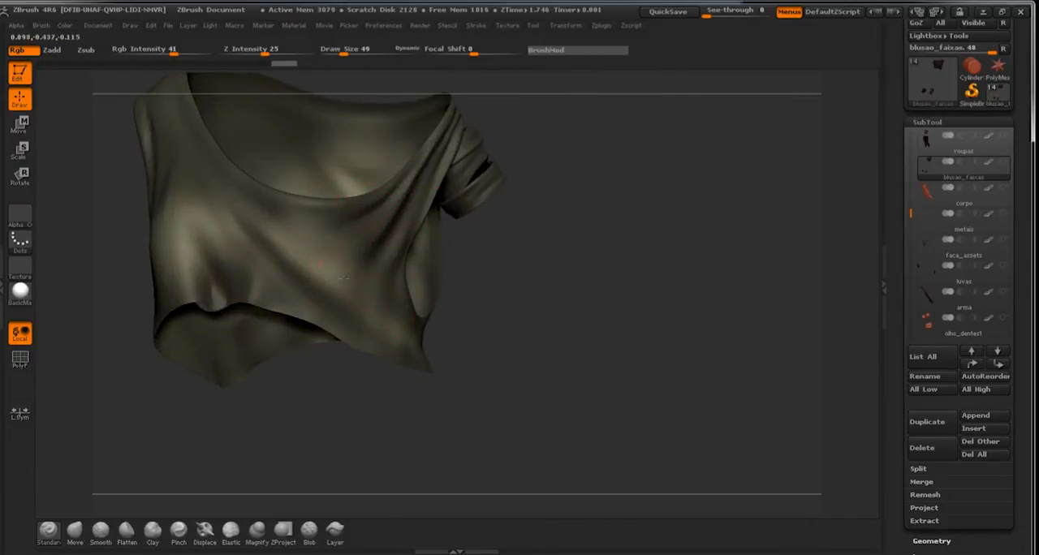
drag(343, 277, 424, 300)
key(s)
click(384, 285)
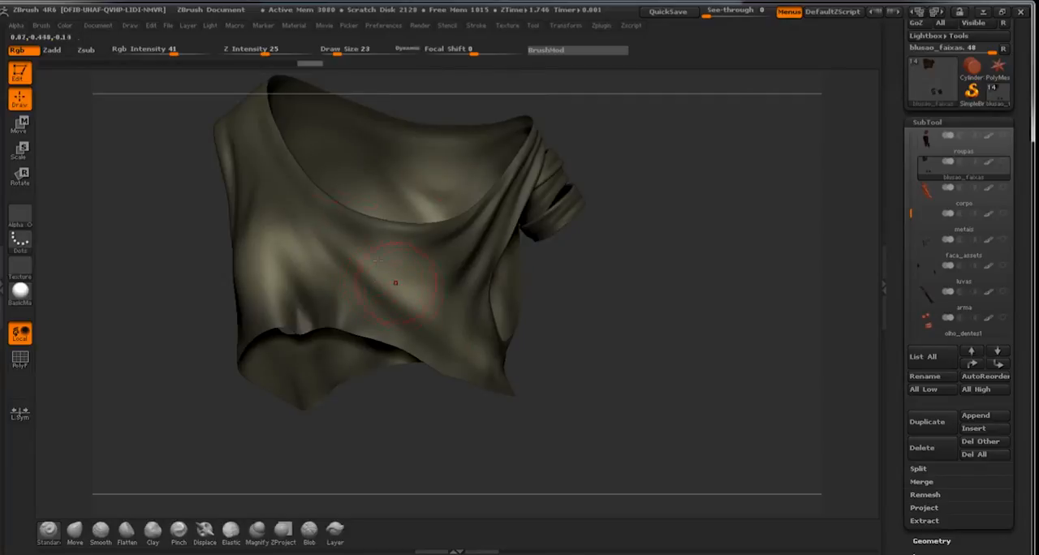
Set the main colour to dark olive, RGB 62, 61, 43, and paint the recessed folds on the shirt's front.
click(62, 30)
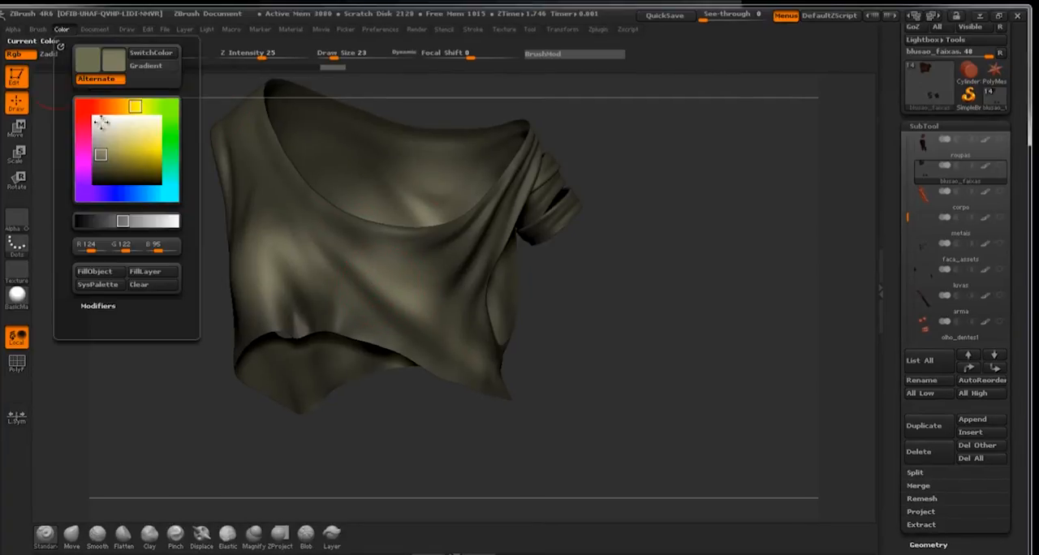
mouse_move(102, 158)
mouse_down()
mouse_move(95, 174)
mouse_move(103, 169)
mouse_up()
mouse_move(584, 291)
mouse_down()
mouse_move(575, 304)
mouse_move(519, 315)
mouse_up()
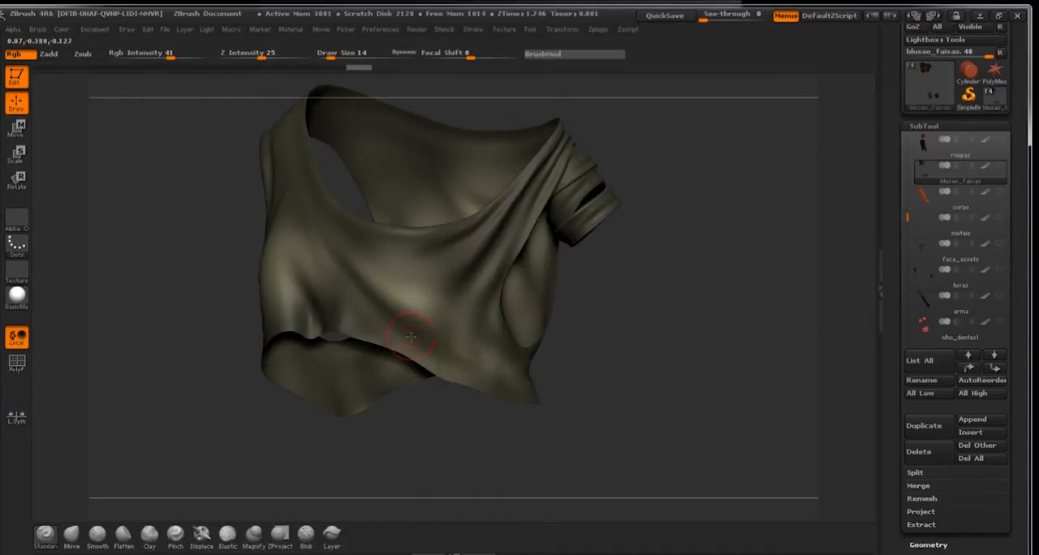
drag(575, 330, 621, 334)
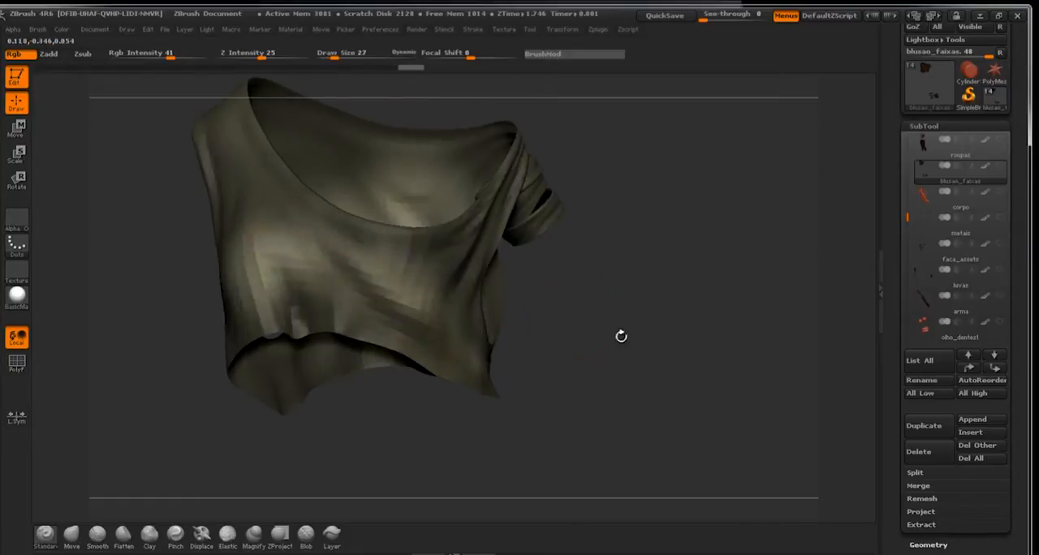
Raise the Rgb Intensity to 71, pick a slightly darker olive and set the Draw Size to 25.
click(62, 30)
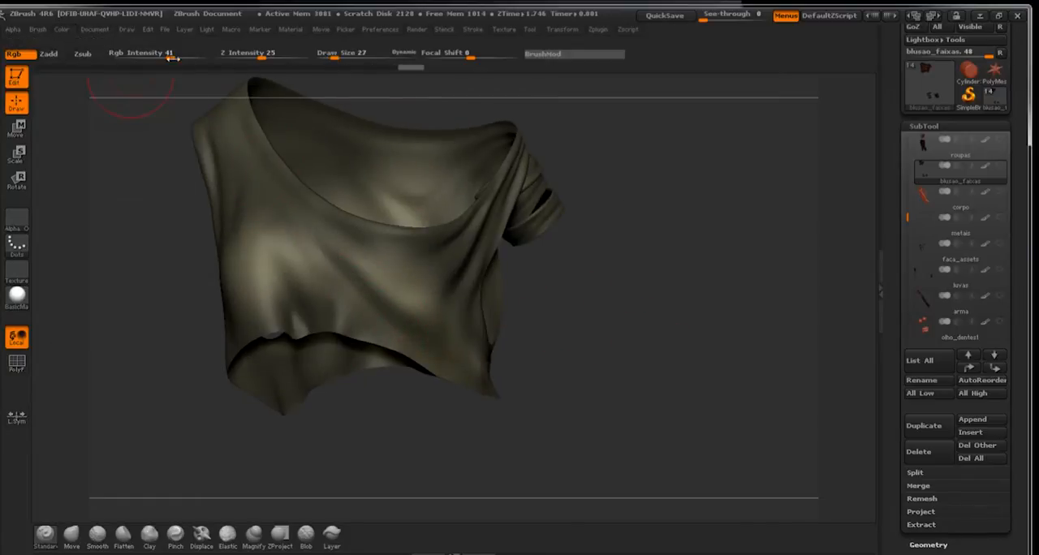
key(s)
drag(371, 334, 374, 335)
click(61, 29)
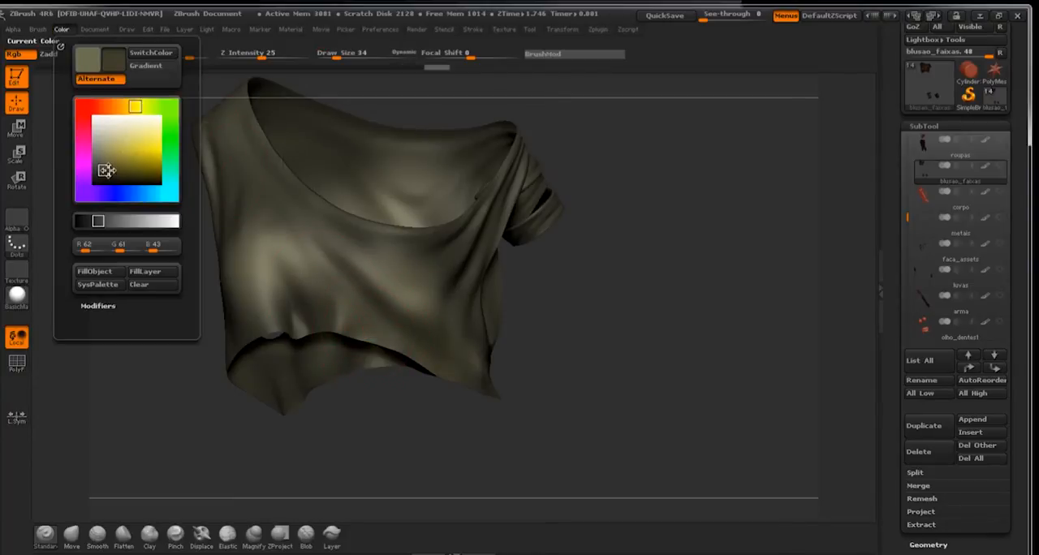
click(107, 172)
key(s)
click(362, 323)
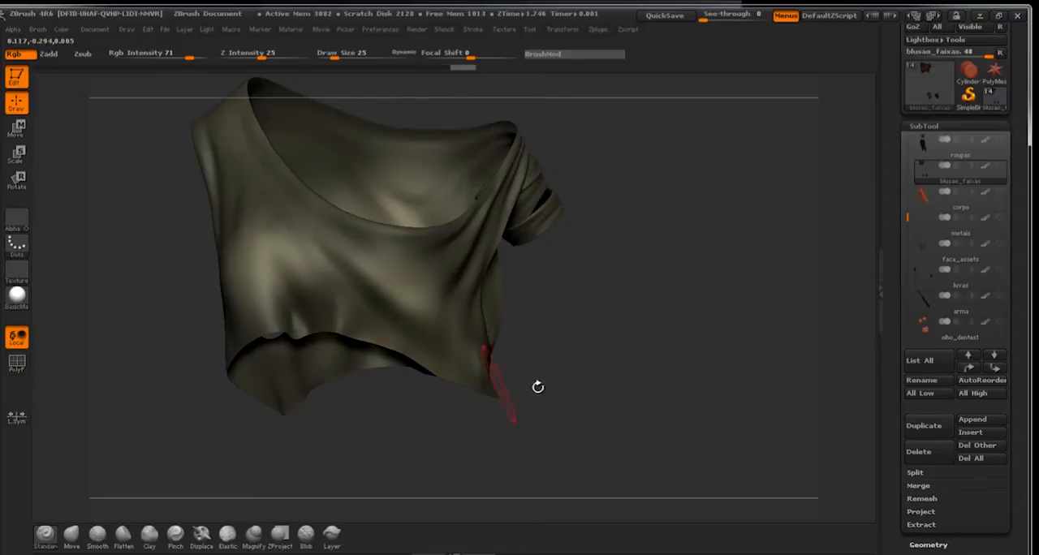
Paint dark olive shading into the creases under the chest and along the shirt's lower hem.
drag(536, 387, 429, 347)
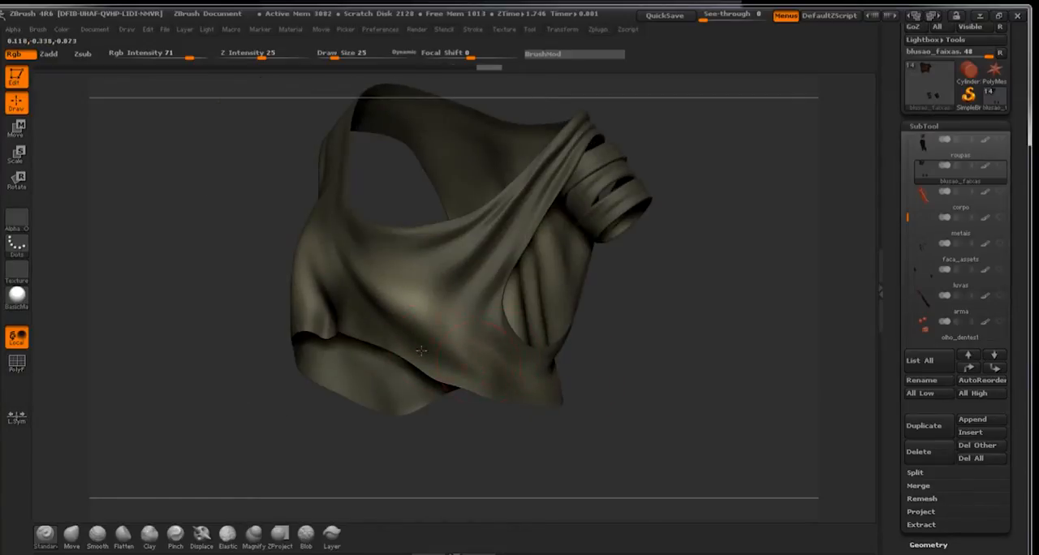
drag(548, 446, 490, 374)
drag(298, 316, 302, 330)
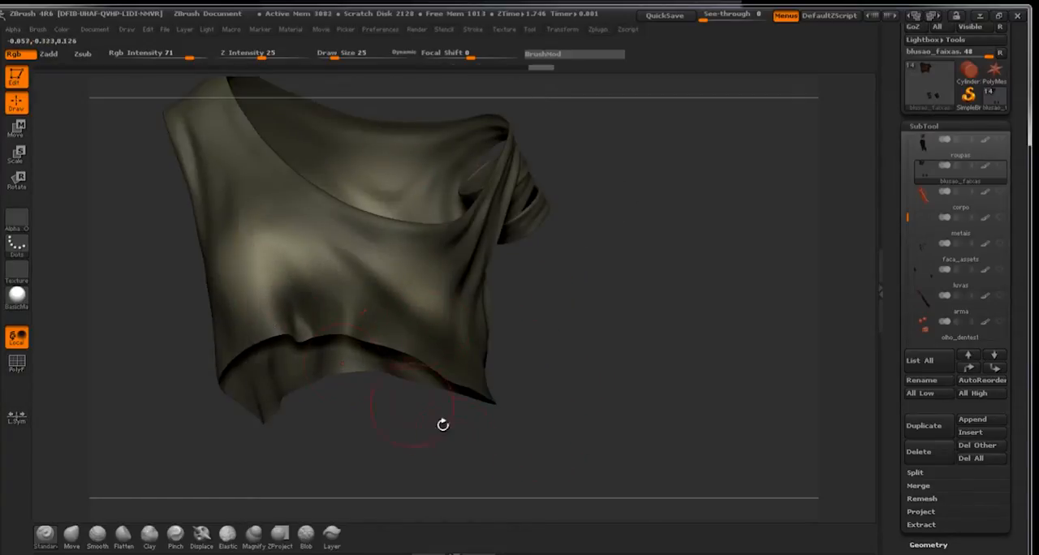
mouse_move(443, 424)
mouse_down()
mouse_move(339, 364)
mouse_move(471, 258)
mouse_up()
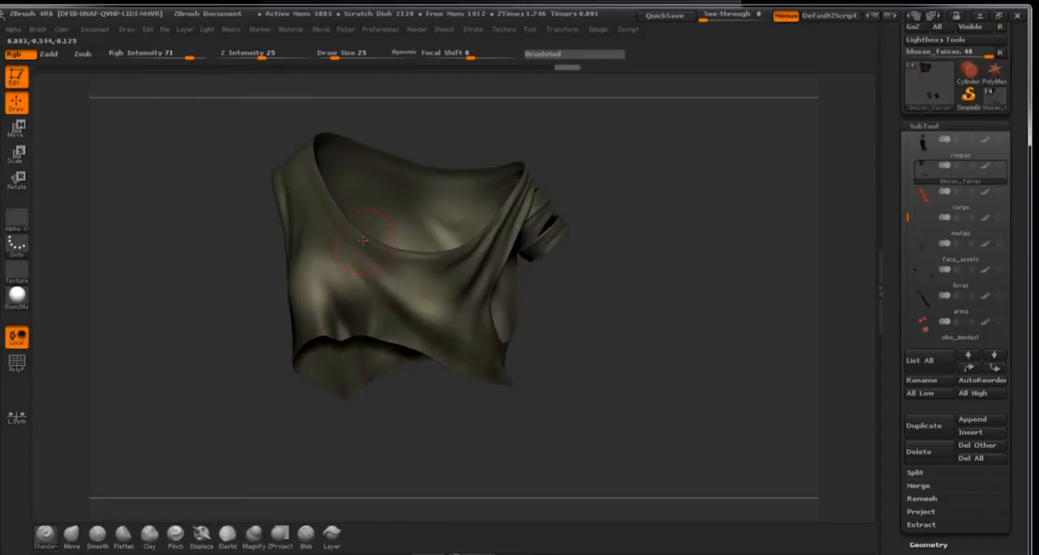
Continue the dark olive shading in the folds below the neckline, at the shoulders and across the chest.
click(443, 264)
drag(585, 317, 519, 263)
click(515, 259)
mouse_move(324, 442)
mouse_down()
mouse_move(389, 449)
mouse_move(439, 439)
mouse_up()
click(316, 202)
drag(467, 280, 365, 309)
mouse_move(618, 343)
mouse_down()
mouse_move(630, 341)
mouse_move(596, 349)
mouse_up()
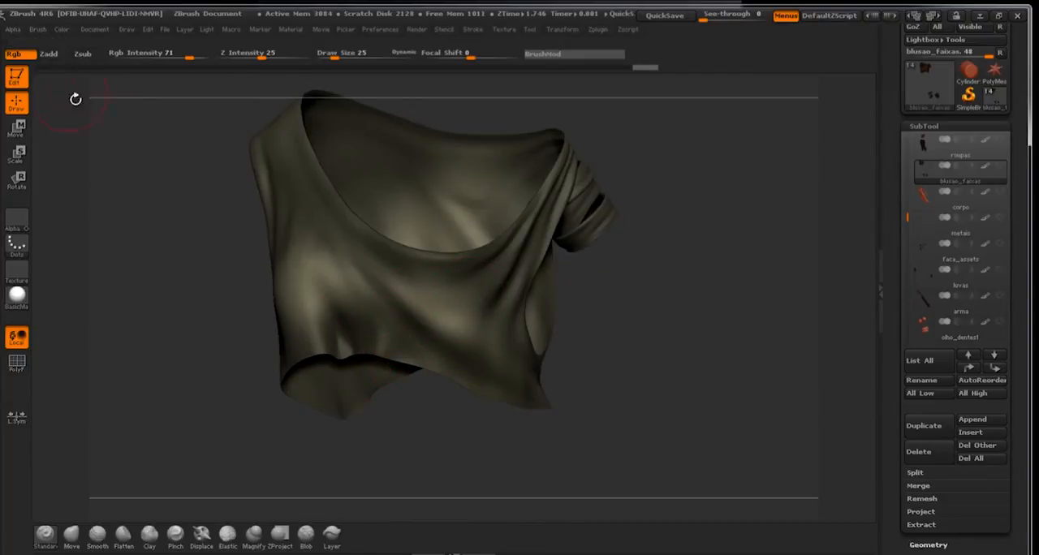
Review earlier paint states in the shirt's undo history, return to the latest one and inspect the painted folds.
drag(187, 153, 189, 180)
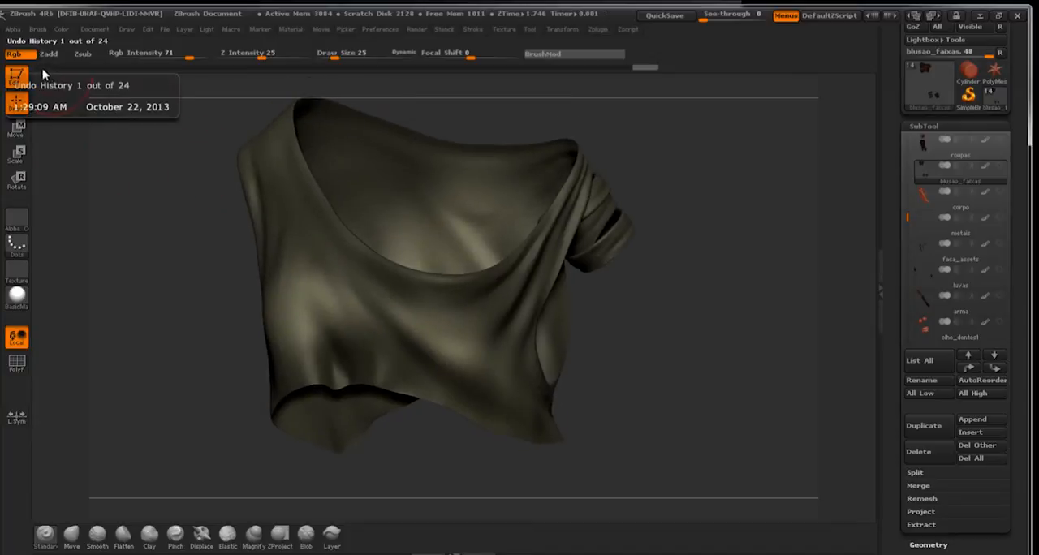
click(44, 70)
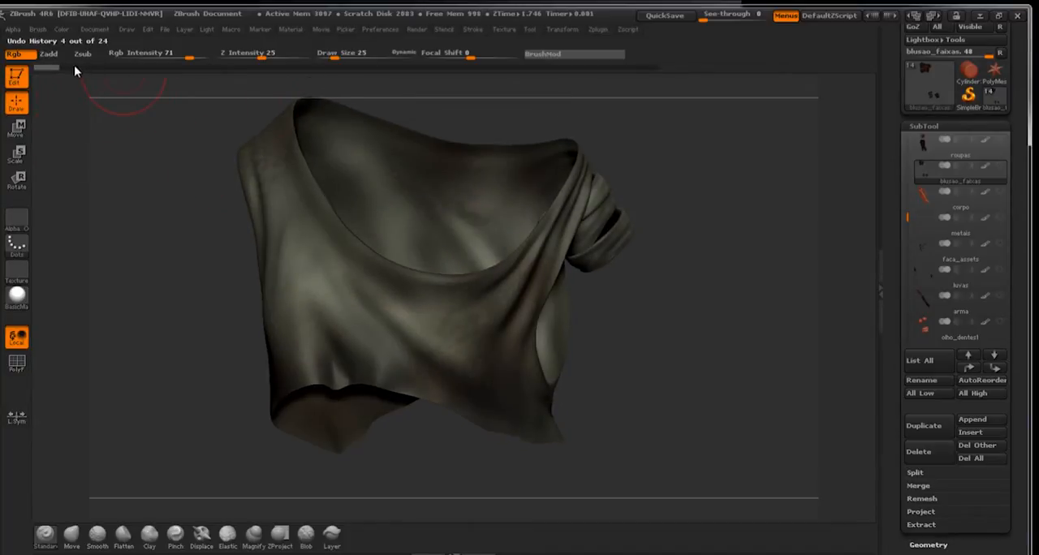
click(74, 67)
click(124, 67)
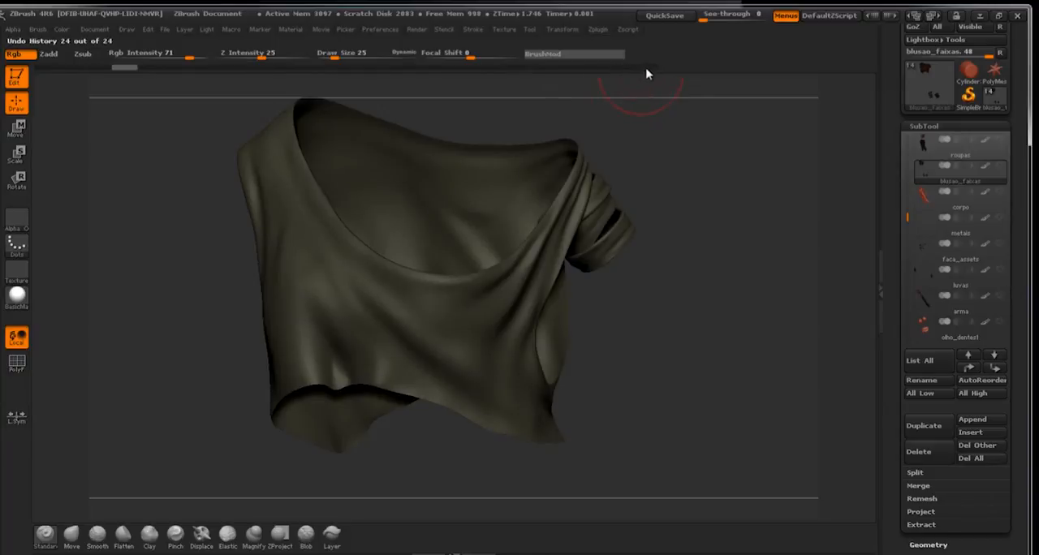
drag(642, 84, 660, 272)
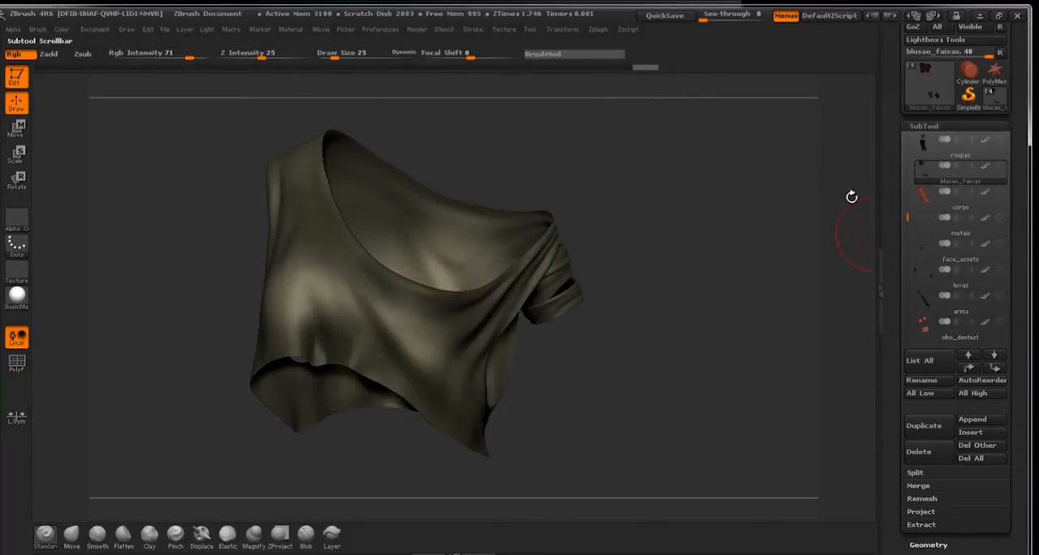
drag(628, 286, 665, 264)
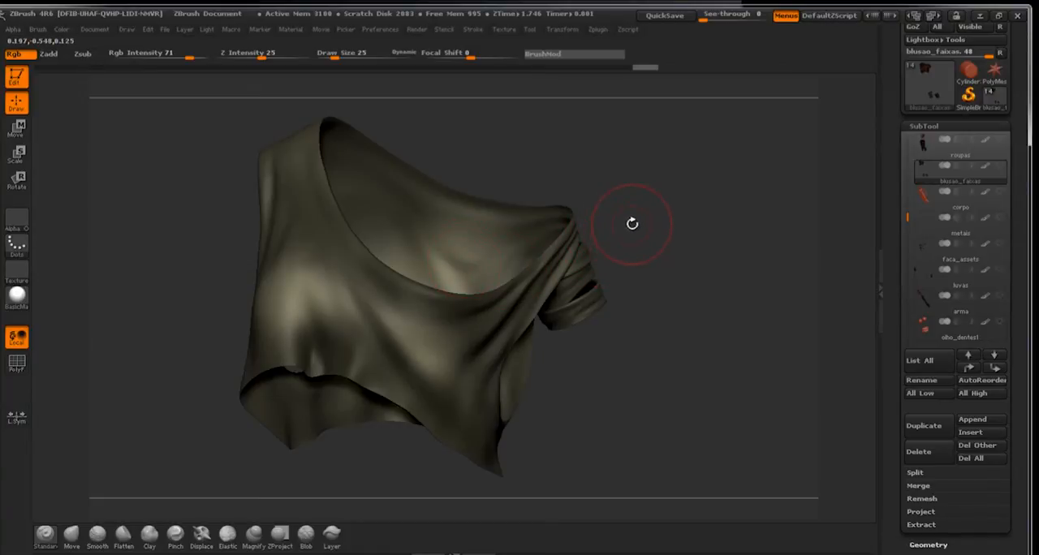
drag(632, 223, 679, 185)
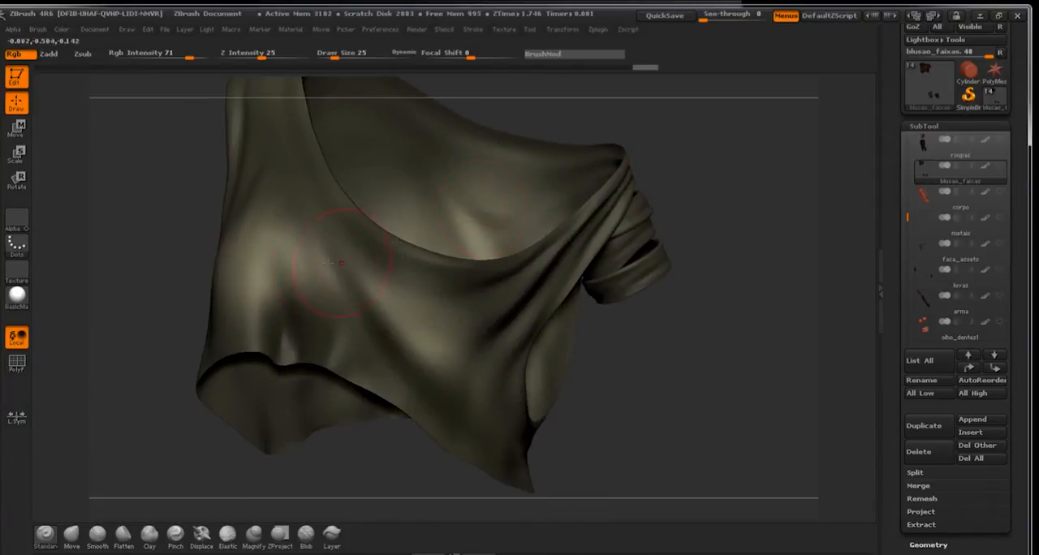
key(f)
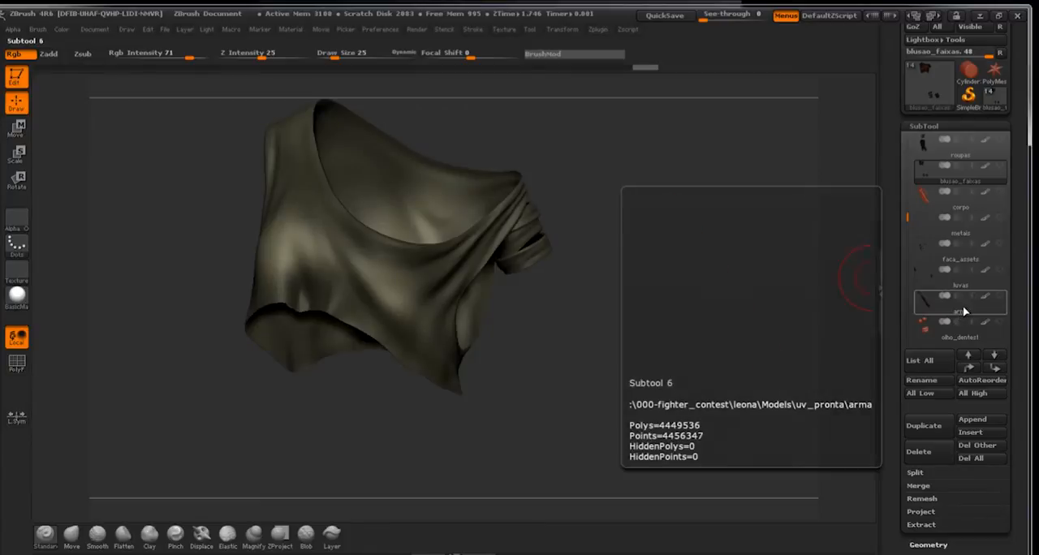
Switch to the arma subtool and examine the tonal variation painted on the weapon's barrel and metal parts.
click(992, 309)
mouse_move(619, 262)
mouse_down()
mouse_move(712, 299)
mouse_move(577, 204)
mouse_move(608, 220)
mouse_move(369, 215)
mouse_up()
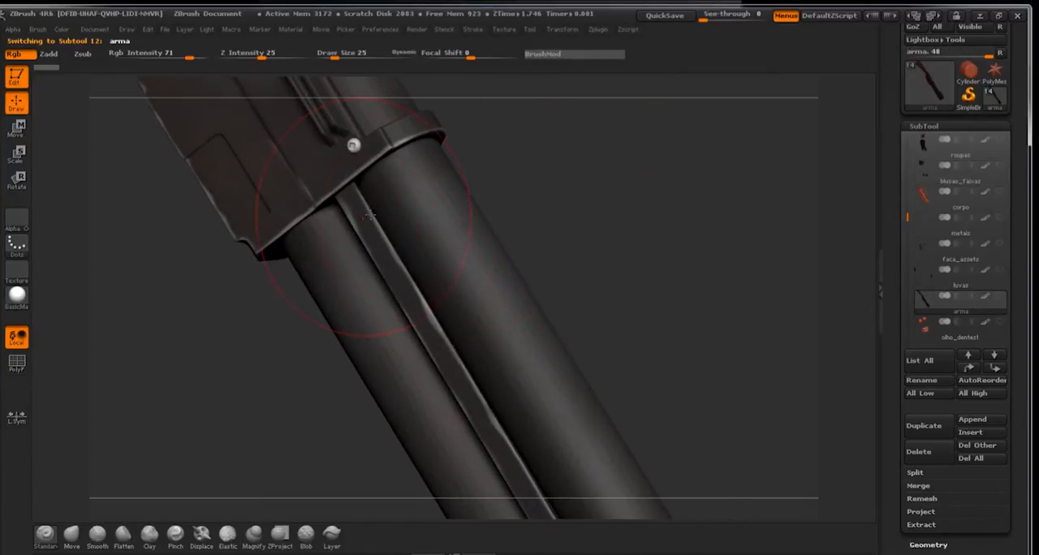
mouse_move(635, 249)
mouse_down()
mouse_move(723, 271)
mouse_move(598, 205)
mouse_up()
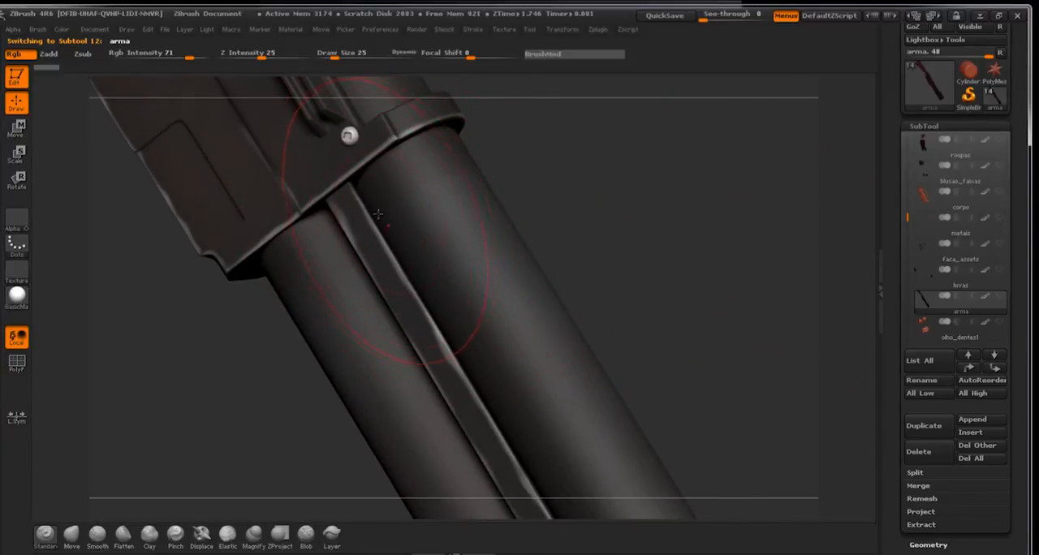
drag(698, 212, 390, 219)
drag(486, 281, 610, 241)
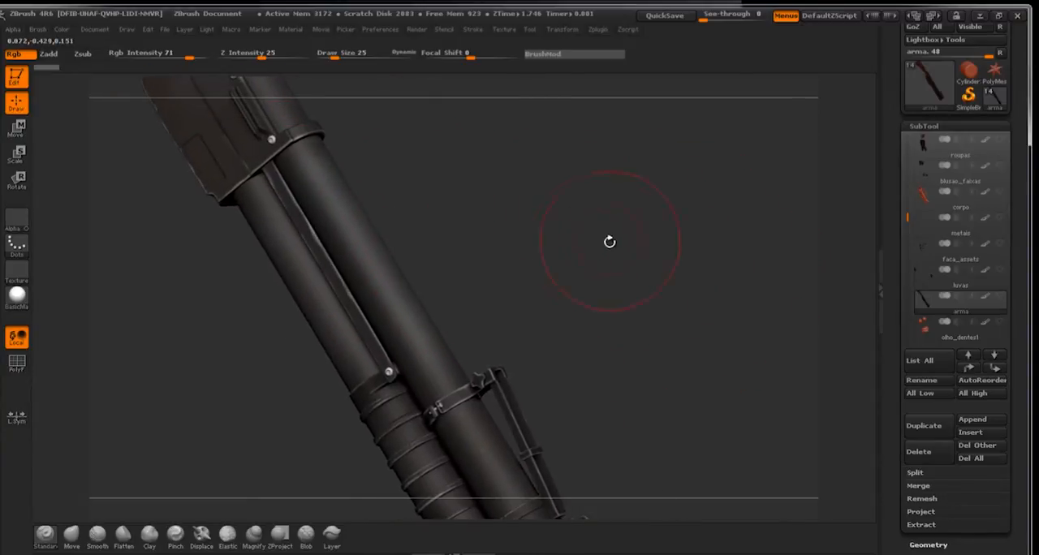
drag(503, 214, 621, 235)
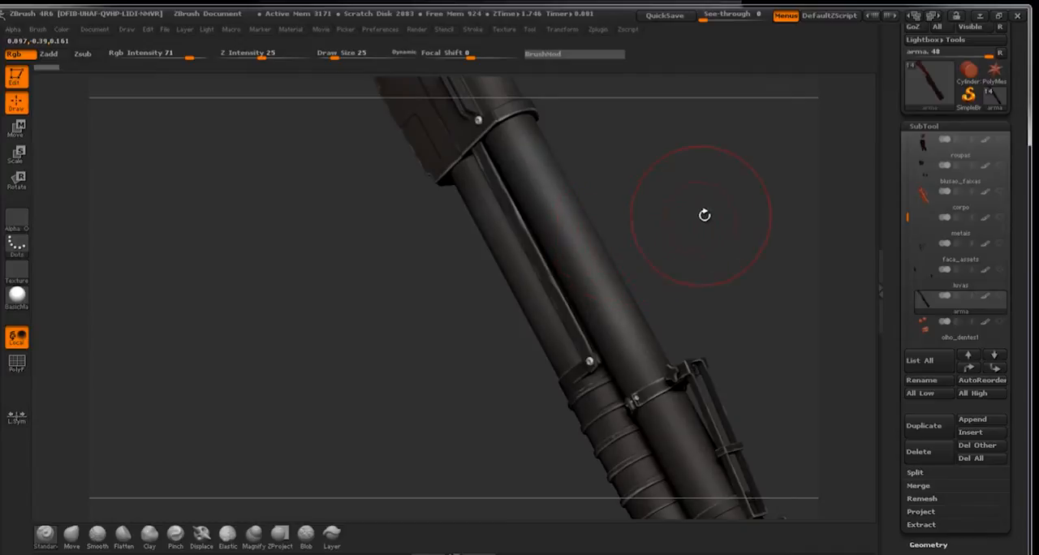
drag(703, 215, 681, 252)
Switch to the roupas subtool and examine the painted colour variation, tears and seams on the trousers.
click(961, 154)
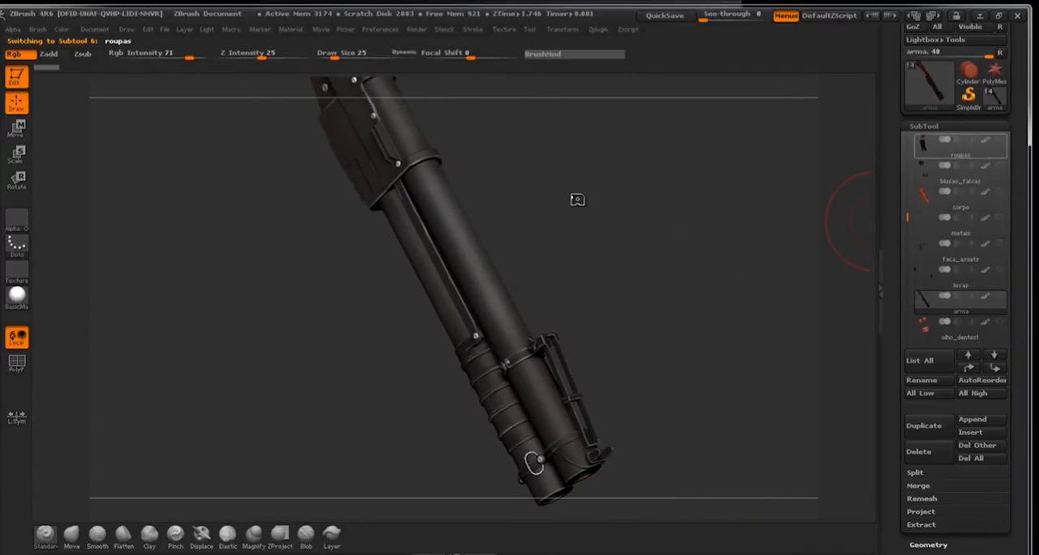
click(966, 143)
mouse_move(660, 232)
mouse_down()
mouse_move(638, 297)
mouse_move(645, 266)
mouse_move(633, 248)
mouse_move(577, 249)
mouse_move(585, 256)
mouse_move(522, 267)
mouse_move(560, 276)
mouse_move(587, 308)
mouse_move(573, 302)
mouse_move(552, 105)
mouse_up()
drag(654, 332, 635, 232)
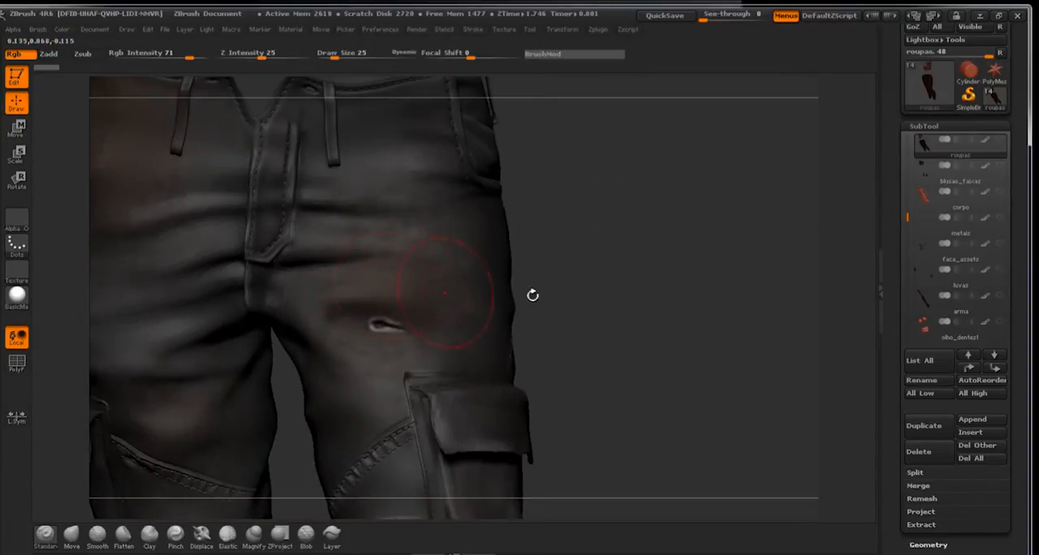
mouse_move(533, 295)
mouse_down()
mouse_move(608, 251)
mouse_move(608, 239)
mouse_move(645, 263)
mouse_move(578, 223)
mouse_move(596, 159)
mouse_move(492, 243)
mouse_up()
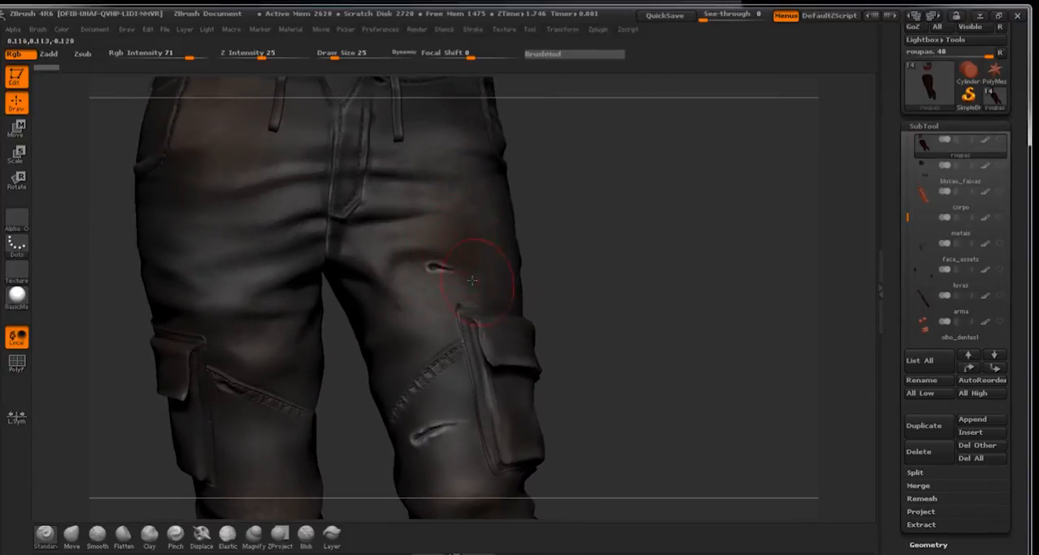
mouse_move(626, 262)
mouse_down()
mouse_move(637, 252)
mouse_move(624, 226)
mouse_move(633, 290)
mouse_up()
drag(647, 257, 660, 251)
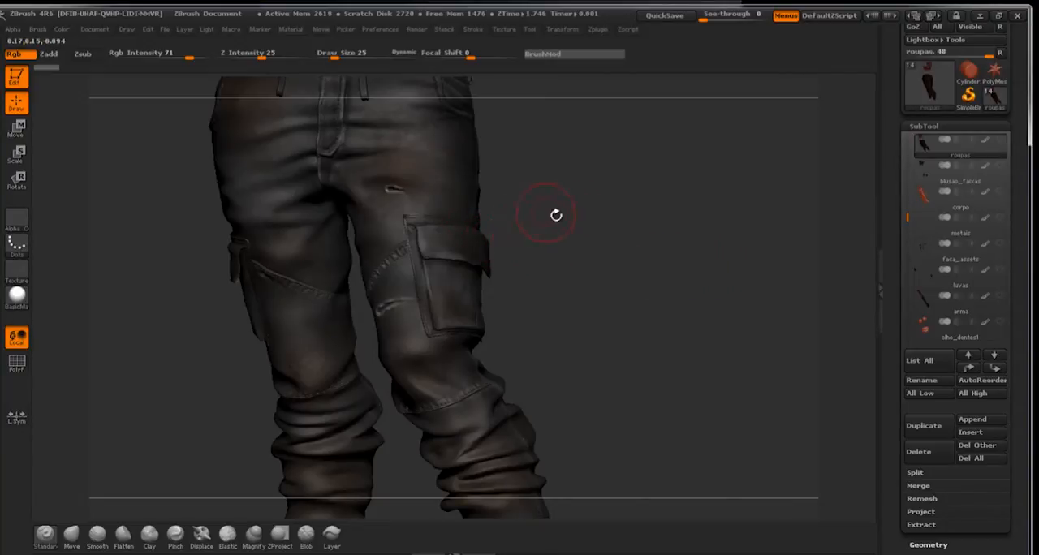
Make the botas subtool near the start of the subtool list active.
click(923, 126)
click(924, 126)
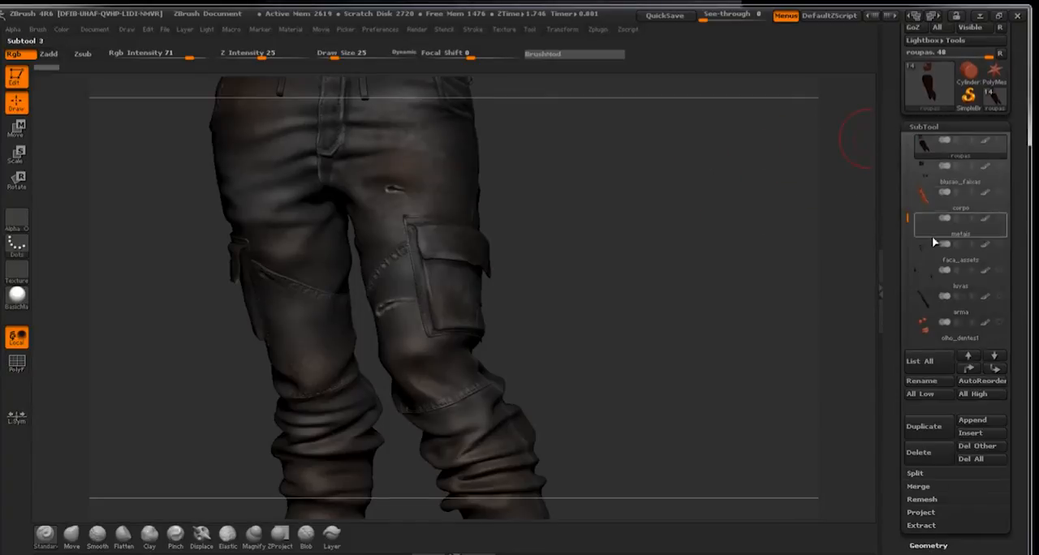
drag(907, 194, 907, 135)
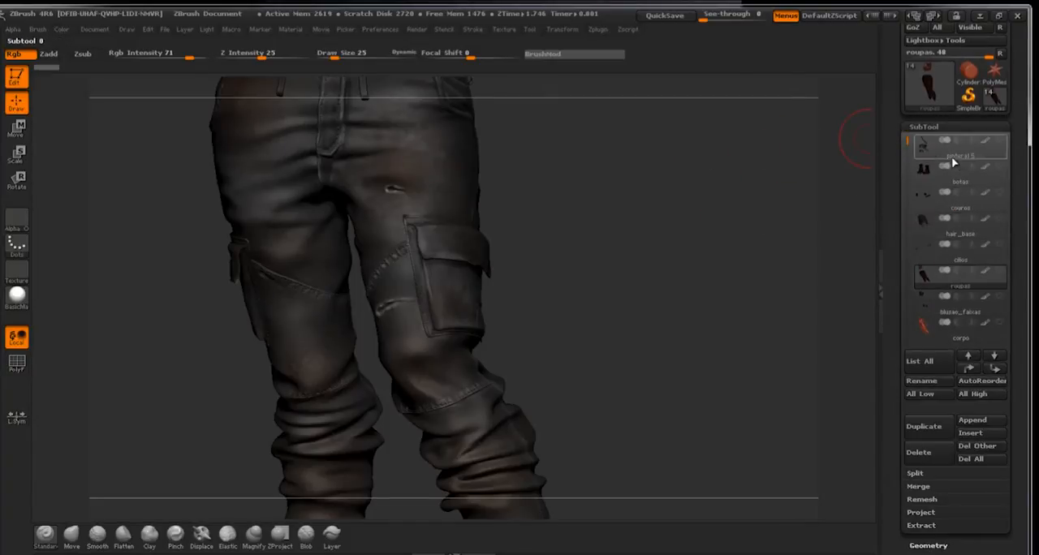
click(965, 175)
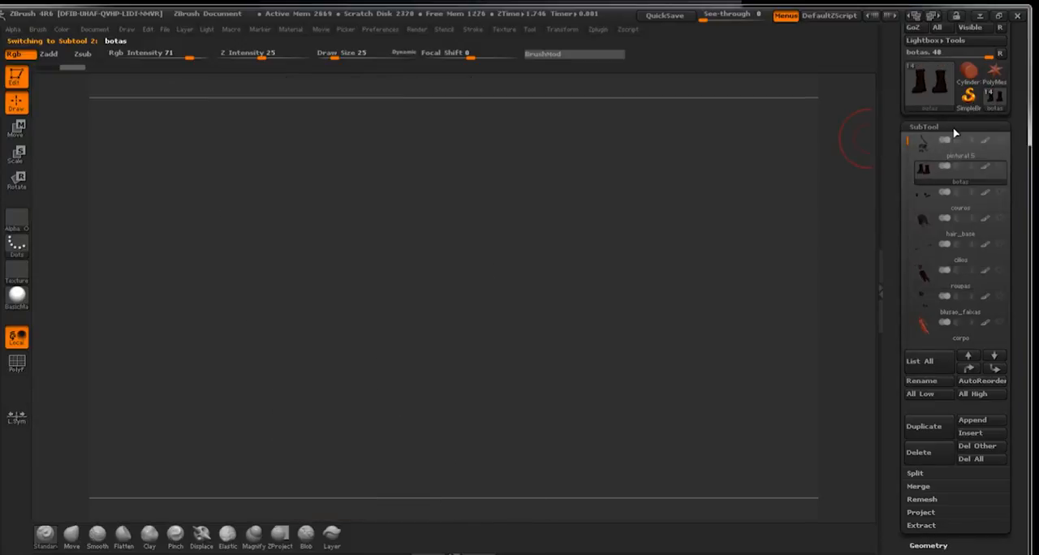
Frame both boots in the view and open their UV Map settings.
click(953, 127)
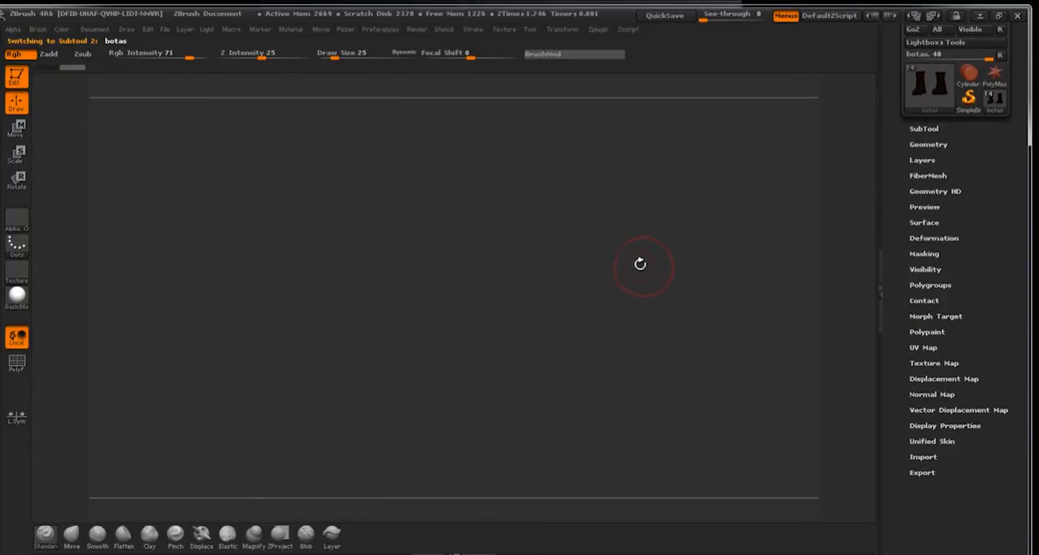
key(f)
drag(768, 222, 893, 325)
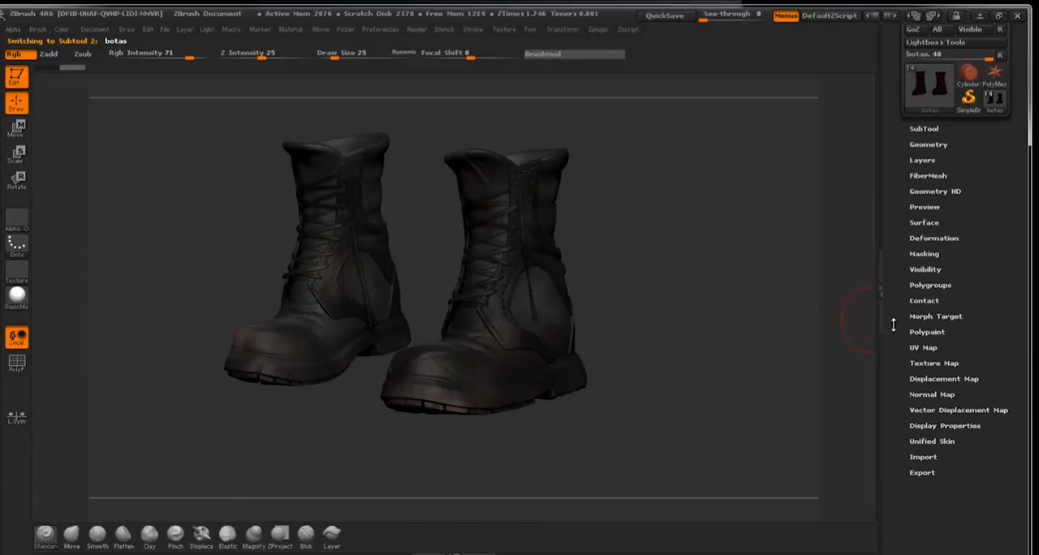
click(927, 347)
drag(993, 278, 972, 220)
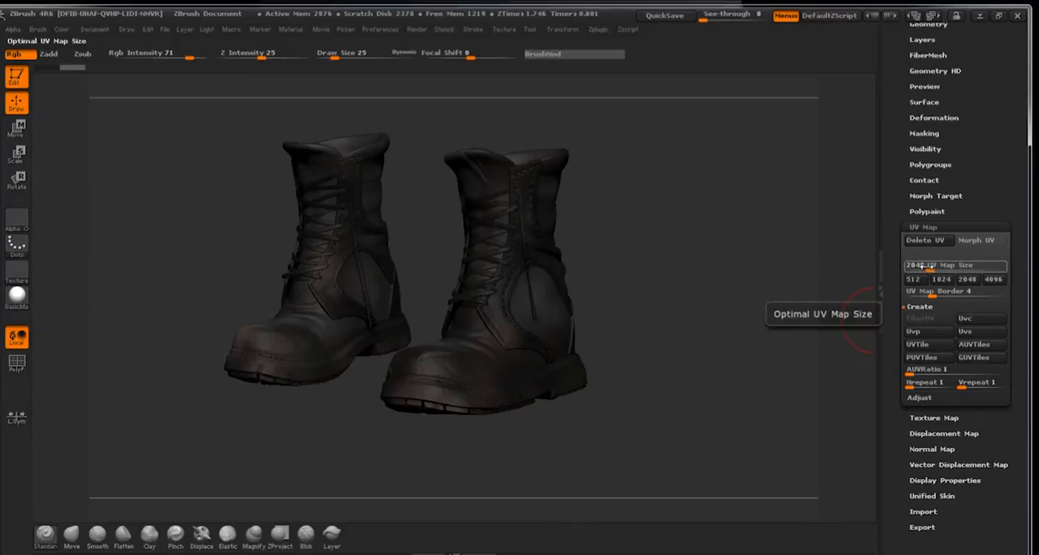
Clear the boots' existing texture map and create a new one from their polypaint.
click(948, 230)
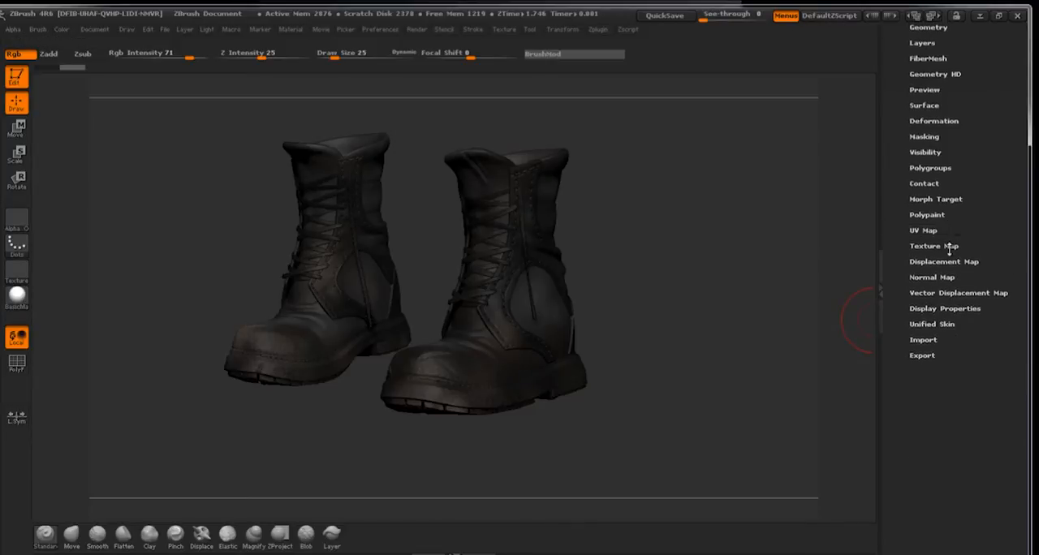
click(949, 247)
click(973, 262)
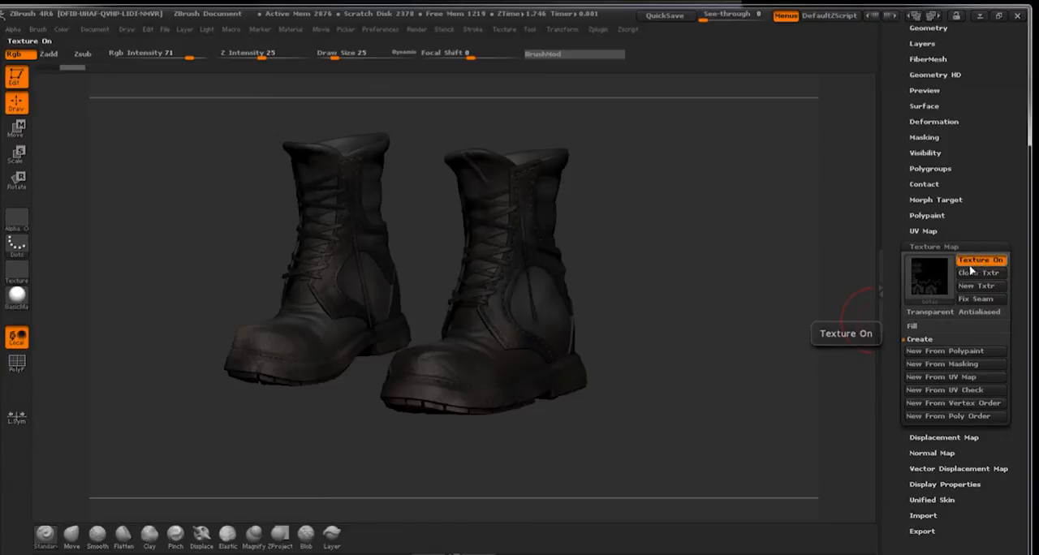
click(929, 275)
click(397, 287)
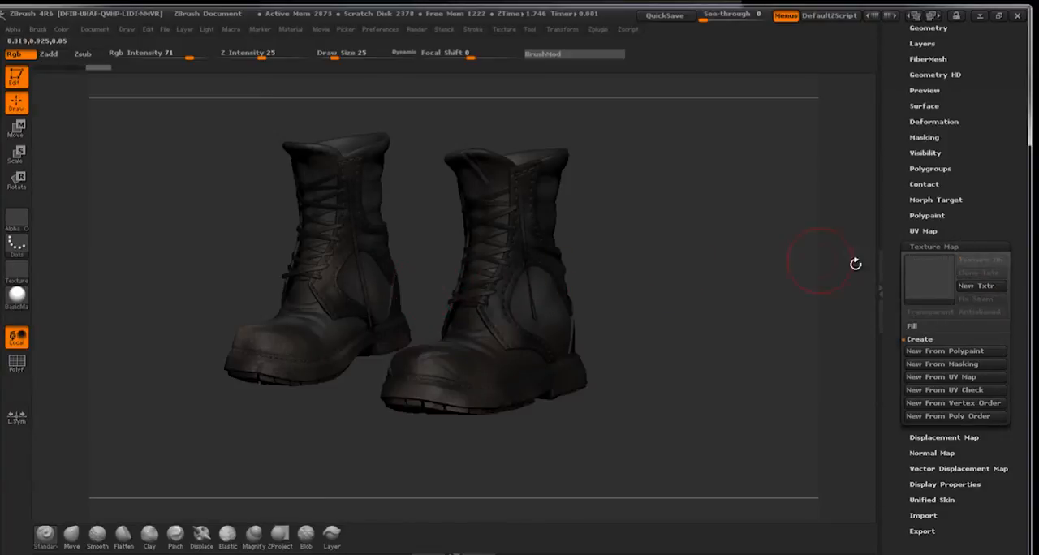
click(958, 352)
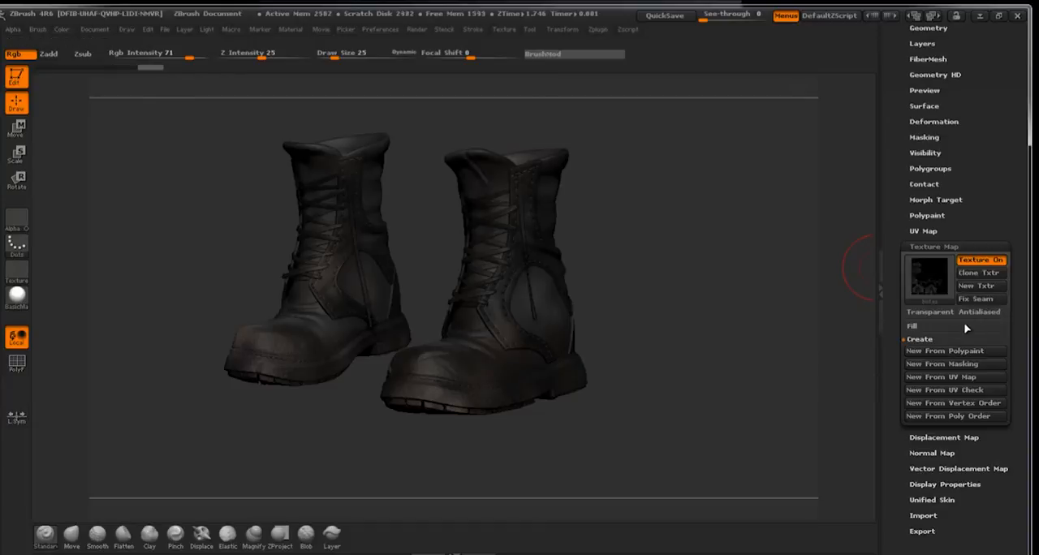
Try to export the cloned boots texture botas1 as a Photoshop (*.PSD) image.
mouse_move(932, 288)
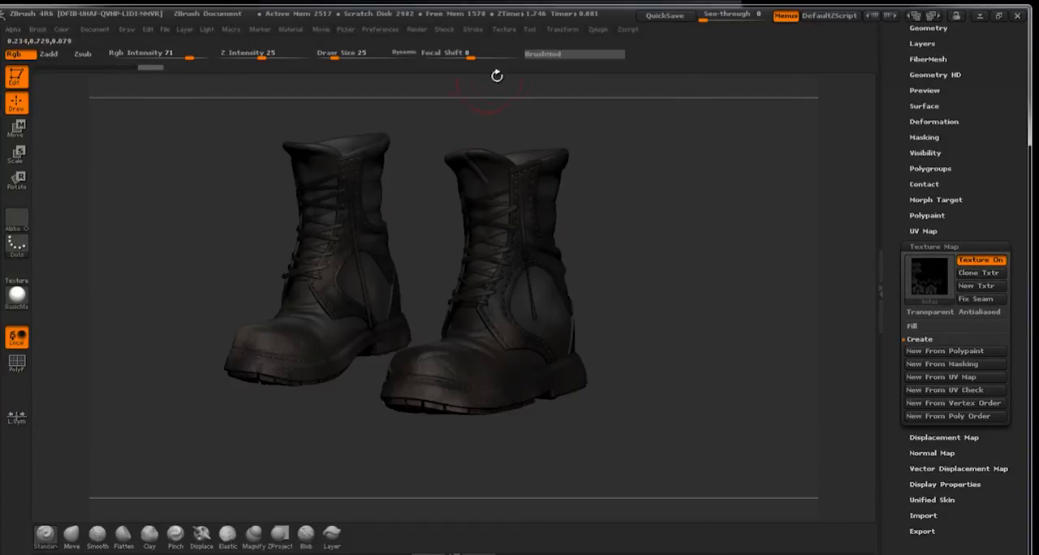
click(504, 31)
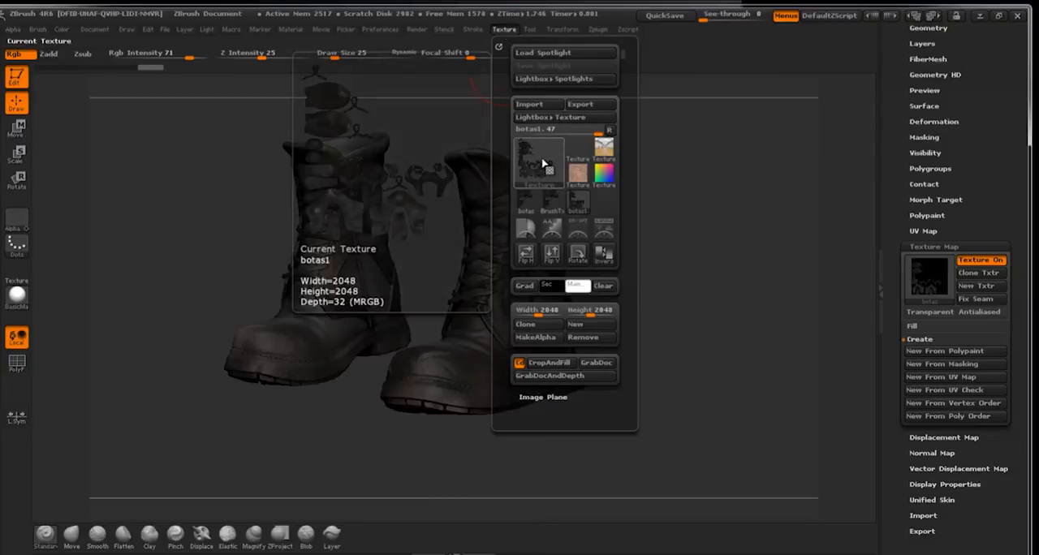
click(555, 257)
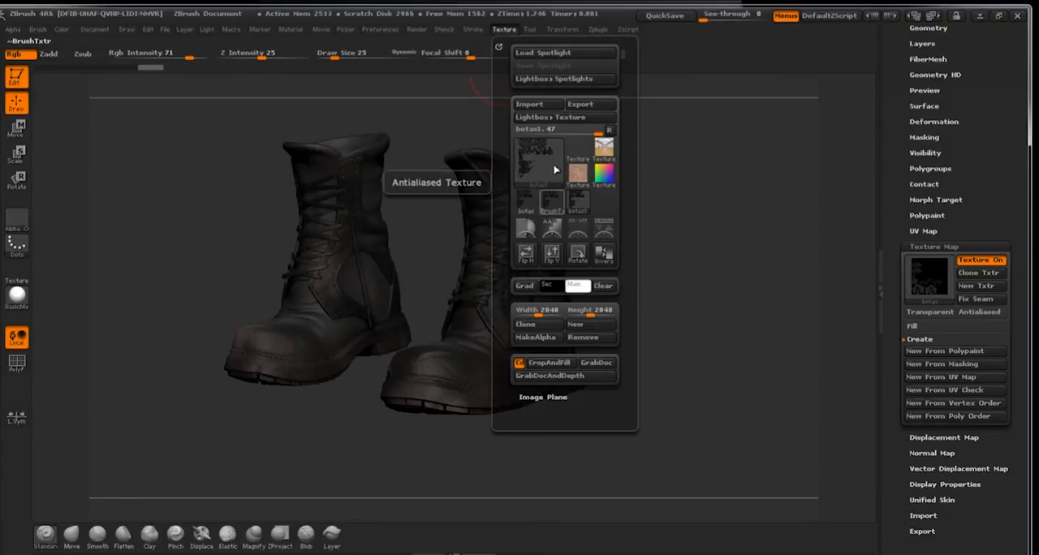
click(581, 105)
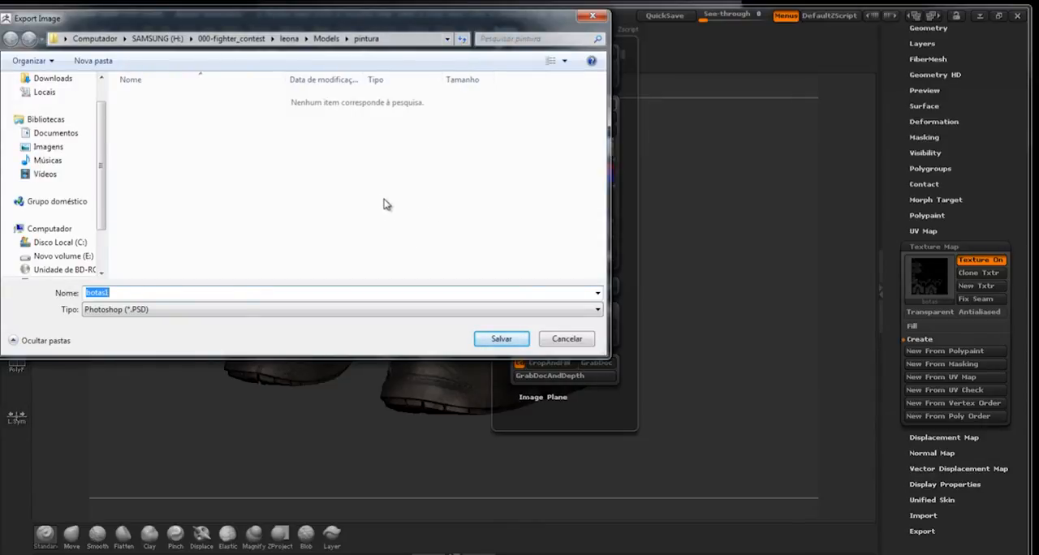
click(568, 339)
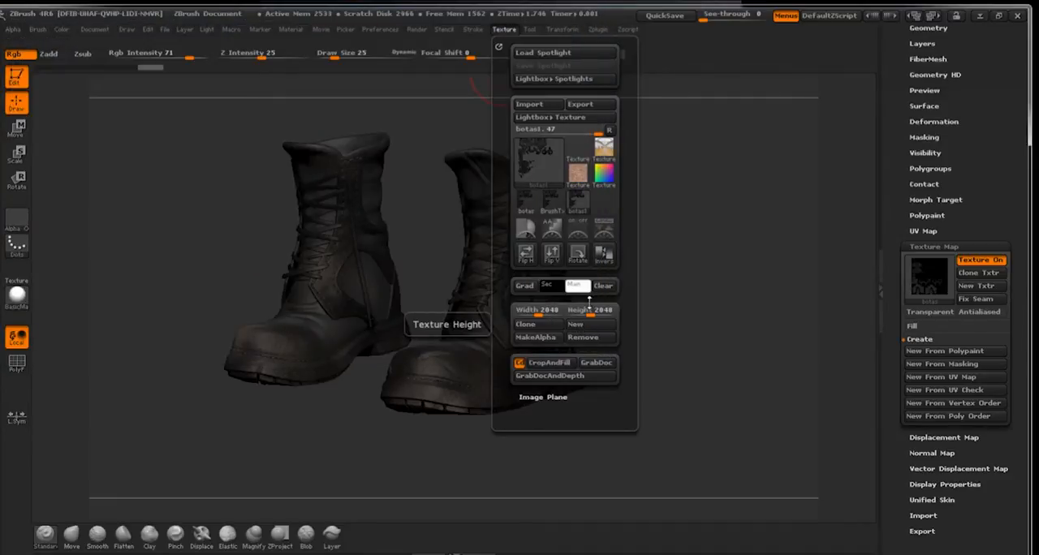
Leave the texture settings and return to the SubTool list with the boots in view.
drag(990, 127, 1003, 195)
click(936, 205)
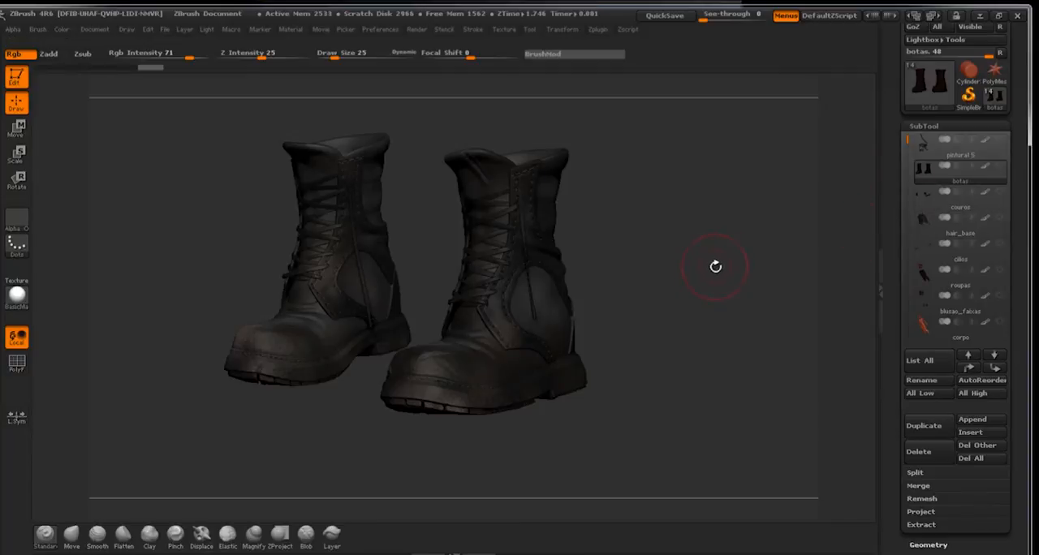
drag(681, 222, 719, 239)
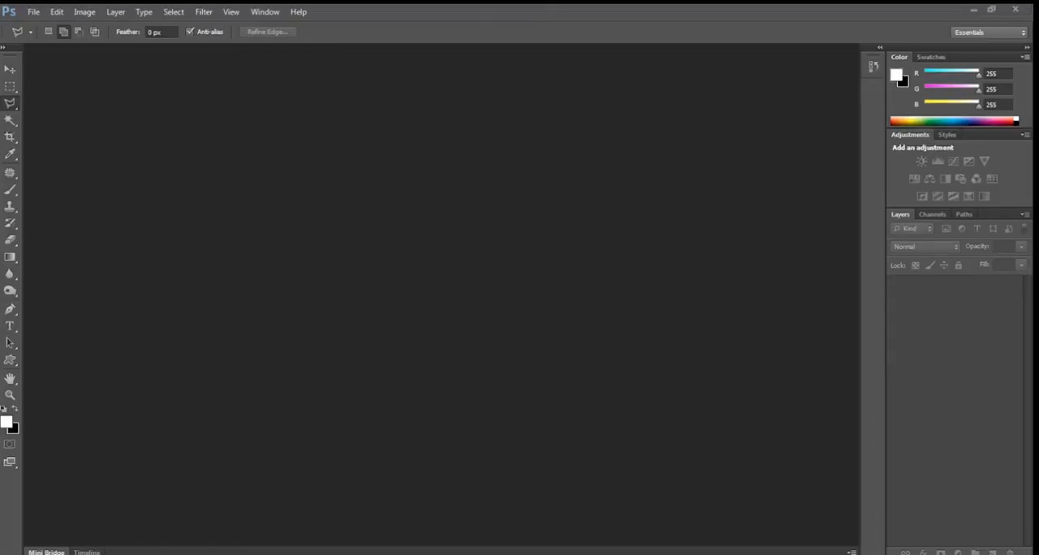
Switch to Photoshop and open the metais_faca.psd texture sheet.
drag(2, 325, 124, 327)
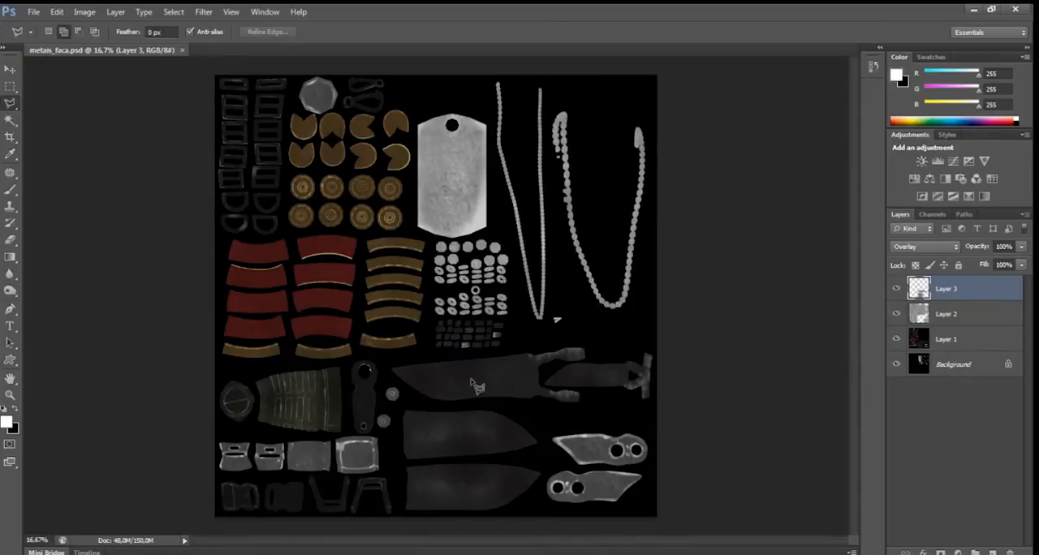
key(ctrl+plus)
key(ctrl+plus)
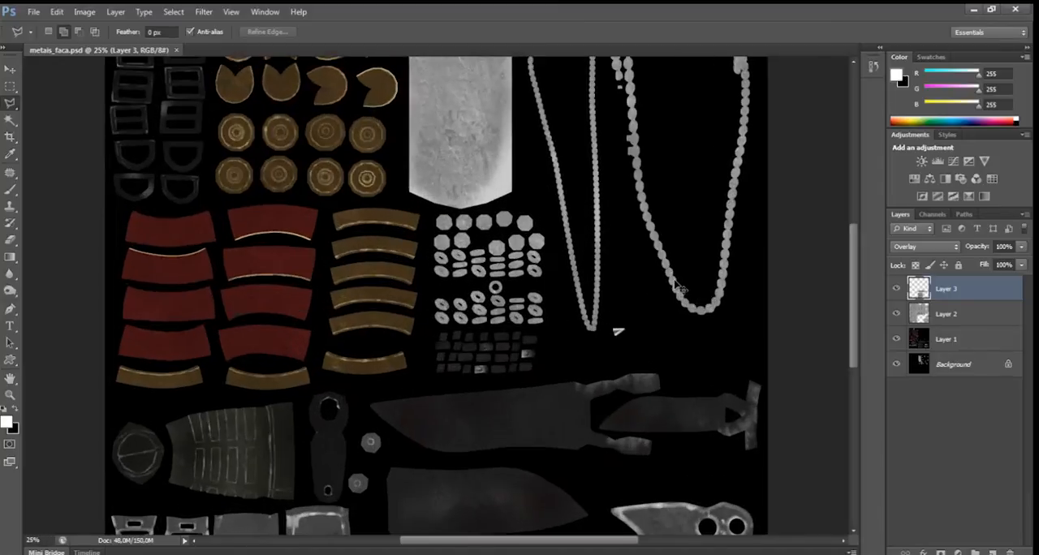
Hide Layer 3 and Layer 2, make Layer 1 active and examine the base paint on the knife and metal parts.
drag(380, 312, 459, 205)
click(896, 288)
click(896, 314)
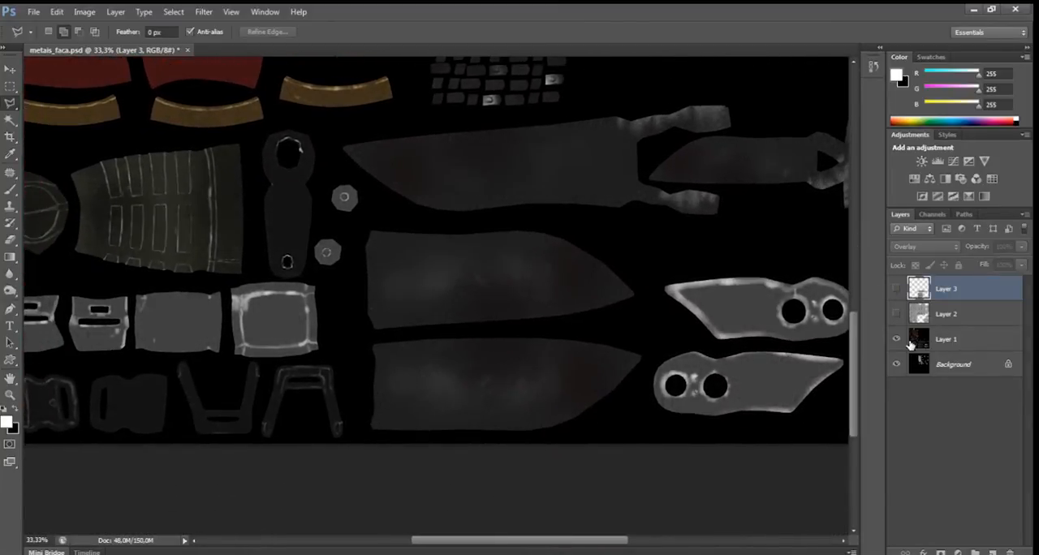
click(950, 340)
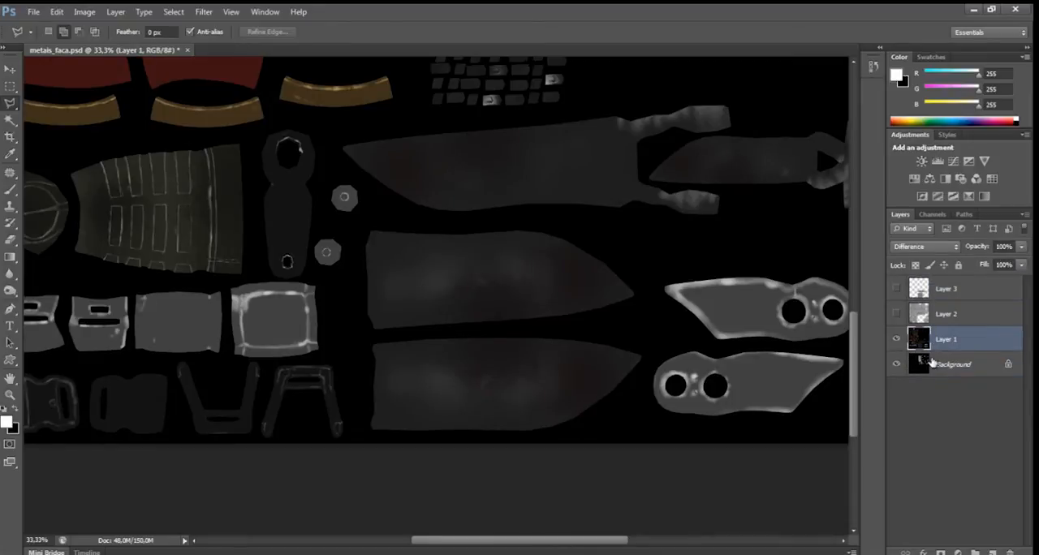
drag(501, 281, 592, 353)
drag(531, 288, 486, 384)
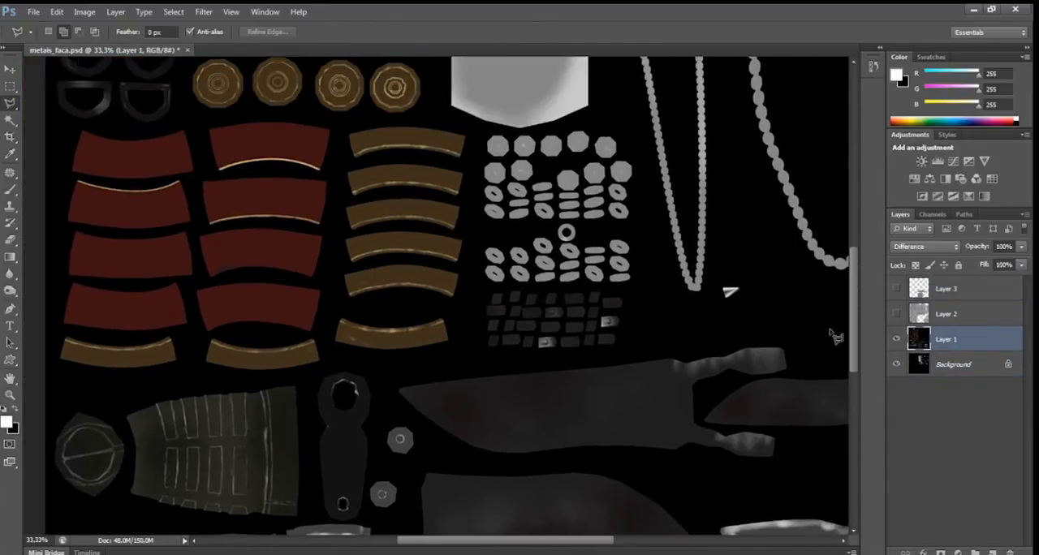
Show Layer 2 and Layer 3 again one at a time and examine the metal texture they add to the parts.
click(896, 314)
drag(606, 213, 582, 375)
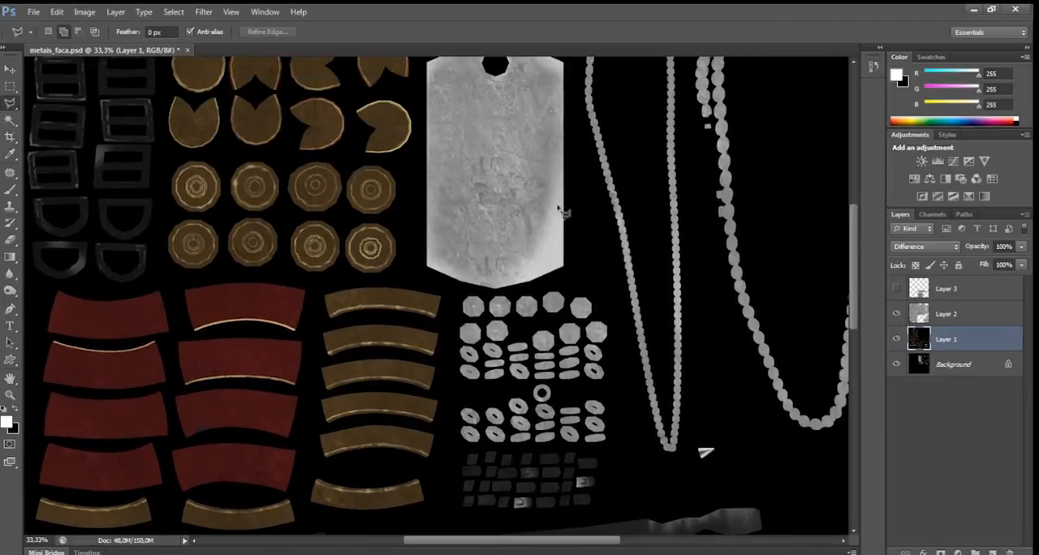
drag(562, 213, 732, 300)
click(897, 289)
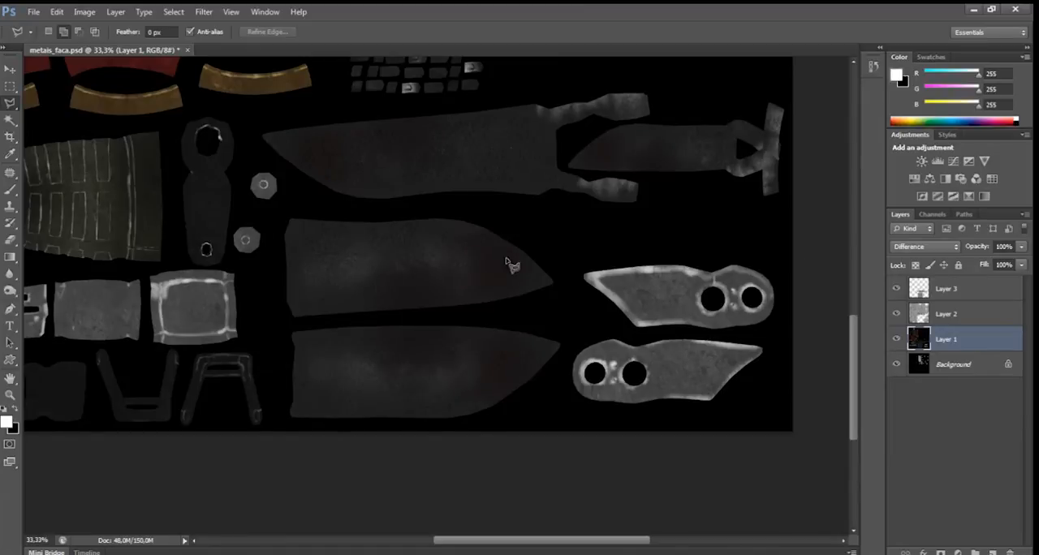
drag(472, 175, 572, 267)
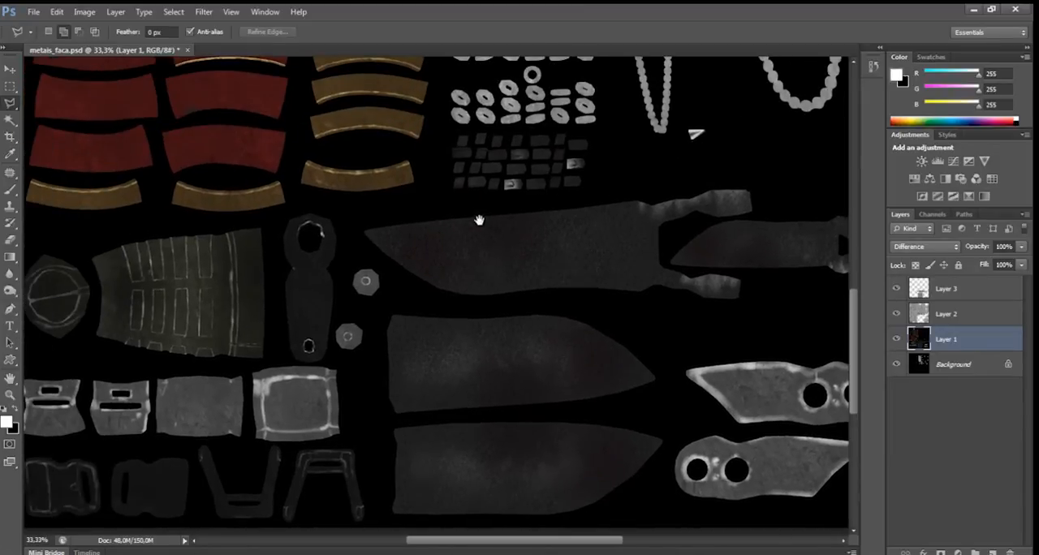
drag(467, 185, 562, 403)
drag(532, 220, 528, 230)
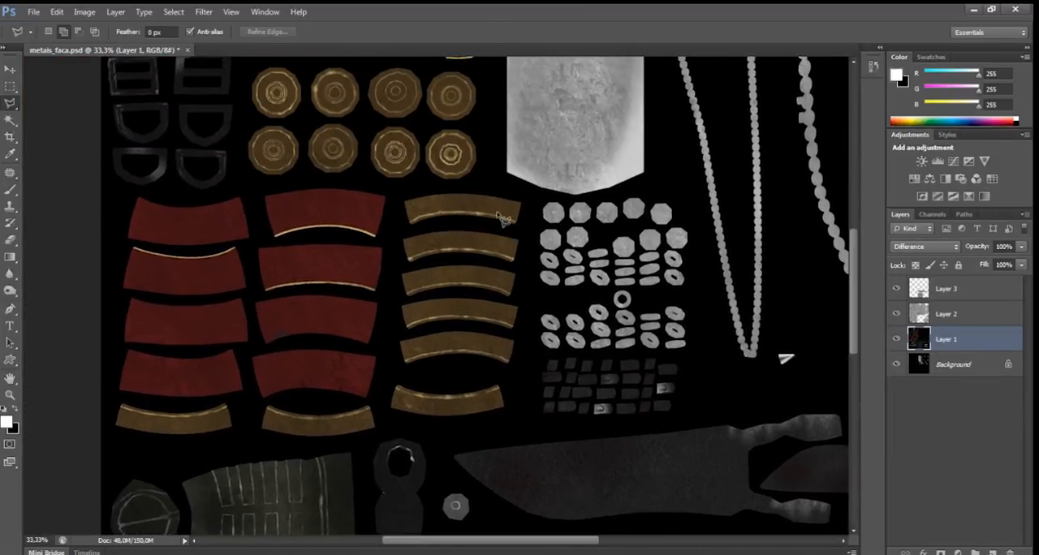
Delete Layer 3 and Layer 2 from the metais_faca.psd document.
key(ctrl+minus)
key(ctrl+minus)
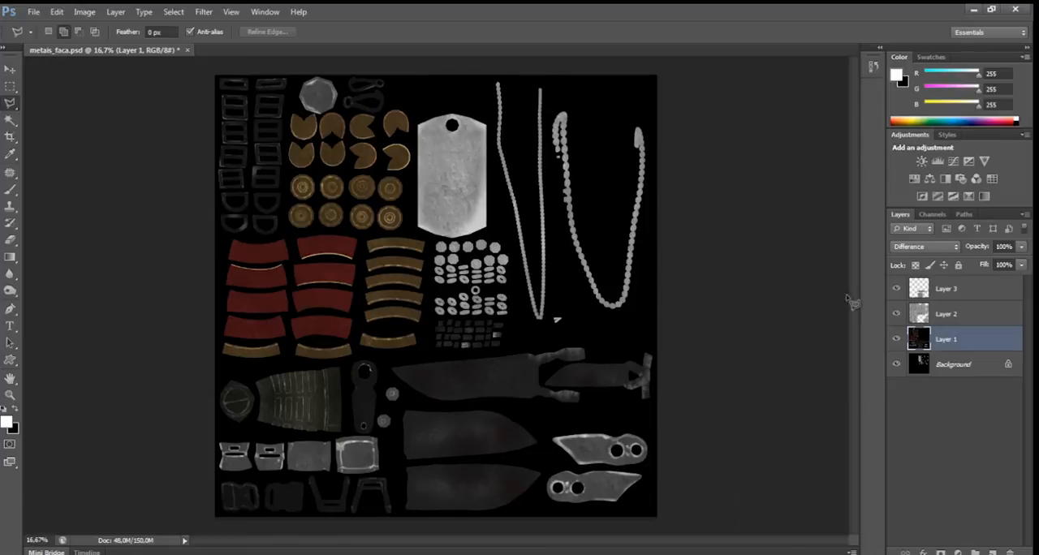
click(897, 313)
click(974, 312)
shift+click(952, 290)
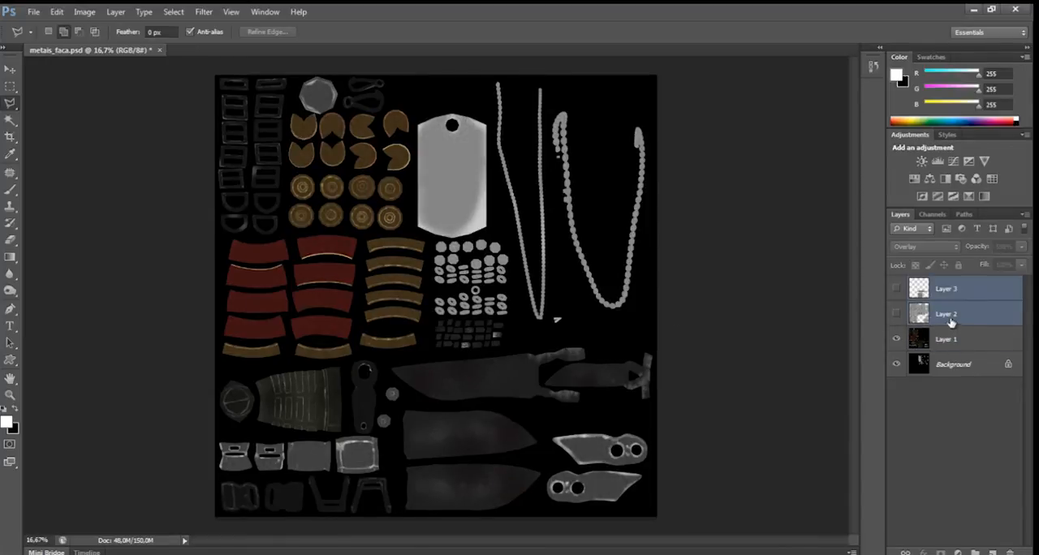
drag(954, 315, 1011, 551)
View the texture photos MetalBare0074_1_S and irregular_metal_texture_13134 in the Windows photo viewer, closing each one.
key(alt+Tab)
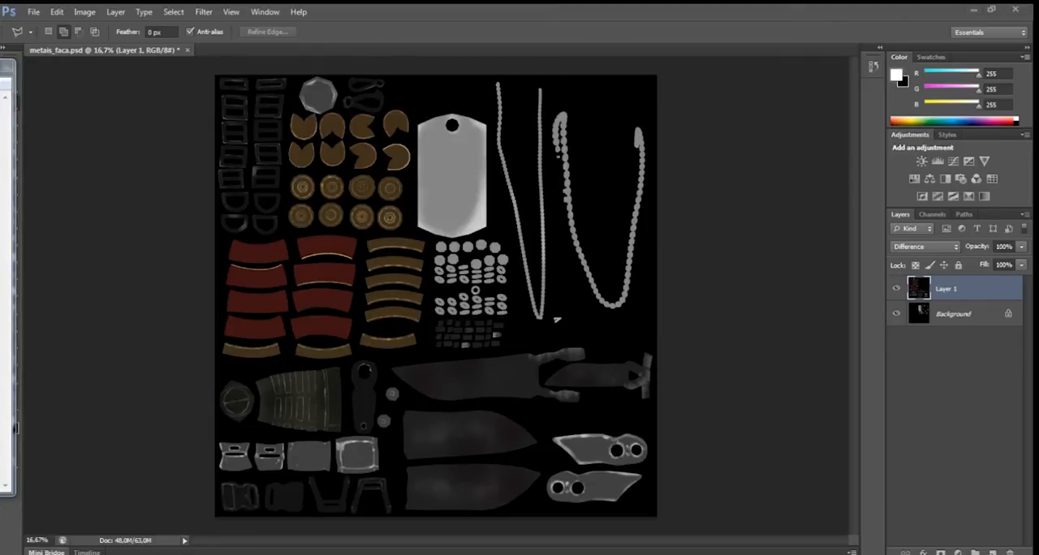
key(alt+Tab)
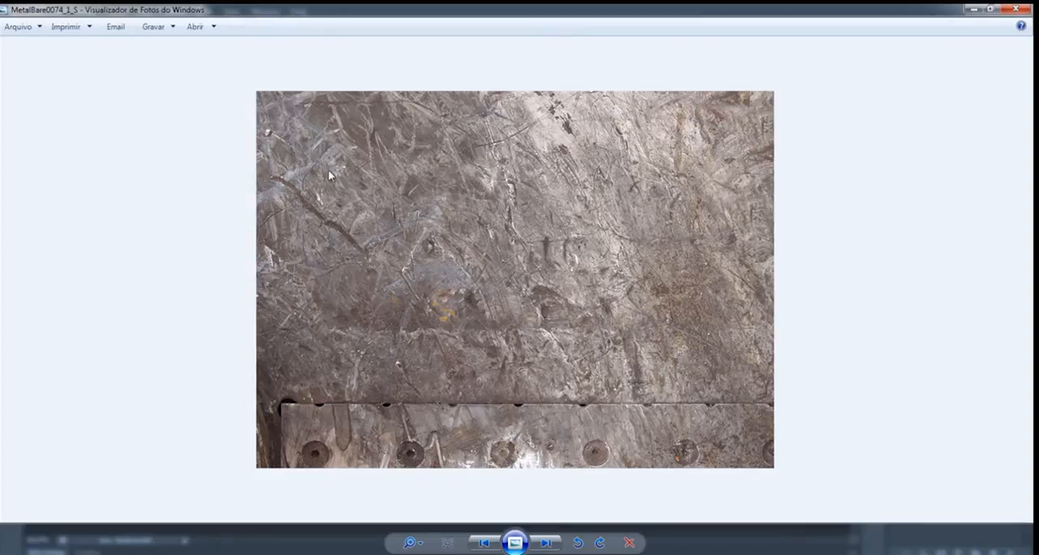
click(1016, 9)
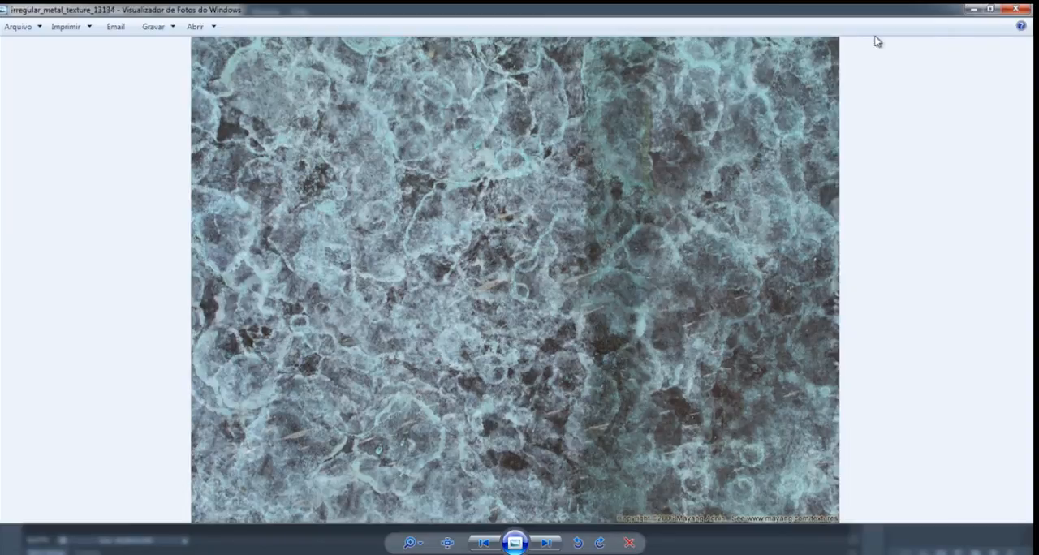
click(1015, 9)
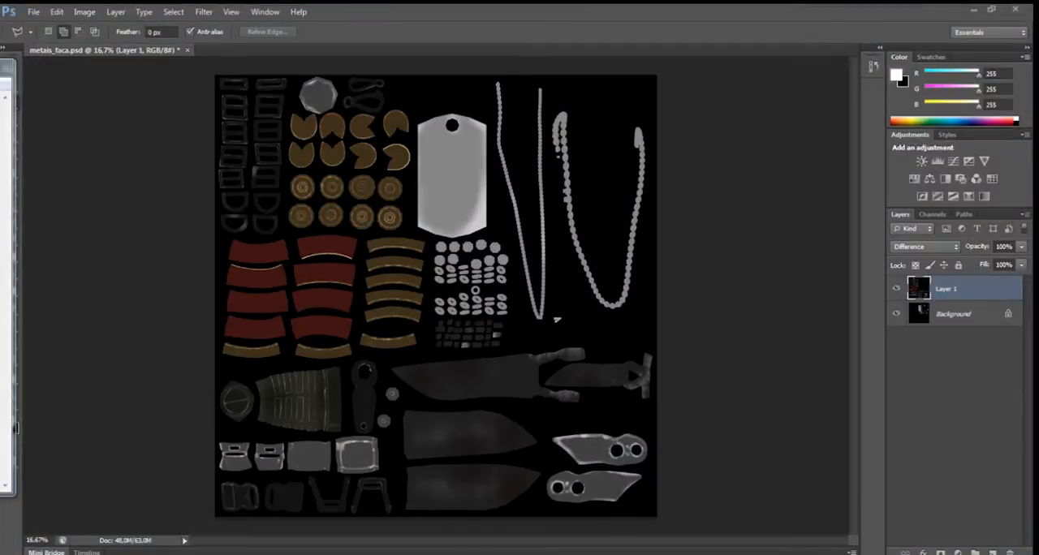
Open MetalBare0074_1_S.jpg in Photoshop as a separate document and convert its locked Background into Layer 0.
drag(2, 244, 268, 55)
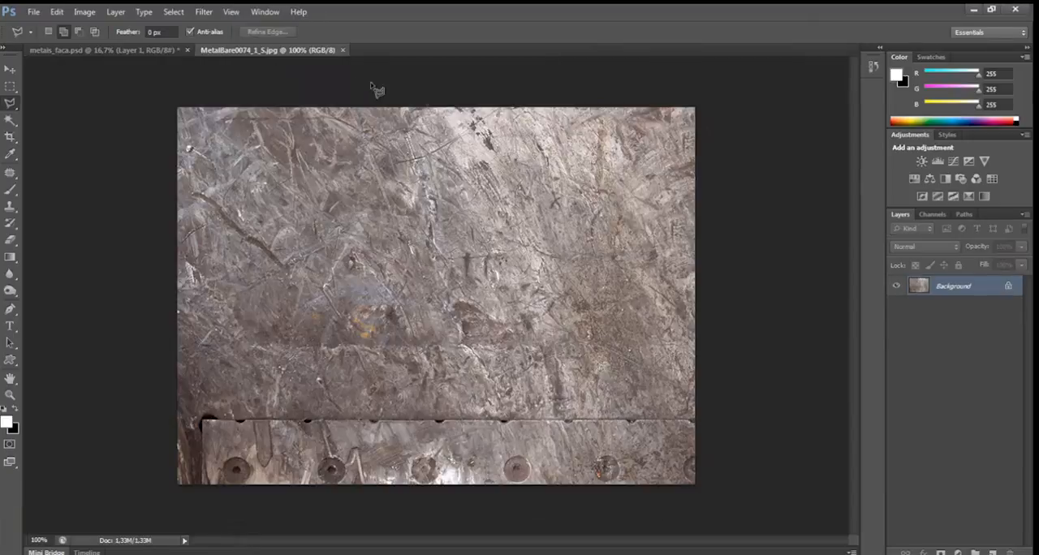
double_click(966, 293)
key(Return)
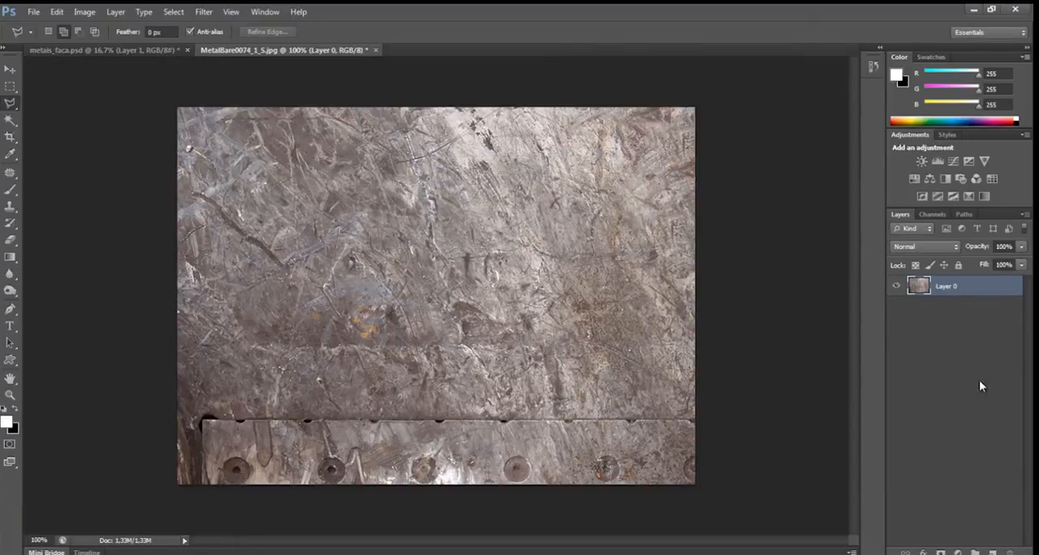
Add a Black & White adjustment layer with the Default preset to the metal photo and merge it into Layer 0.
click(959, 551)
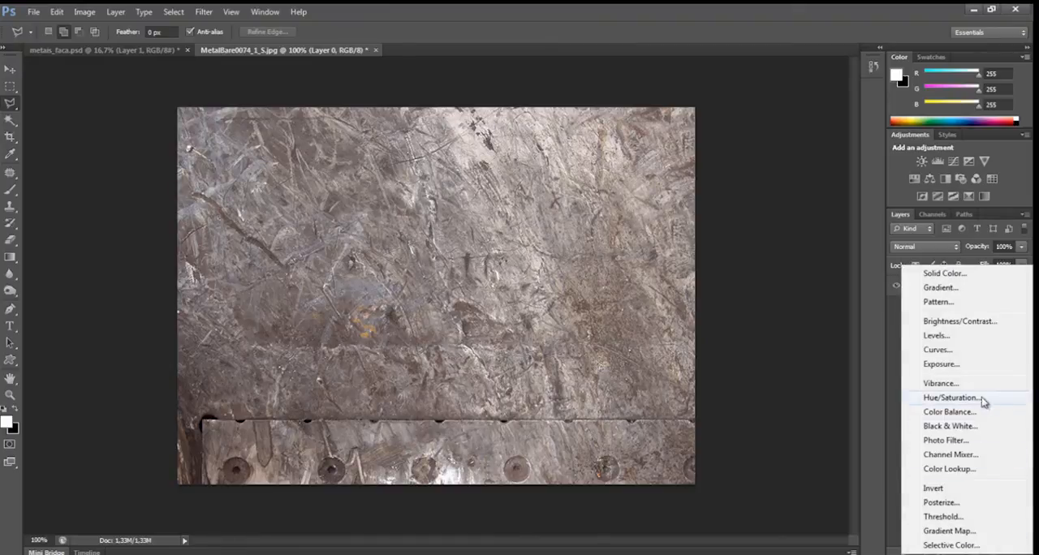
click(953, 426)
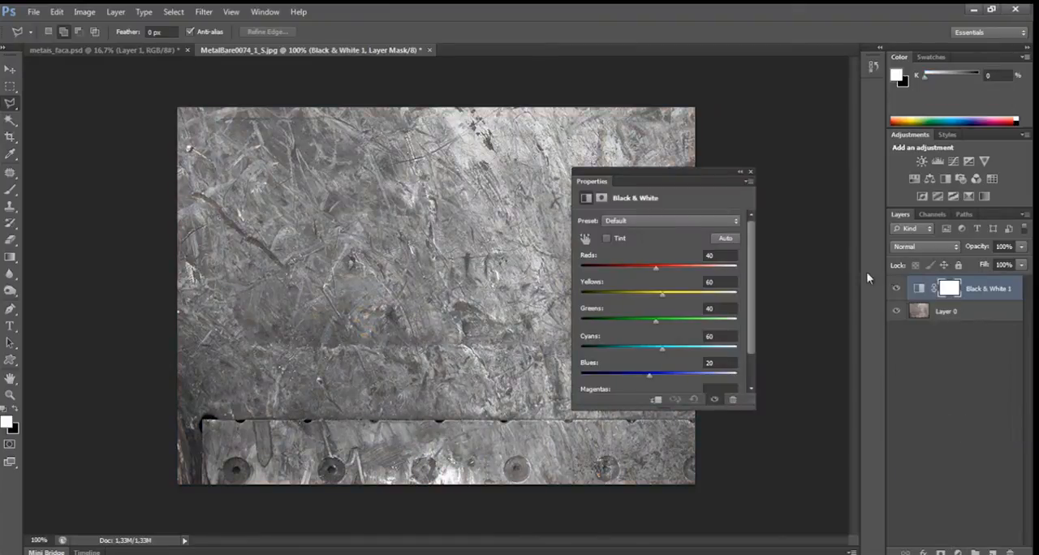
click(749, 171)
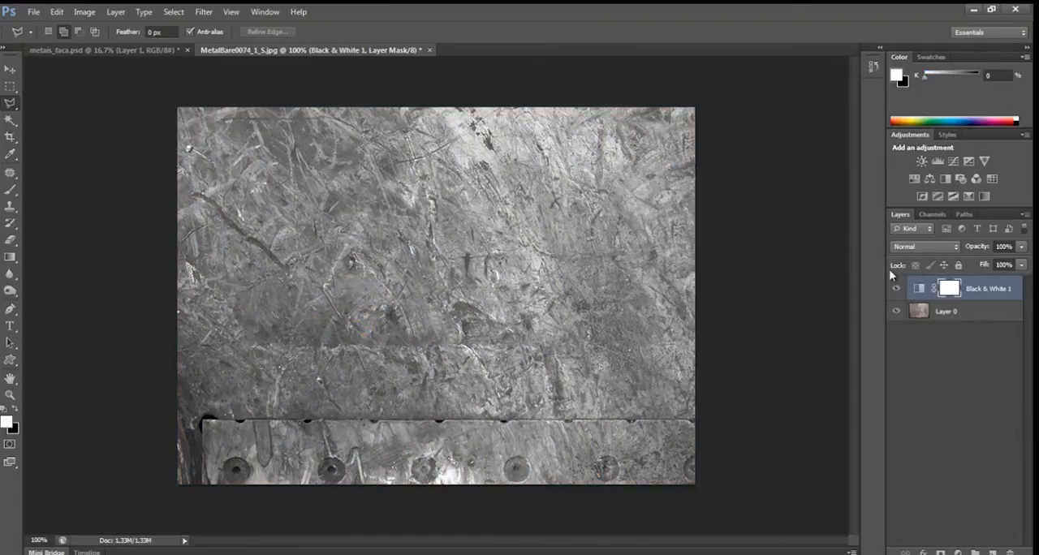
key(ctrl+e)
Copy the grey metal texture into metais_faca.psd as a new layer and close the photo without saving it.
drag(255, 49, 193, 163)
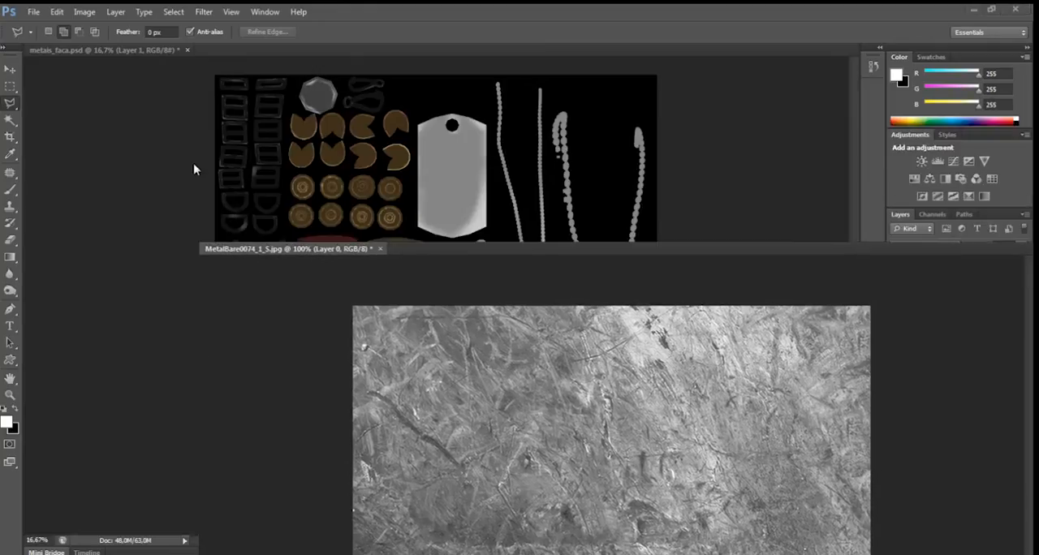
key(v)
drag(389, 325, 357, 184)
click(710, 246)
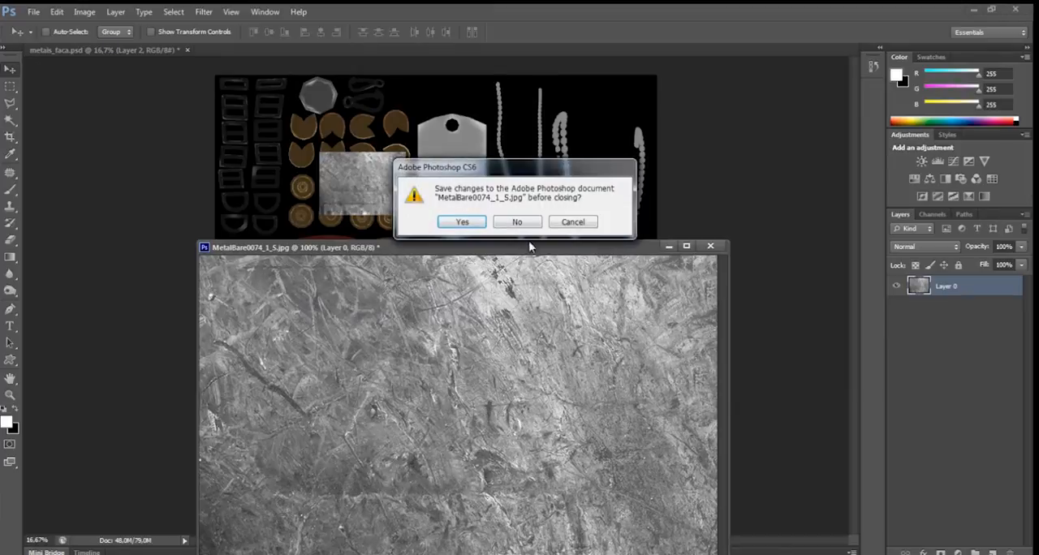
click(518, 222)
Move the metal texture on Layer 2 to the upper-left corner of the texture sheet, over the buckles.
drag(369, 197, 261, 120)
key(ctrl+plus)
key(ctrl+plus)
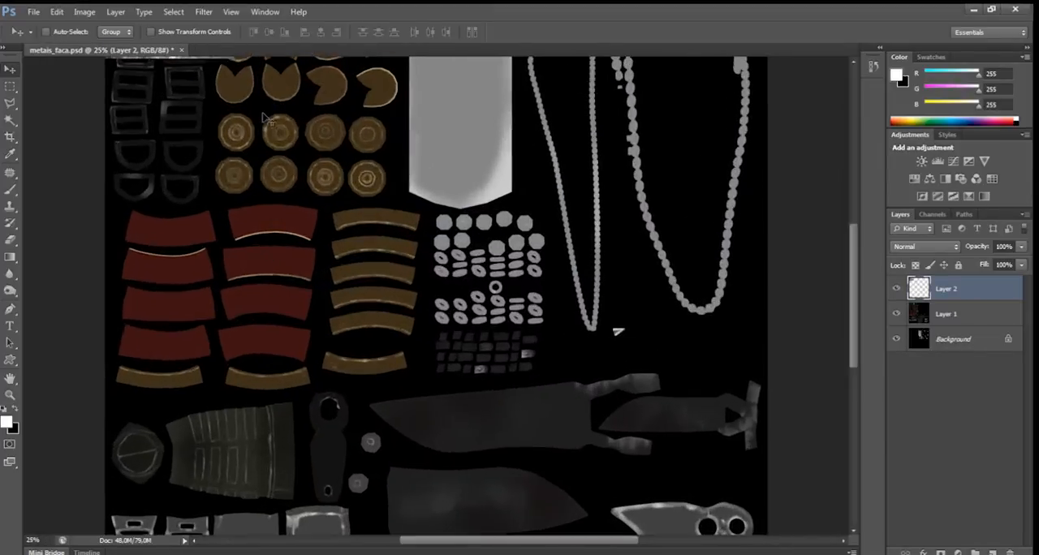
drag(146, 116, 307, 434)
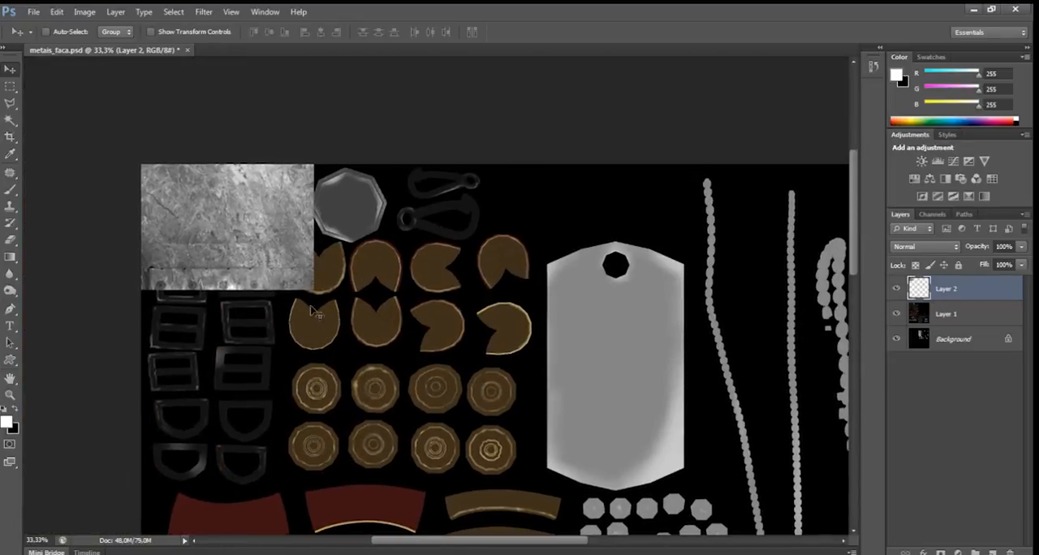
Duplicate the metal texture beside the original along the sheet's upper edge and flip the copy horizontally to mirror it.
drag(230, 257, 401, 254)
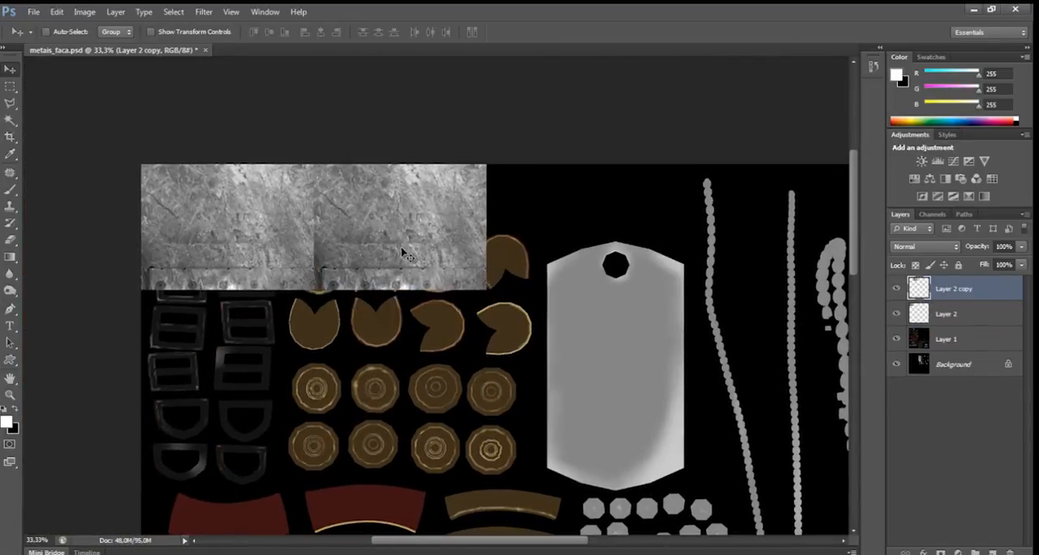
key(ctrl+t)
right_click(396, 255)
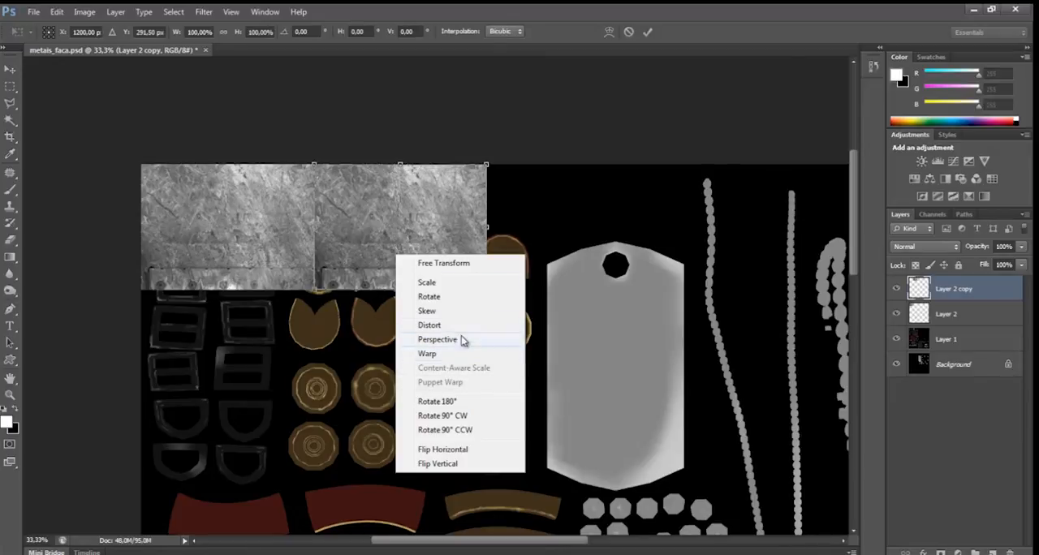
click(464, 449)
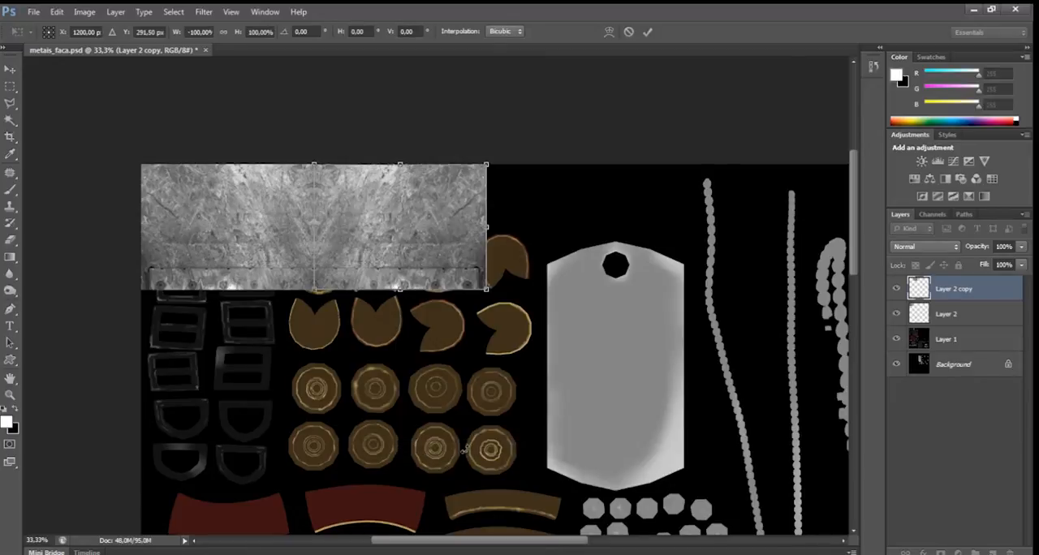
key(Return)
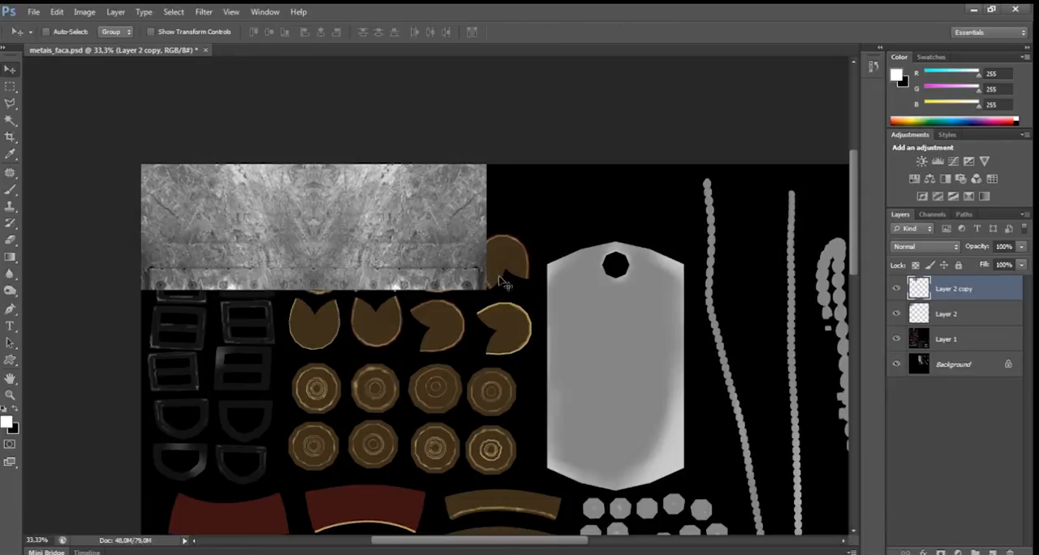
Duplicate the mirrored pair of metal layers repeatedly until the strip spans the full width of the sheet's upper edge.
scroll(410, 142, right, 3)
shift+click(951, 314)
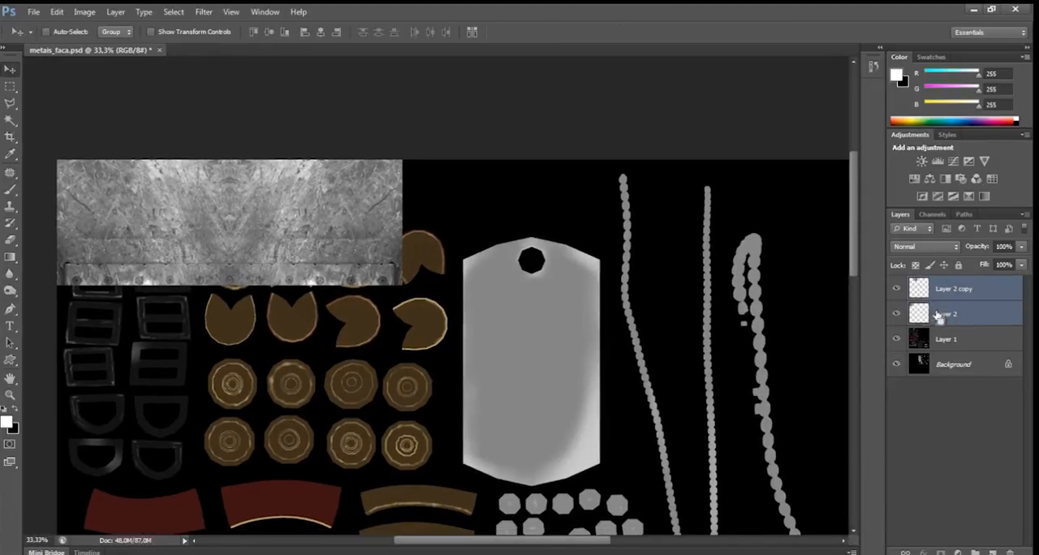
drag(118, 220, 469, 224)
scroll(394, 106, right, 9)
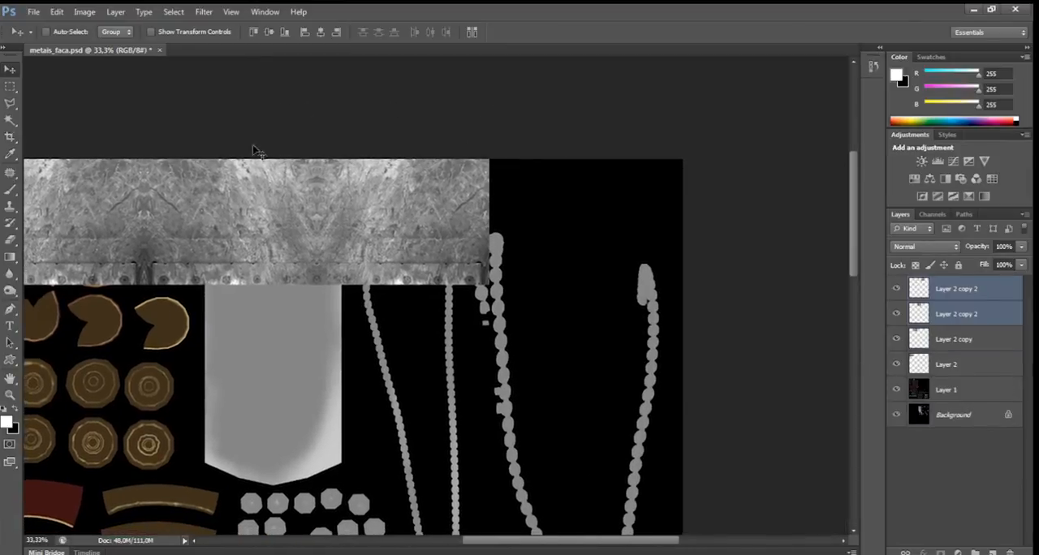
drag(192, 209, 531, 213)
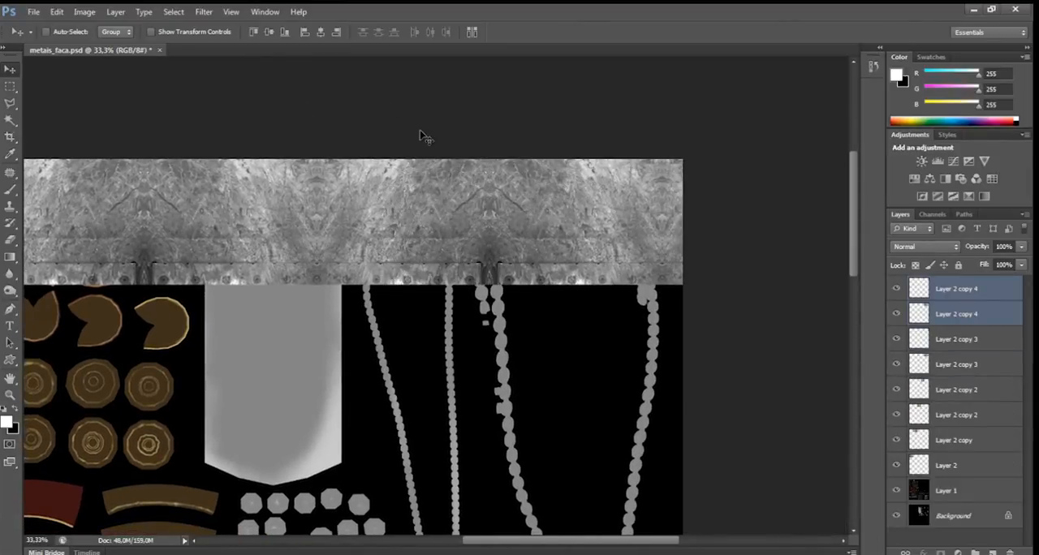
Merge Layer 2 and all its copies into a single metal strip layer.
key(ctrl+minus)
key(ctrl+minus)
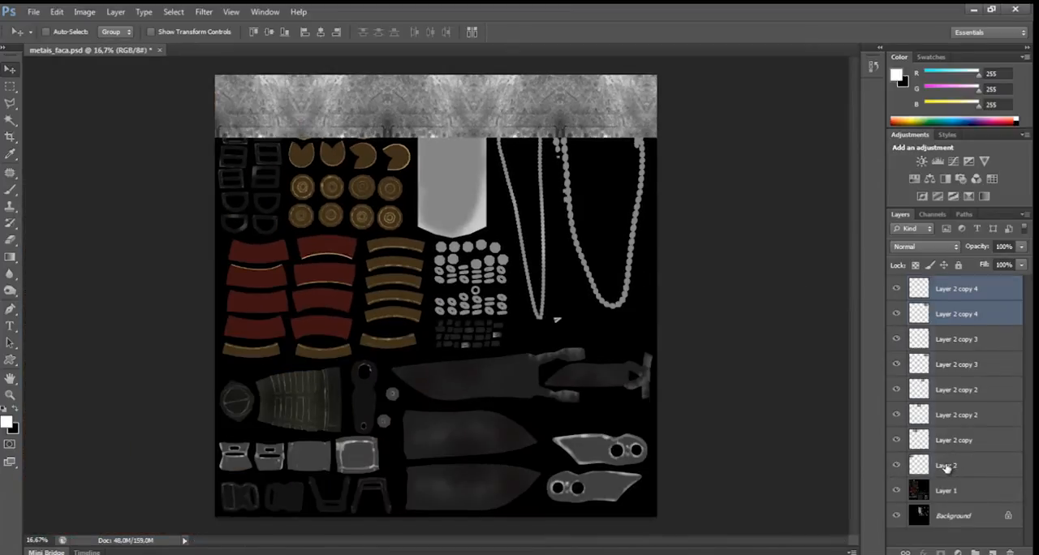
shift+click(946, 468)
click(956, 291)
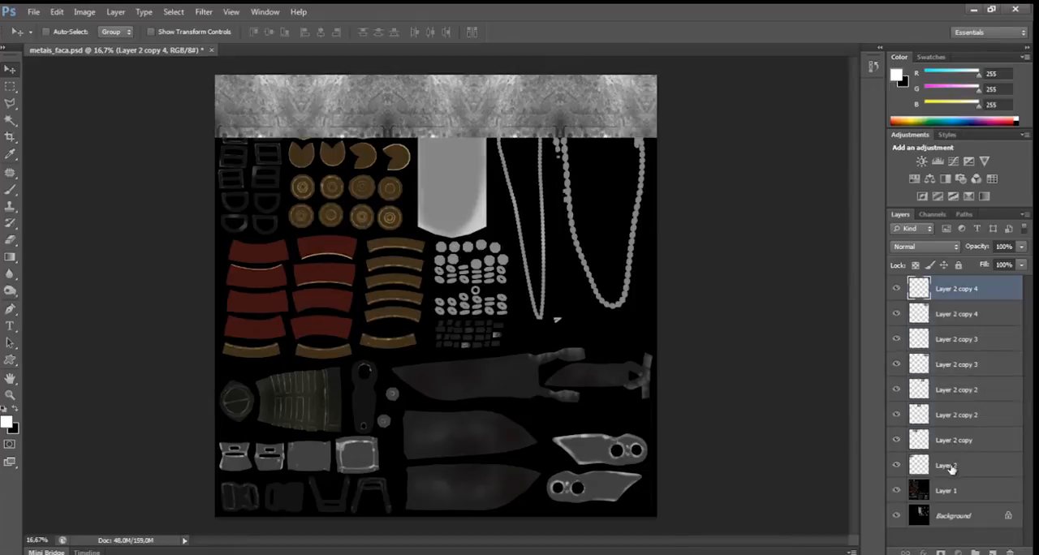
shift+click(950, 466)
key(ctrl+e)
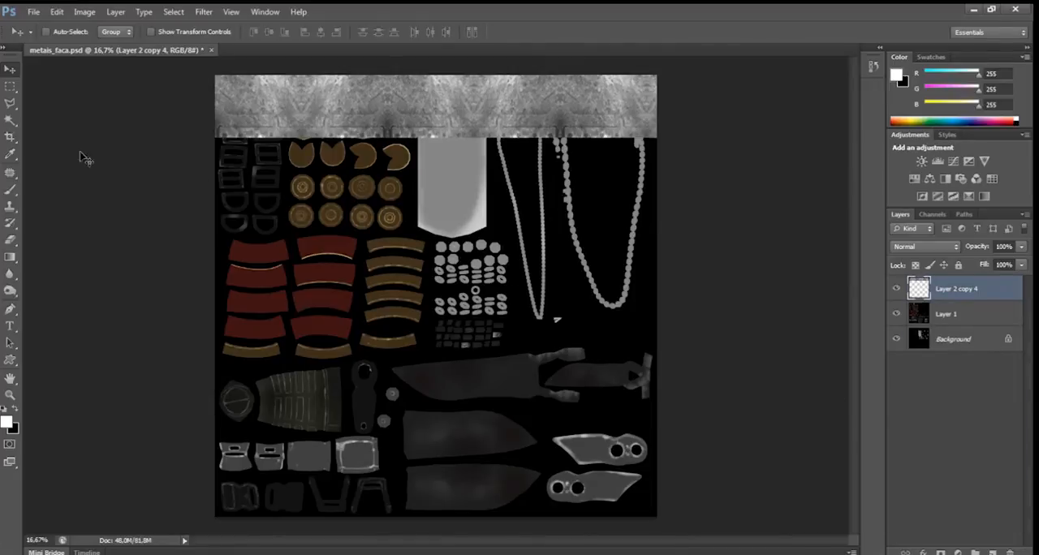
Try to crop the canvas to the metal strip along the sheet's upper edge, and undo the crop.
click(11, 137)
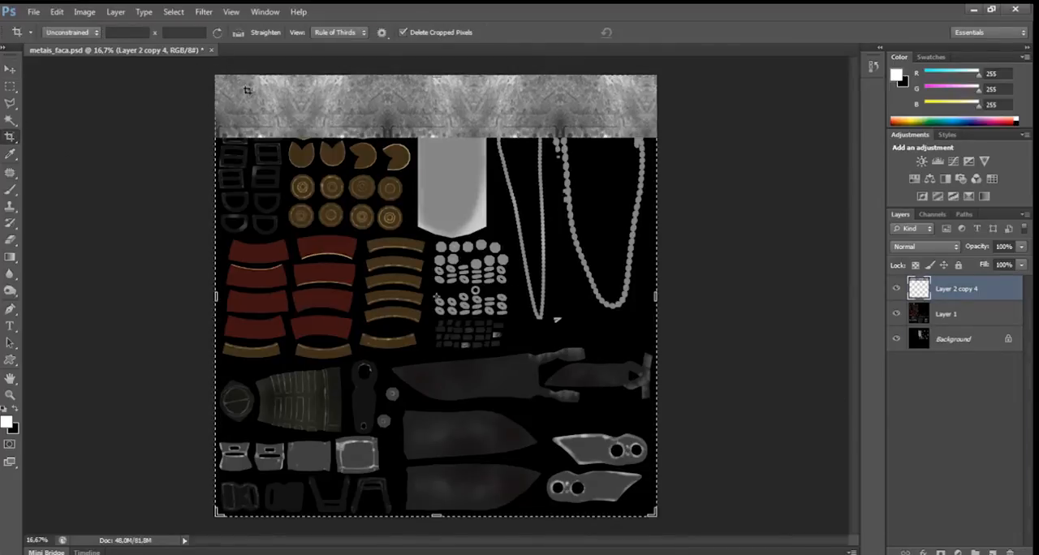
drag(435, 514, 431, 323)
drag(656, 294, 694, 294)
drag(437, 265, 438, 265)
key(Return)
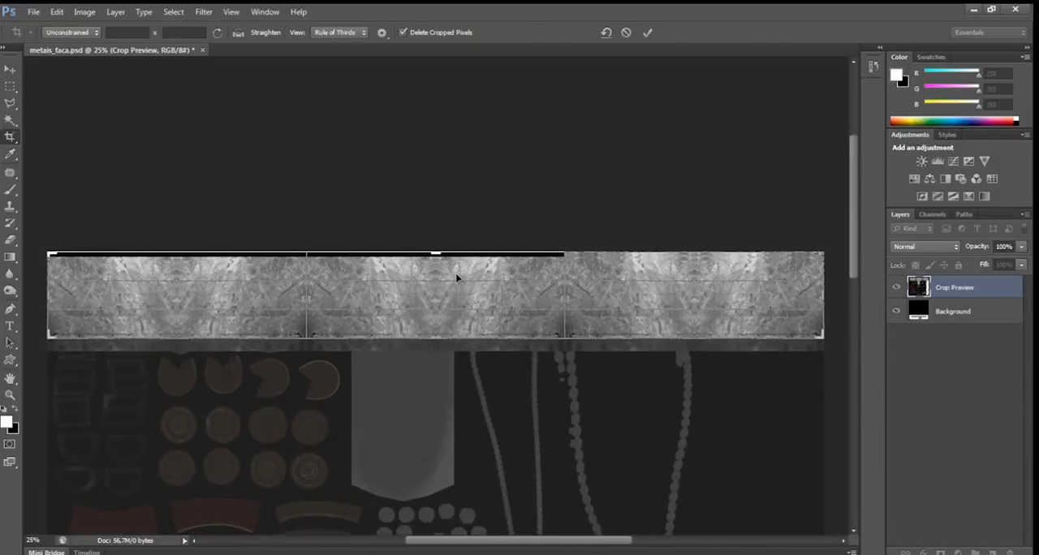
key(ctrl+plus)
key(ctrl+plus)
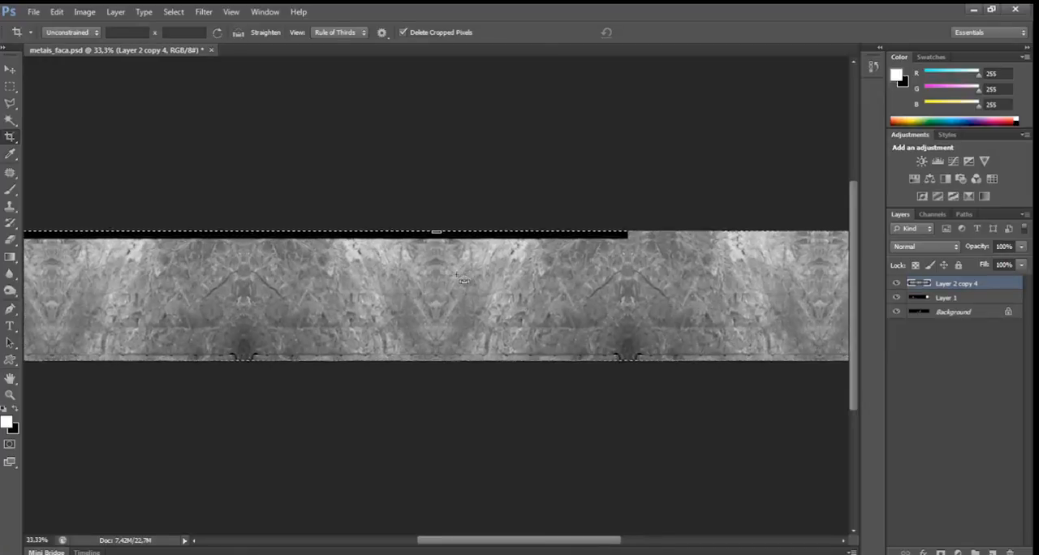
key(ctrl+z)
key(ctrl+minus)
key(ctrl+minus)
key(ctrl+minus)
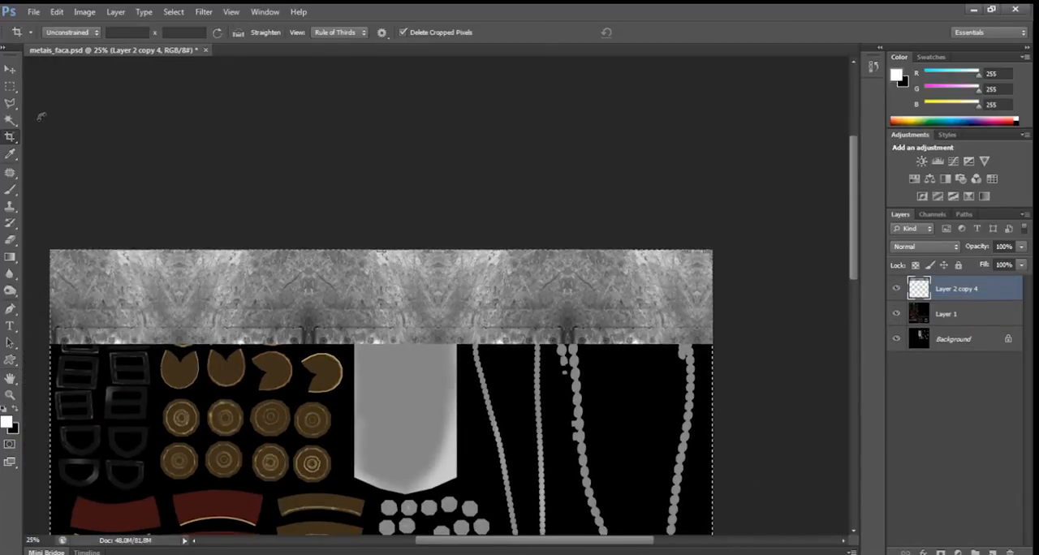
Delete the riveted lower edge of the metal strip using an inverted rectangular selection around the part to keep, and deselect.
click(10, 86)
drag(49, 242, 726, 324)
key(ctrl+shift+i)
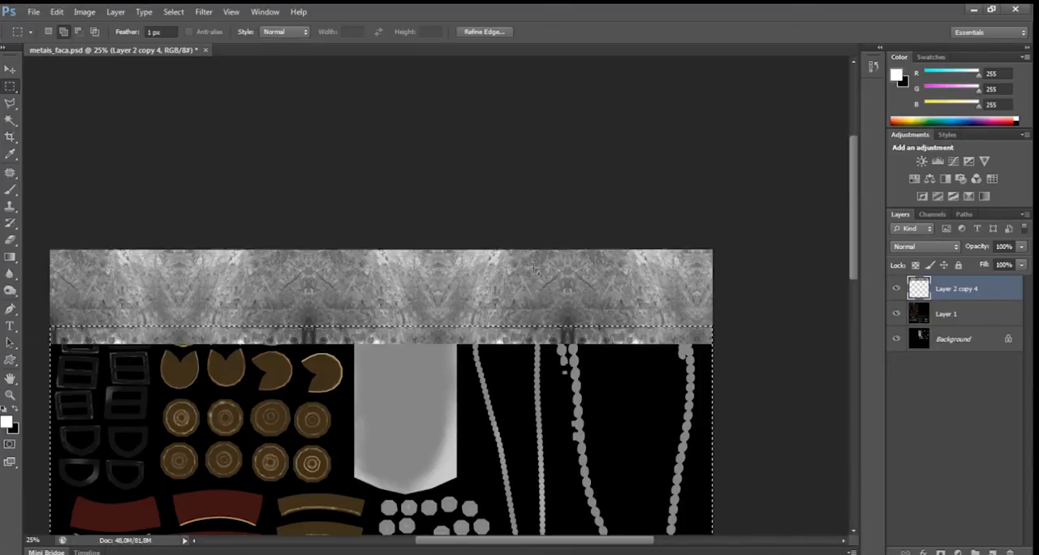
key(Delete)
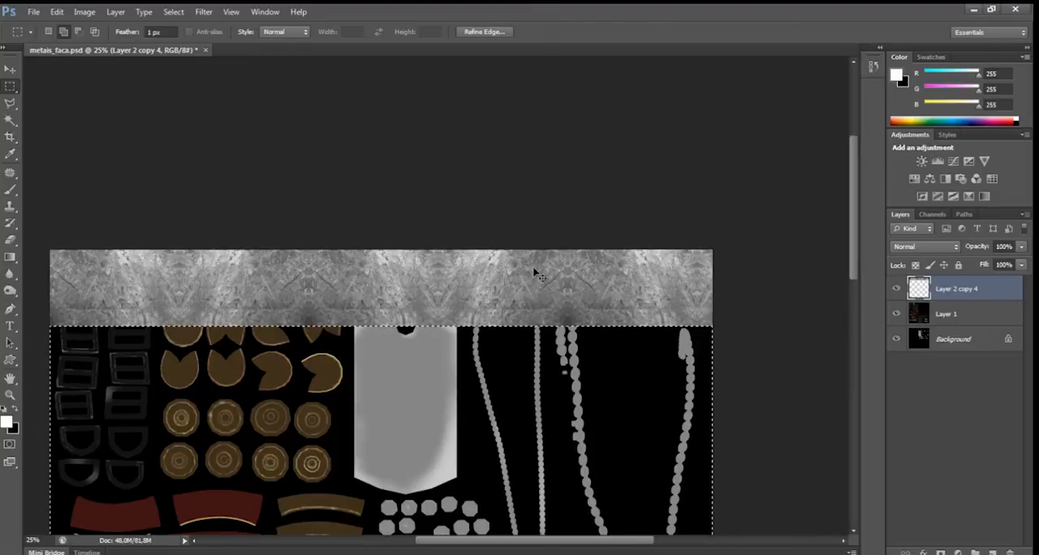
key(ctrl+d)
scroll(429, 121, down, 3)
scroll(429, 121, left, 3)
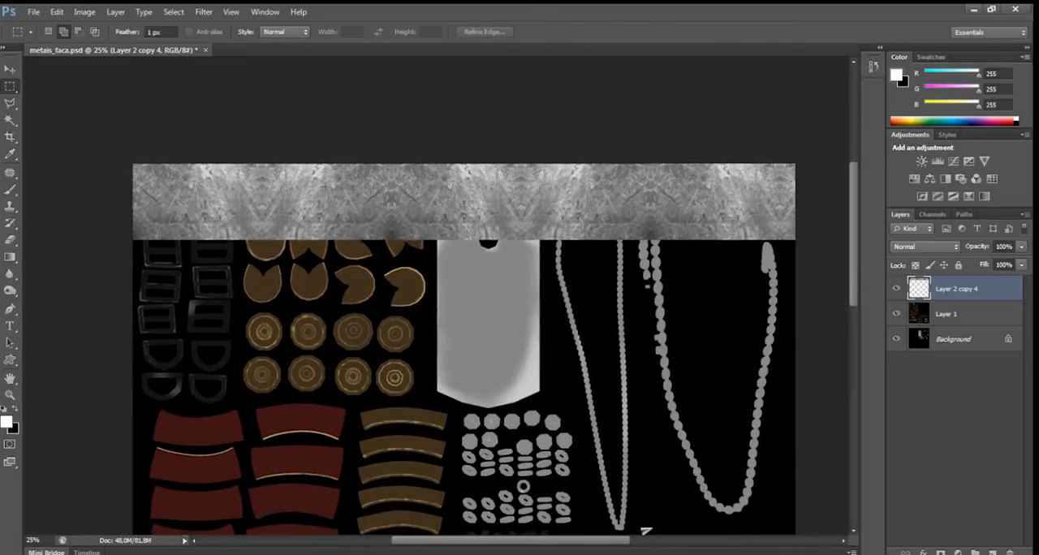
Duplicate the trimmed metal strip directly below the original and flip the copy vertically.
click(10, 69)
drag(257, 195, 256, 271)
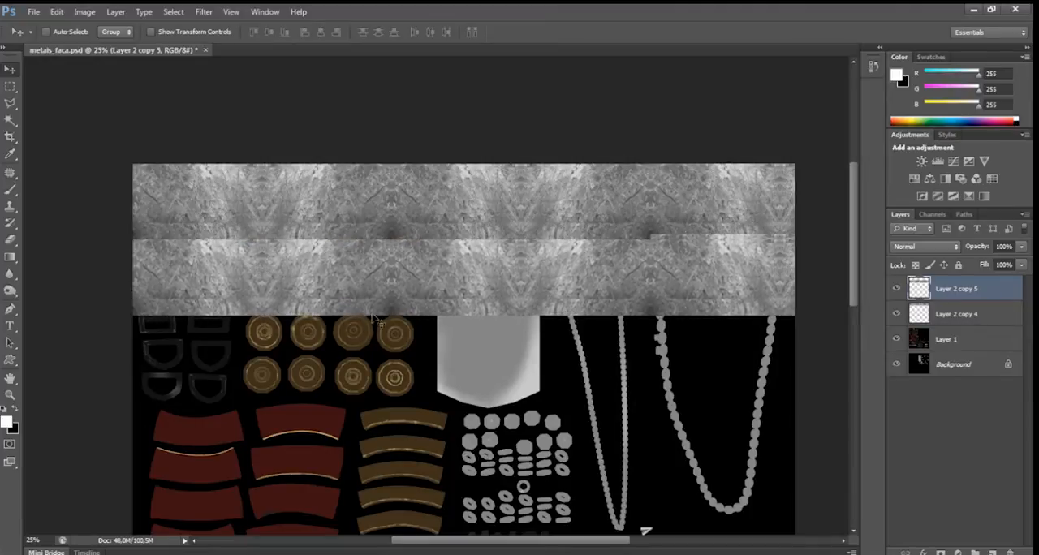
key(ctrl+plus)
key(ctrl+plus)
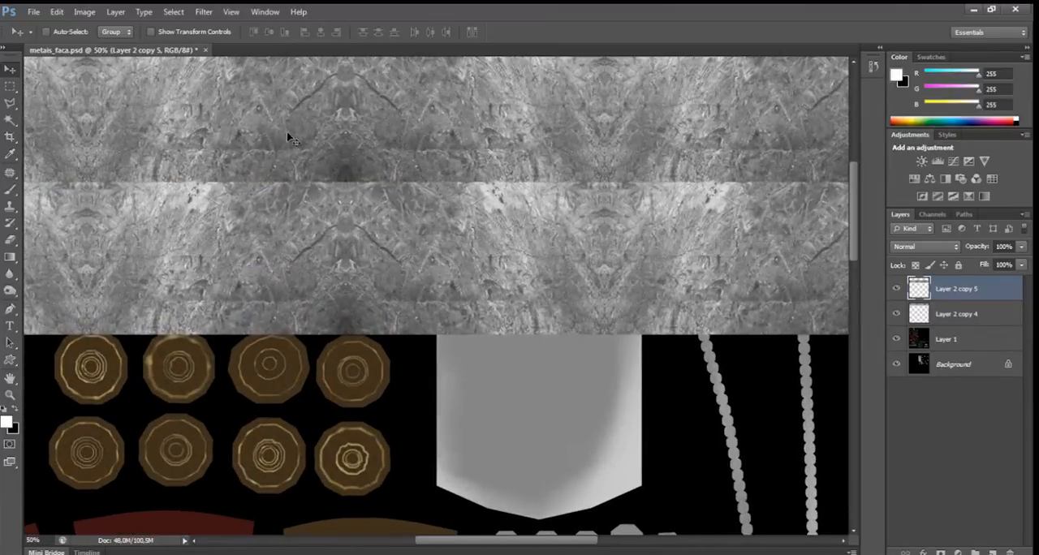
drag(298, 211, 585, 183)
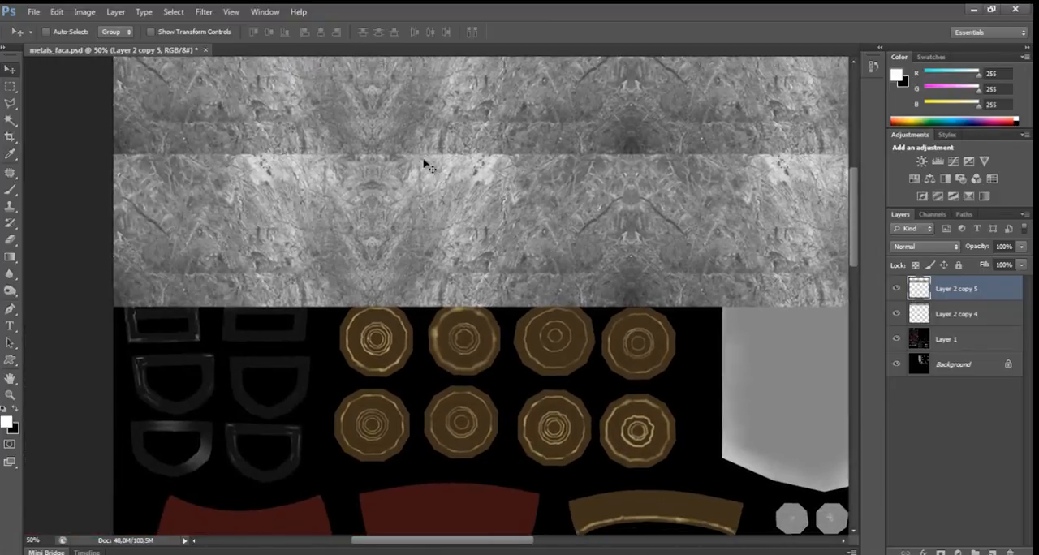
key(ctrl+t)
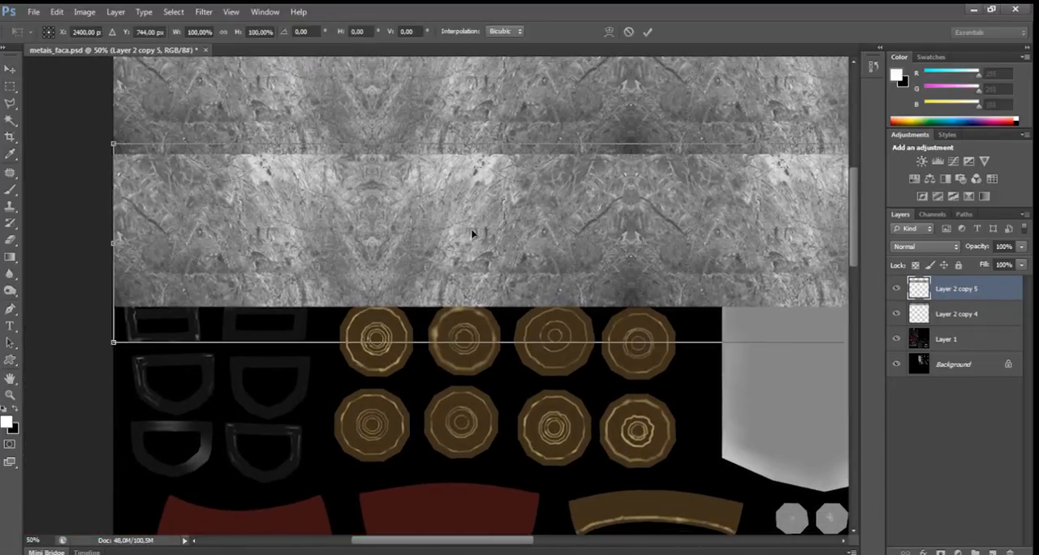
right_click(468, 230)
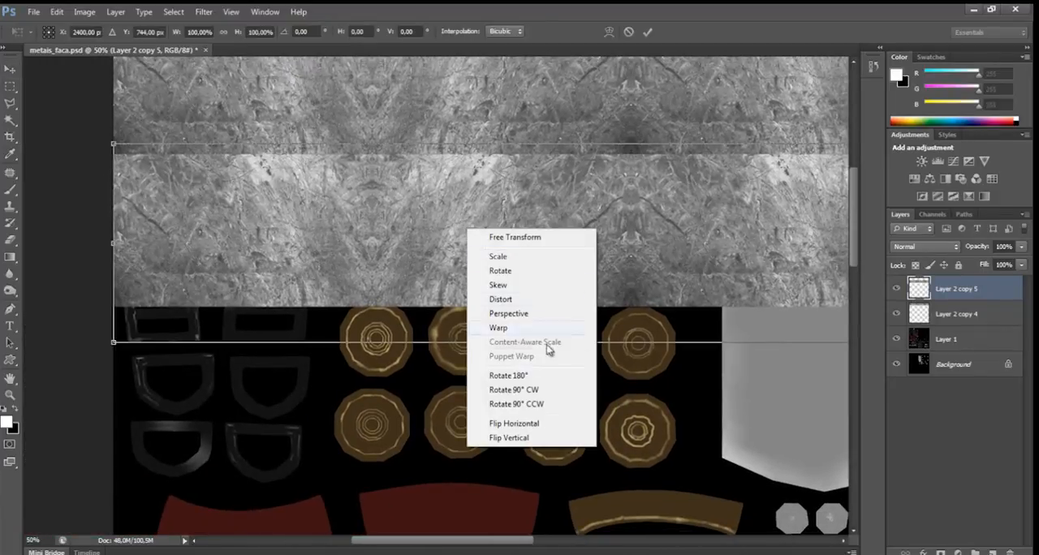
click(519, 437)
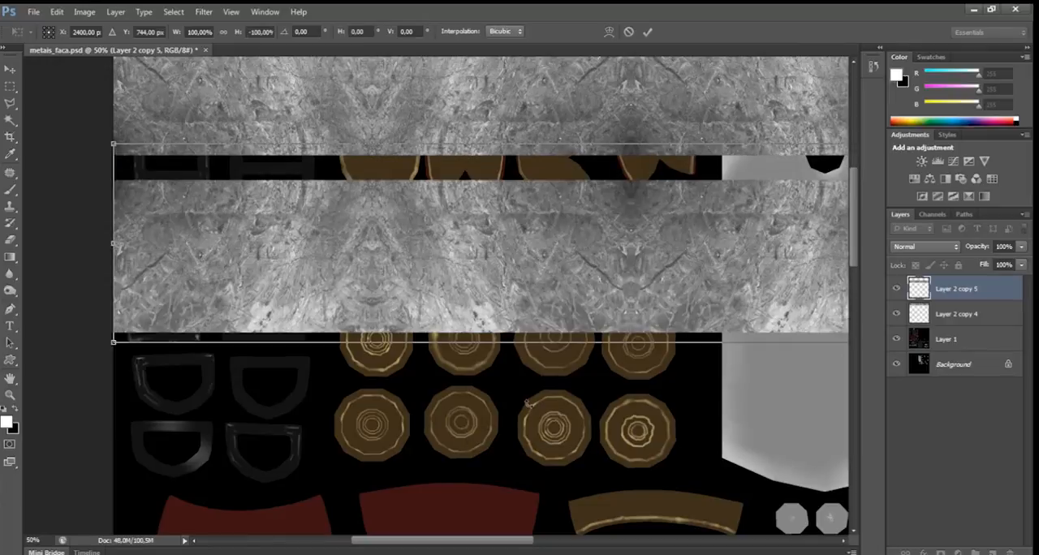
click(9, 70)
click(470, 227)
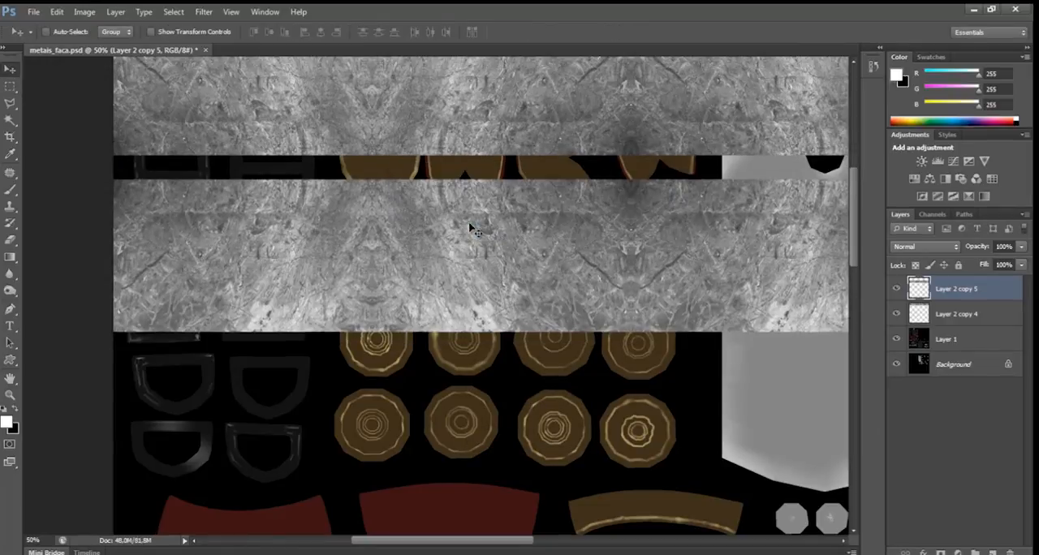
Move the flipped strip up until it closes the gap to the strip above.
key(Up)
key(Up)
key(Up)
key(Up)
key(Up)
key(Up)
key(Up)
key(Up)
key(Up)
key(Up)
key(Up)
key(Up)
key(Up)
key(Up)
key(Up)
key(Up)
key(Up)
key(Up)
key(Up)
key(Up)
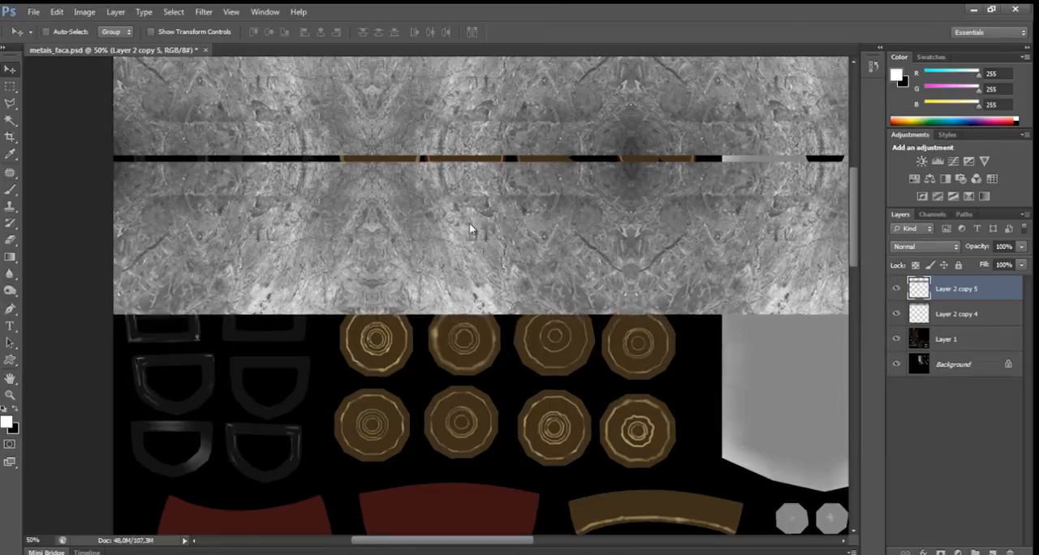
key(Up)
key(Up)
key(Up)
key(Up)
key(Up)
key(Up)
key(Up)
key(Up)
key(Up)
key(Up)
key(Up)
key(Up)
key(Up)
key(Up)
key(Up)
key(Up)
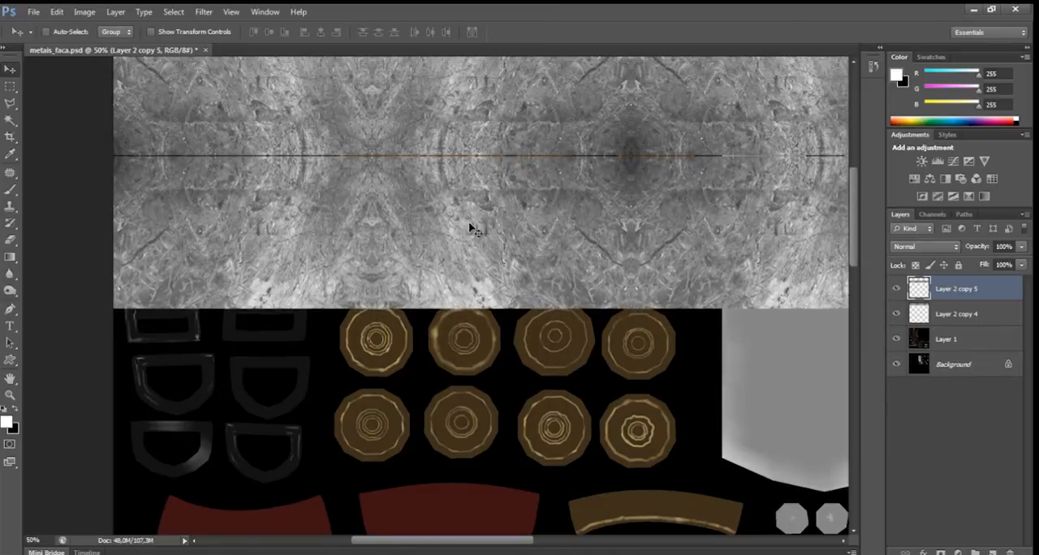
key(Up)
key(Up)
key(Up)
key(Up)
Merge the two mirrored strips into one layer and place a duplicate of it directly below.
key(ctrl+minus)
key(ctrl+minus)
key(ctrl+minus)
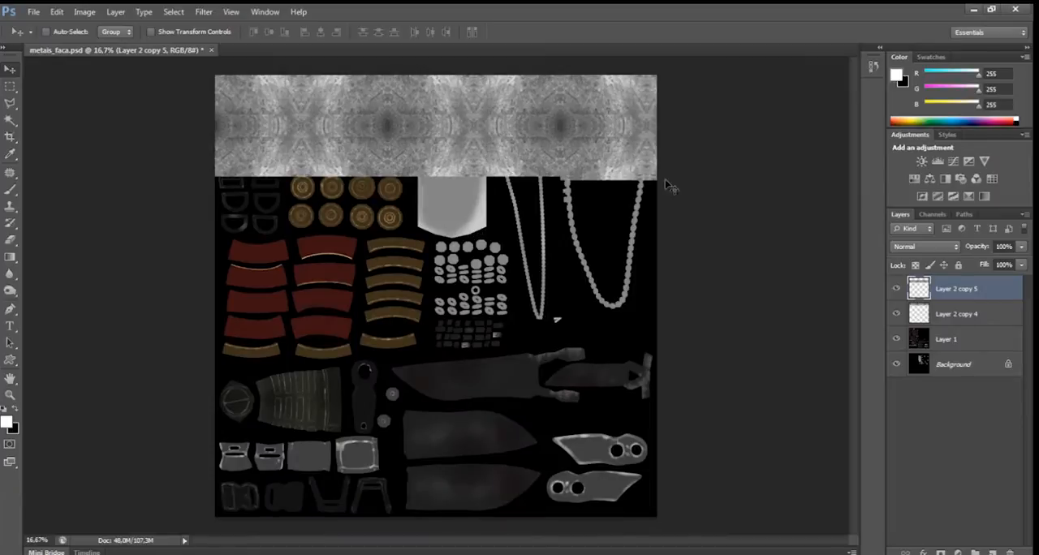
key(ctrl+e)
drag(284, 147, 297, 232)
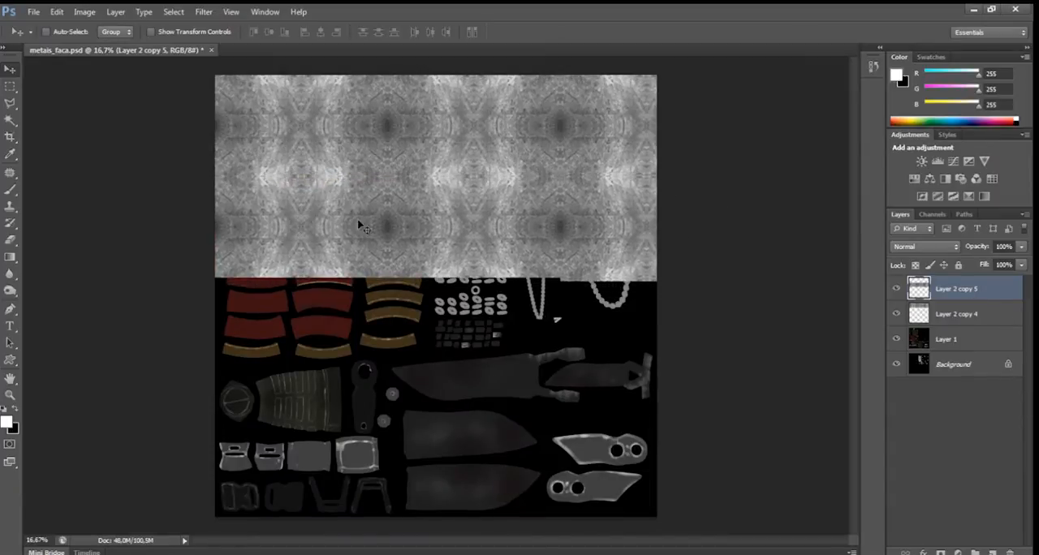
Duplicate both merged strip layers downward and add one more copy along the lower edge to cover the whole sheet.
shift+click(955, 314)
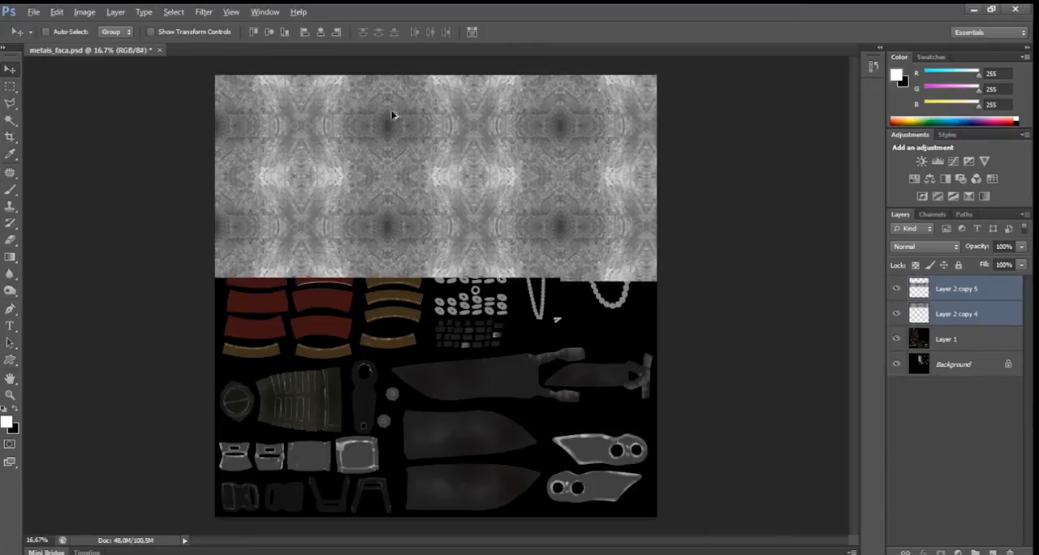
drag(396, 117, 387, 318)
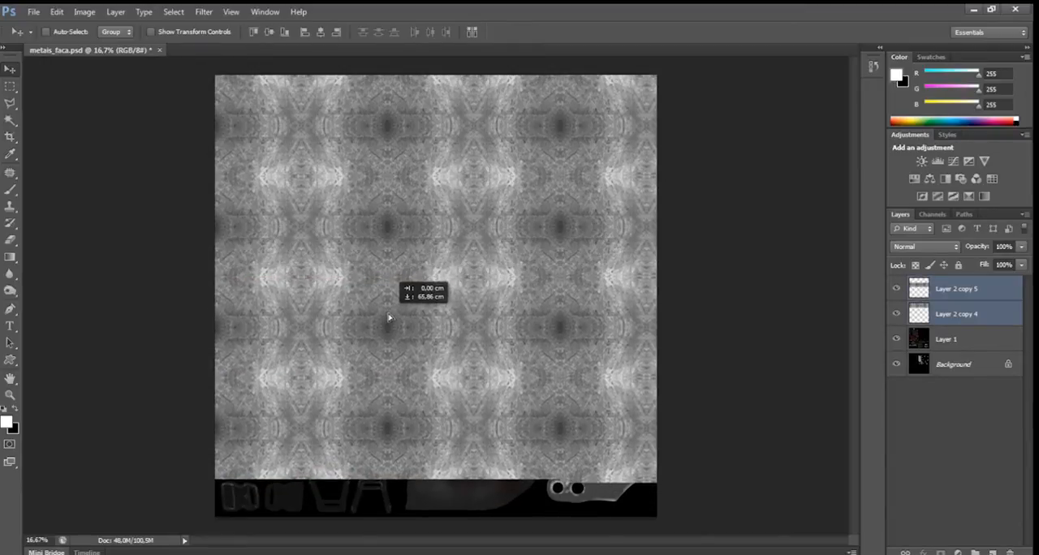
click(944, 293)
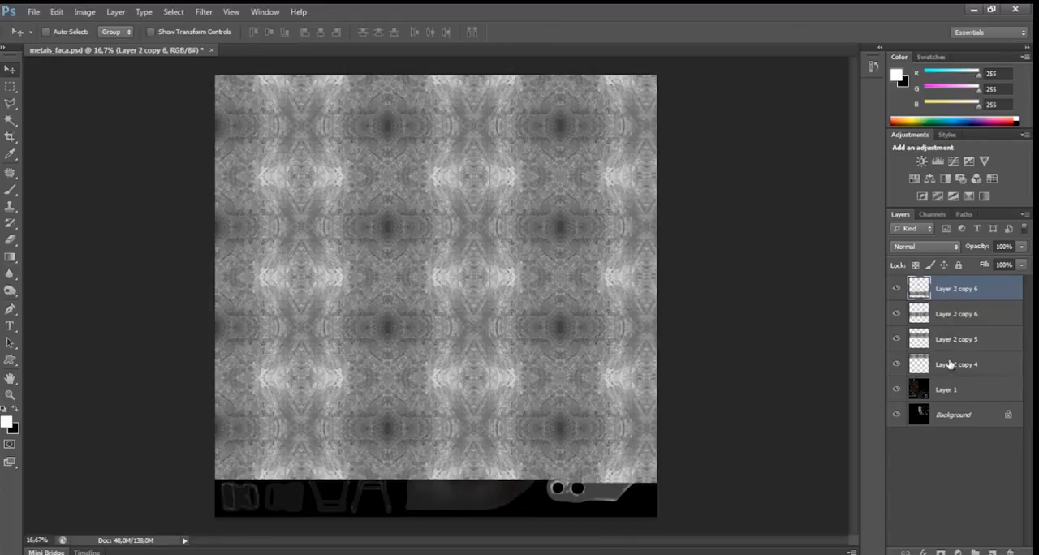
drag(279, 386, 272, 482)
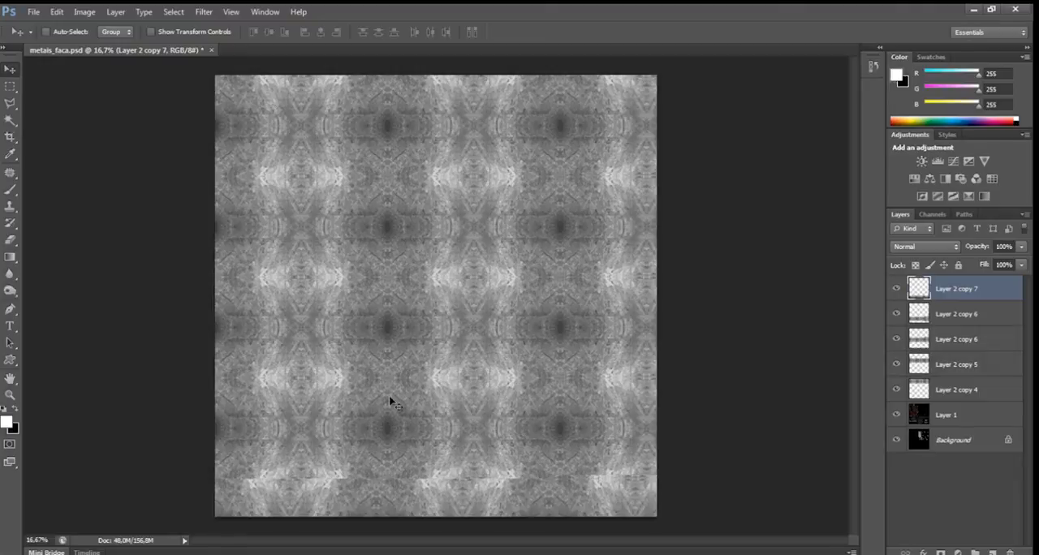
Merge all the metal strip layers from Layer 2 copy 4 to Layer 2 copy 7 into one full-sheet texture layer.
key(ctrl+plus)
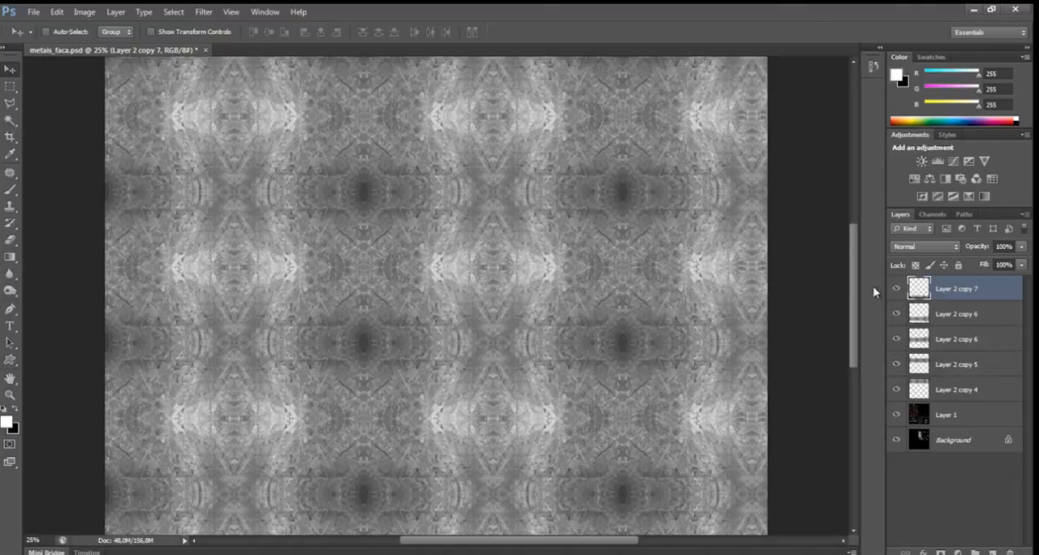
shift+click(960, 391)
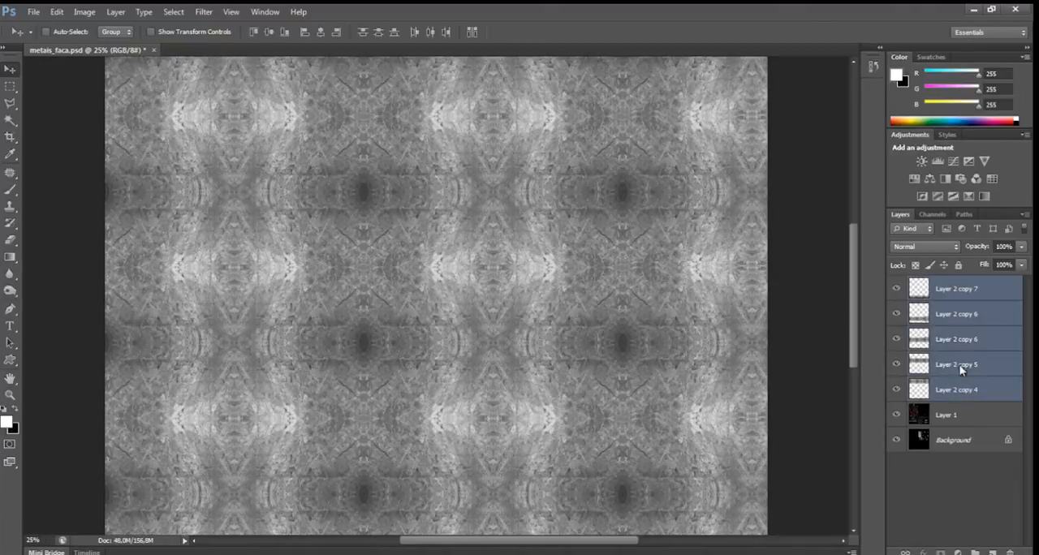
key(ctrl+e)
drag(471, 263, 604, 358)
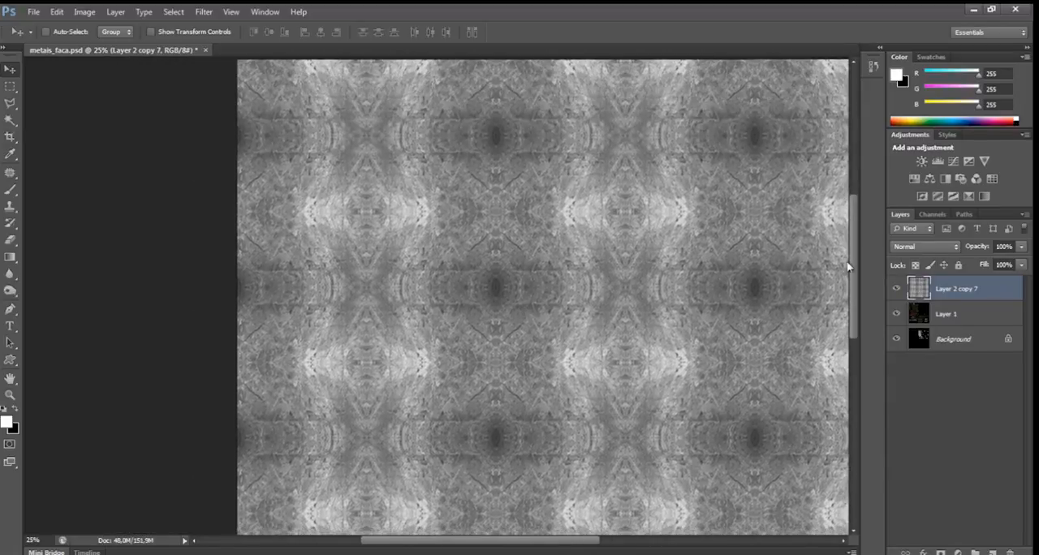
Blend the merged metal texture layer over the sheet in Overlay mode.
click(937, 248)
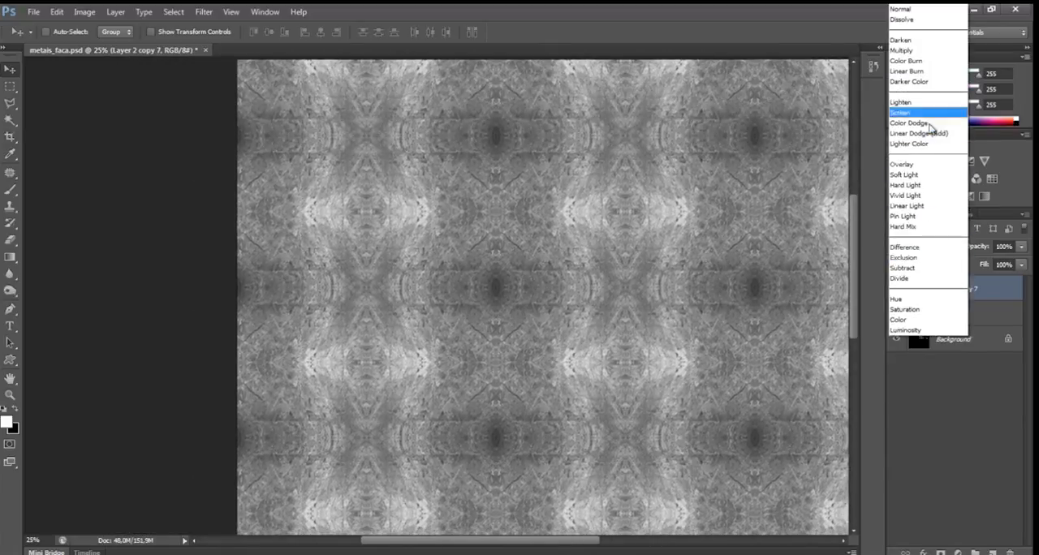
click(907, 166)
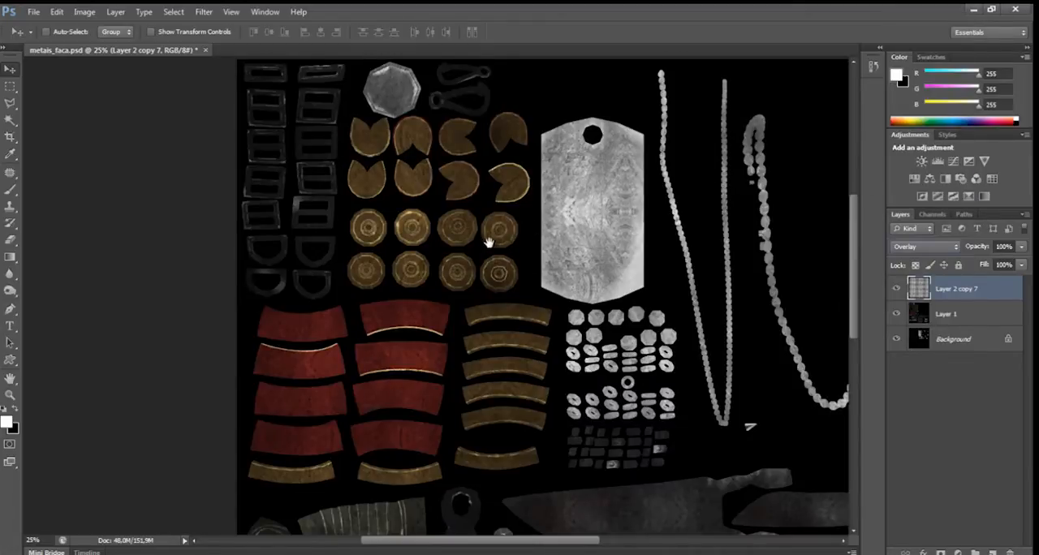
scroll(479, 235, down, 1)
scroll(456, 220, up, 1)
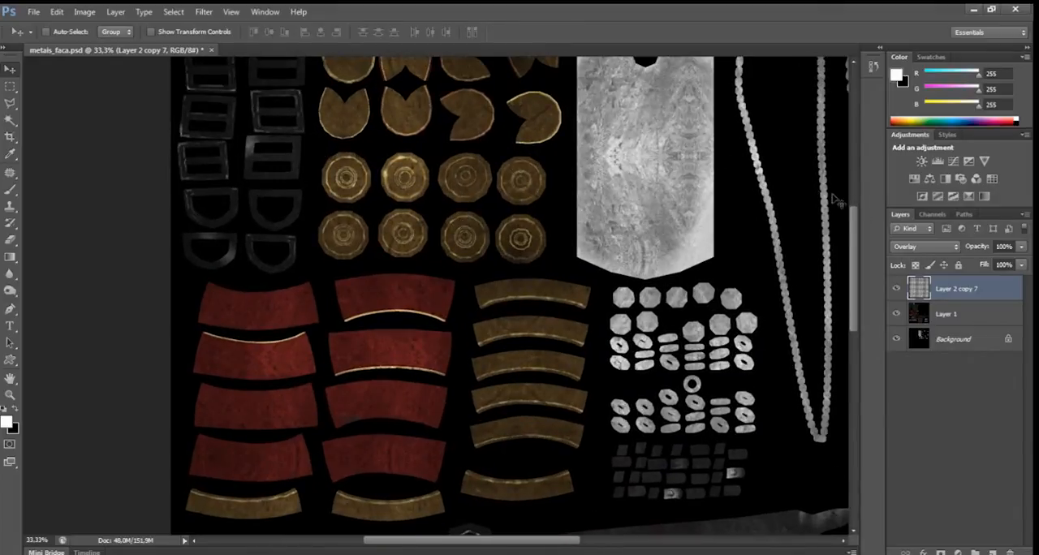
Compare the sheet with and without the metal overlay, examining the red straps, small metal parts and knife blades.
click(896, 289)
click(896, 289)
click(896, 290)
click(896, 290)
click(896, 290)
click(896, 290)
drag(465, 235, 386, 107)
click(896, 289)
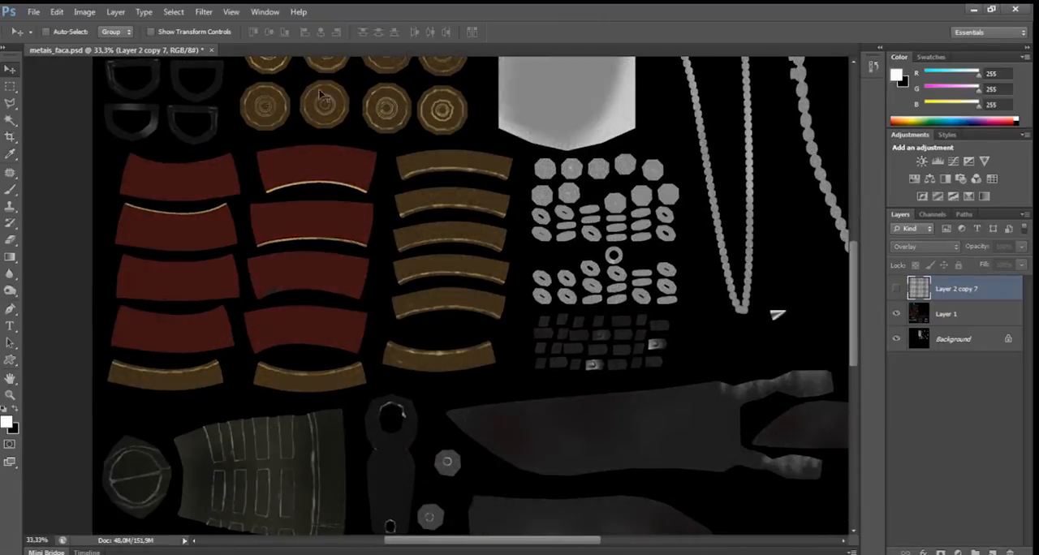
click(897, 291)
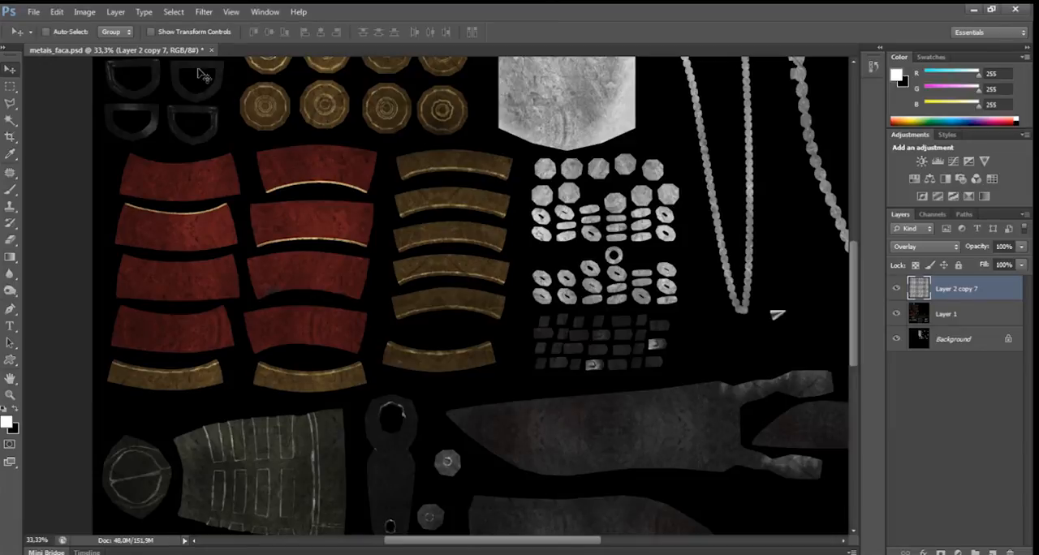
drag(436, 168, 268, 16)
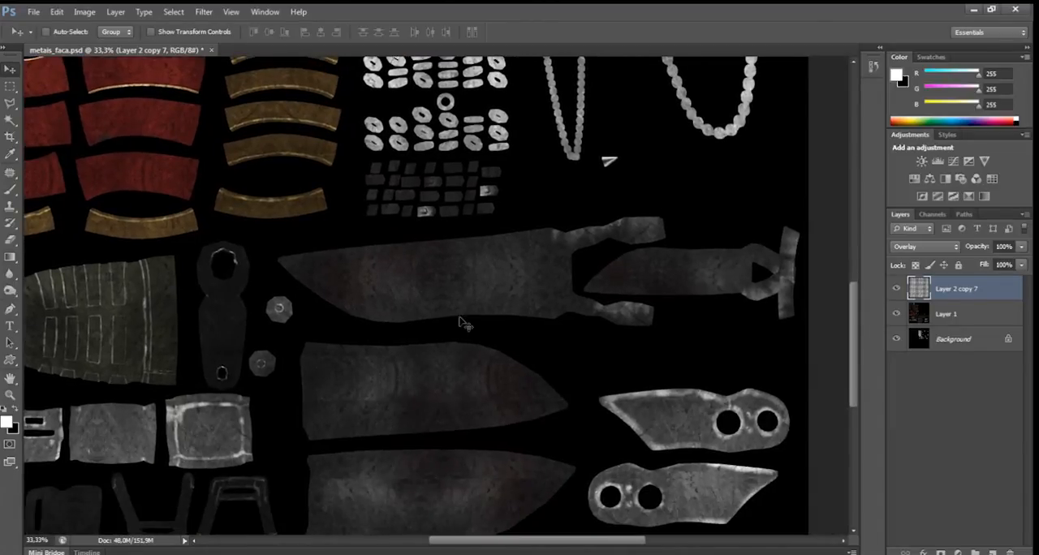
drag(389, 286, 466, 221)
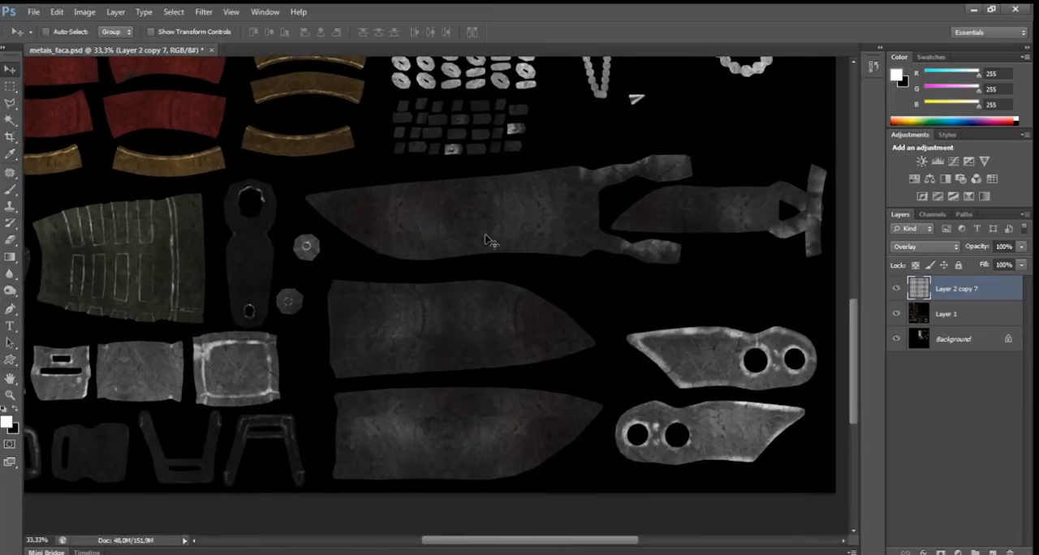
Add a mask to the metal texture layer and paint it black over the knife blades with a 500 px brush.
click(940, 552)
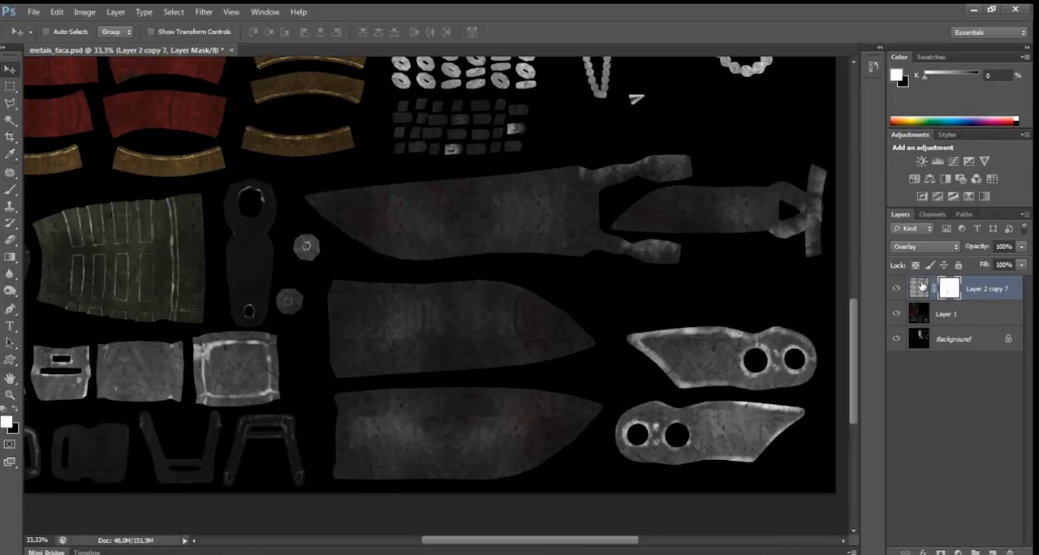
click(10, 191)
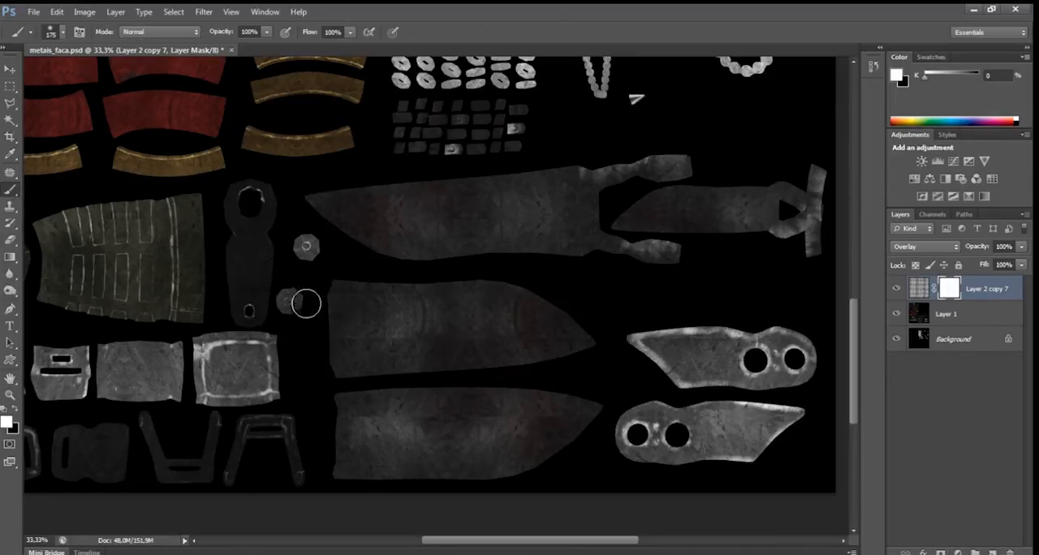
key(x)
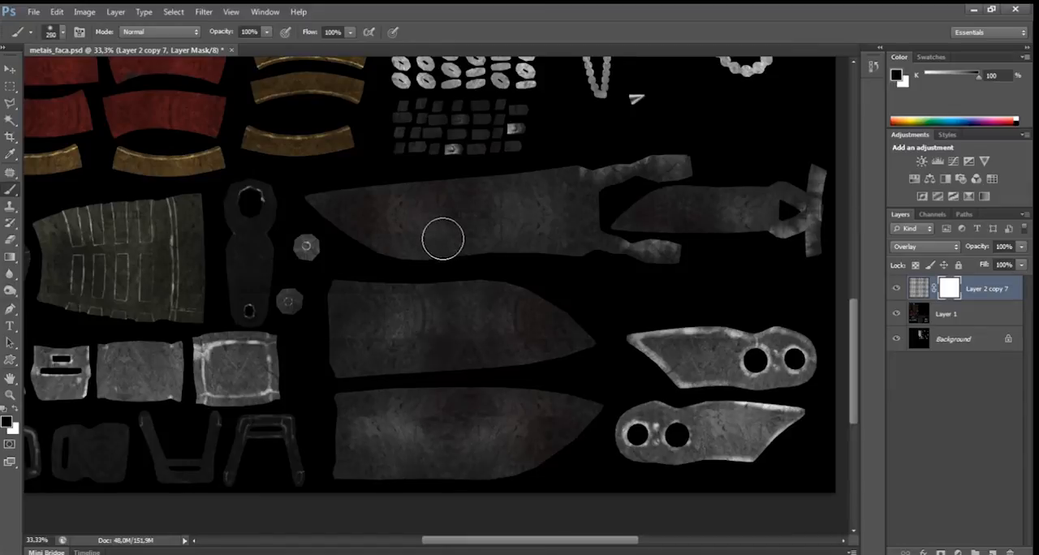
key(bracketright)
key(bracketright)
key(bracketright)
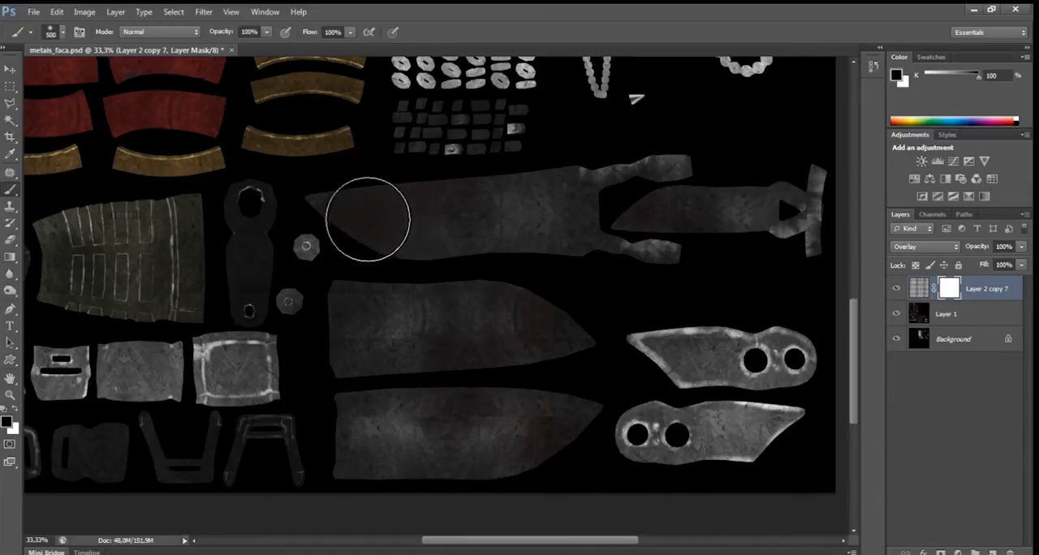
mouse_move(367, 219)
mouse_down()
mouse_move(340, 210)
mouse_move(465, 234)
mouse_move(521, 231)
mouse_move(545, 202)
mouse_move(581, 224)
mouse_move(672, 189)
mouse_move(614, 225)
mouse_move(659, 241)
mouse_move(770, 227)
mouse_up()
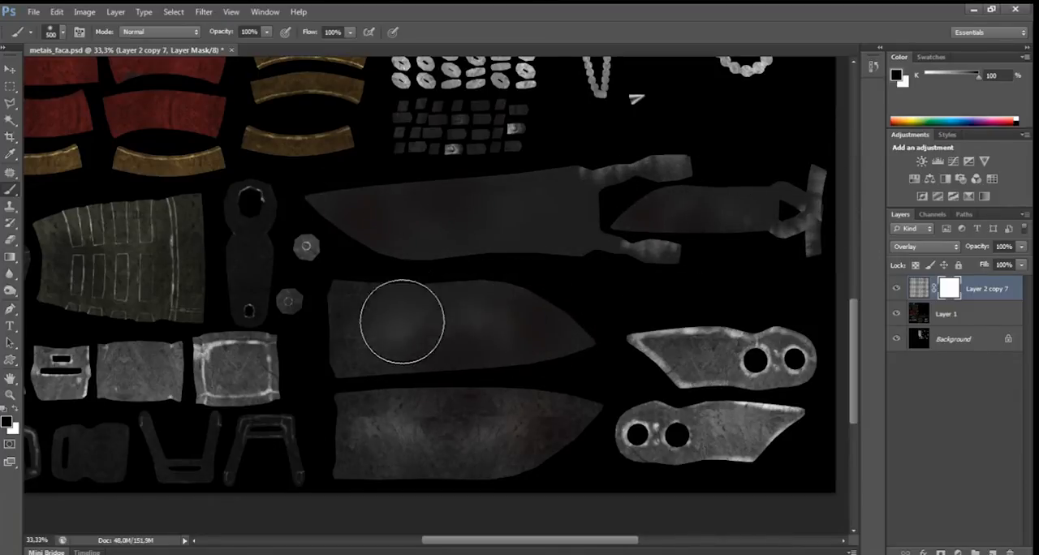
mouse_move(373, 424)
mouse_down()
mouse_move(496, 413)
mouse_move(528, 449)
mouse_up()
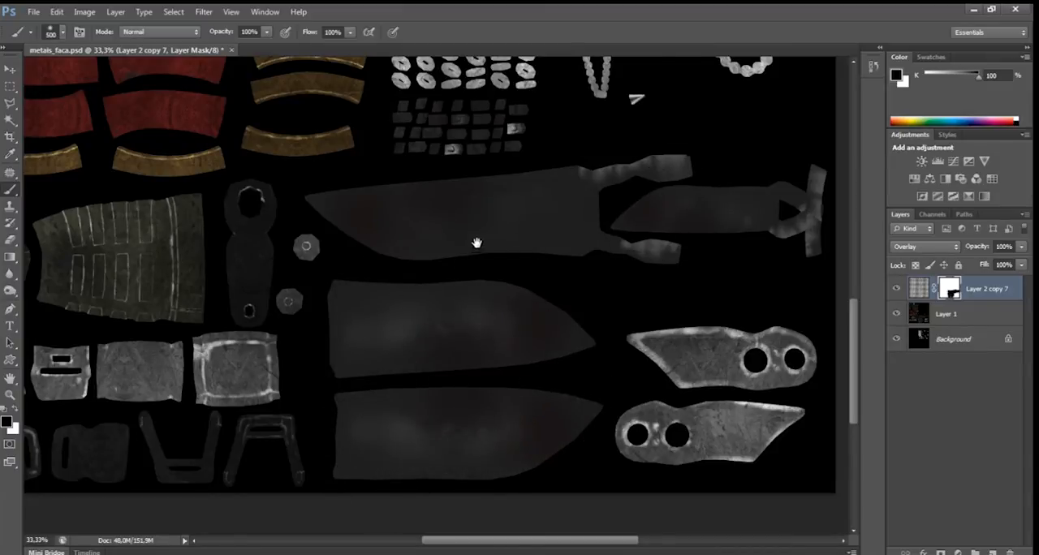
drag(477, 242, 657, 234)
mouse_move(620, 302)
mouse_down()
mouse_move(655, 290)
mouse_move(540, 473)
mouse_move(544, 420)
mouse_up()
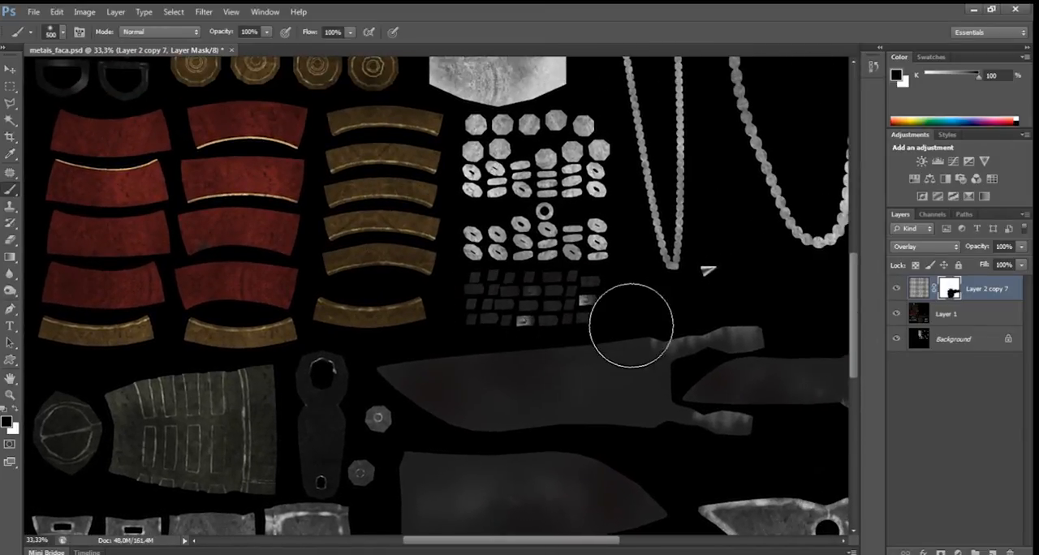
drag(690, 383, 515, 293)
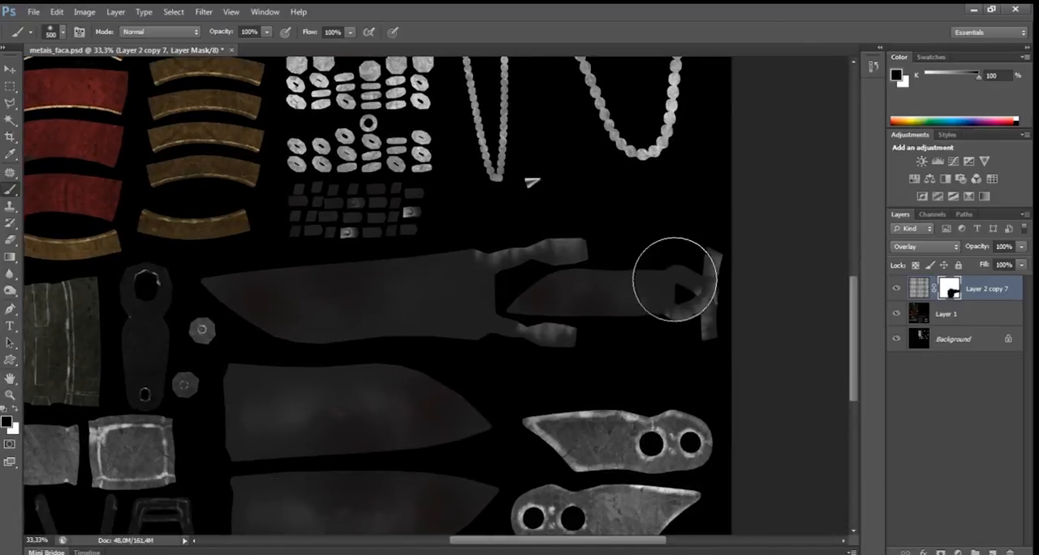
drag(590, 301, 625, 297)
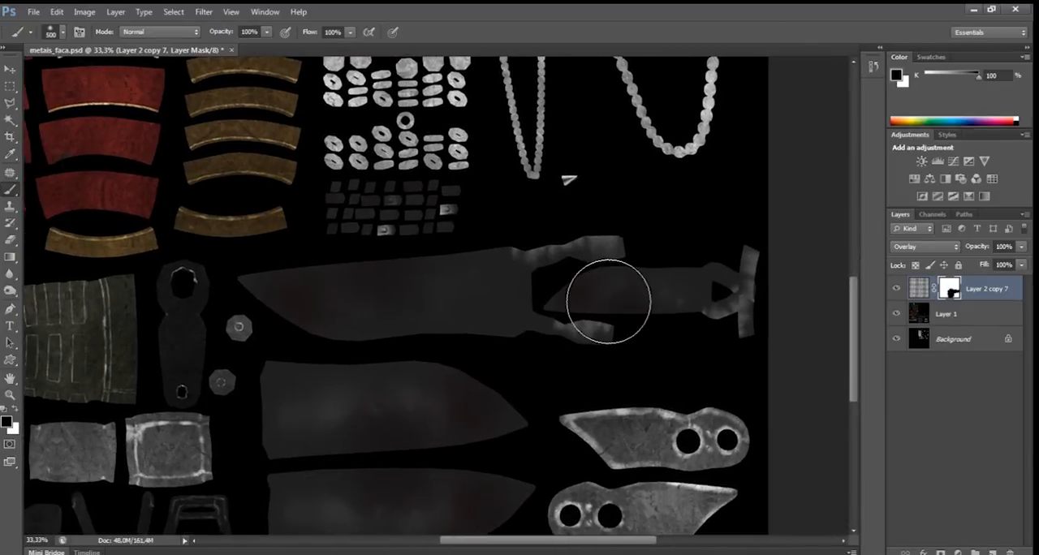
scroll(608, 301, down, 3)
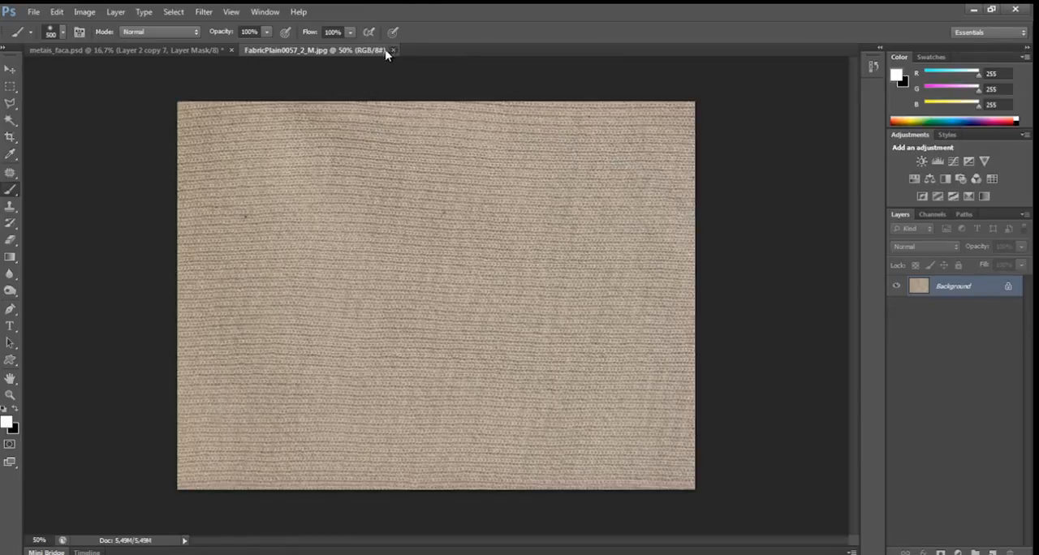
Close the FabricPlain0057_2_M.jpg photo, open Leather0019_7_L.jpg instead and convert its background into a regular layer.
click(392, 51)
drag(11, 216, 289, 52)
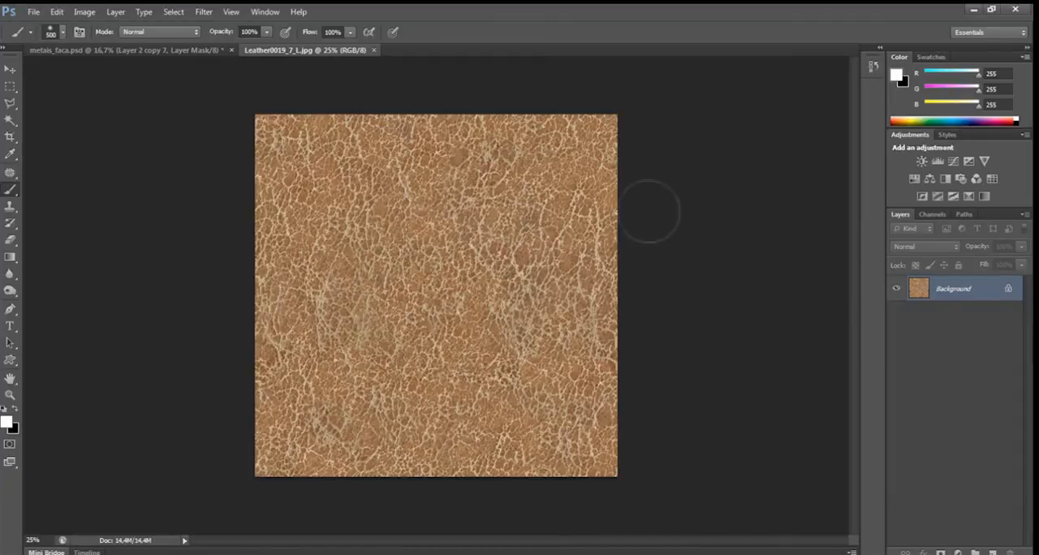
double_click(955, 293)
key(Return)
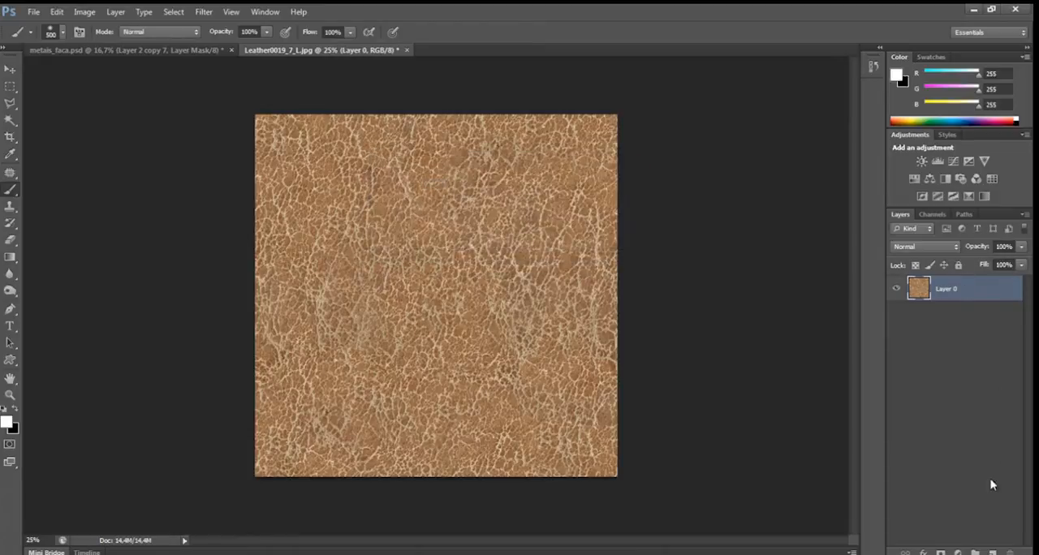
Turn the leather photo greyscale with a default Black & White adjustment and merge it into the leather layer.
click(957, 552)
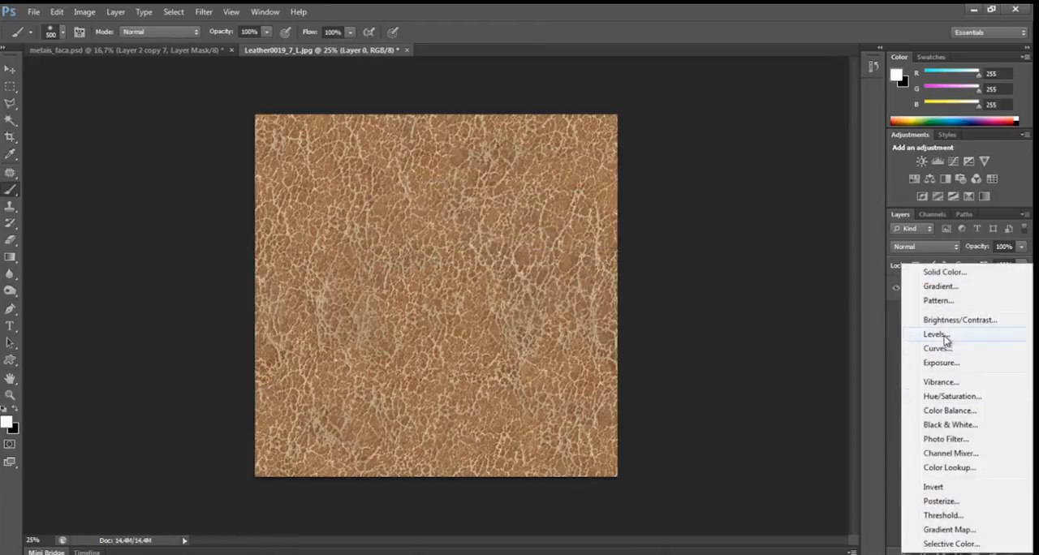
click(963, 428)
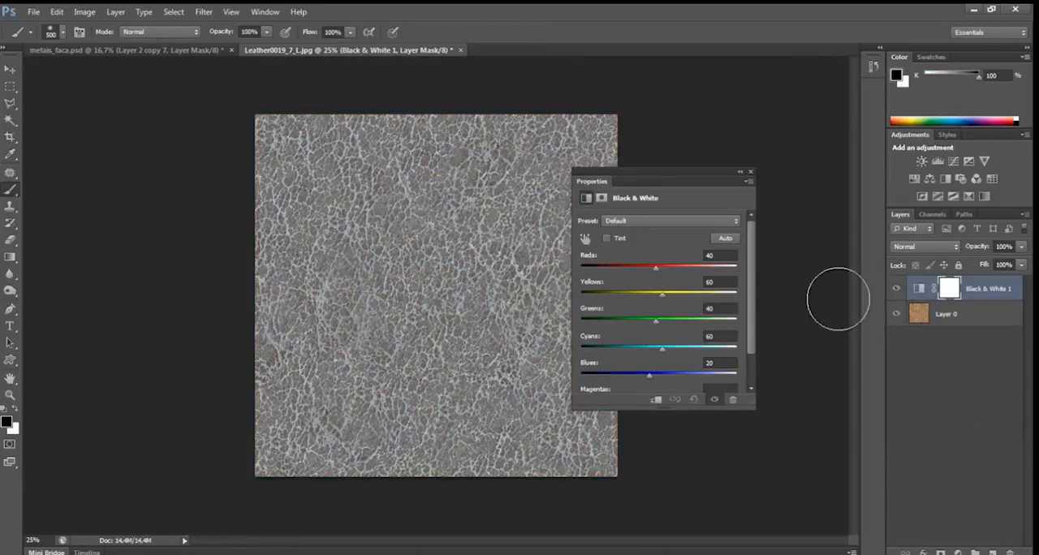
click(751, 172)
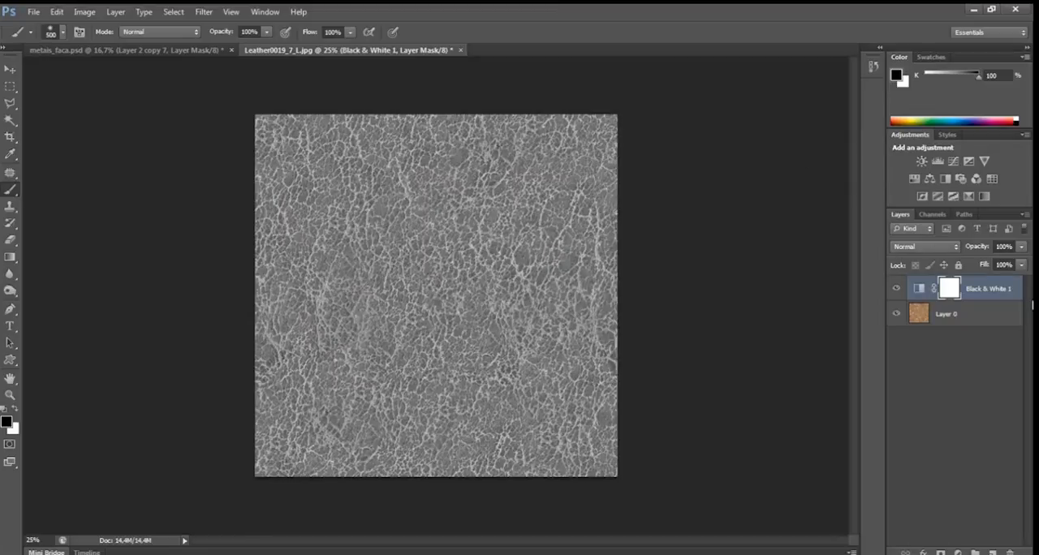
key(ctrl+e)
key(x)
Bring the greyscale leather into metais_faca.psd as a new layer, close the leather photo and place the layer over the knife blades.
drag(318, 51, 273, 151)
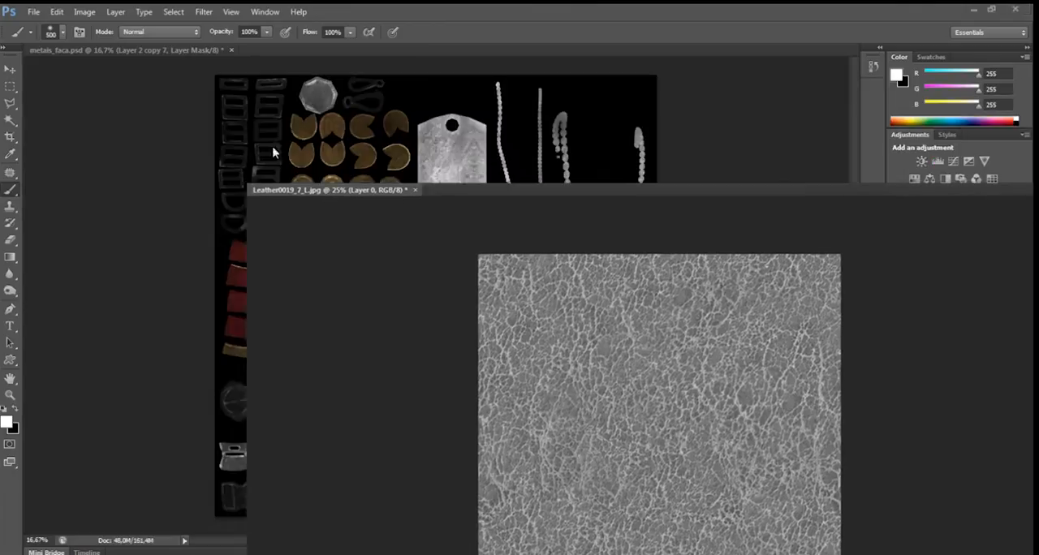
key(v)
drag(410, 299, 510, 307)
click(602, 187)
click(519, 224)
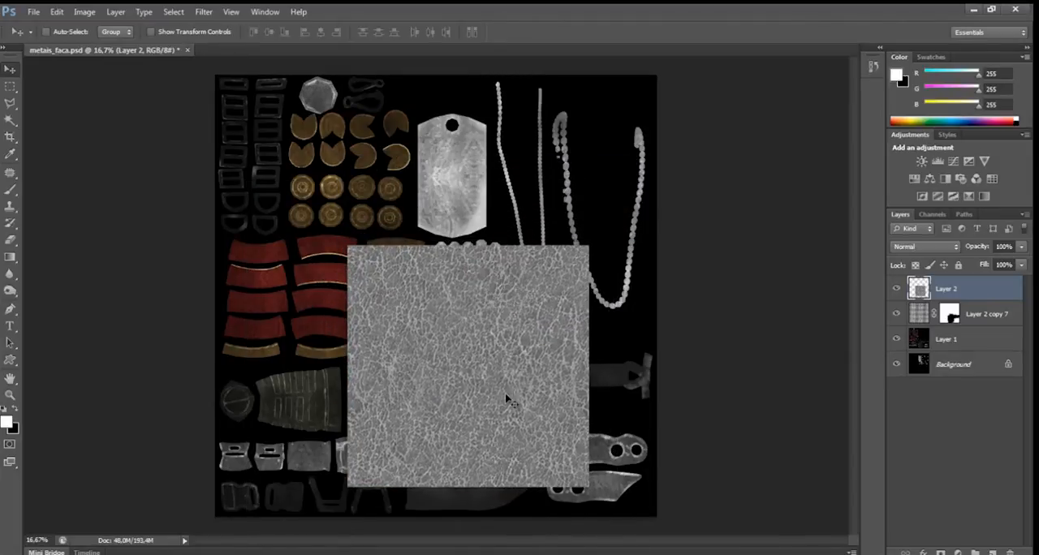
drag(566, 358, 564, 390)
Set the leather layer's blend mode to Overlay and check its grain on the knife blades.
click(925, 246)
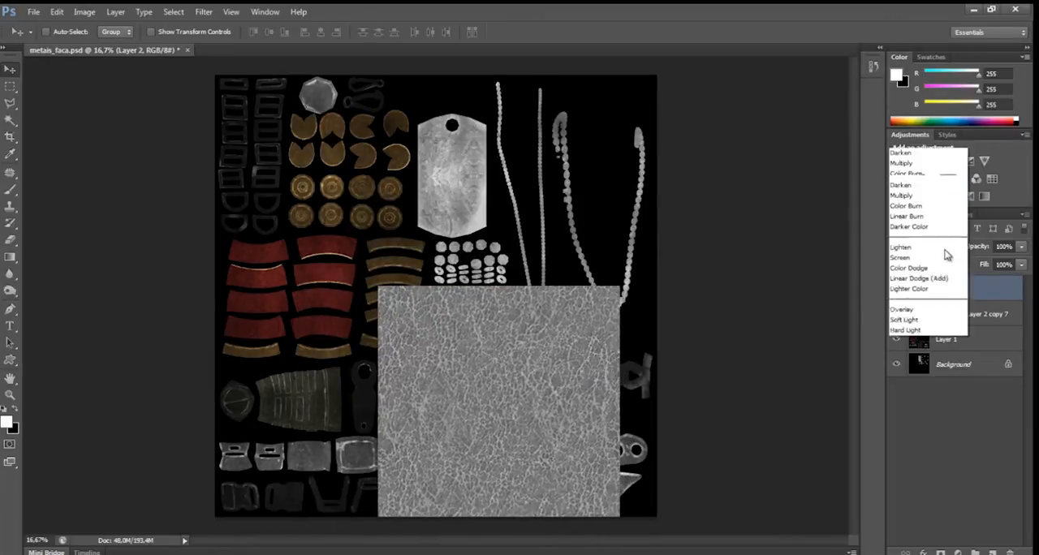
click(907, 166)
key(ctrl+plus)
key(ctrl+plus)
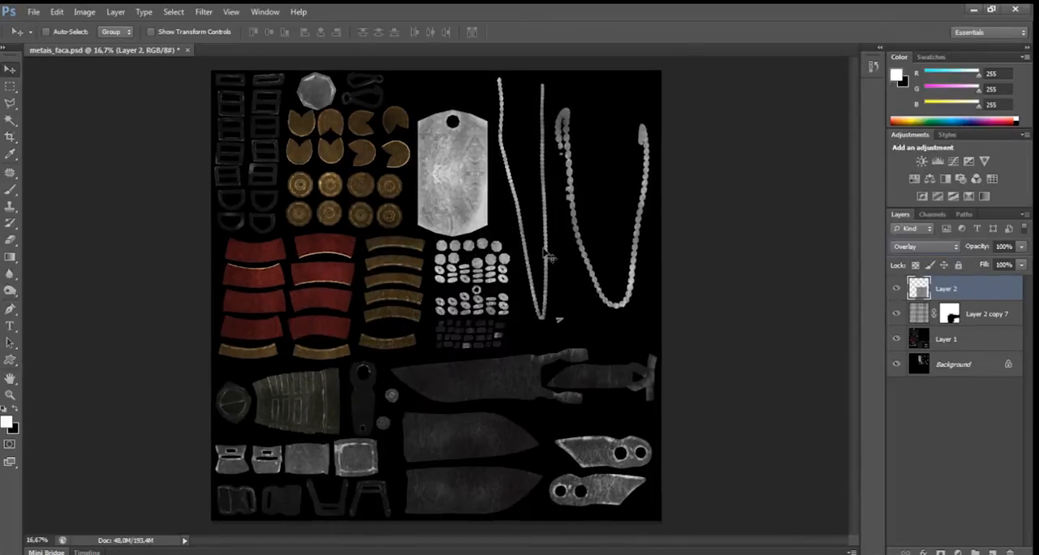
drag(317, 335, 281, 85)
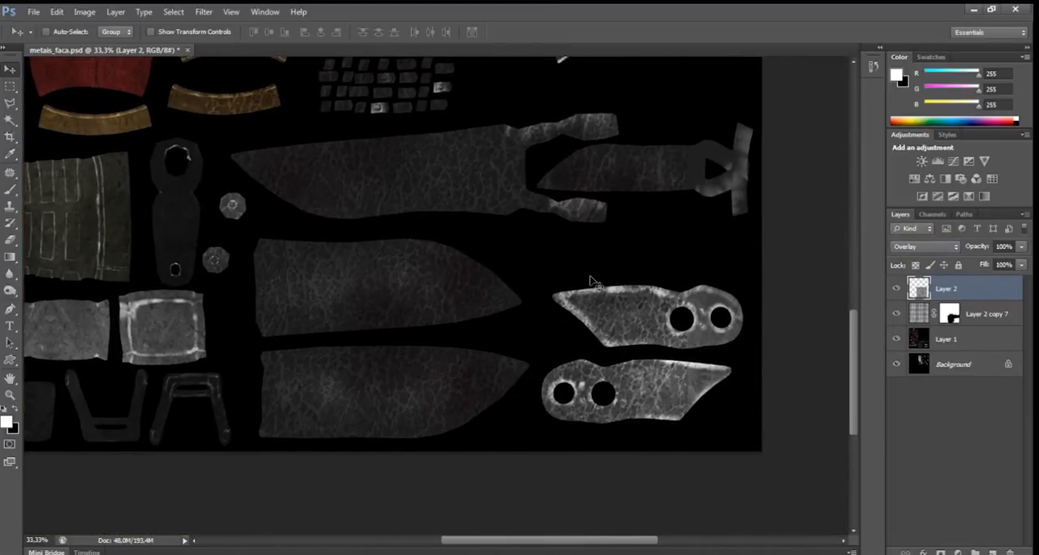
key(ctrl+minus)
key(ctrl+minus)
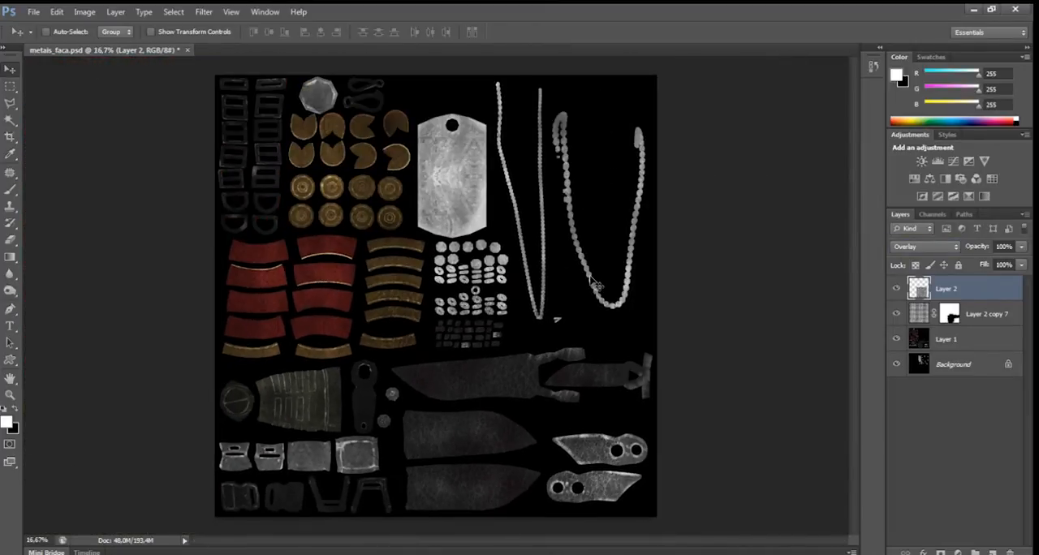
Scale the leather layer down to about 58.71% and reposition it over the larger knife blades.
key(ctrl+t)
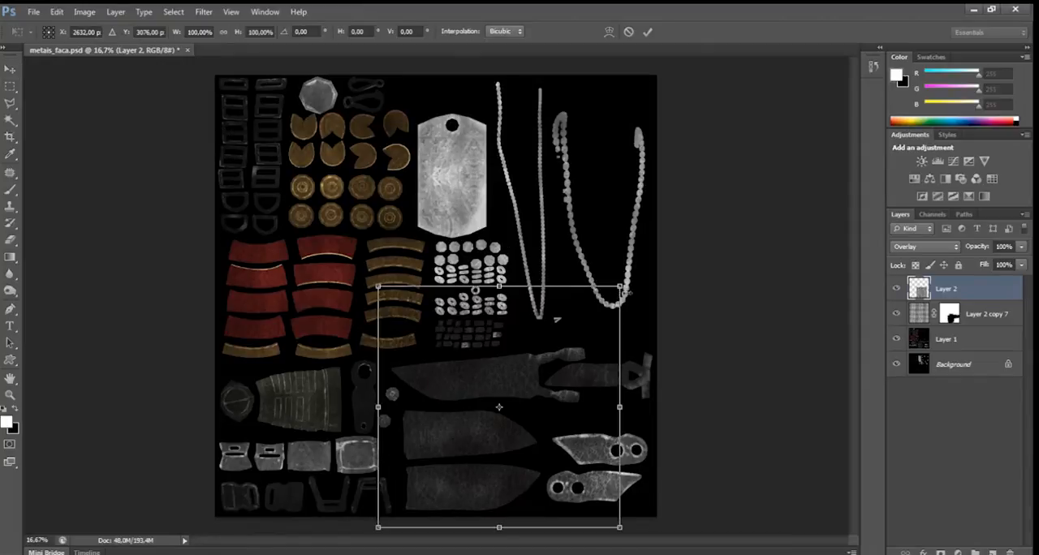
drag(620, 286, 567, 328)
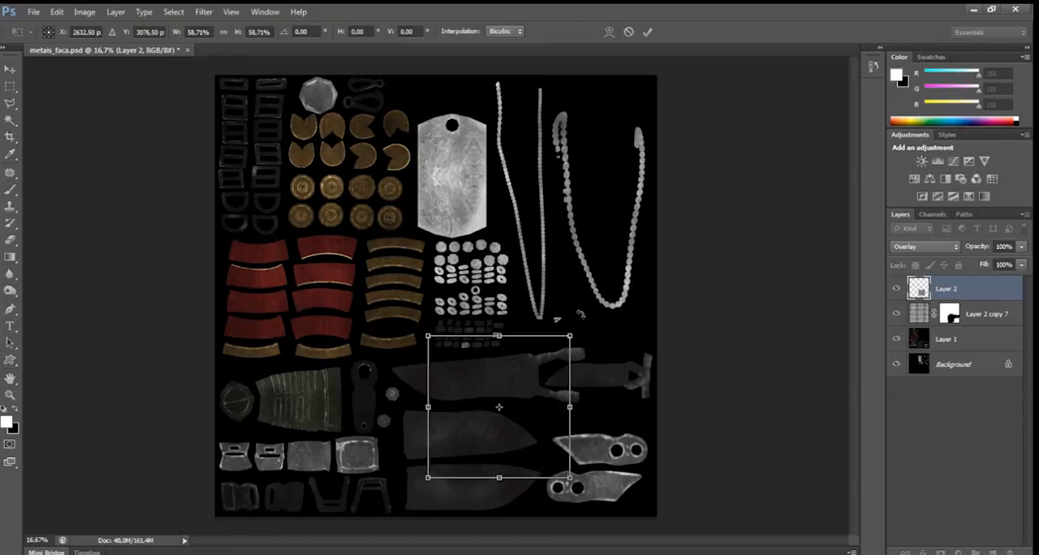
click(648, 35)
drag(533, 390, 491, 380)
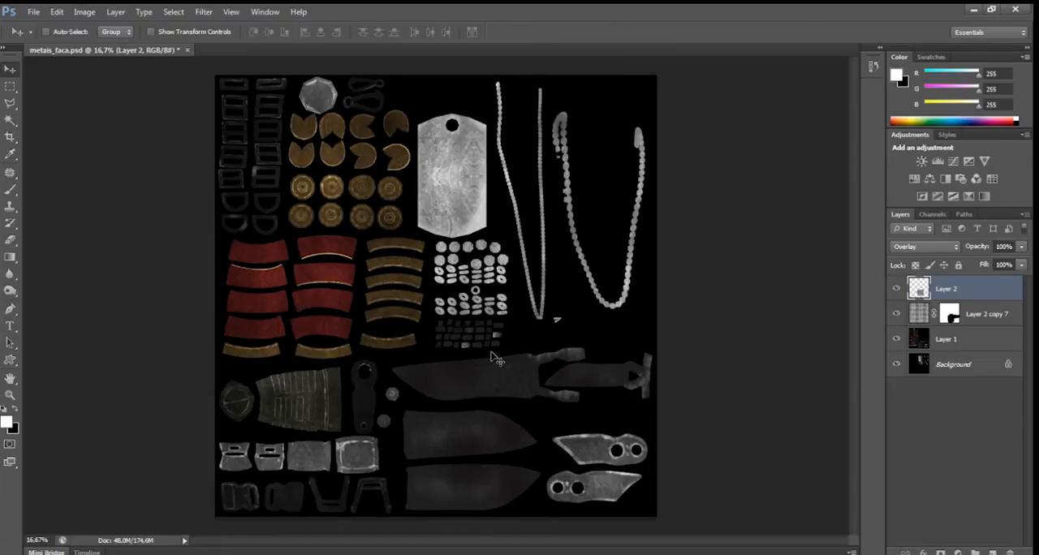
key(ctrl+plus)
key(ctrl+plus)
drag(403, 201, 341, 55)
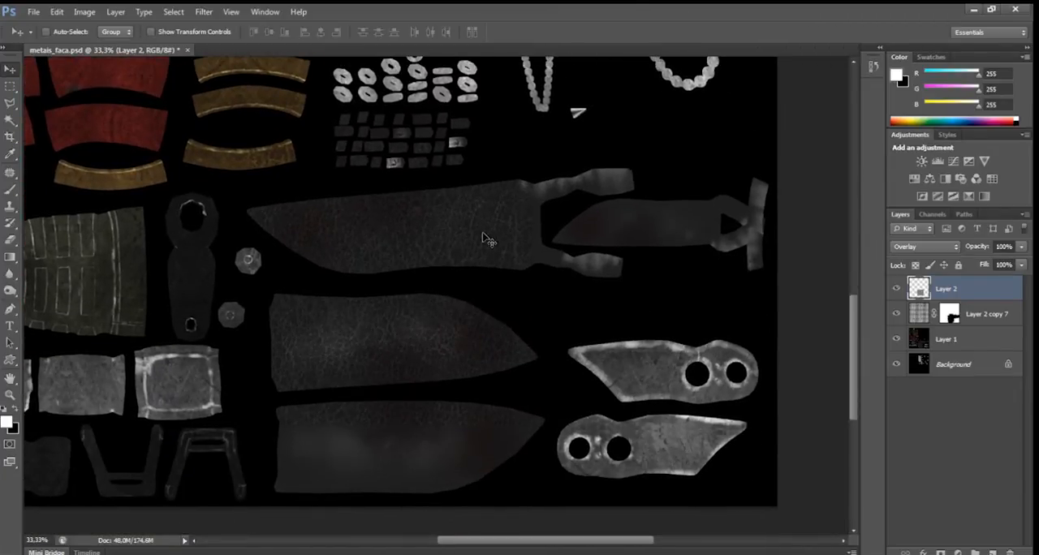
Clone the leather grain with a 250 px Clone Stamp over the upper blade's prongs and the small knife.
click(19, 206)
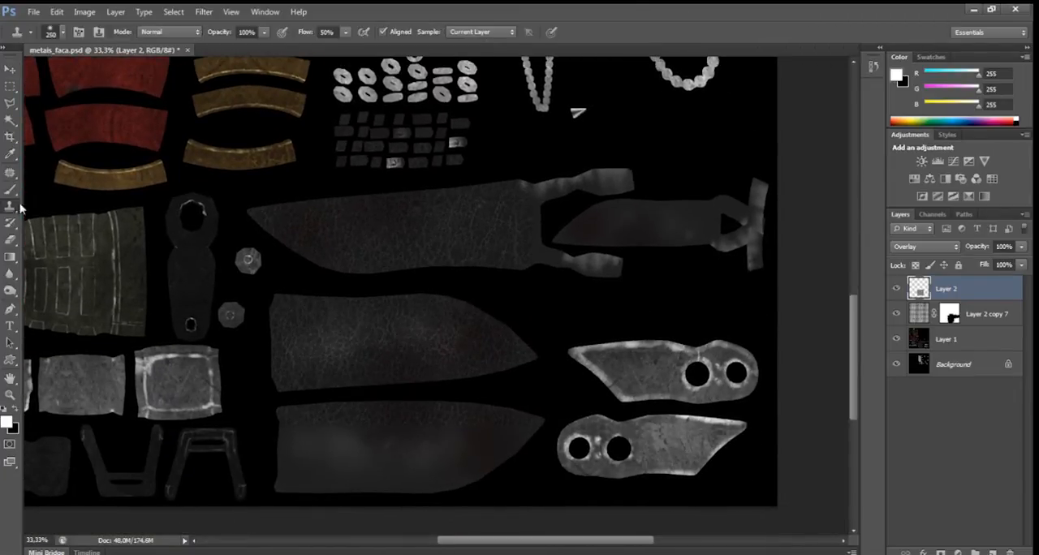
alt+click(404, 228)
drag(558, 262, 566, 265)
drag(550, 213, 526, 188)
drag(621, 238, 581, 233)
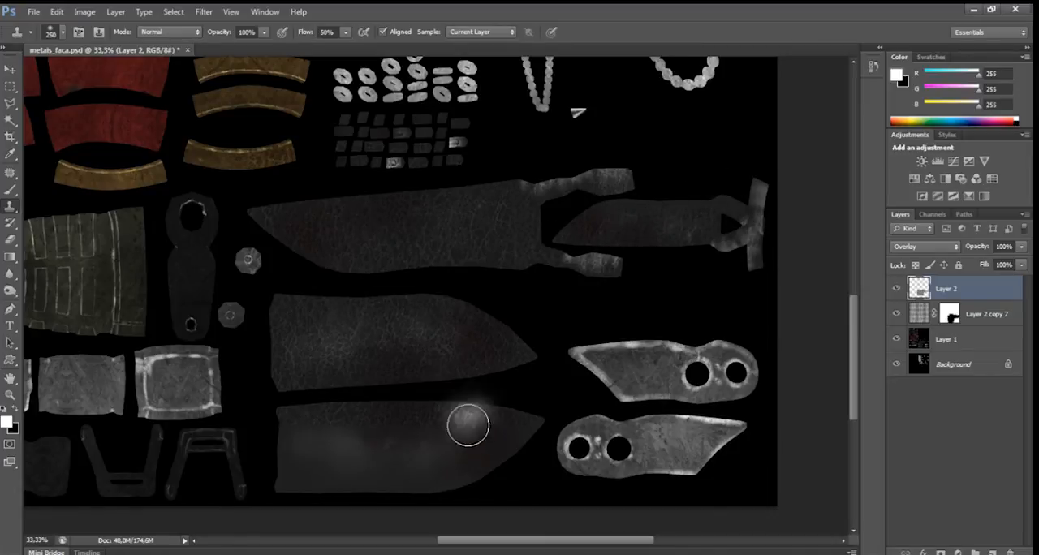
Clone the leather grain over the two lower large knife blades, enlarging the Clone Stamp to 600 px.
mouse_move(300, 436)
mouse_down()
mouse_move(322, 451)
mouse_move(304, 429)
mouse_move(303, 479)
mouse_move(343, 429)
mouse_move(353, 479)
mouse_move(384, 465)
mouse_move(349, 491)
mouse_move(370, 484)
mouse_move(383, 450)
mouse_up()
key([)
alt+click(363, 297)
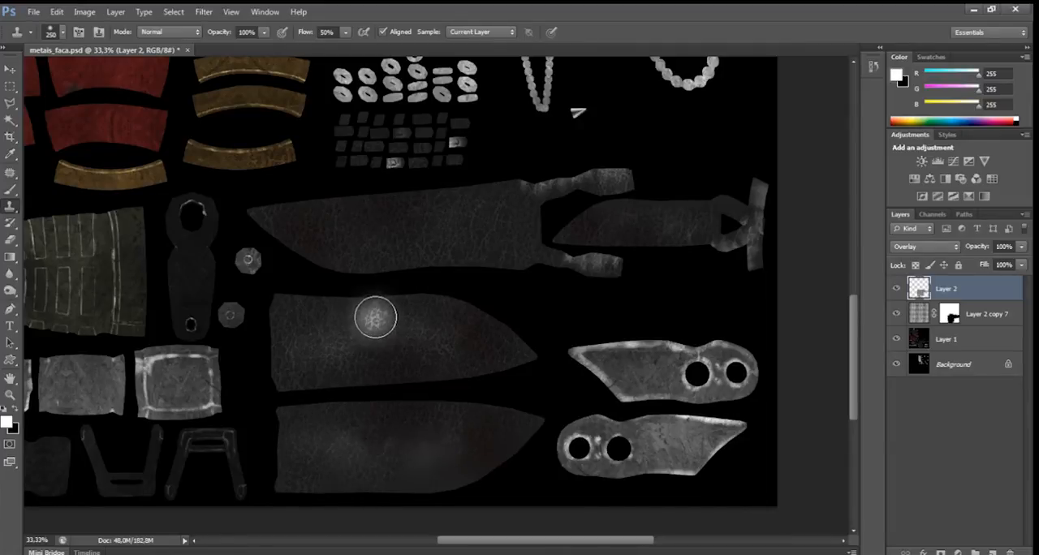
key(])
key(])
key(])
alt+click(401, 297)
mouse_move(396, 467)
mouse_down()
mouse_move(429, 432)
mouse_move(453, 452)
mouse_move(496, 422)
mouse_up()
alt+click(446, 449)
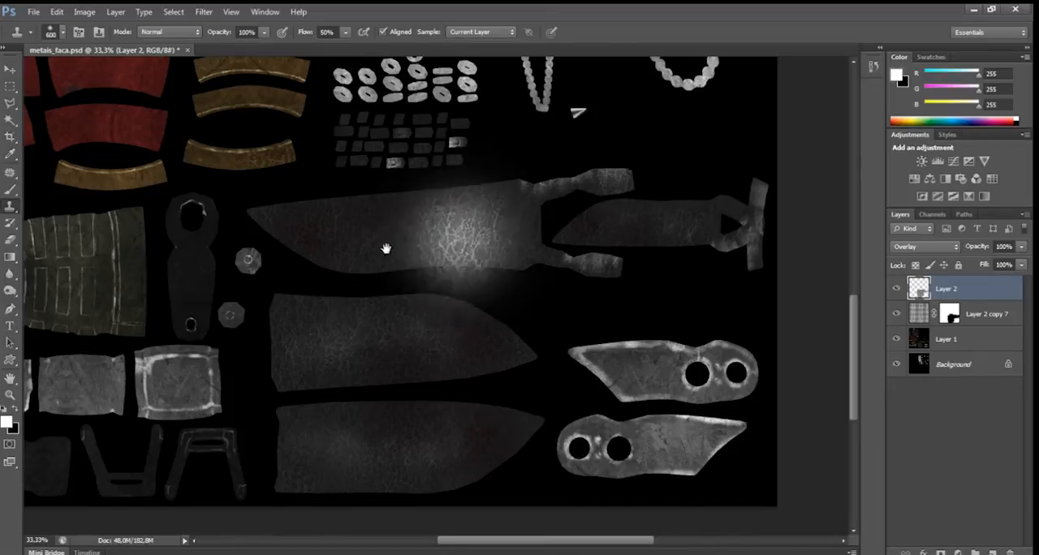
Compare the knife blades with and without the leather layer, Layer 2.
mouse_move(385, 243)
mouse_down()
mouse_move(519, 234)
mouse_move(511, 192)
mouse_move(427, 374)
mouse_up()
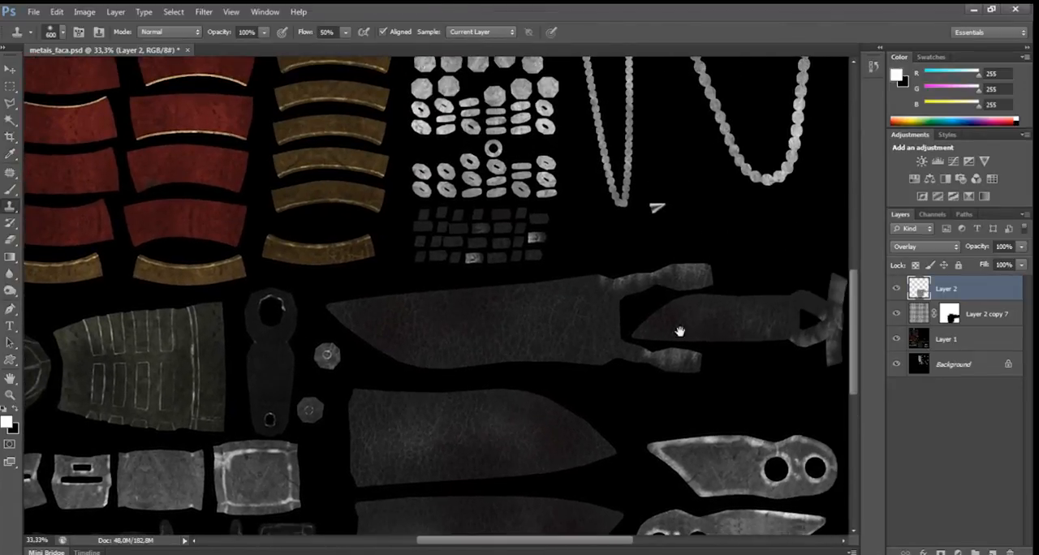
mouse_move(573, 342)
mouse_down()
mouse_move(523, 320)
mouse_move(618, 237)
mouse_up()
drag(801, 272, 813, 267)
click(896, 290)
click(896, 290)
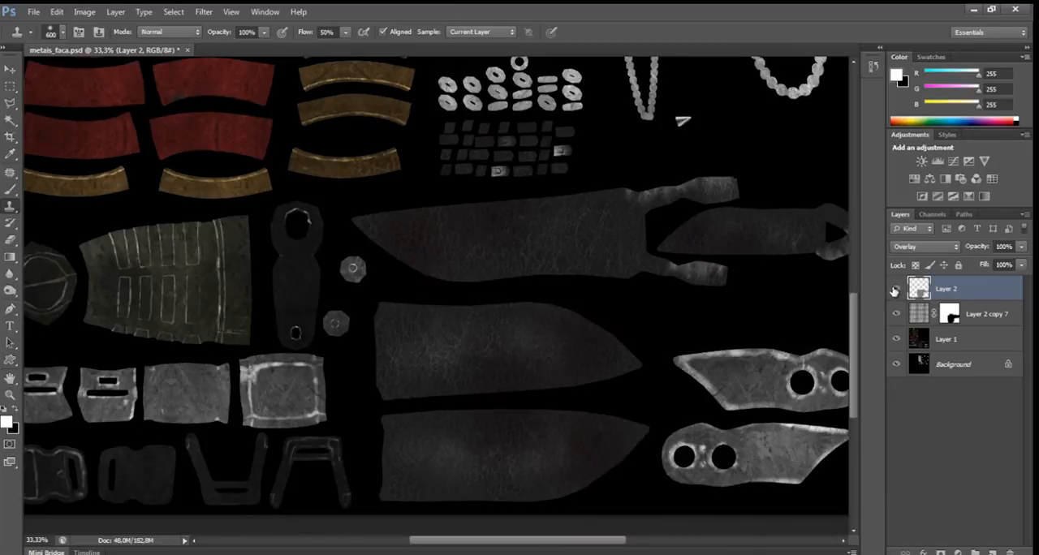
click(894, 290)
click(896, 290)
click(896, 290)
click(897, 289)
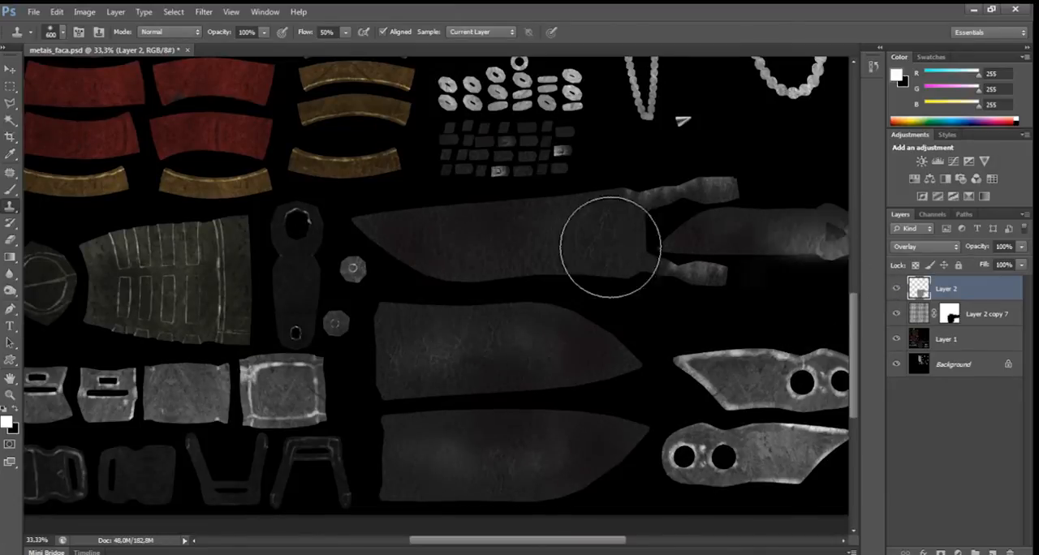
Clone the leather grain onto the small dark plates above the upper blade with a 300 px Clone Stamp.
drag(539, 239, 513, 306)
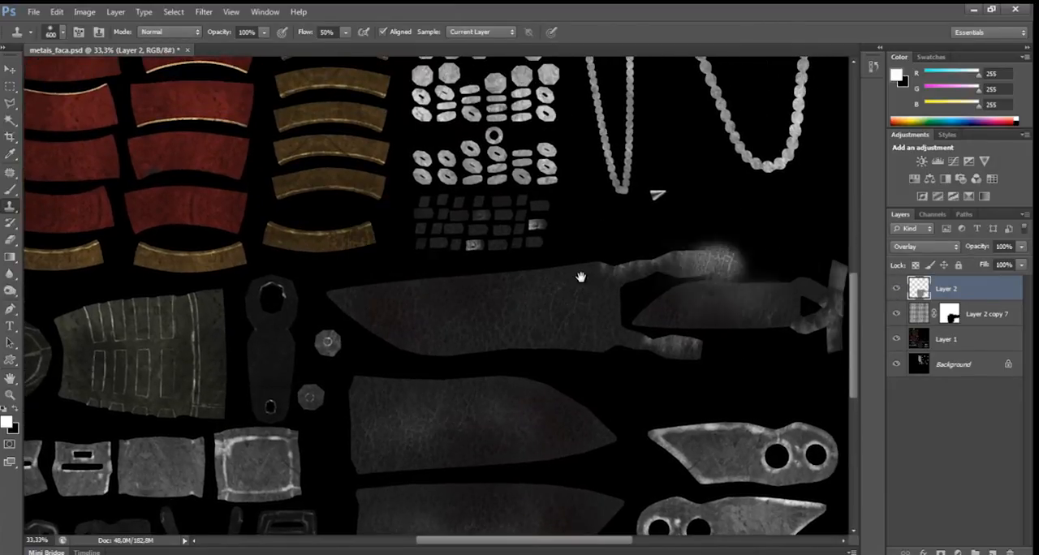
drag(579, 276, 574, 296)
key(bracketleft)
key(bracketleft)
key(bracketleft)
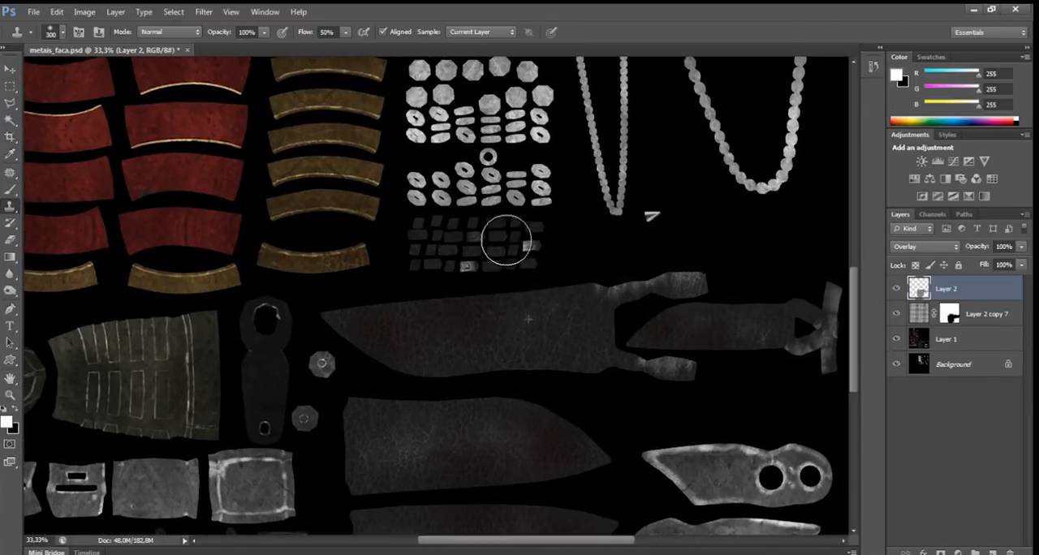
key(ctrl+plus)
key(ctrl+plus)
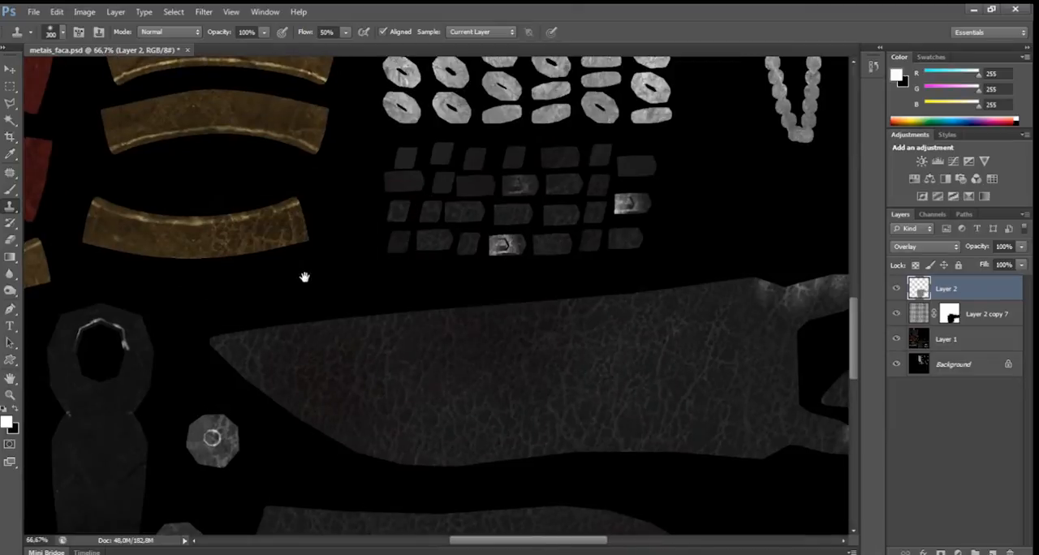
drag(306, 277, 294, 304)
alt+click(456, 351)
mouse_move(471, 227)
mouse_down()
mouse_move(423, 233)
mouse_move(545, 243)
mouse_up()
alt+click(470, 359)
drag(621, 228, 620, 244)
drag(613, 382, 687, 334)
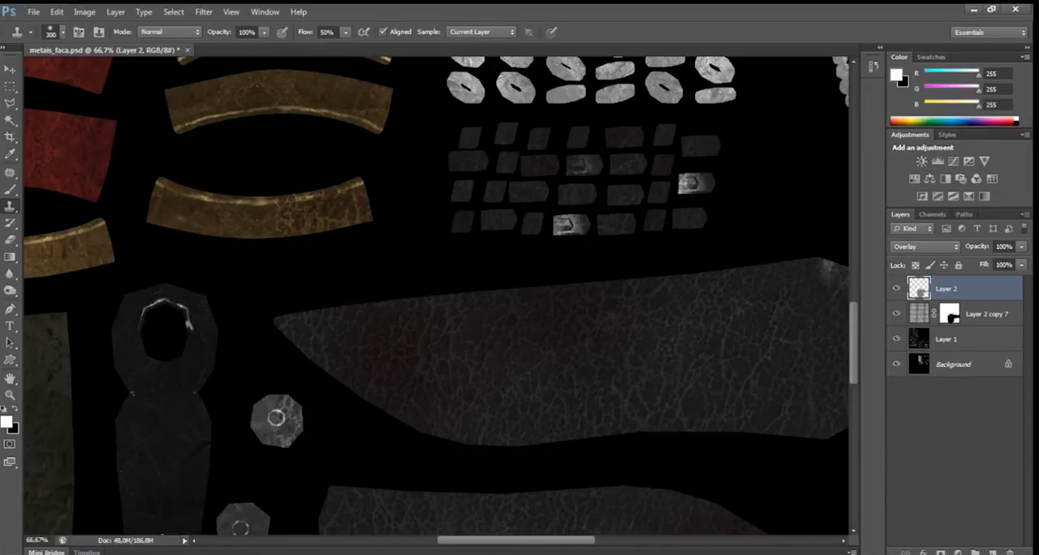
Add a layer mask to Layer 2 and brush black over the lowest gold band to hide the leather grain there.
click(941, 553)
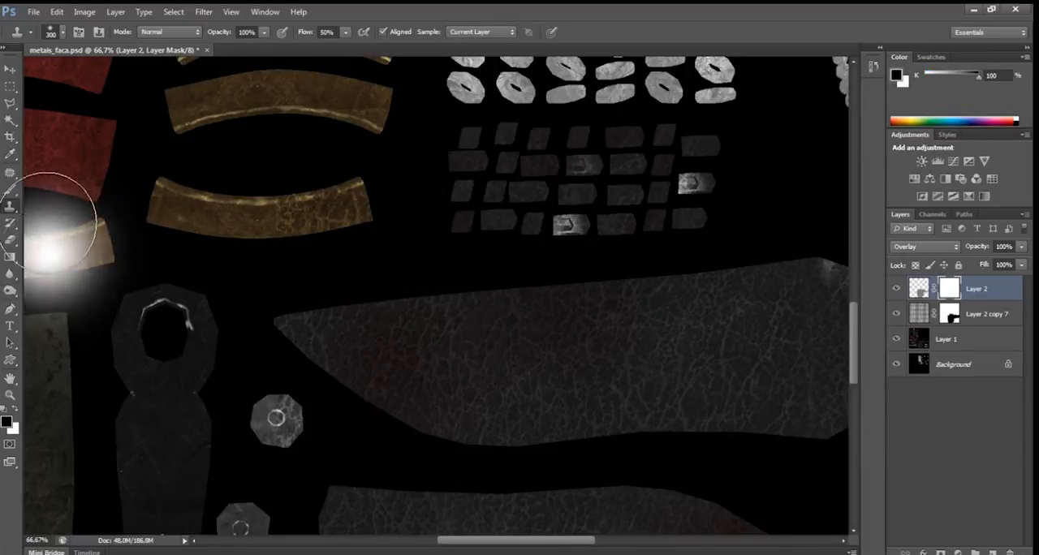
click(12, 190)
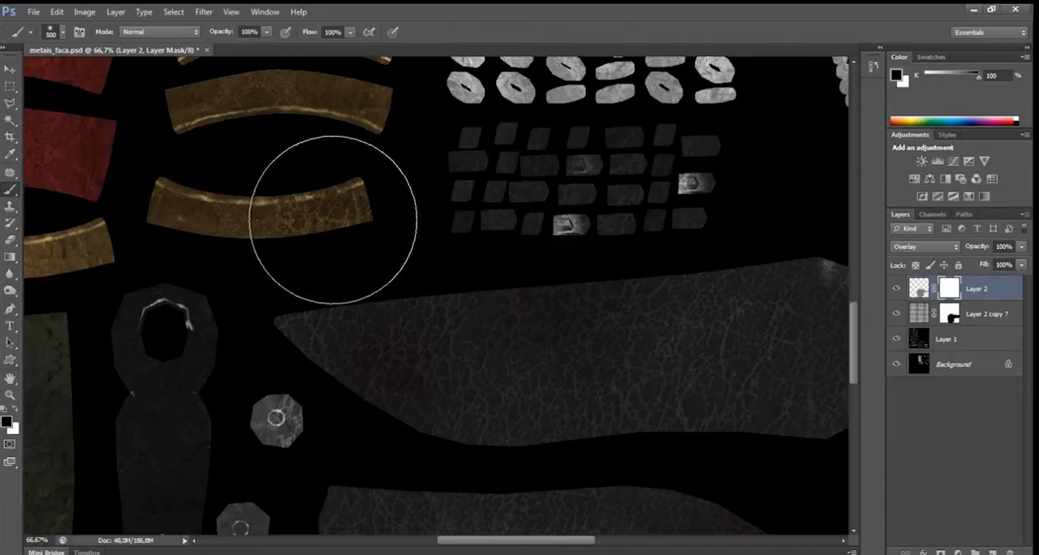
key(bracketleft)
key(bracketleft)
mouse_move(320, 214)
mouse_down()
mouse_move(320, 224)
mouse_move(329, 200)
mouse_up()
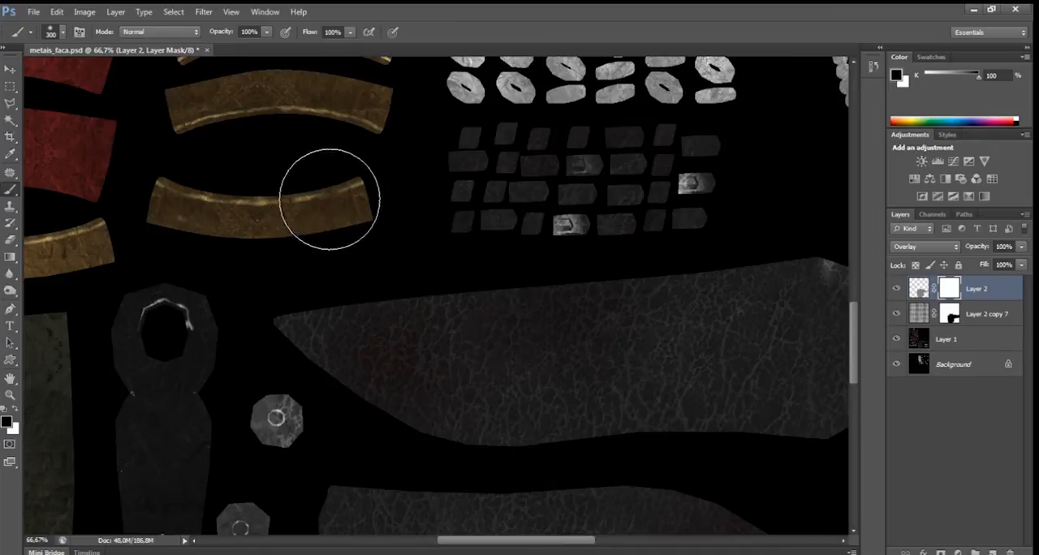
mouse_move(334, 160)
mouse_down()
mouse_move(379, 255)
mouse_move(395, 236)
mouse_move(447, 216)
mouse_move(337, 212)
mouse_up()
drag(457, 305, 415, 230)
drag(373, 160, 388, 214)
Mask stray leather grain around the octagonal pieces and the light metal blades beside the dark knife blades.
mouse_move(362, 463)
mouse_down()
mouse_move(341, 297)
mouse_move(302, 222)
mouse_move(303, 192)
mouse_up()
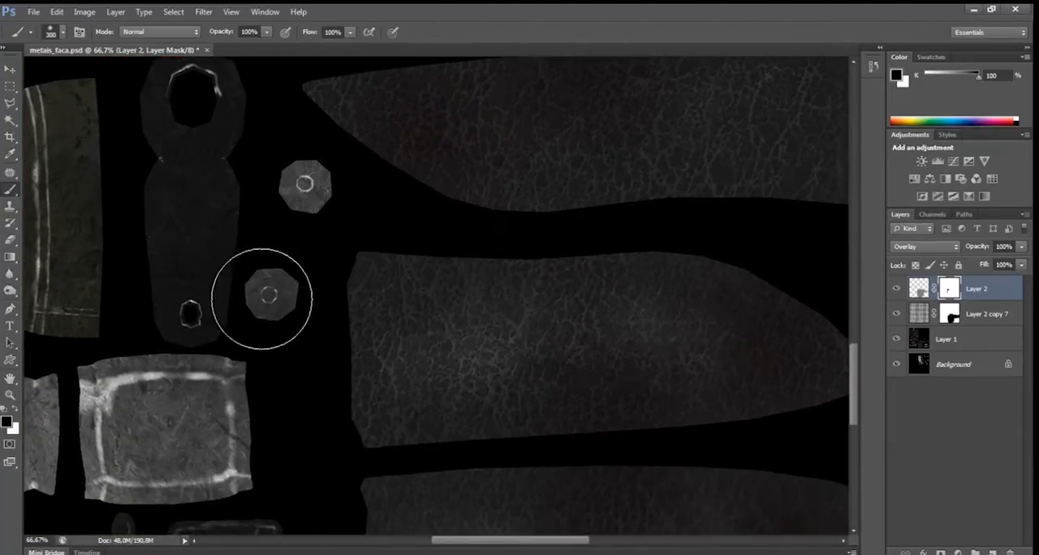
drag(251, 285, 130, 479)
drag(413, 195, 344, 244)
mouse_move(654, 176)
mouse_down()
mouse_move(563, 281)
mouse_move(398, 63)
mouse_up()
drag(589, 353, 324, 111)
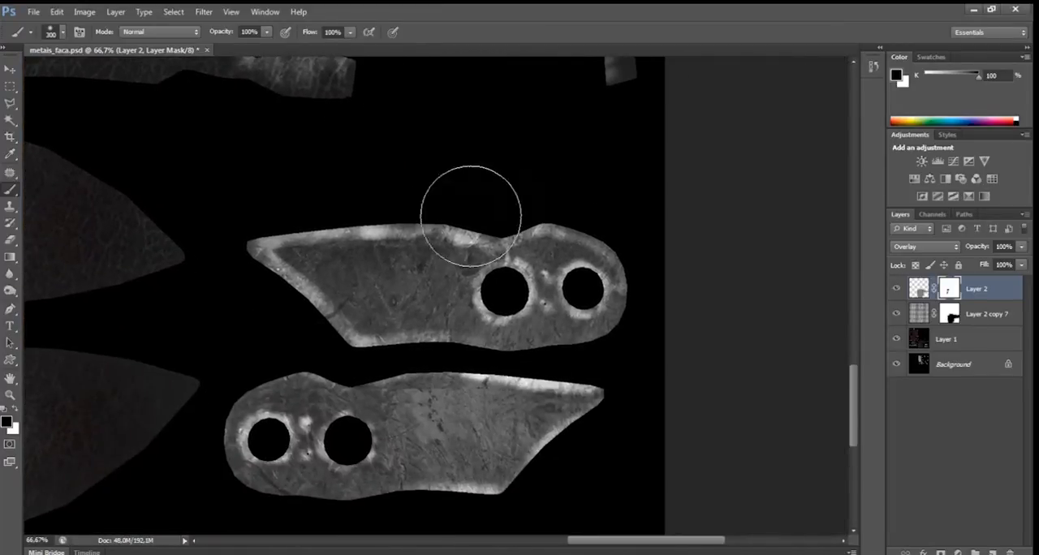
drag(417, 213, 399, 54)
drag(268, 146, 519, 169)
drag(237, 163, 596, 187)
drag(338, 180, 548, 192)
drag(470, 191, 583, 228)
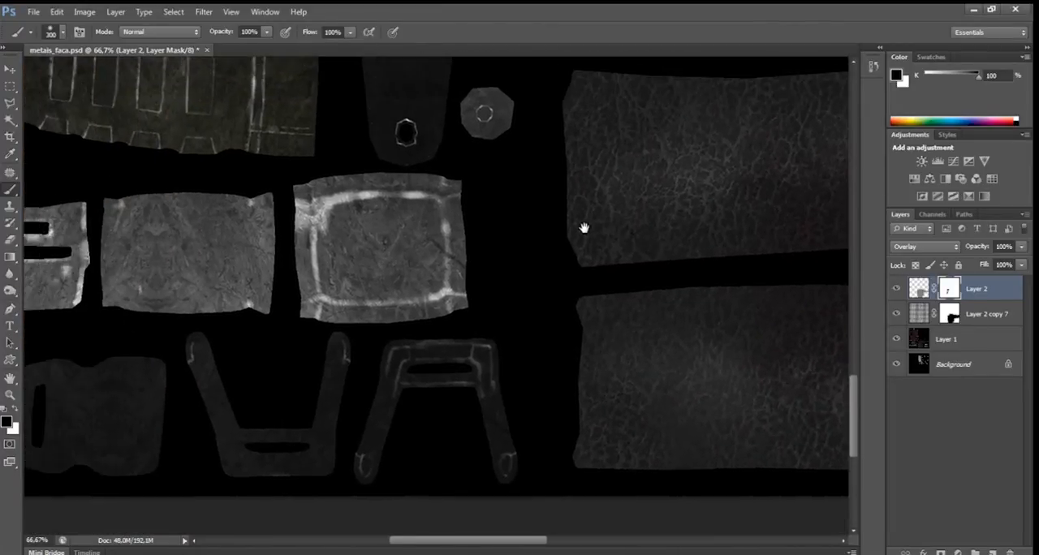
Compare the whole sheet with and without the overlay layers Layer 2 and Layer 2 copy 7.
key(ctrl+minus)
key(ctrl+minus)
key(ctrl+minus)
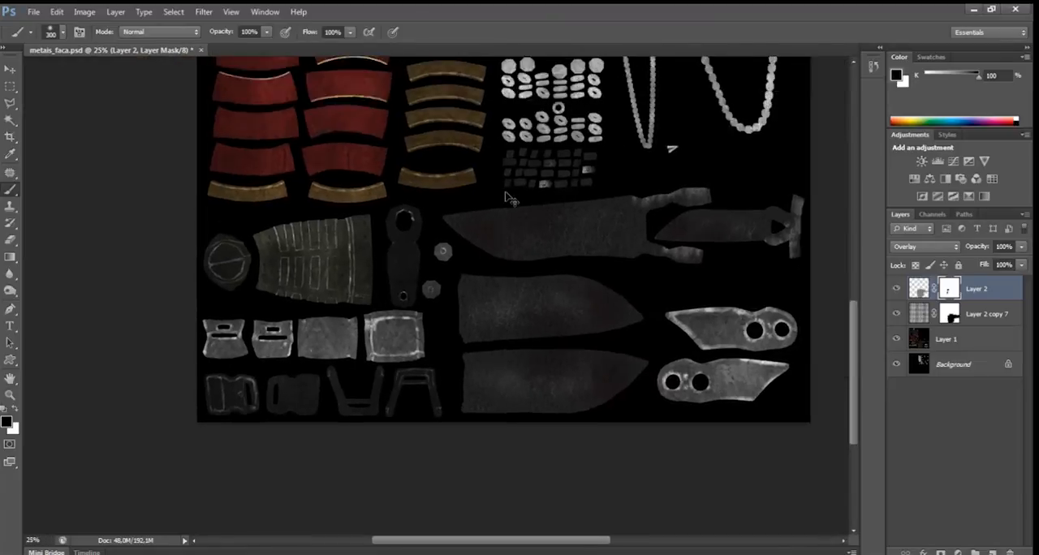
key(ctrl+plus)
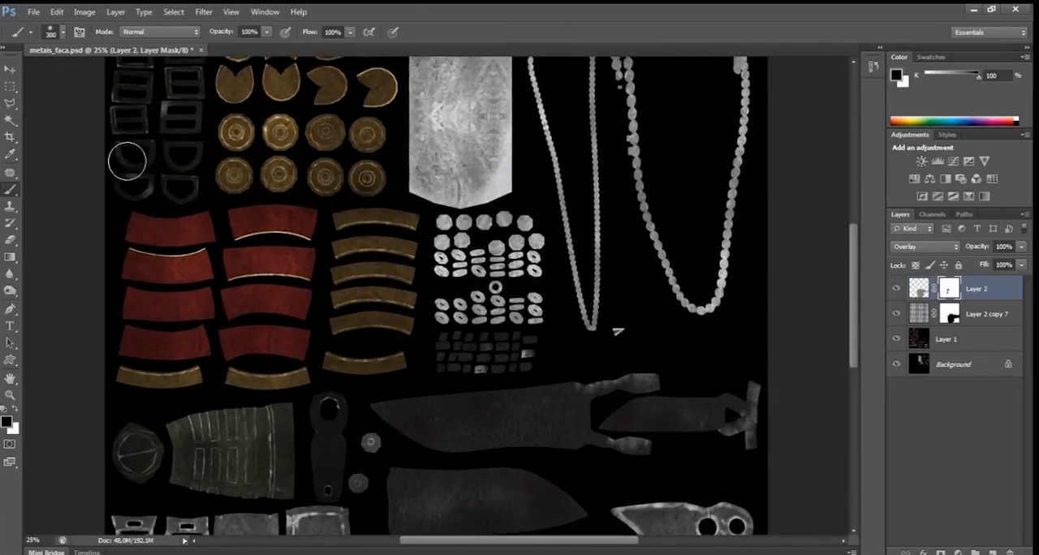
scroll(573, 123, down, 3)
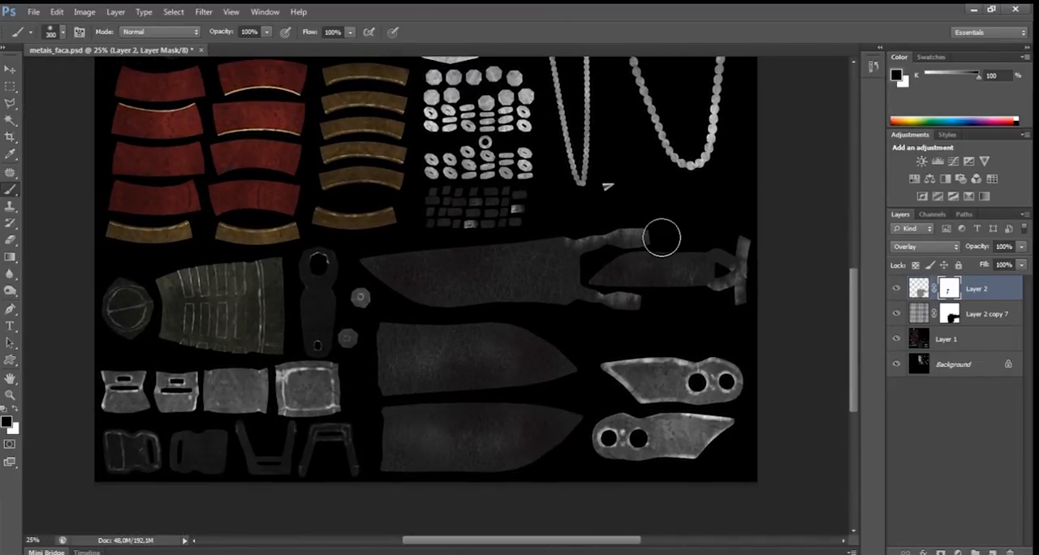
click(894, 289)
click(895, 314)
click(896, 314)
click(896, 288)
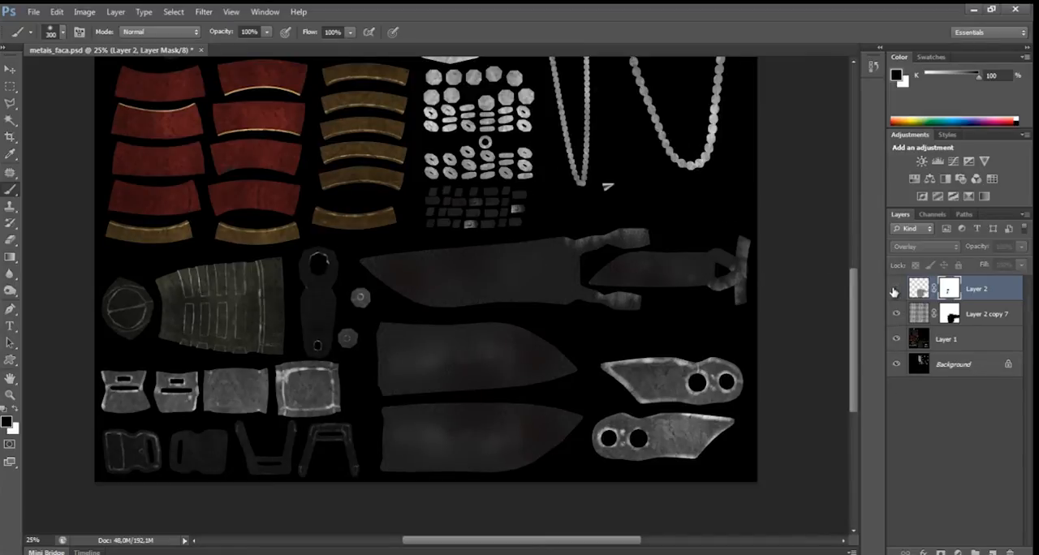
drag(532, 182, 541, 257)
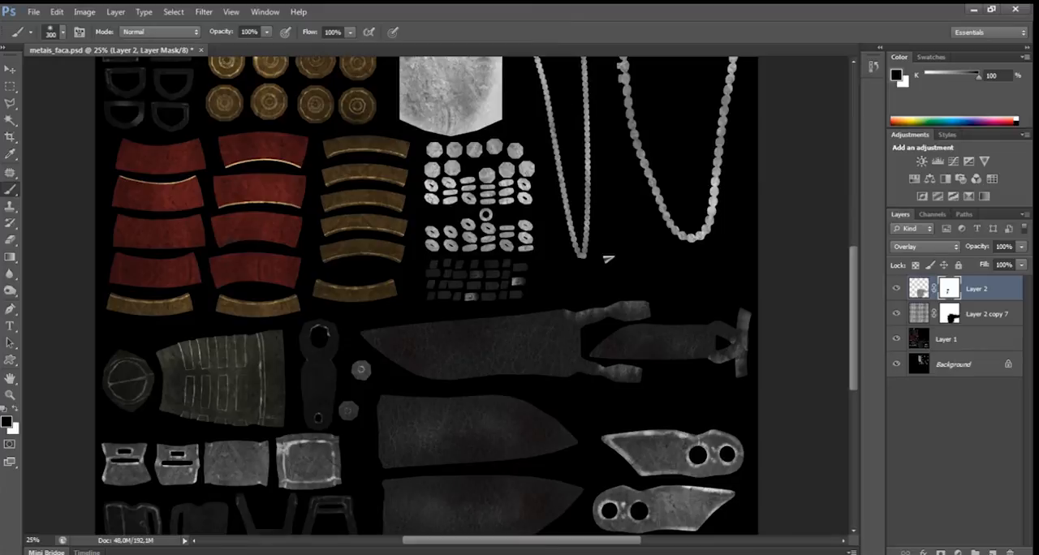
Open irregular_metal_texture_13134.JPG, unlock its background, and turn it greyscale with a merged Black & White adjustment.
drag(44, 212, 280, 51)
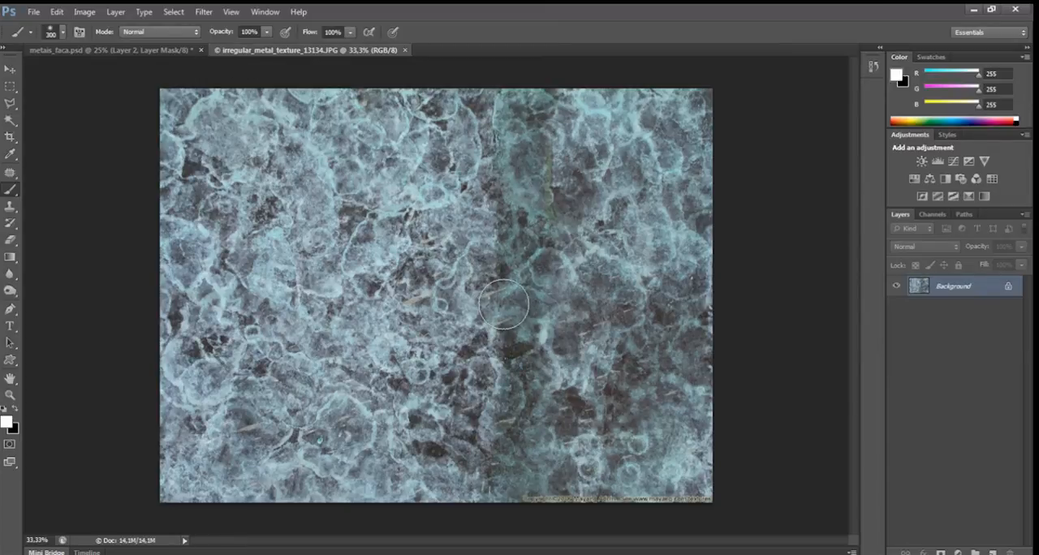
double_click(956, 289)
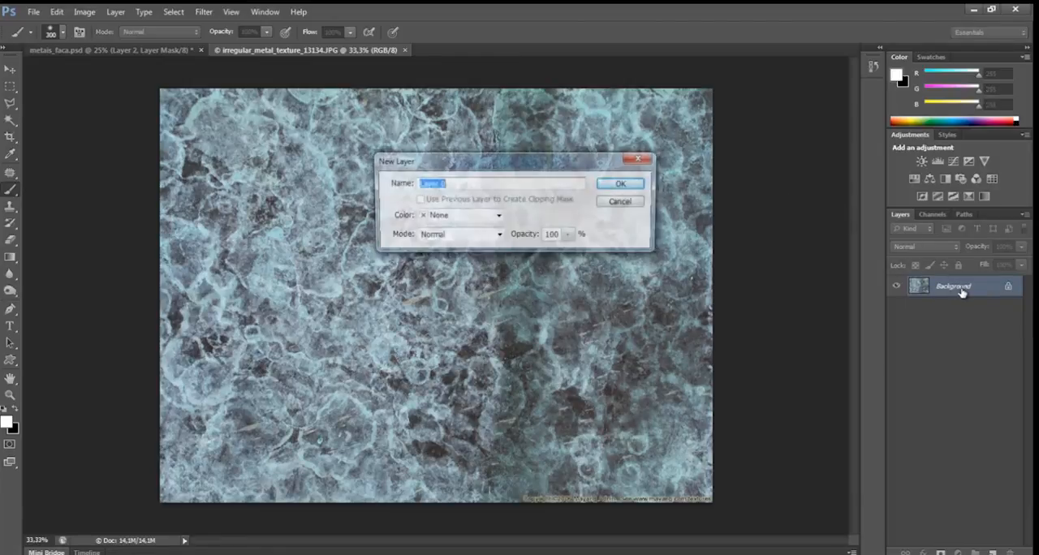
key(Return)
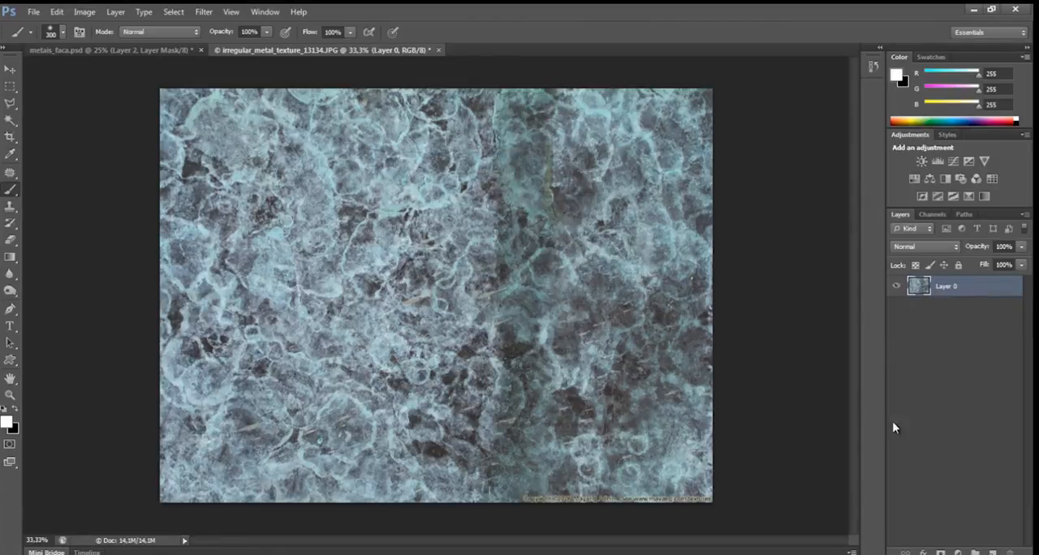
click(958, 552)
click(955, 427)
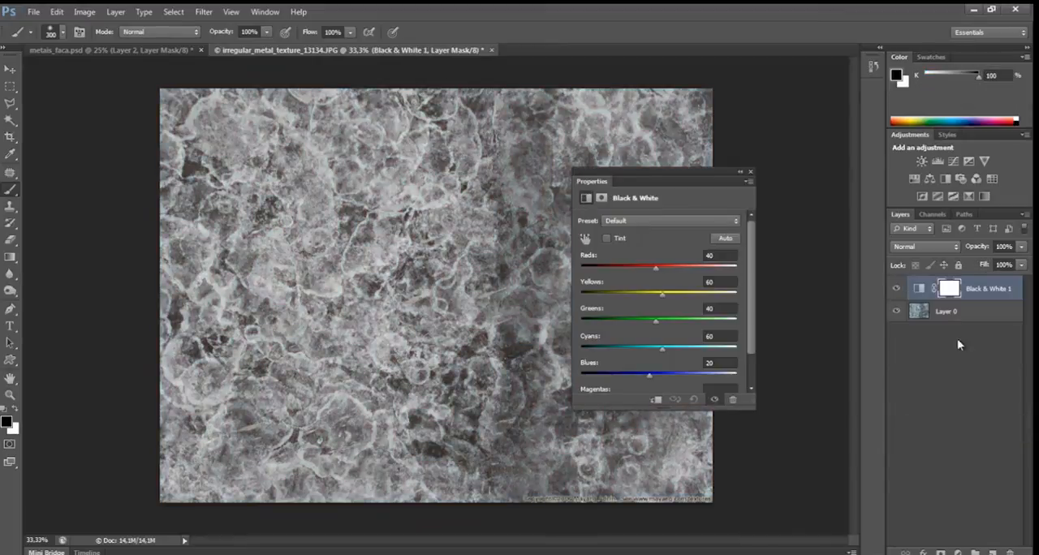
click(751, 172)
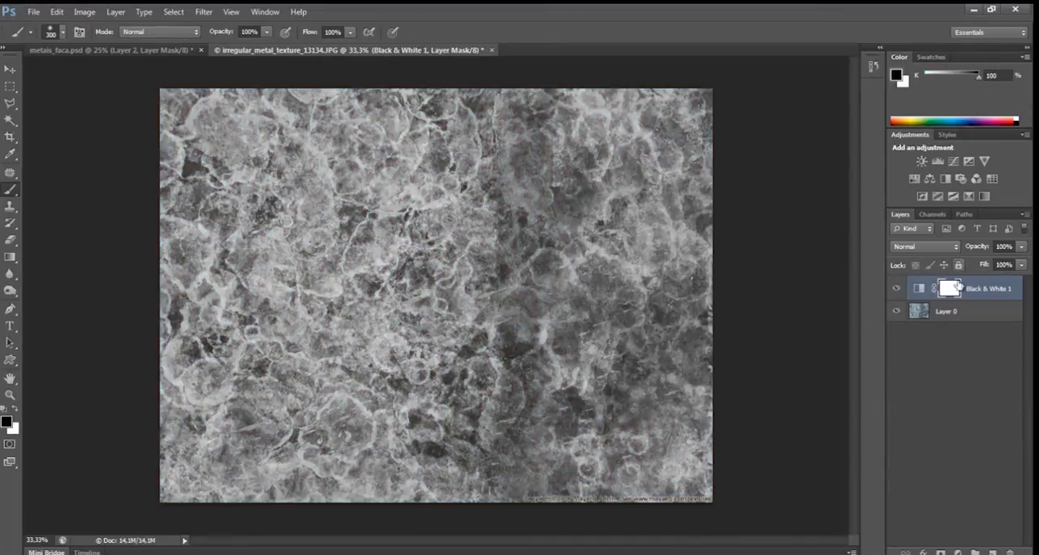
key(ctrl+e)
Bring the greyscale metal texture into metais_faca.psd as a new layer and close the metal photo without saving.
drag(335, 53, 336, 176)
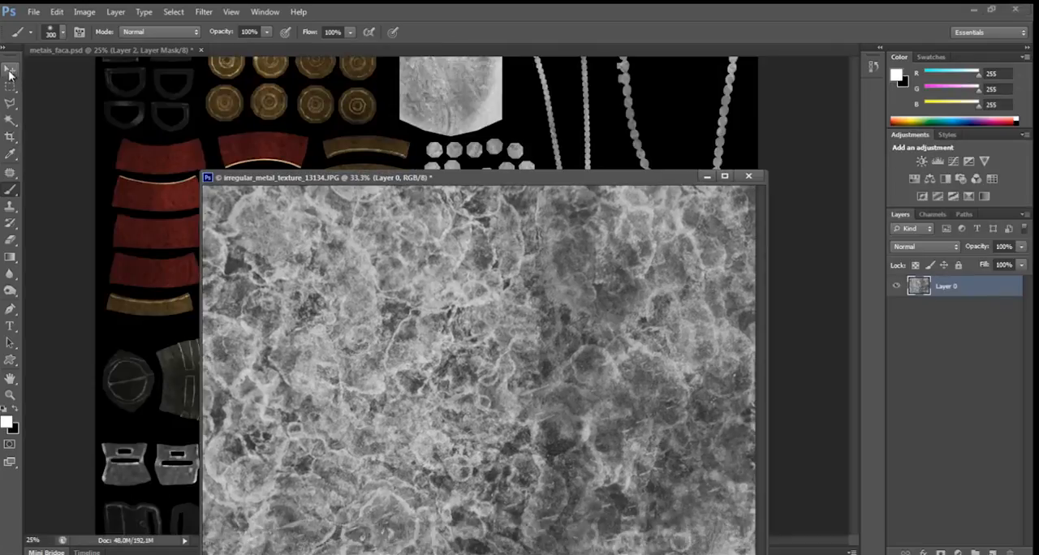
key(v)
drag(336, 138, 349, 146)
click(748, 175)
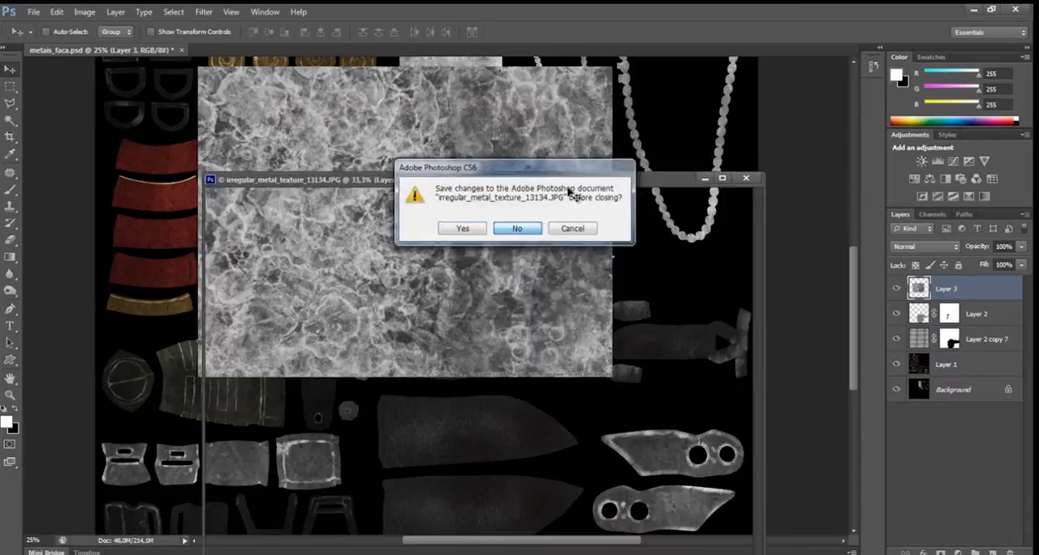
click(517, 229)
Align the metal layer to the sheet's upper-left corner, duplicate it alongside to the right and flip the copy horizontally.
drag(663, 228, 697, 355)
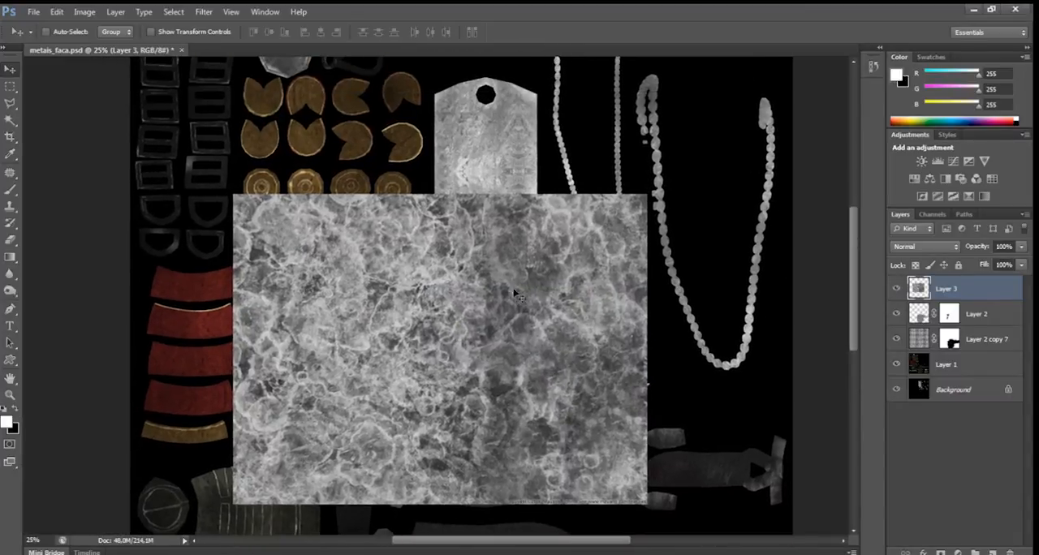
scroll(470, 135, down, 1)
scroll(471, 138, down, 2)
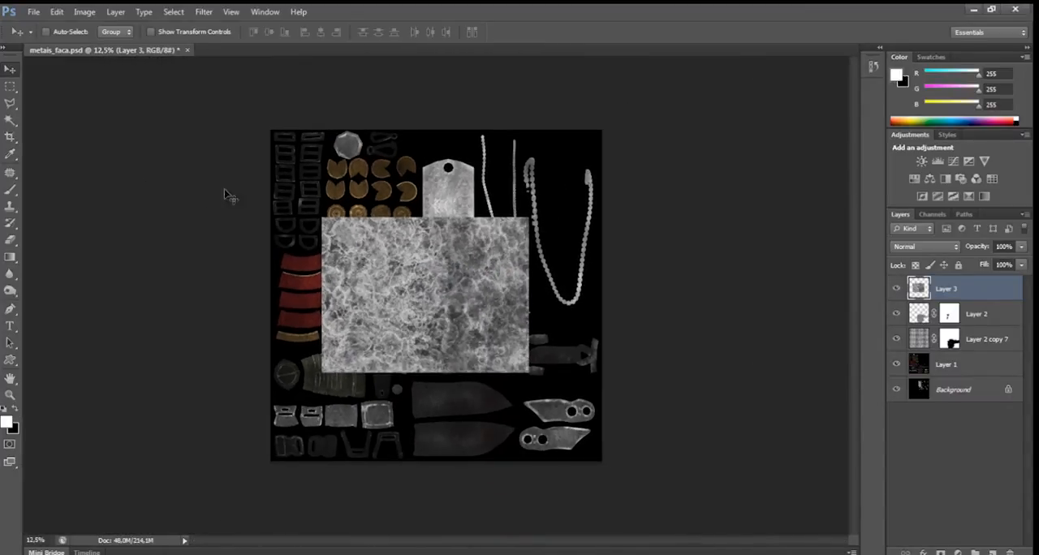
drag(410, 246, 556, 189)
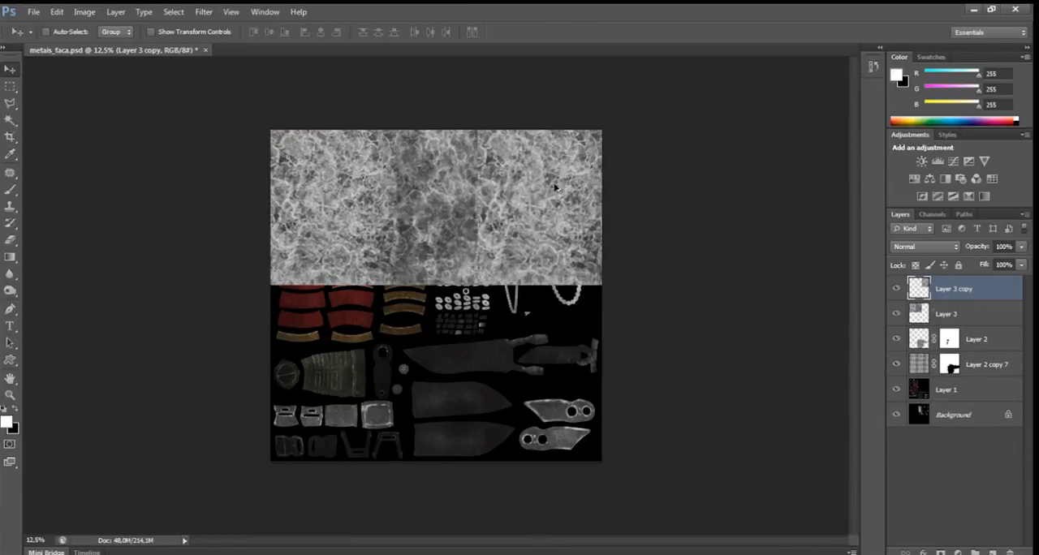
key(ctrl+t)
right_click(536, 196)
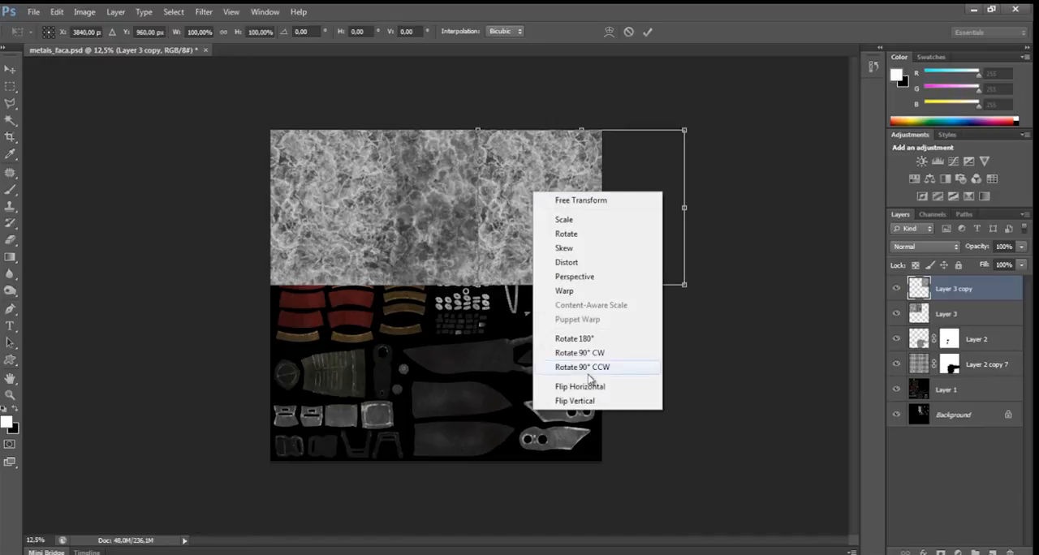
click(598, 388)
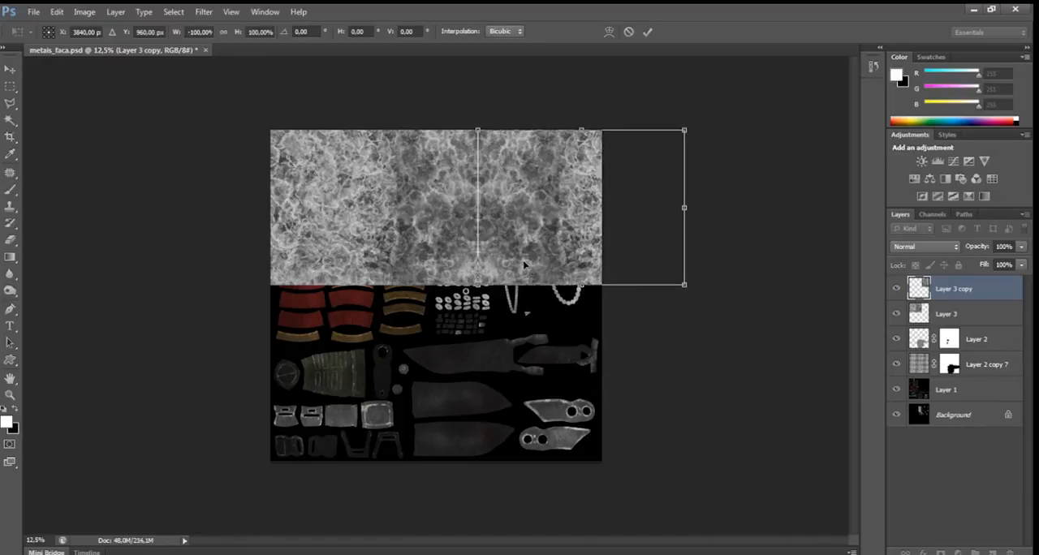
key(Return)
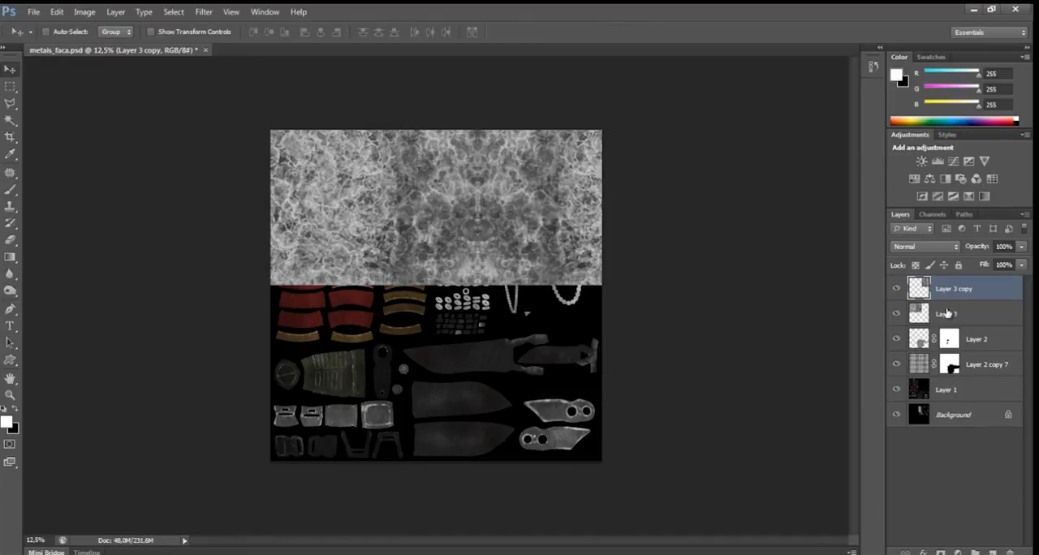
Merge the two mirrored metal layers and place a duplicate of the result directly below them.
shift+click(946, 313)
key(ctrl+e)
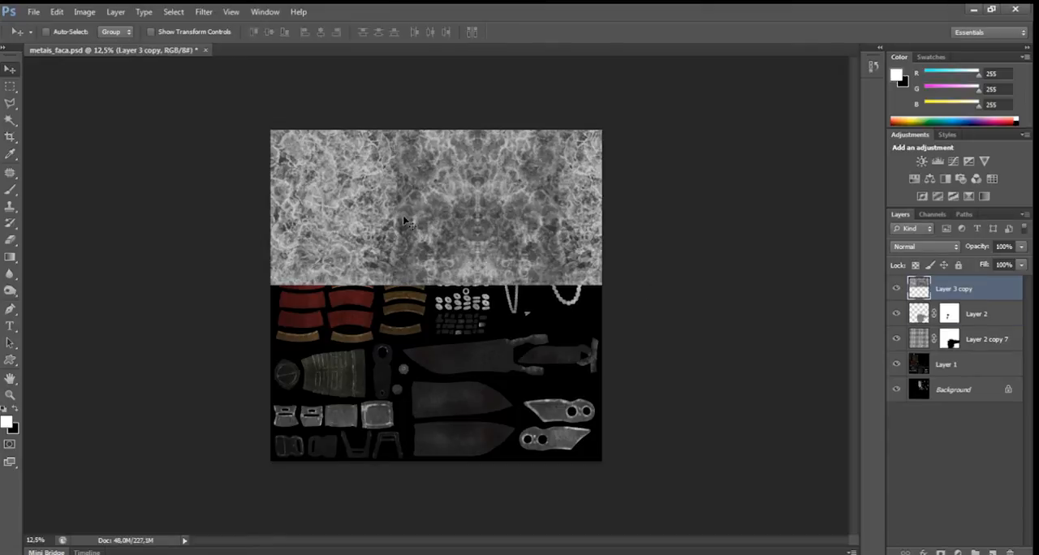
drag(405, 221, 387, 351)
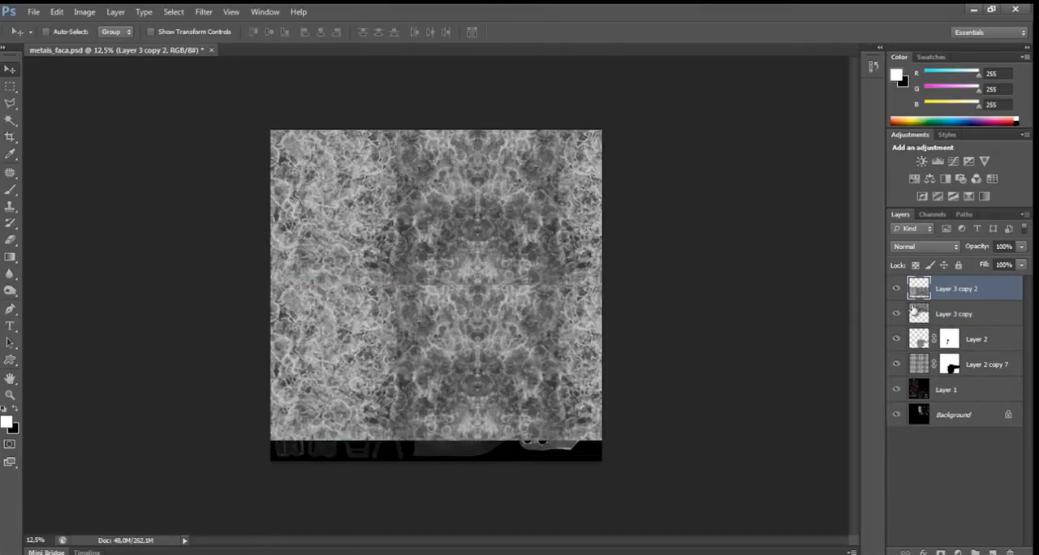
Delete the lower duplicate of the metal layer and trim a thin strip off the bottom edge of the remaining one.
click(1009, 552)
click(461, 222)
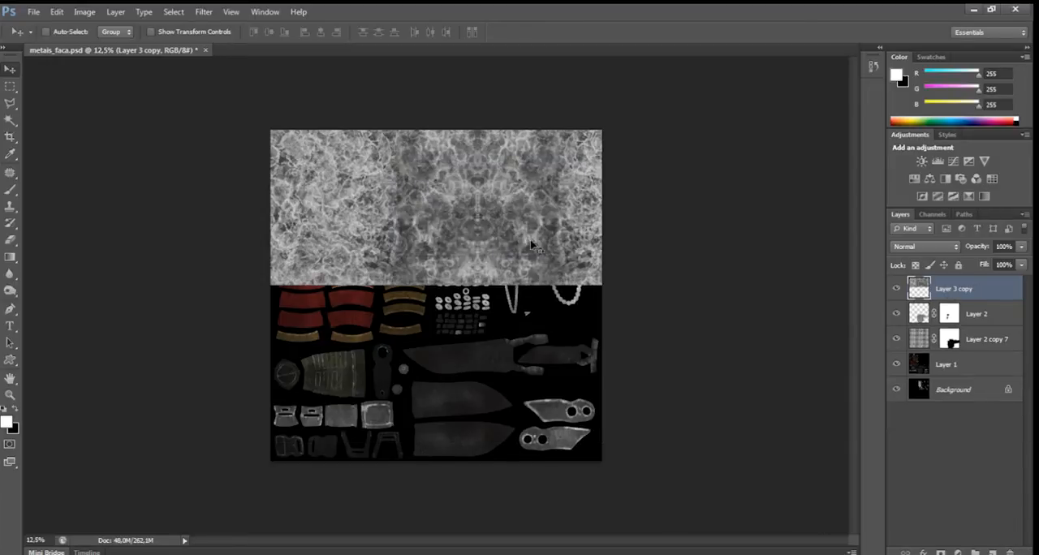
click(10, 86)
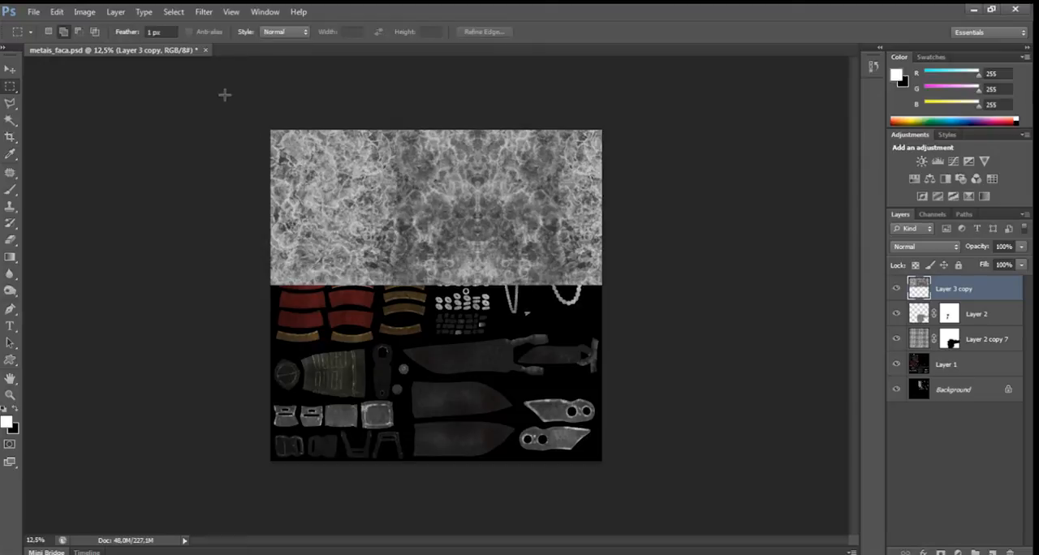
drag(237, 94, 657, 274)
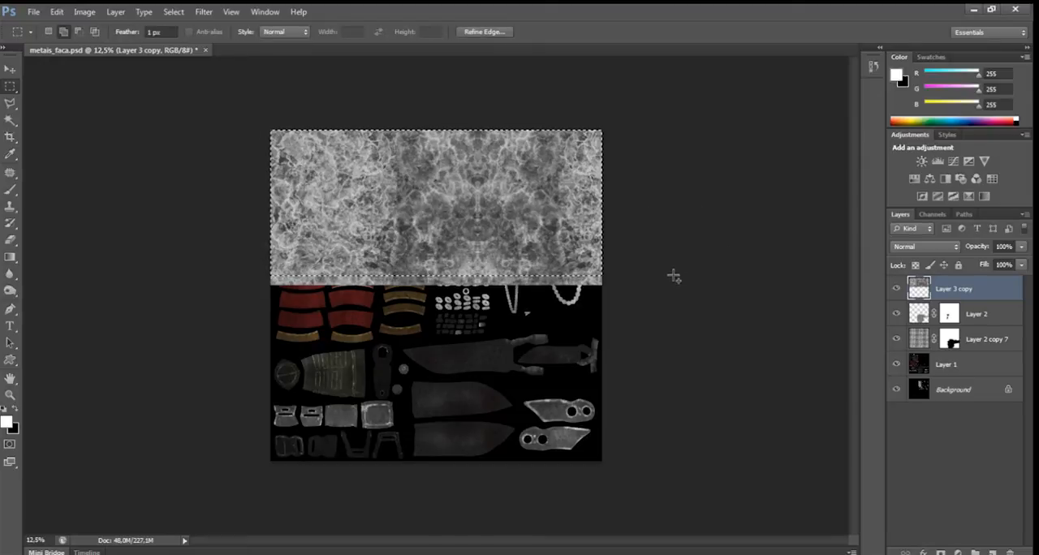
key(ctrl+shift+i)
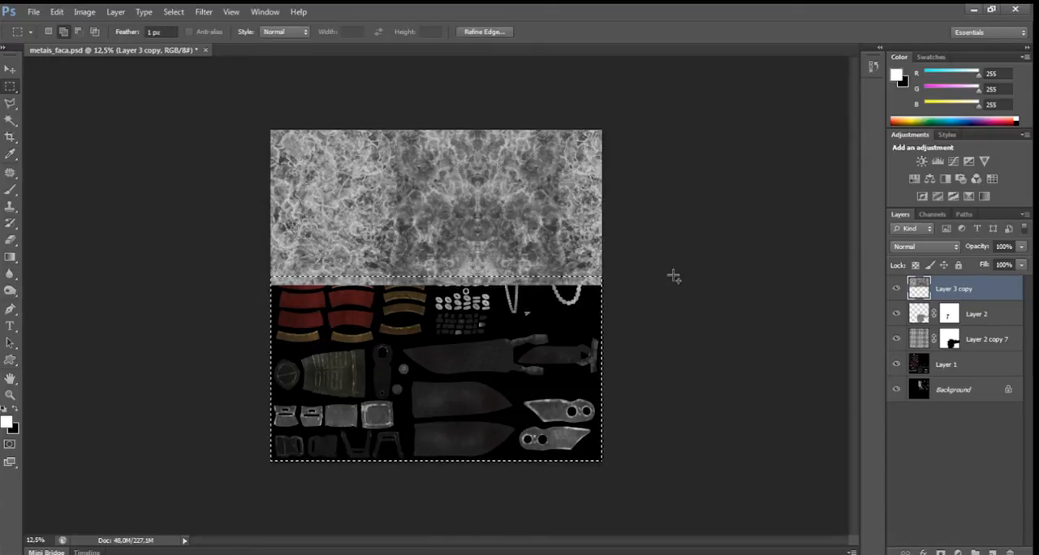
key(Delete)
key(ctrl+d)
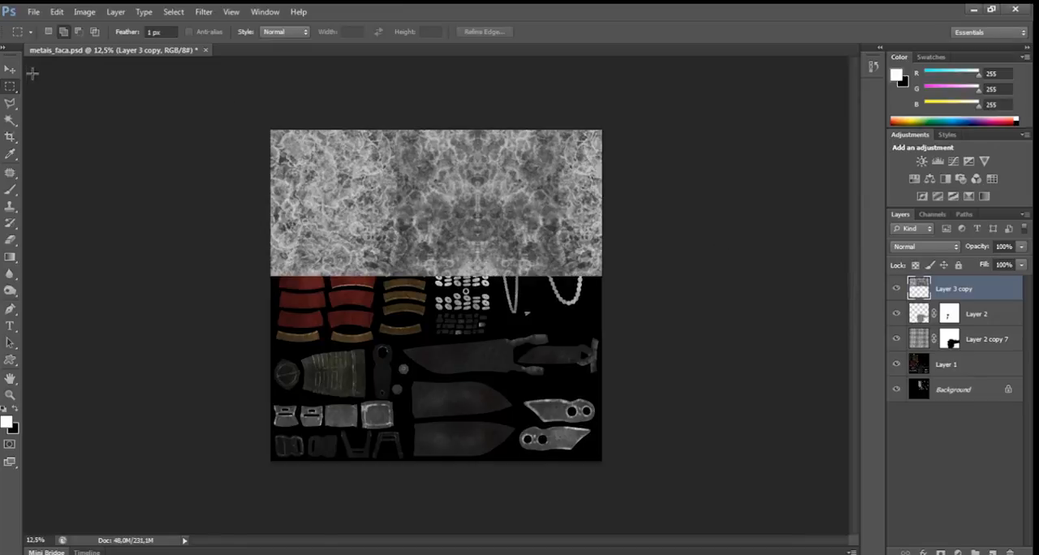
Duplicate the trimmed metal layer directly below itself and flip the copy vertically.
key(v)
drag(362, 179, 363, 326)
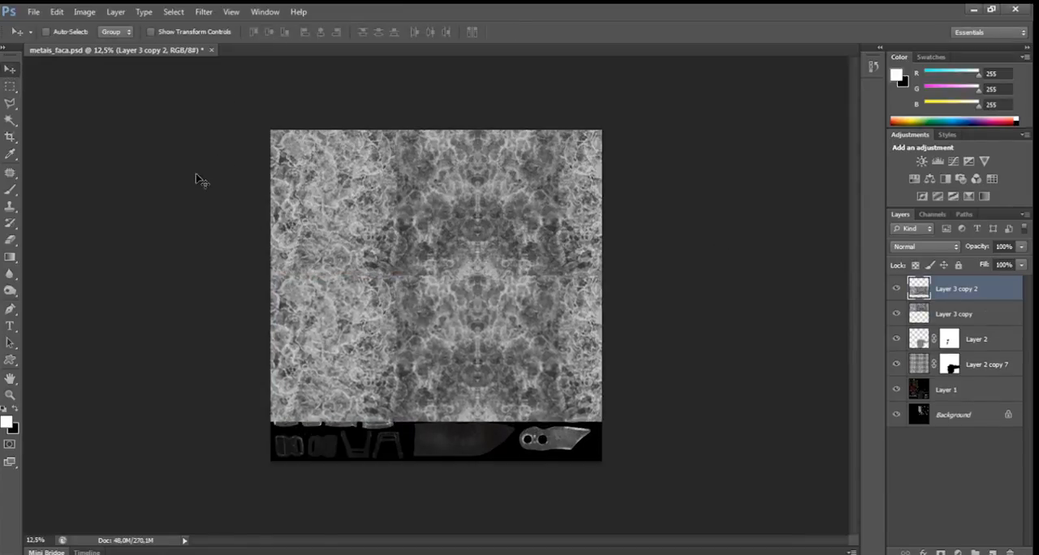
key(ctrl+t)
right_click(460, 343)
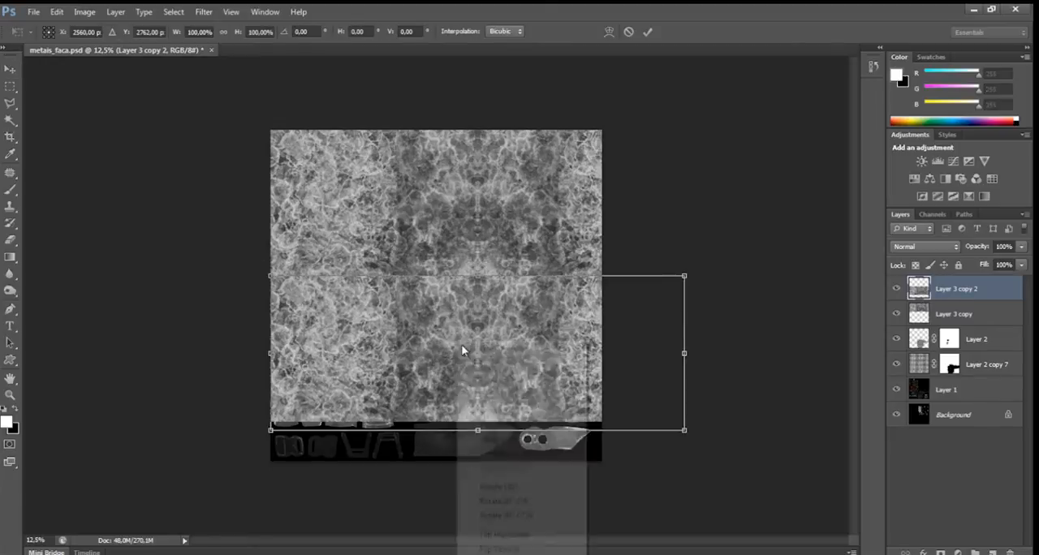
click(504, 535)
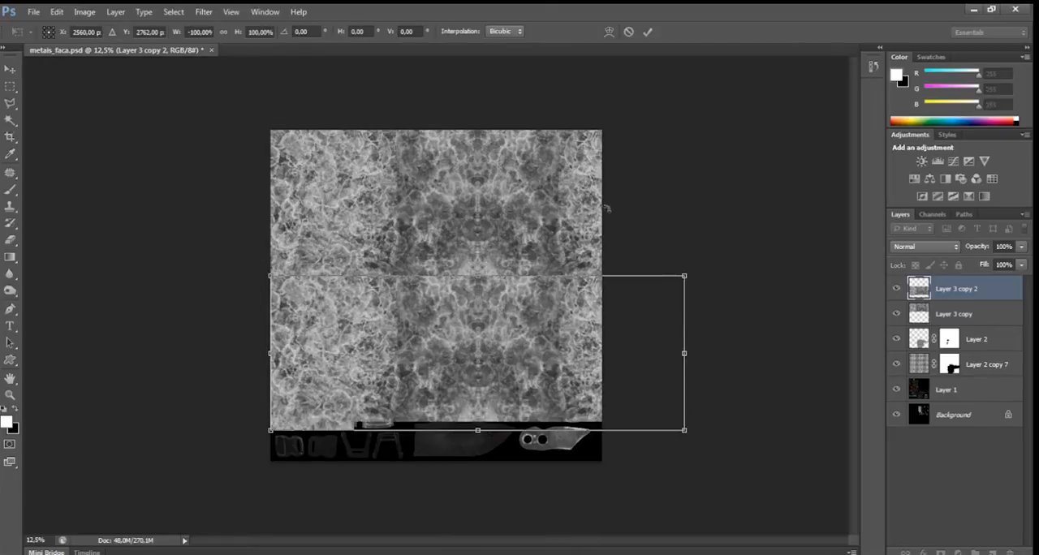
right_click(499, 375)
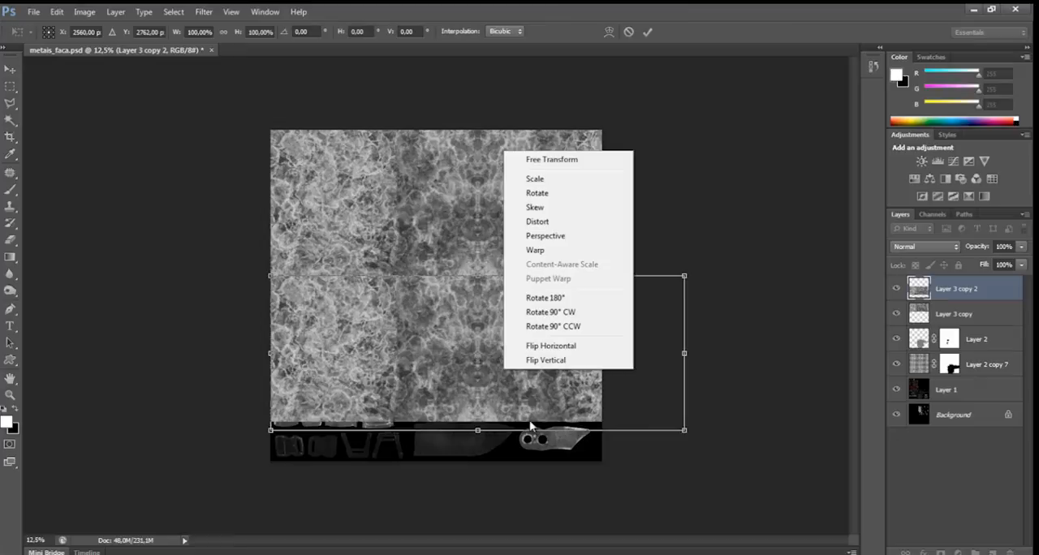
click(555, 370)
click(647, 31)
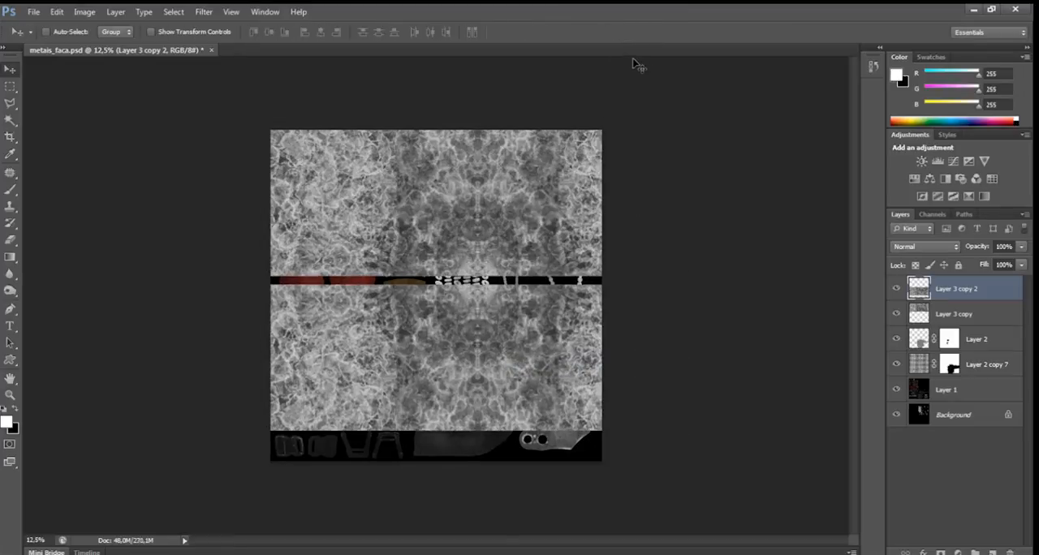
Nudge the flipped metal copy upward until it closes the gap to the metal layer above.
key(shift+Up)
key(shift+Up)
key(shift+Up)
key(shift+Up)
key(shift+Up)
key(shift+Up)
key(shift+Up)
key(shift+Up)
key(shift+Up)
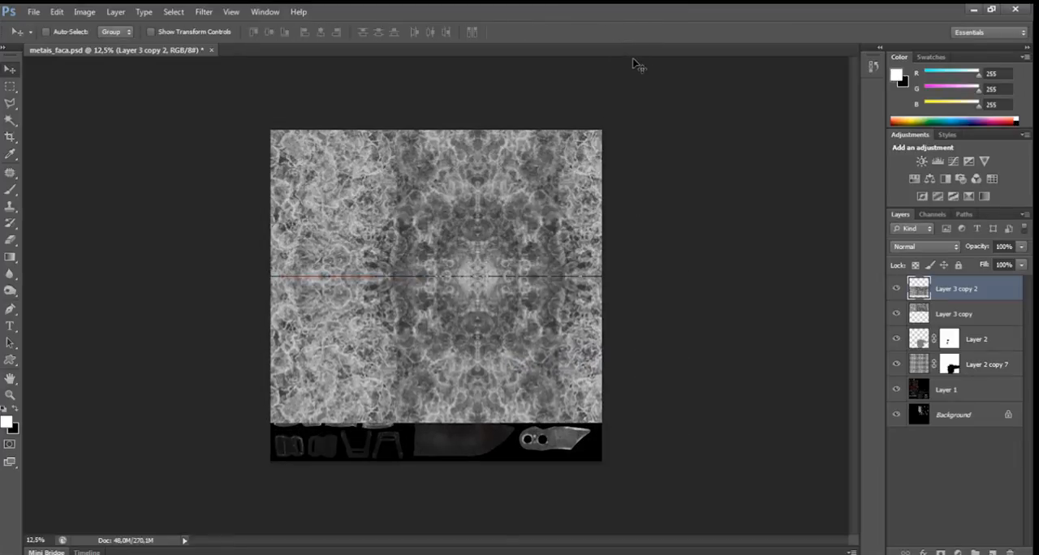
key(shift+Up)
key(shift+Up)
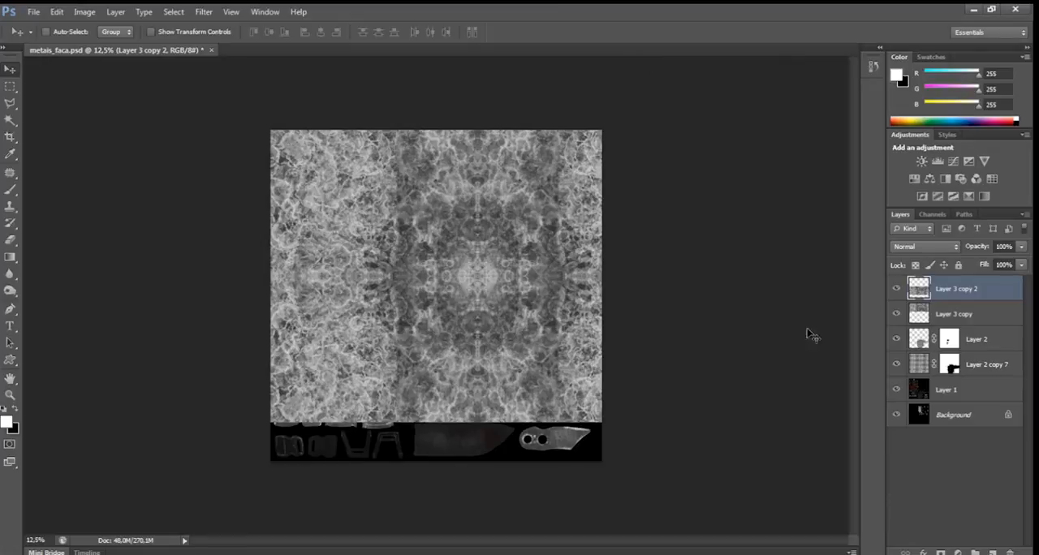
Duplicate the upper metal layer down over the uncovered bottom strip of the sheet and merge the three metal layers.
click(925, 314)
drag(324, 199, 362, 452)
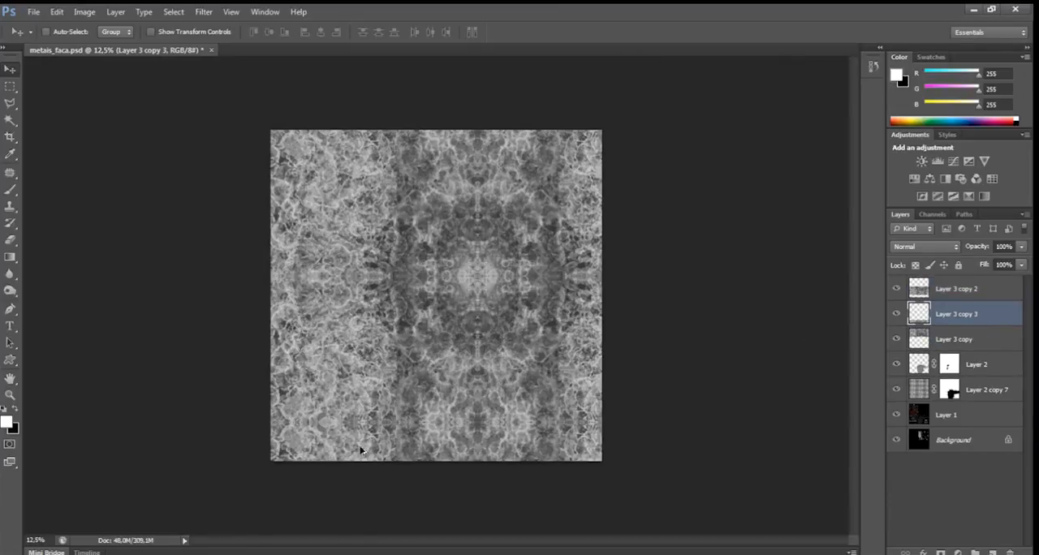
shift+click(939, 289)
shift+click(950, 339)
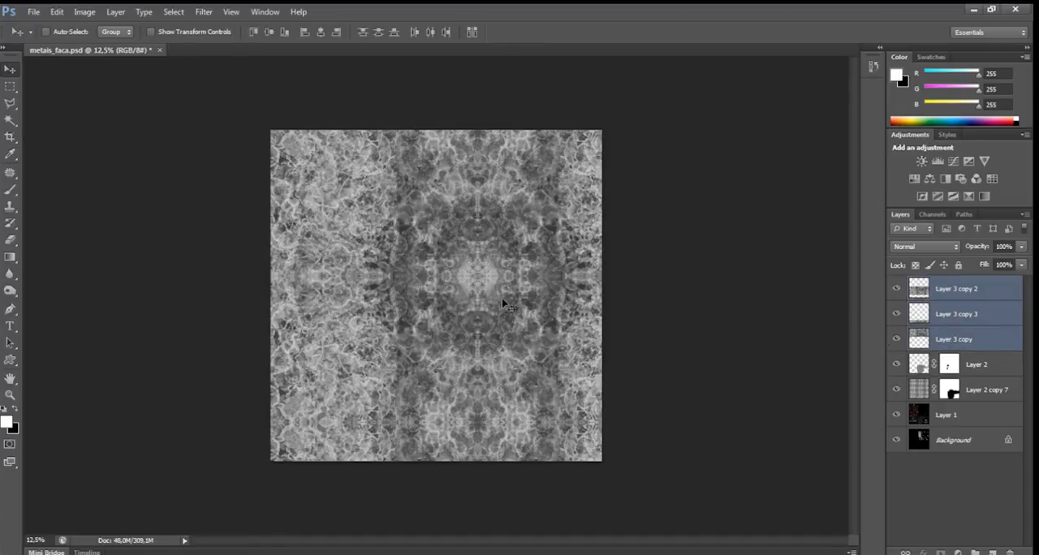
key(ctrl+e)
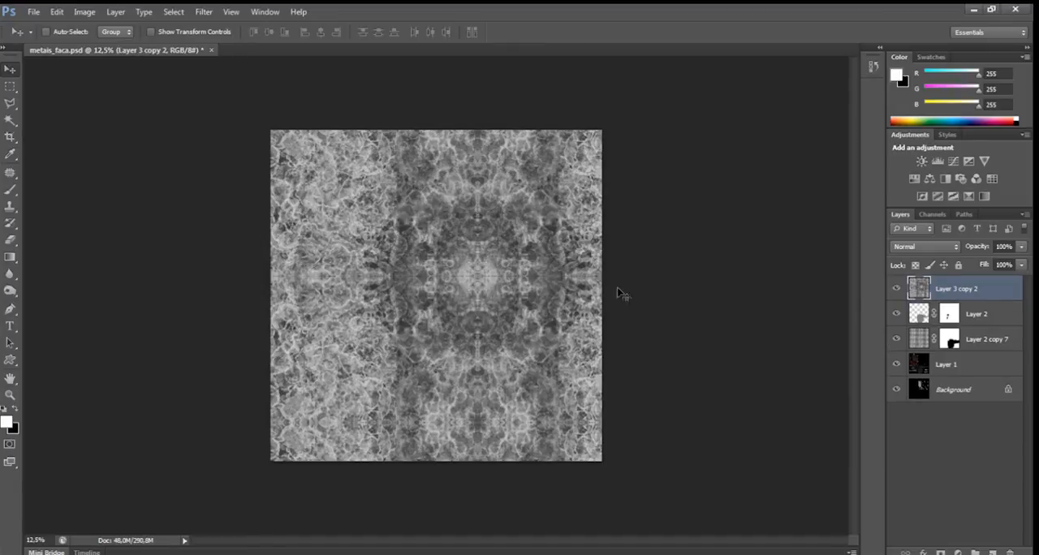
Try the Overlay blend mode on the merged metal layer and set it to Soft Light instead.
click(953, 248)
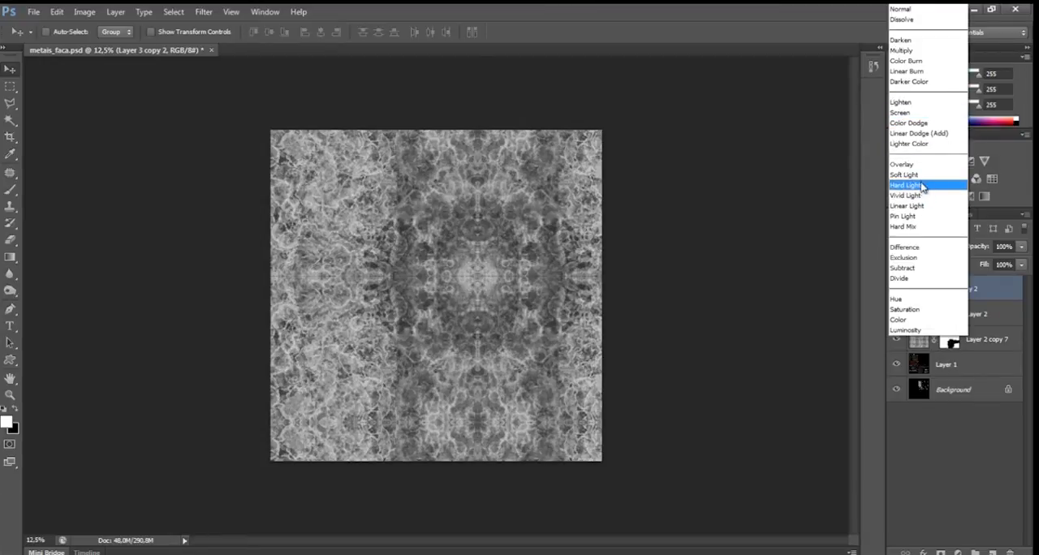
click(920, 165)
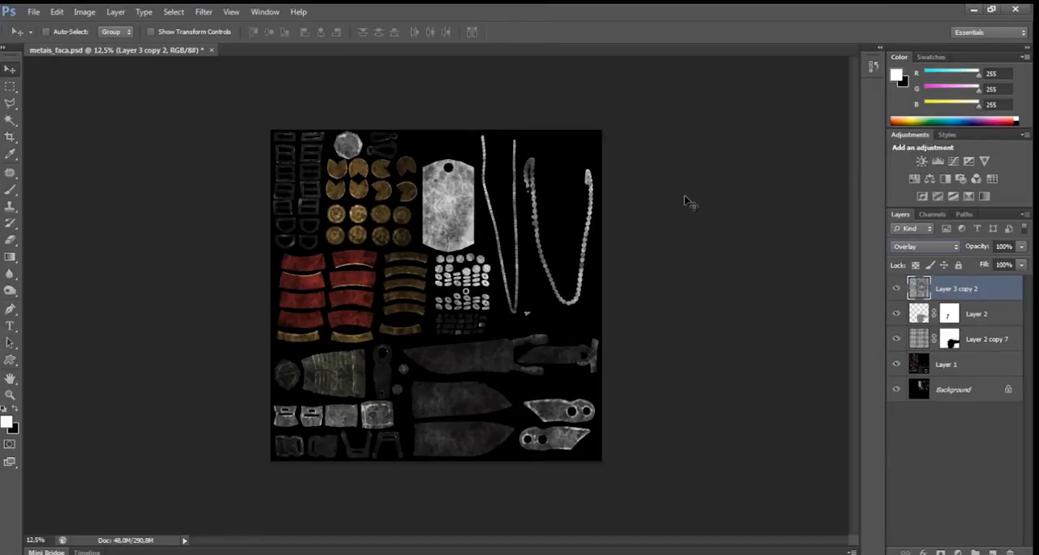
key(ctrl+plus)
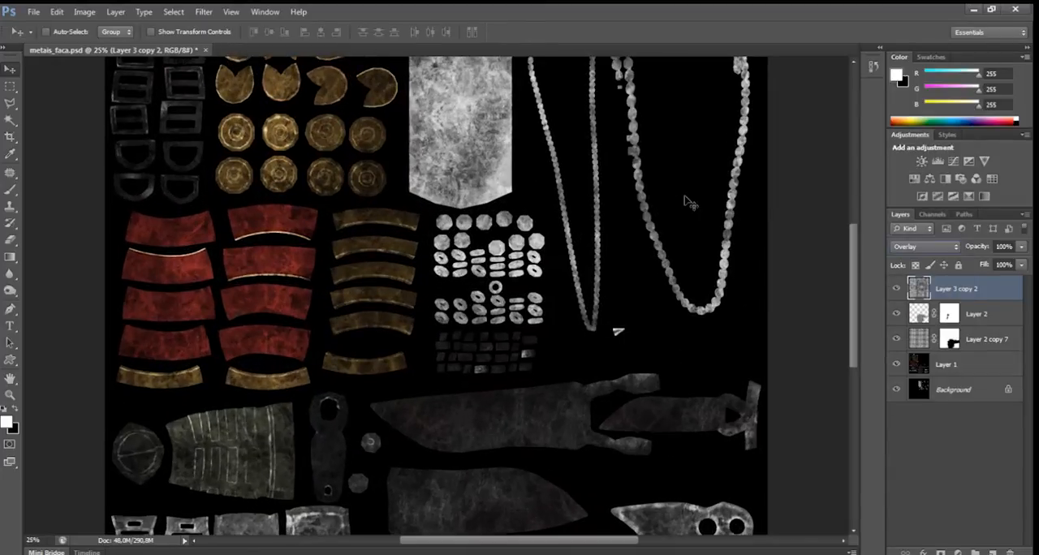
click(930, 249)
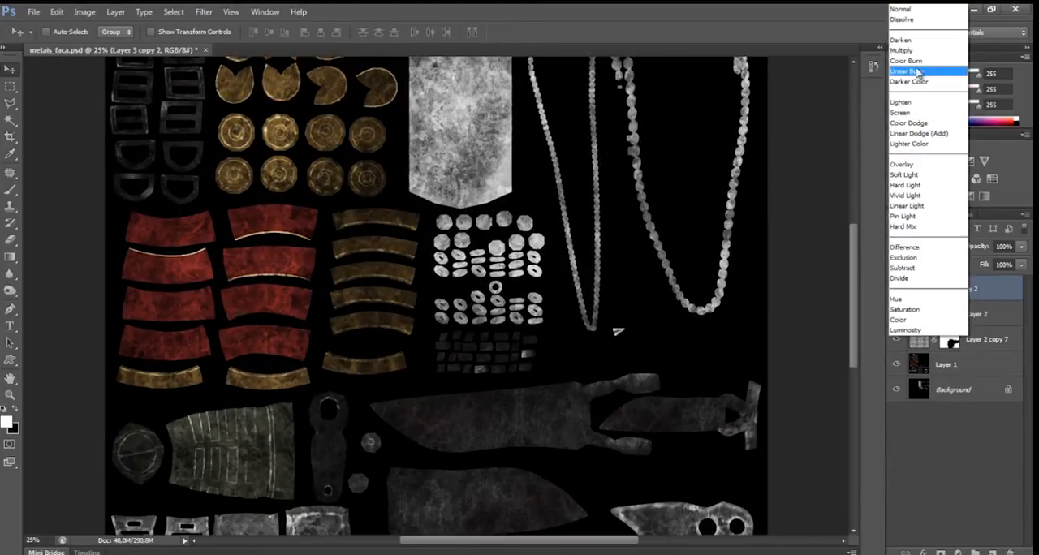
click(910, 177)
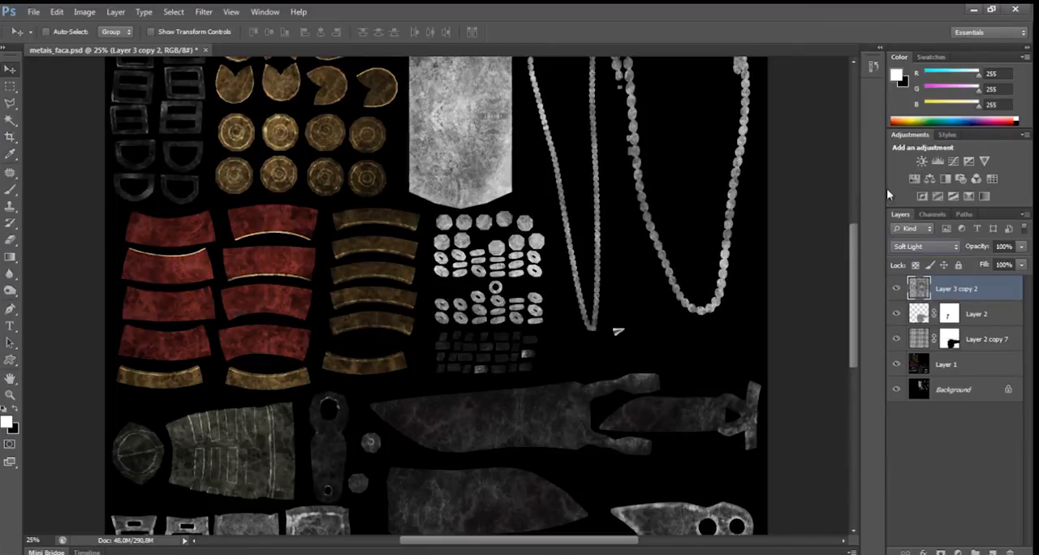
Compare the sheet with the metal layer shown and hidden, and reduce that layer's fill to 47%.
mouse_move(524, 282)
mouse_down()
mouse_move(530, 272)
mouse_move(528, 297)
mouse_up()
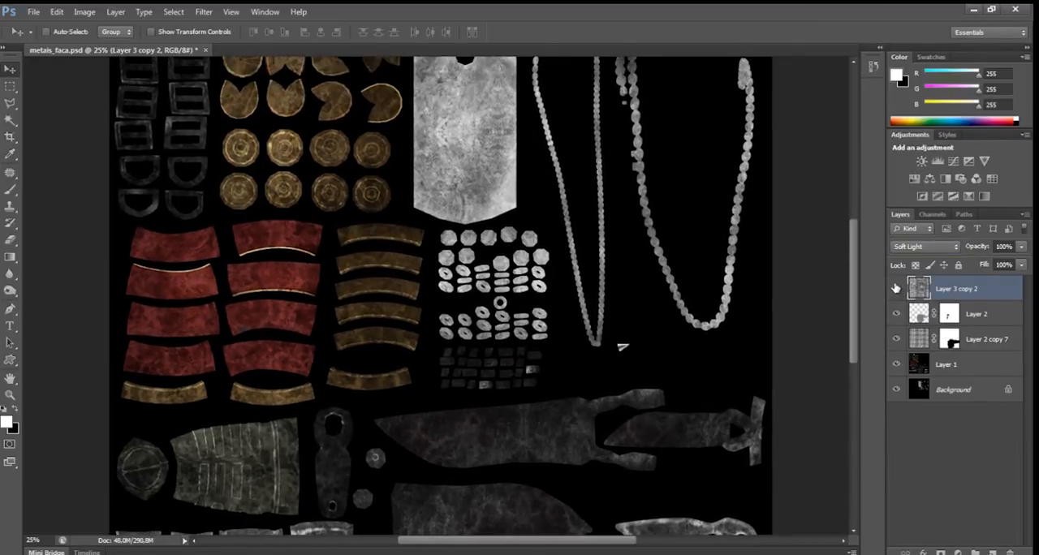
click(895, 288)
click(895, 288)
click(895, 288)
click(896, 289)
drag(631, 279, 655, 217)
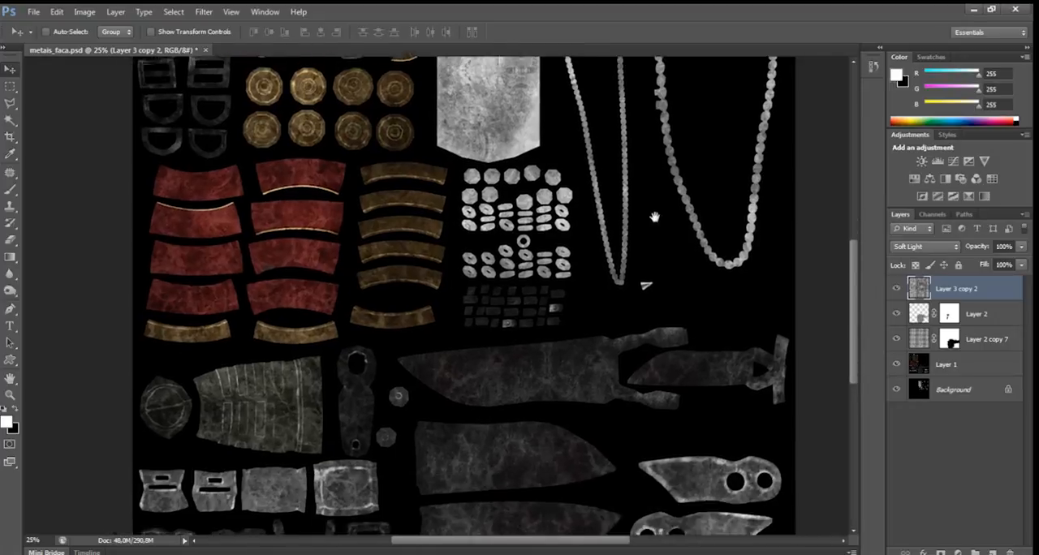
drag(594, 283, 492, 263)
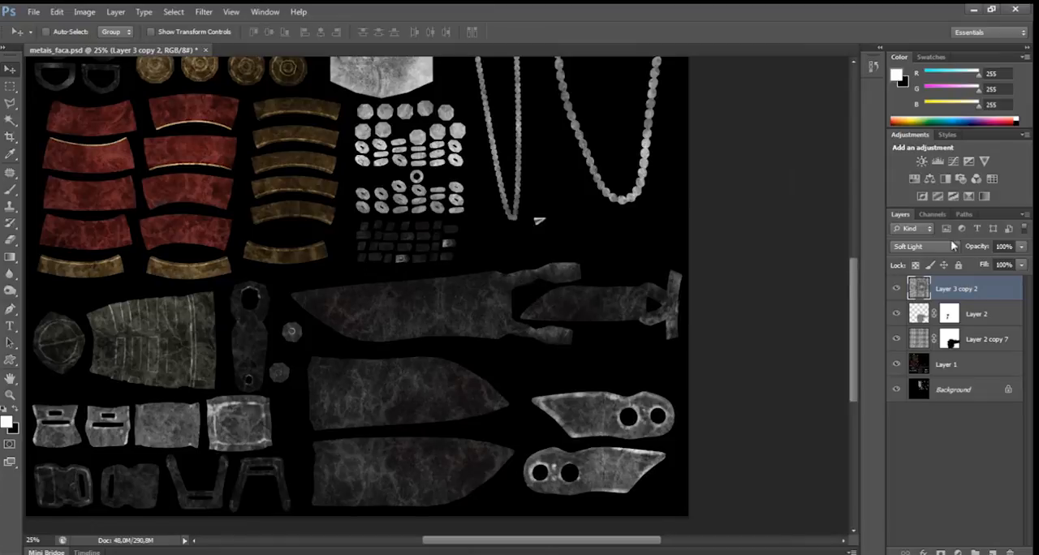
click(1020, 265)
click(897, 290)
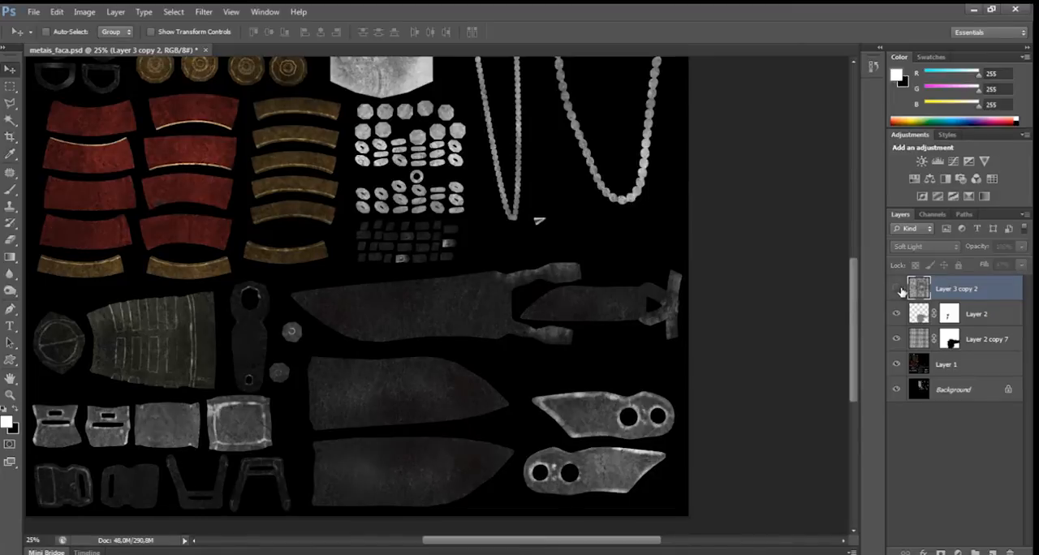
click(896, 290)
click(897, 289)
click(897, 289)
Examine the textured parts across the sheet, and hide the three texture layers to inspect the plain polypaint beneath.
drag(536, 248, 642, 287)
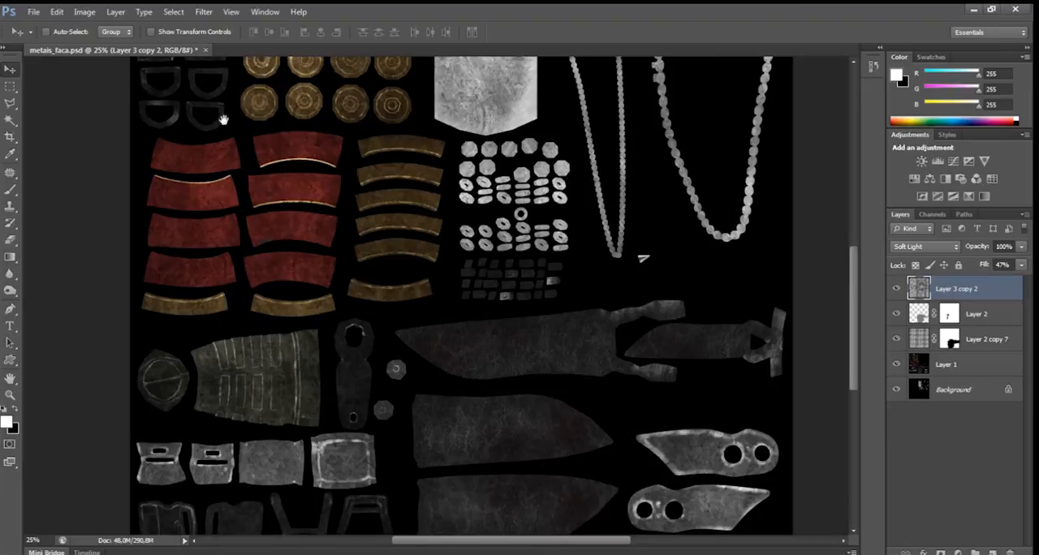
drag(224, 108, 352, 226)
drag(469, 180, 426, 261)
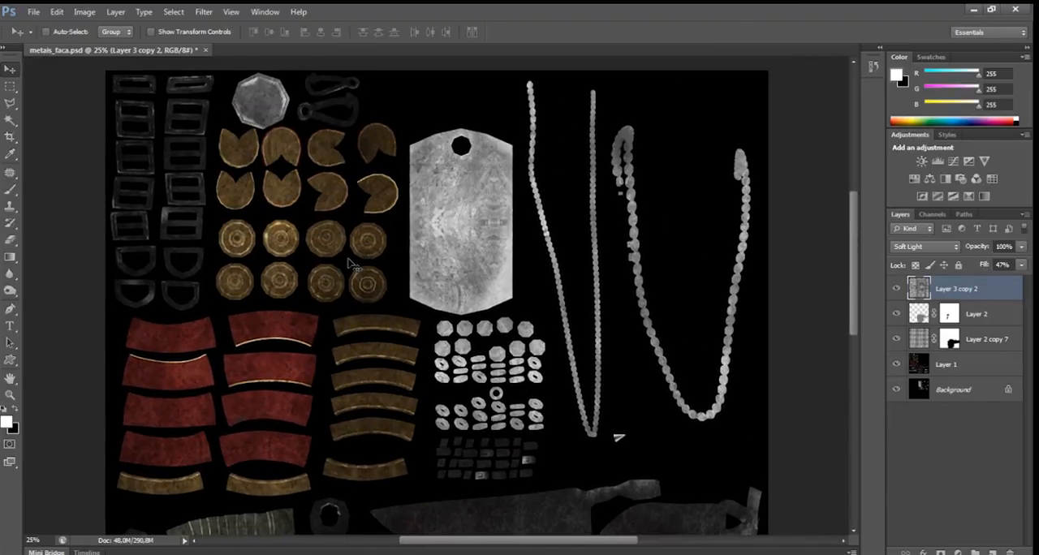
drag(490, 239, 487, 88)
drag(549, 271, 494, 119)
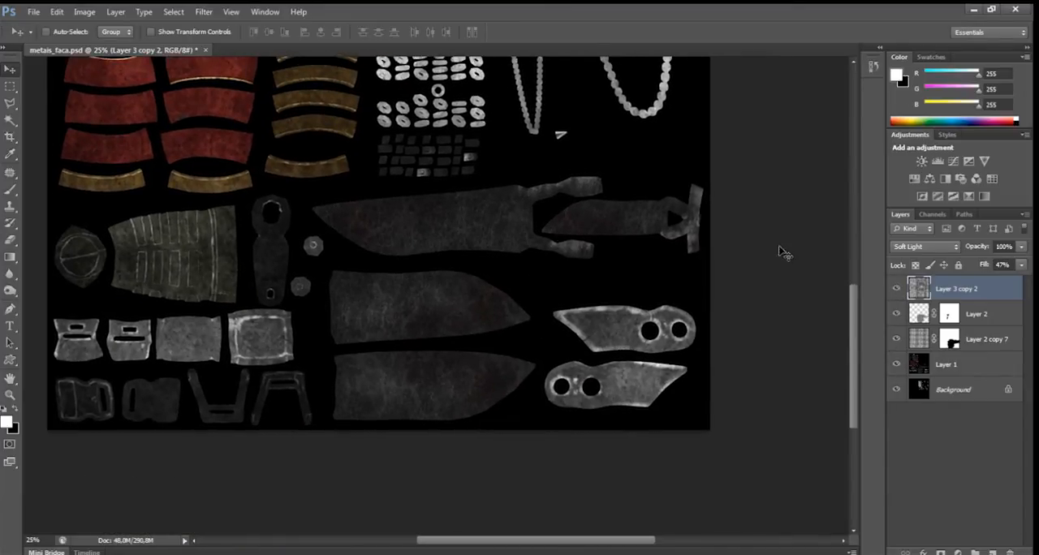
alt+click(897, 365)
click(898, 390)
drag(487, 128, 537, 403)
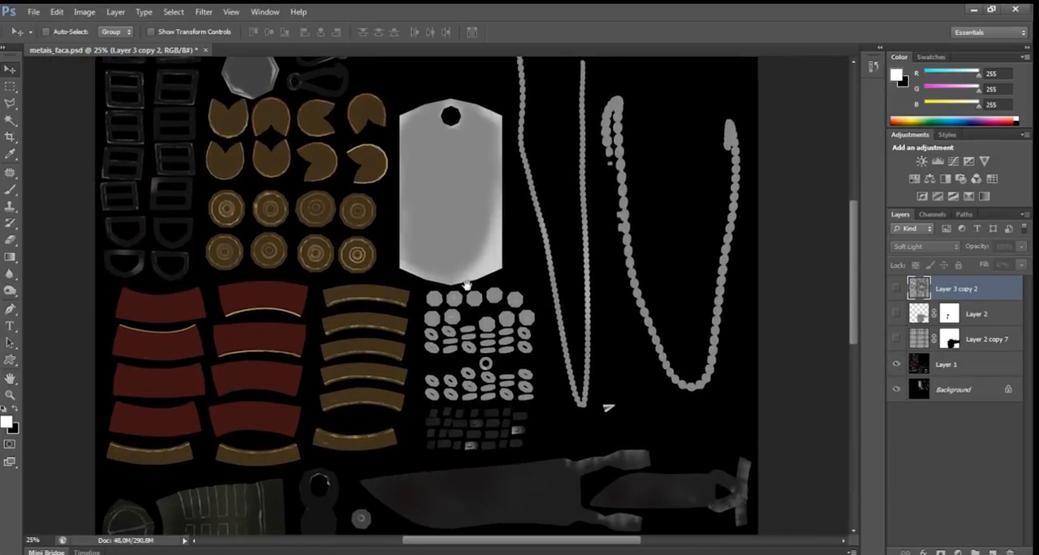
drag(513, 303, 499, 153)
drag(591, 309, 518, 252)
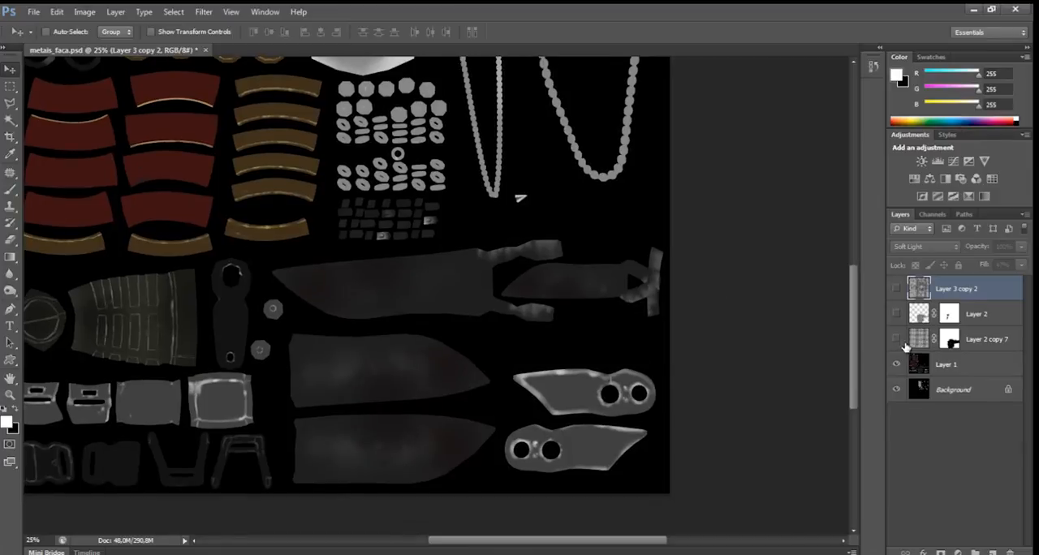
Show the three texture layers again one by one from the lowest up, examining what each adds to the parts.
click(897, 337)
drag(464, 188, 638, 383)
drag(526, 252, 505, 309)
drag(605, 300, 603, 230)
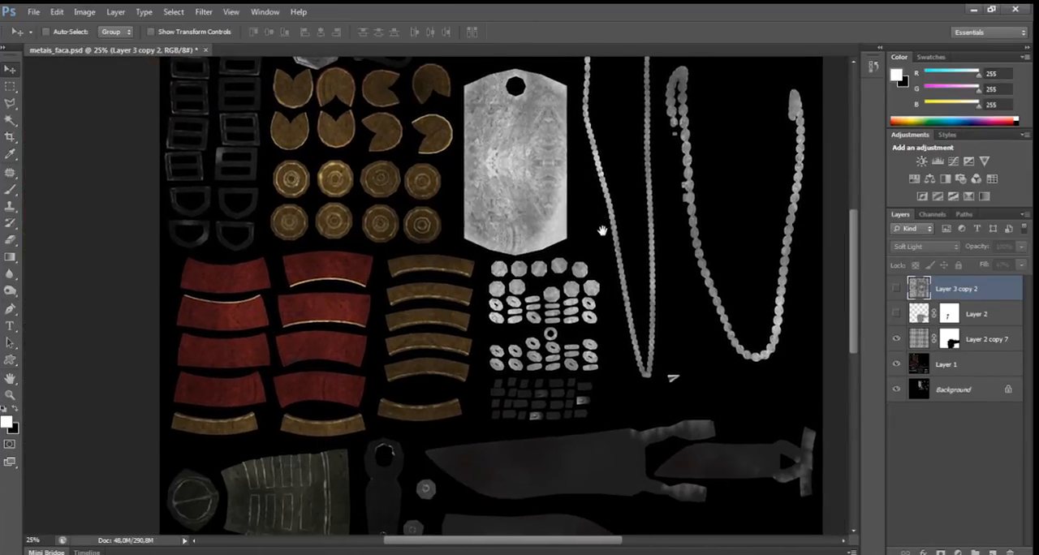
click(896, 315)
drag(617, 455, 593, 300)
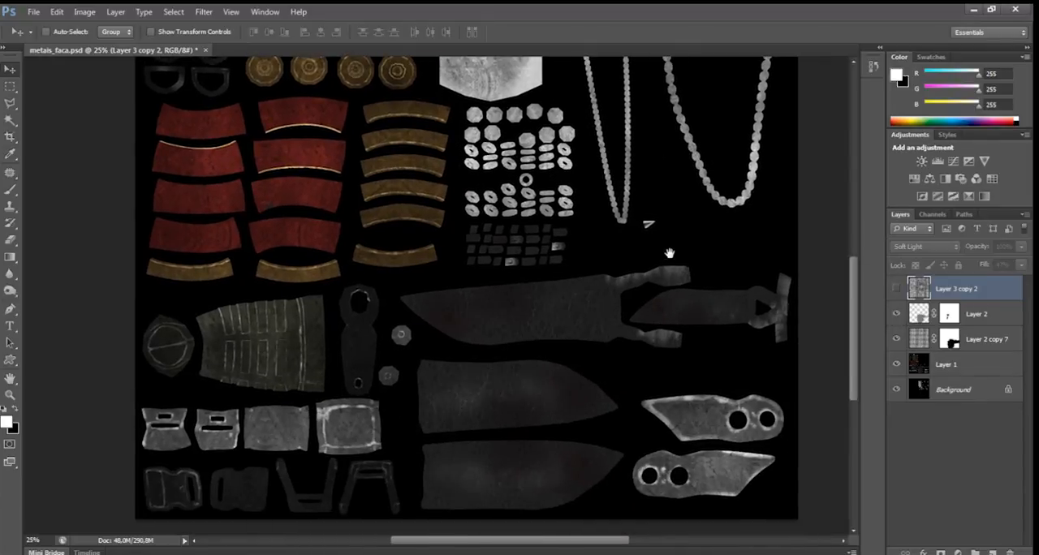
drag(625, 237, 568, 414)
key(ctrl+minus)
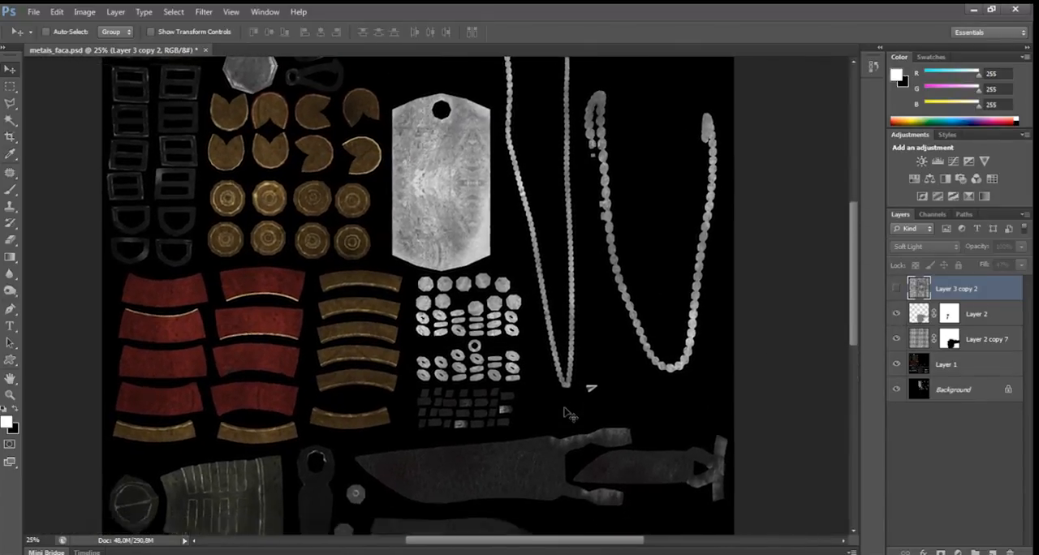
click(896, 288)
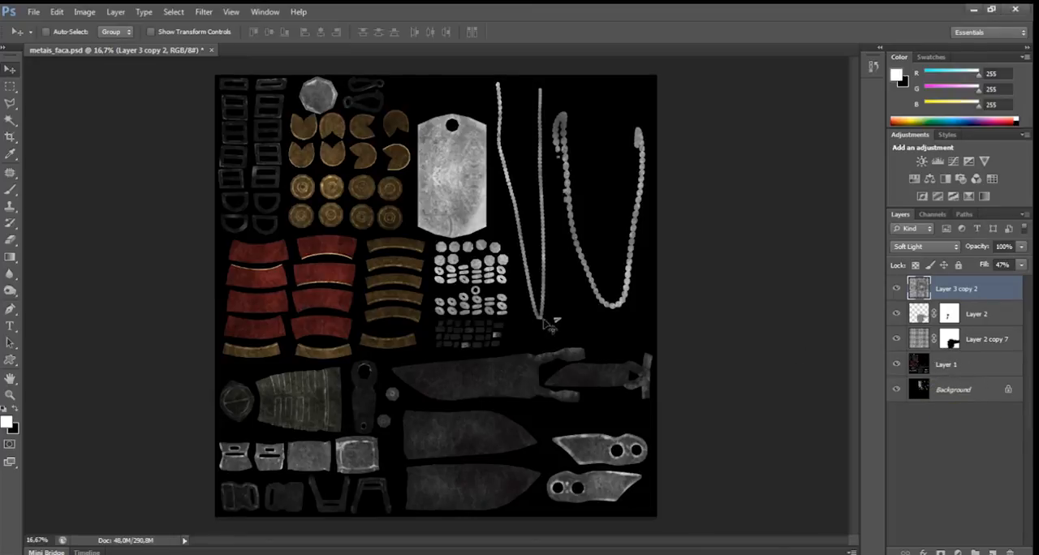
Convert the locked Background into a regular layer, and stamp all visible layers into a new layer above Layer 3 copy 2.
double_click(966, 391)
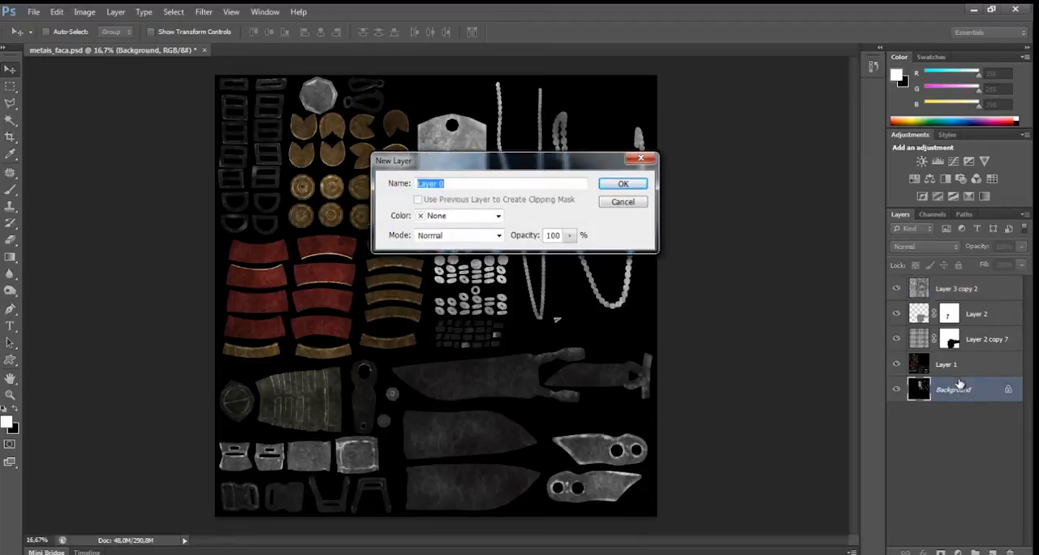
key(Return)
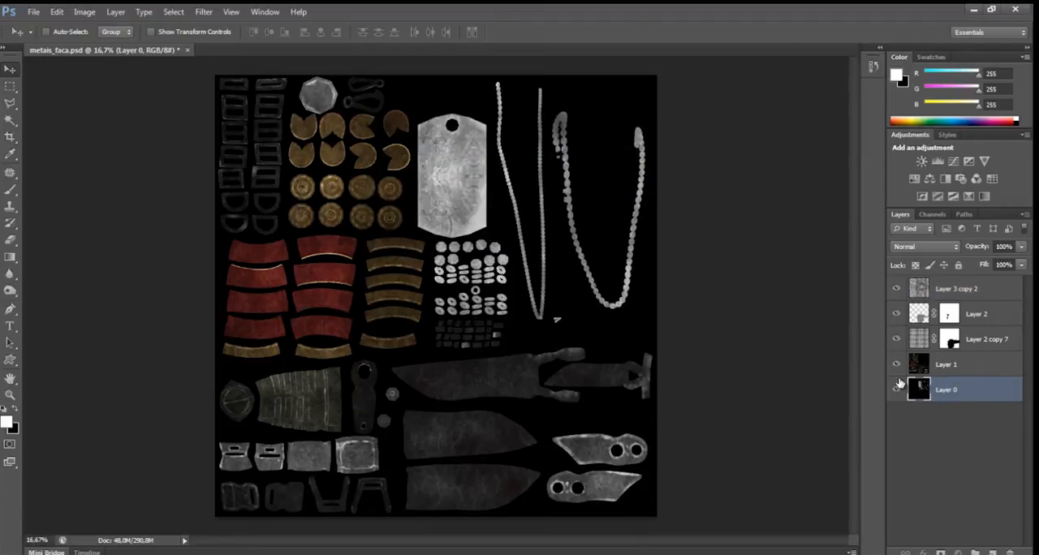
ctrl+click(918, 389)
click(945, 292)
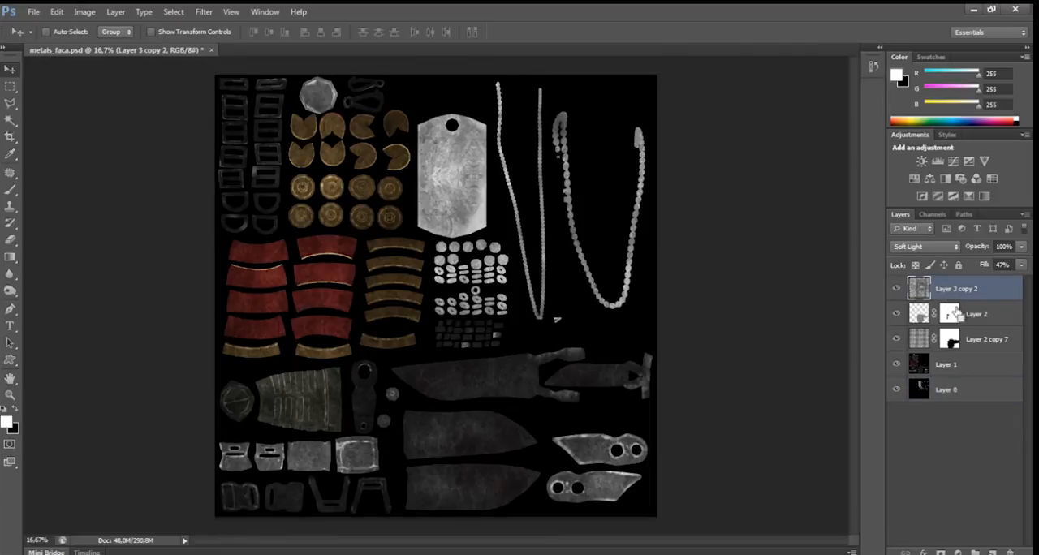
key(ctrl+shift+alt+e)
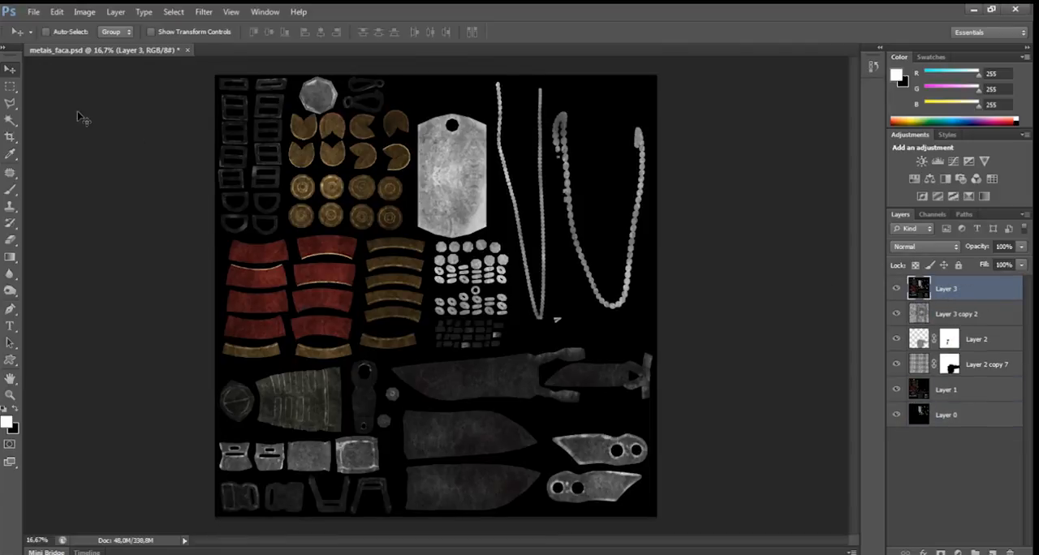
Outline the dark knife blades and the handle pieces beside them with a polygonal selection, excluding the two light pieces with holes.
click(10, 103)
click(654, 344)
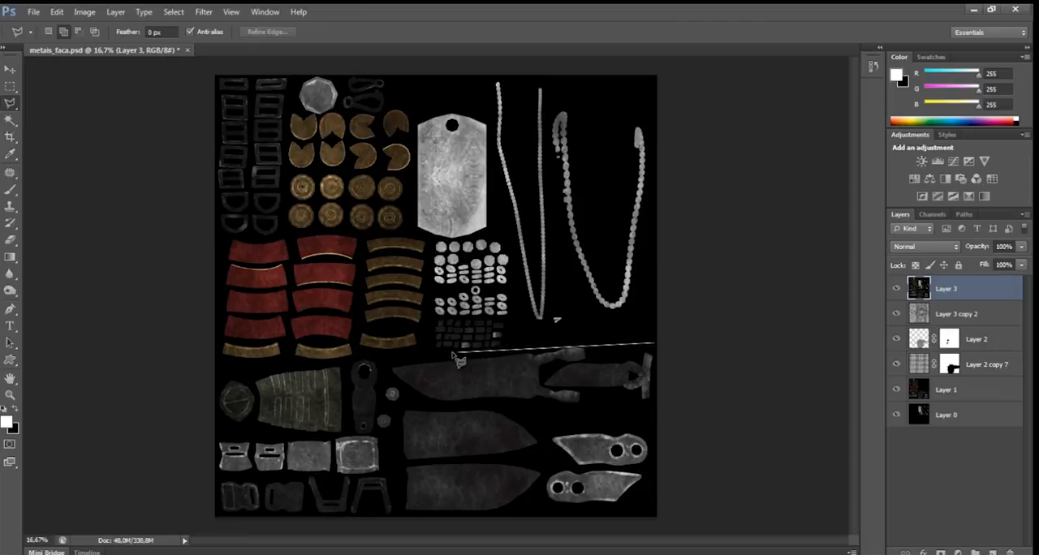
click(388, 357)
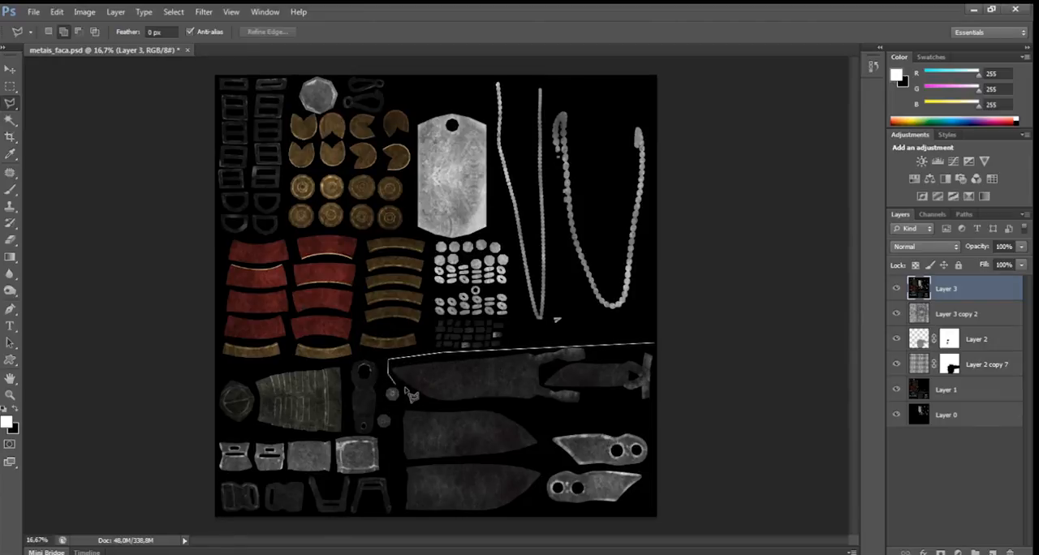
click(403, 392)
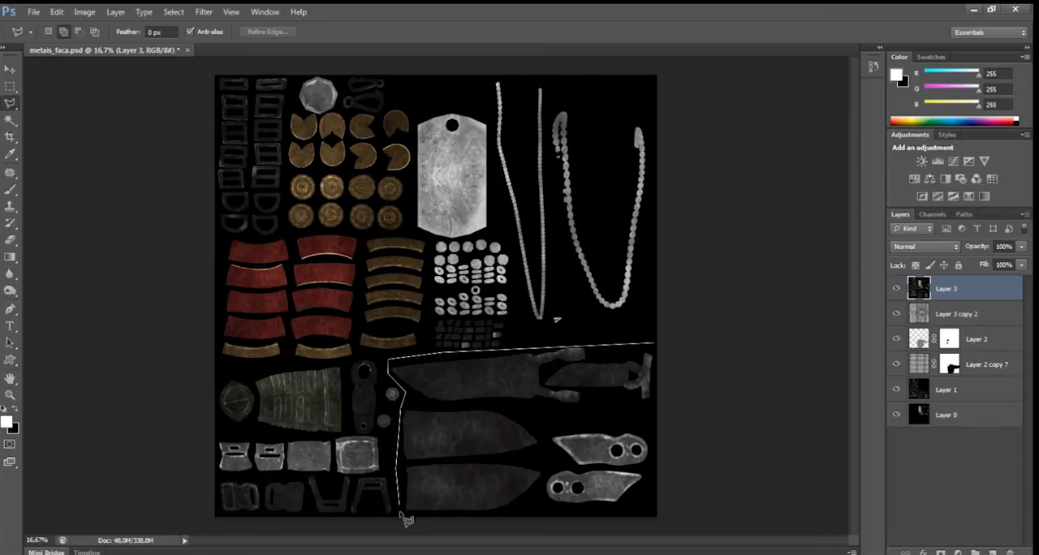
click(399, 513)
click(537, 511)
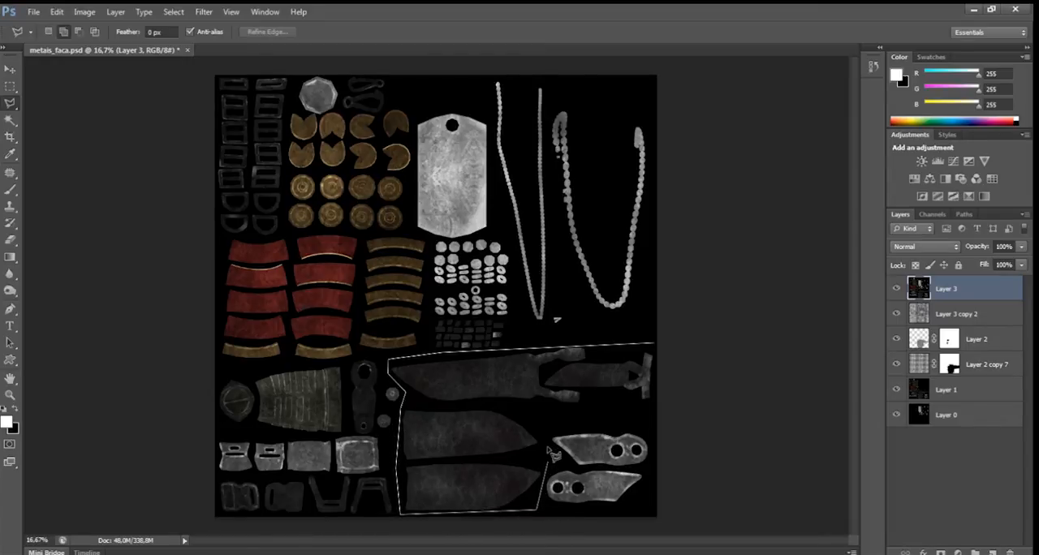
click(547, 421)
click(656, 415)
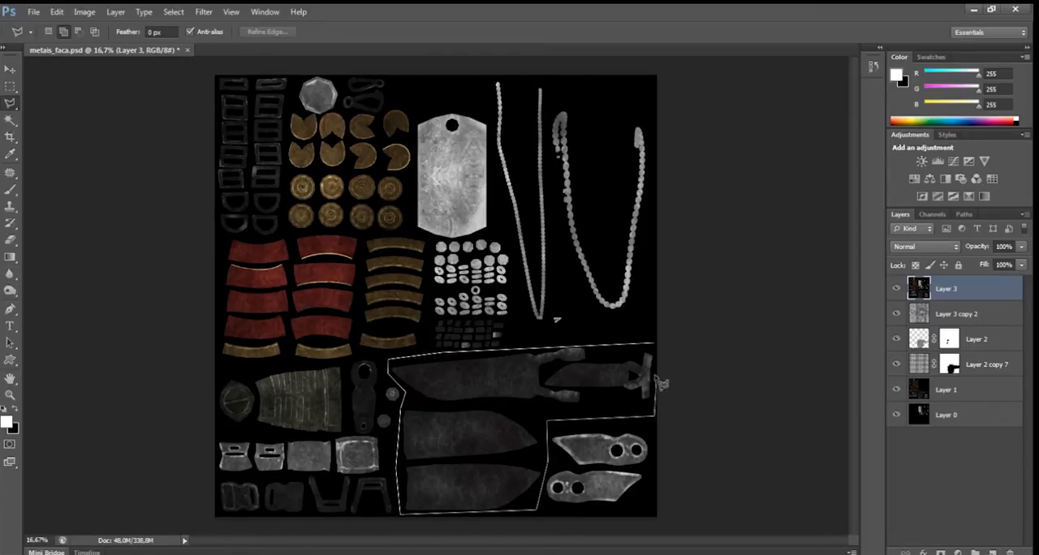
click(659, 351)
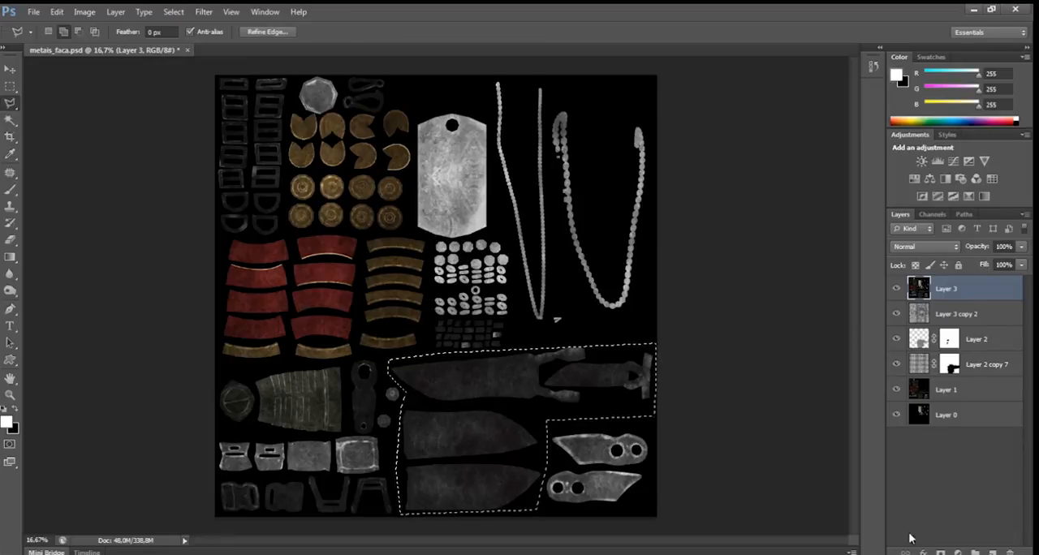
Add a Black & White adjustment limited to the selected knife parts with Reds at 36, and hide it.
click(957, 551)
click(958, 428)
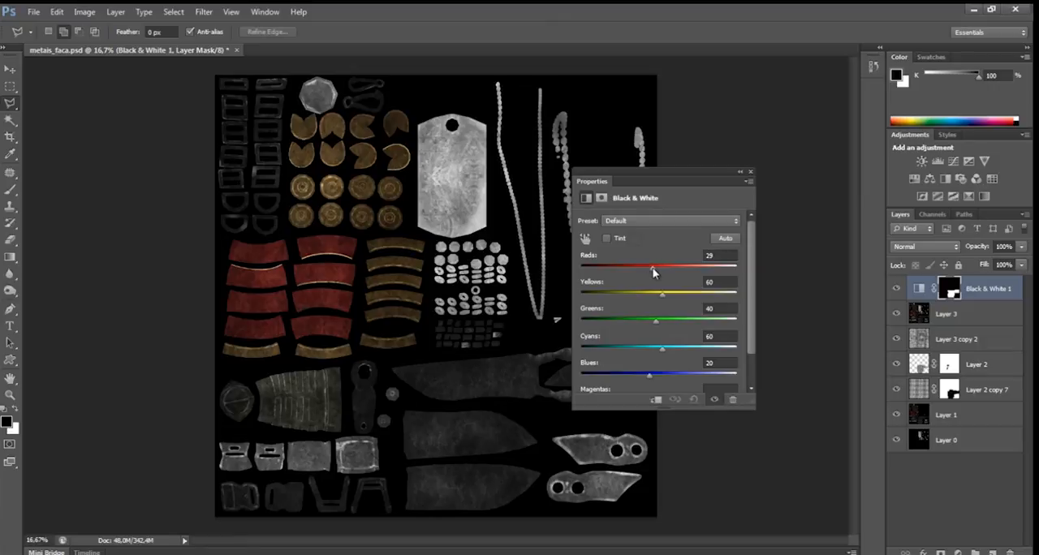
click(750, 172)
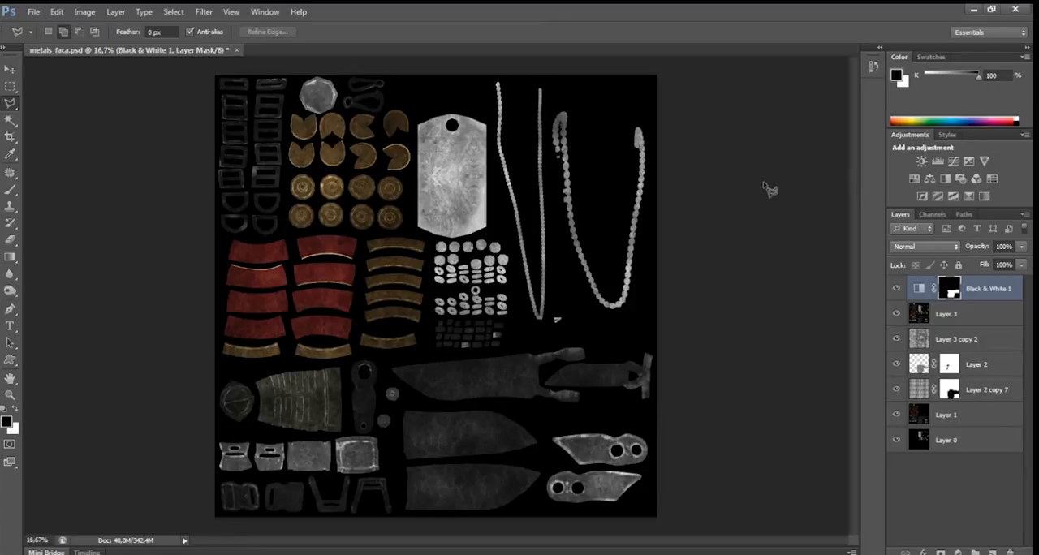
click(896, 290)
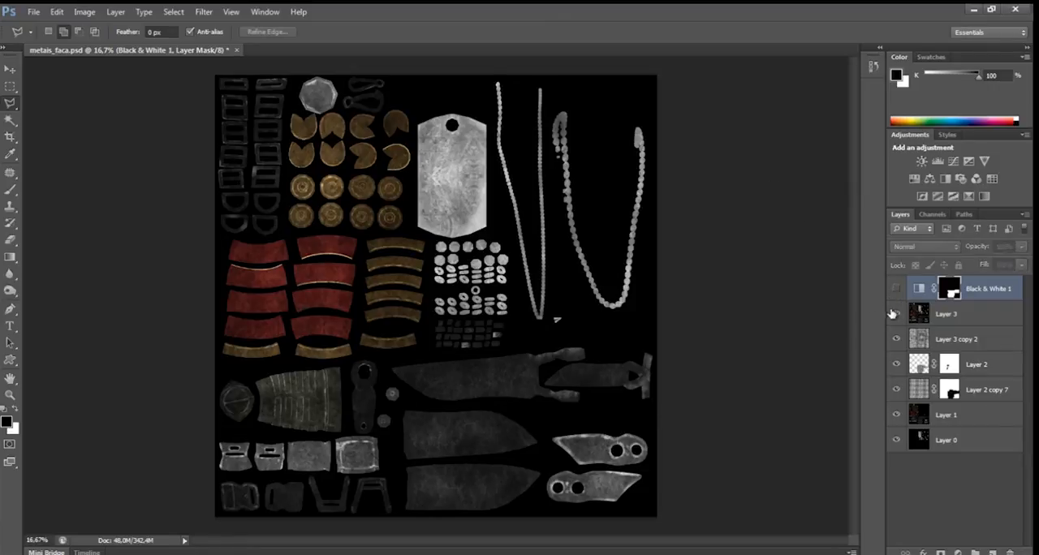
Start saving the sheet under a new name, and create and open a leona_maps folder on the desktop for it.
click(34, 11)
click(95, 169)
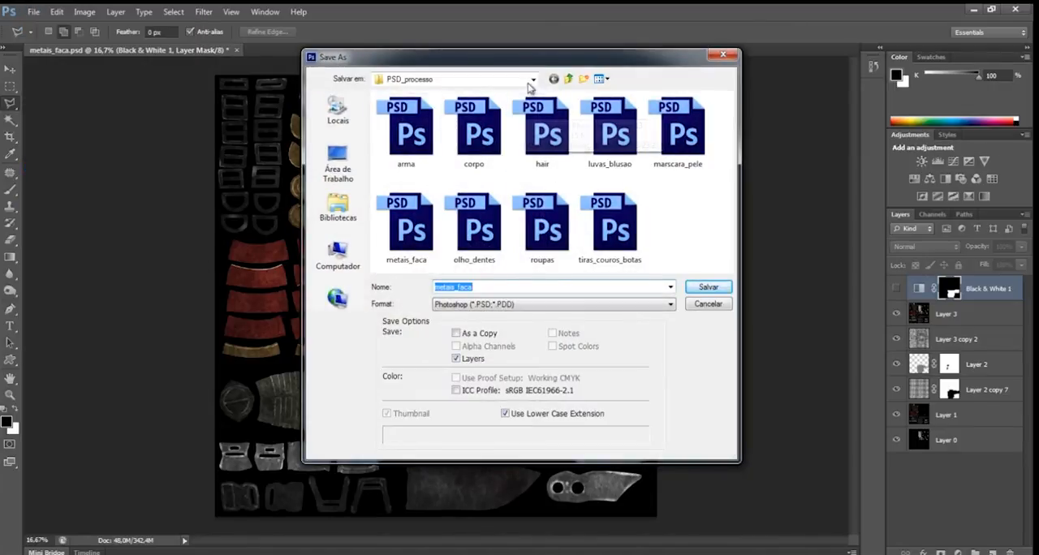
click(531, 80)
click(410, 103)
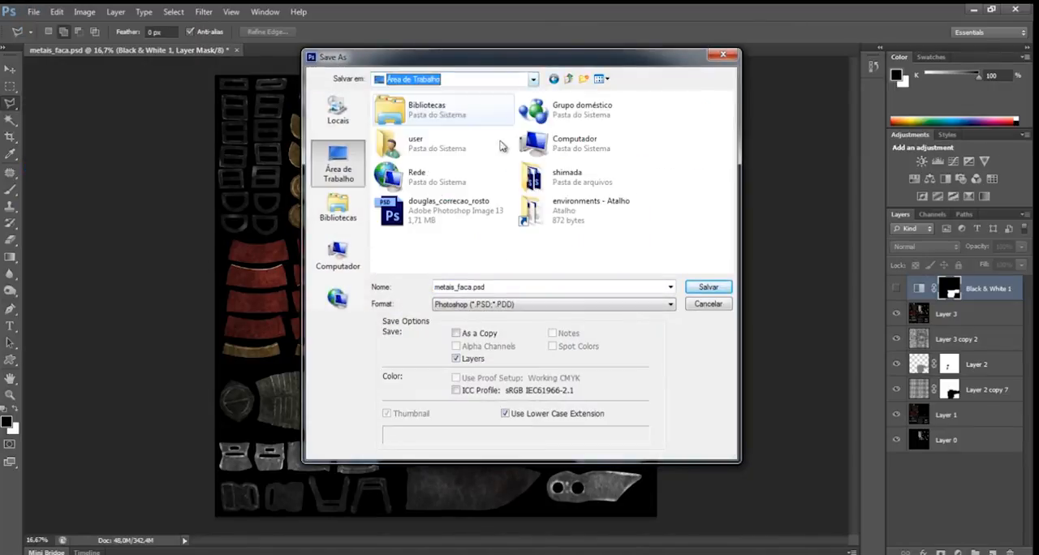
right_click(544, 258)
mouse_move(445, 381)
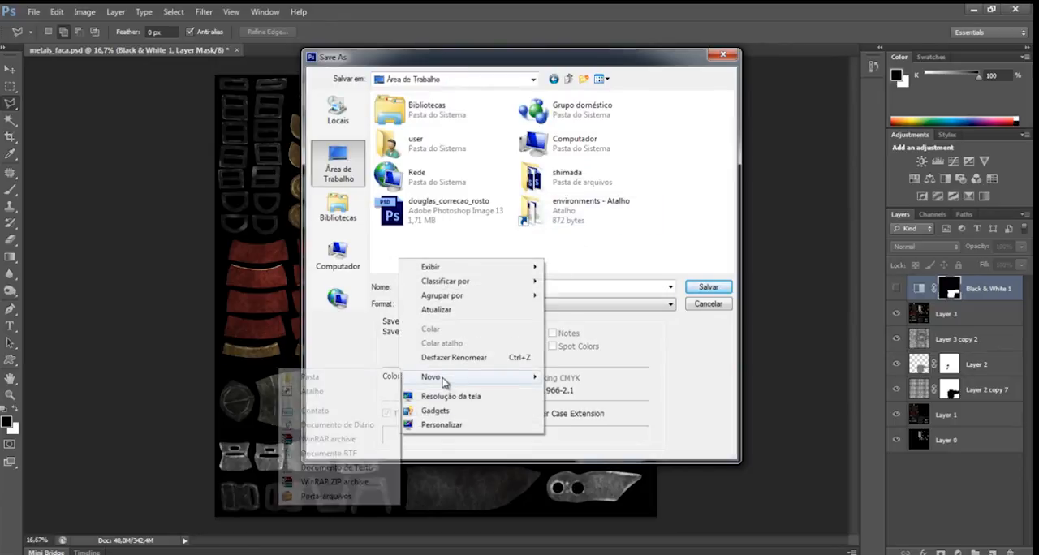
click(325, 378)
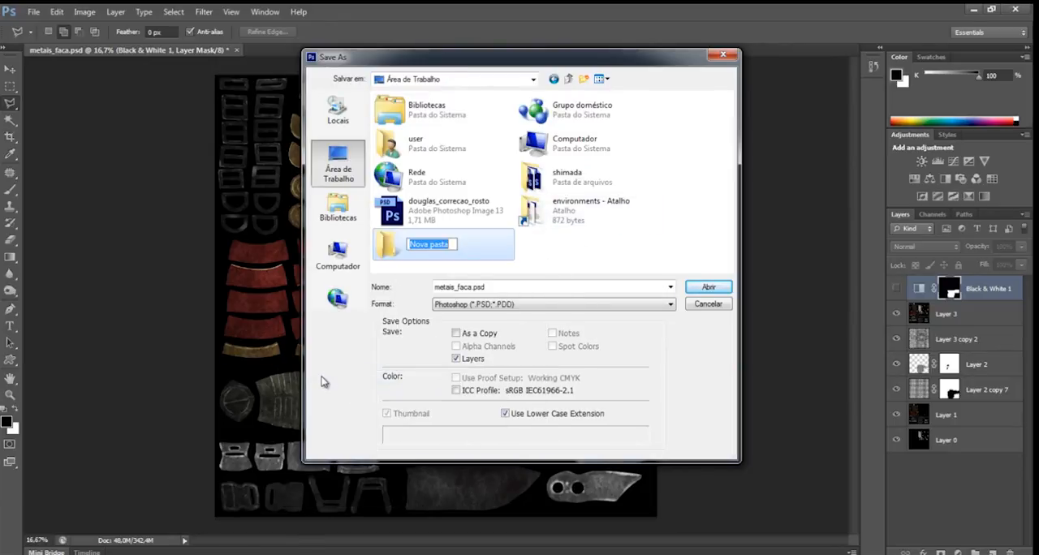
text(t)
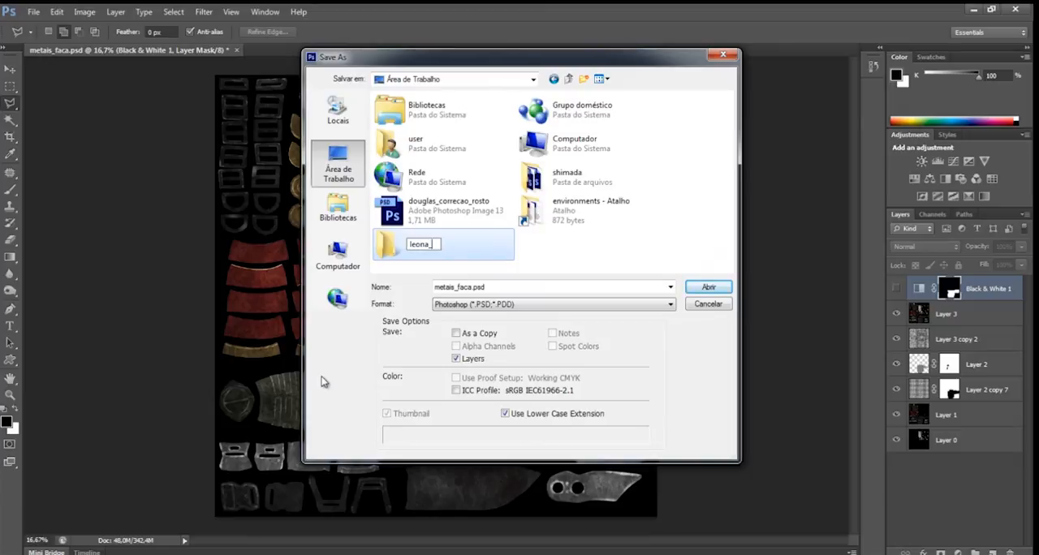
key(Return)
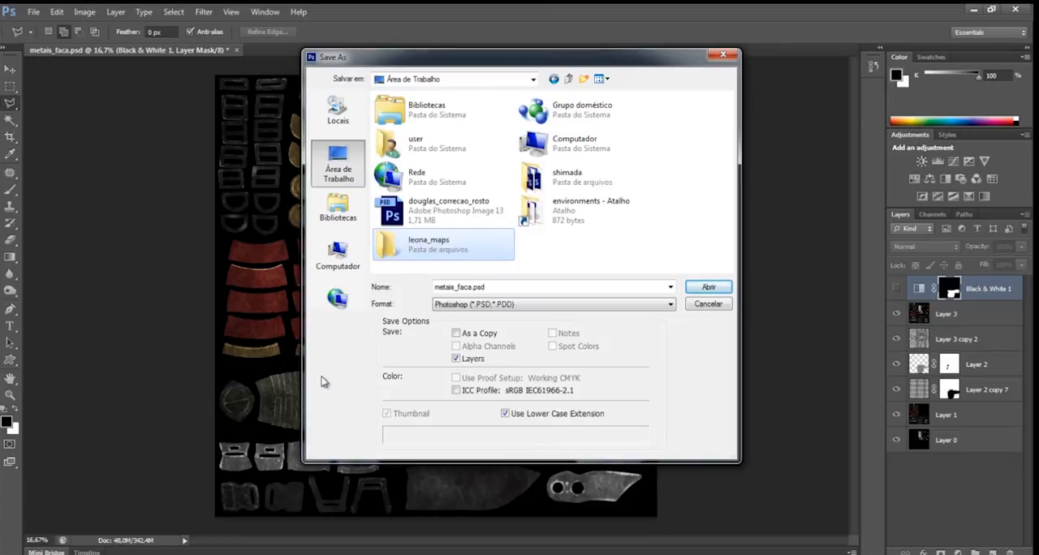
double_click(422, 249)
Save the sheet as a Targa copy named diffuse_map at 16 bits/pixel.
click(493, 305)
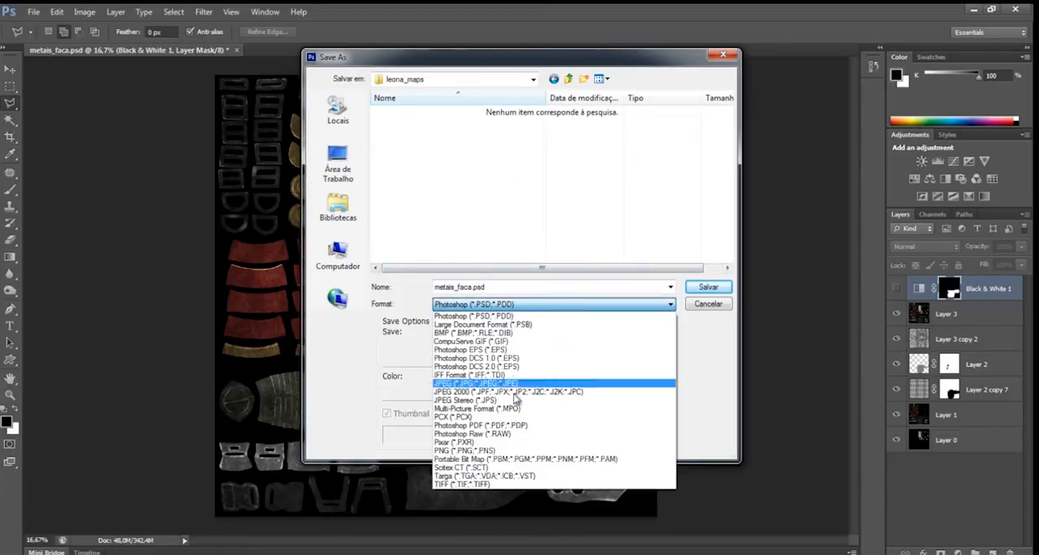
click(474, 478)
double_click(499, 289)
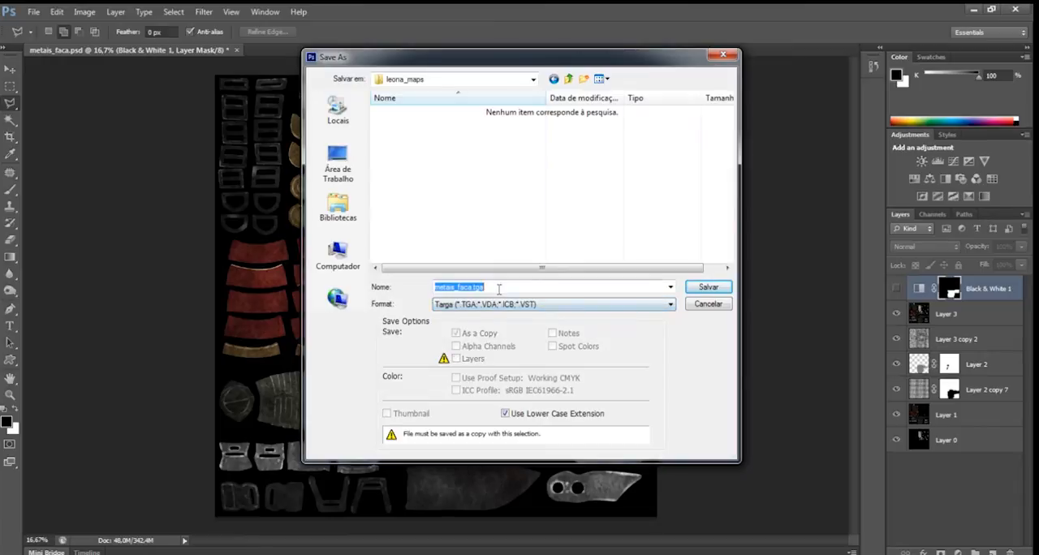
text(diffuse_map)
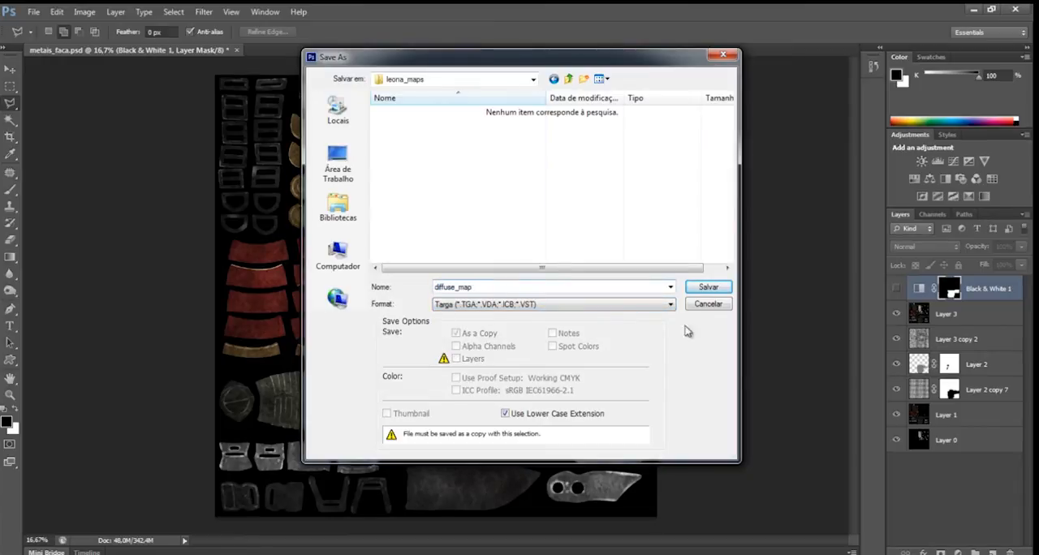
click(709, 286)
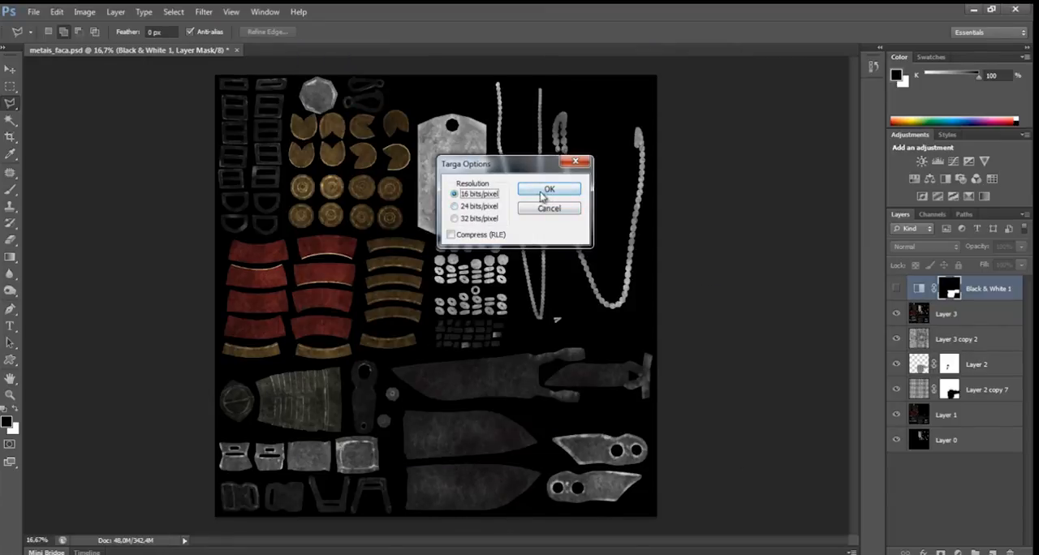
click(544, 193)
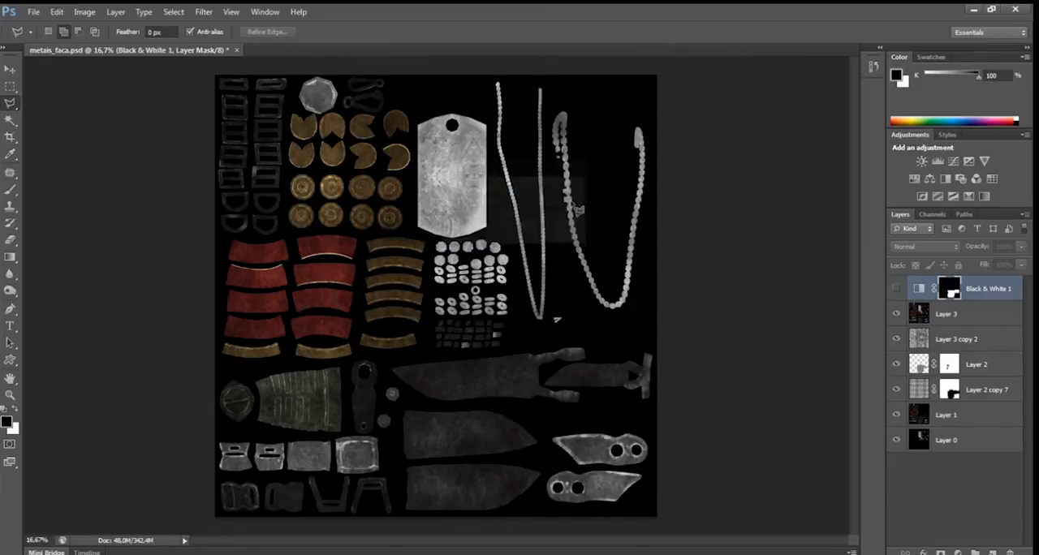
Show the Black & White adjustment again, and add a Curves adjustment clipped to it, undoing the trial brightening of the whole sheet.
click(896, 289)
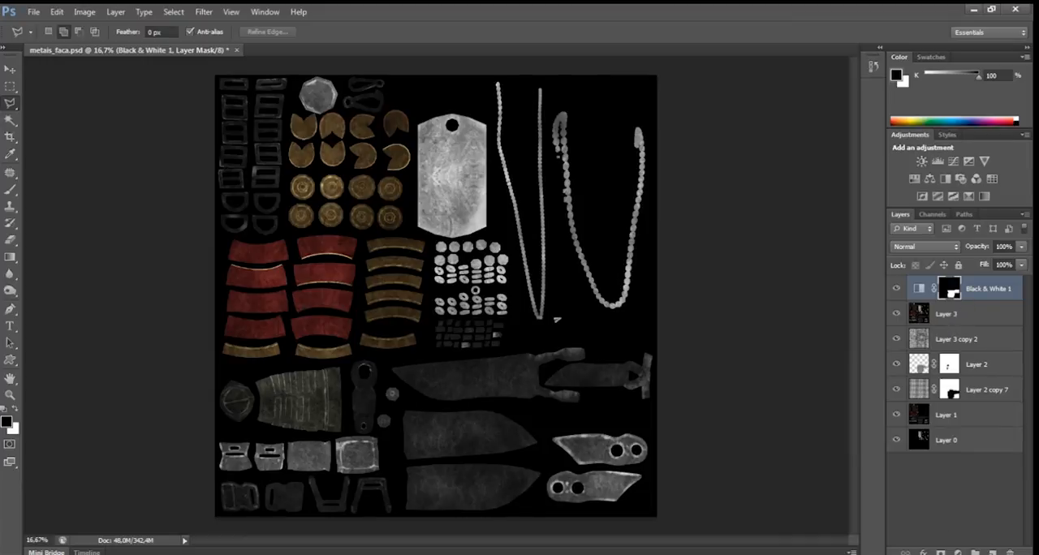
click(958, 553)
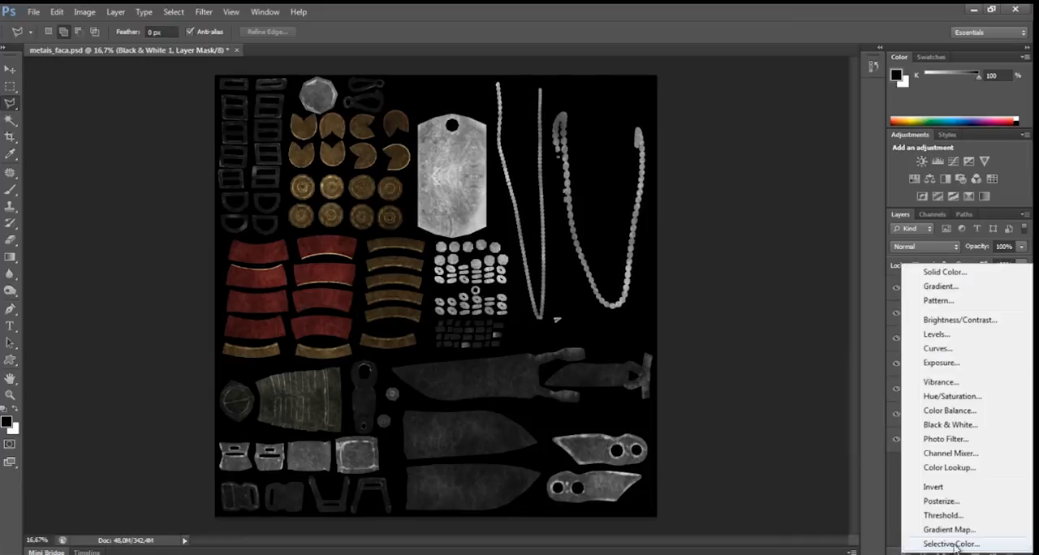
click(944, 351)
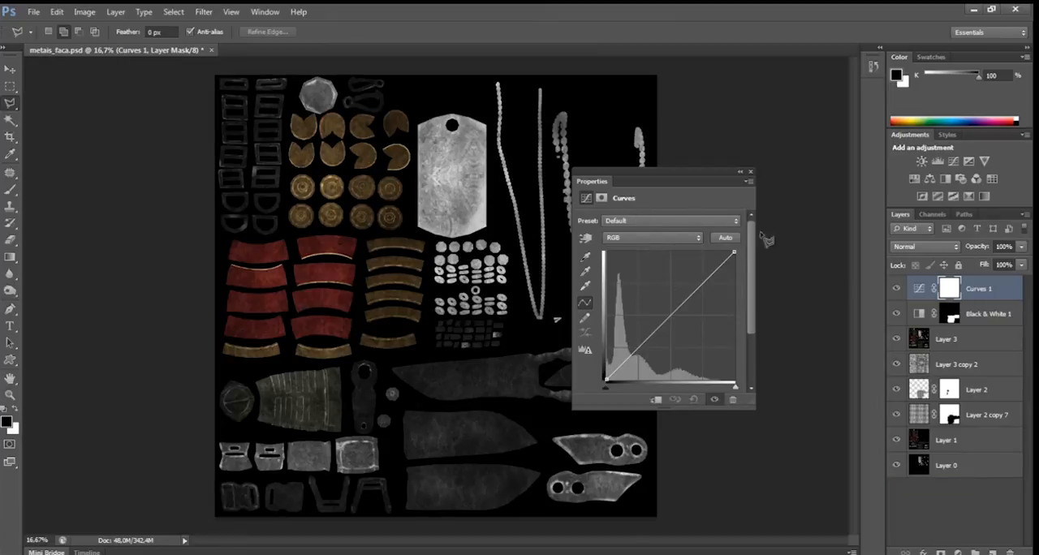
drag(673, 314, 661, 311)
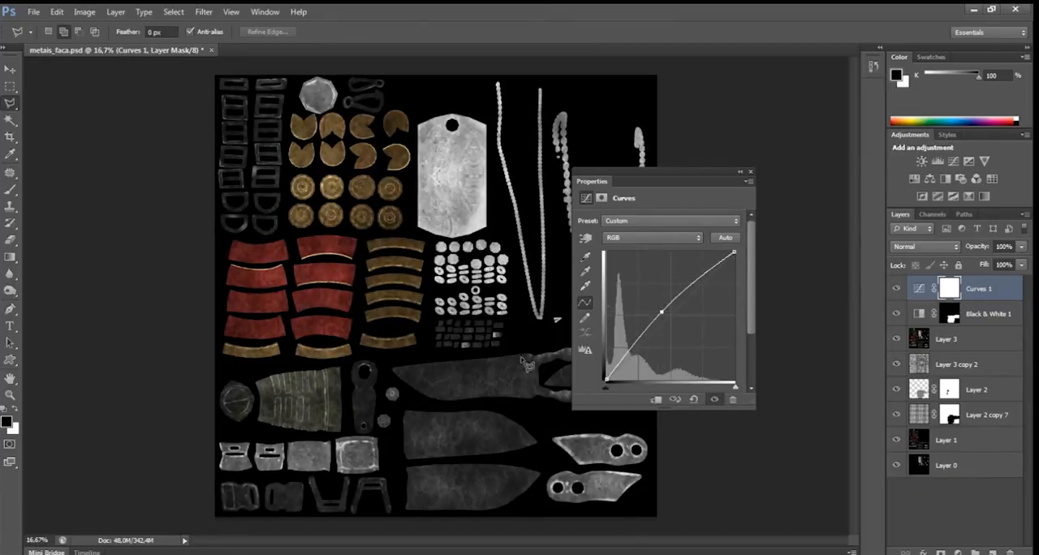
key(ctrl+z)
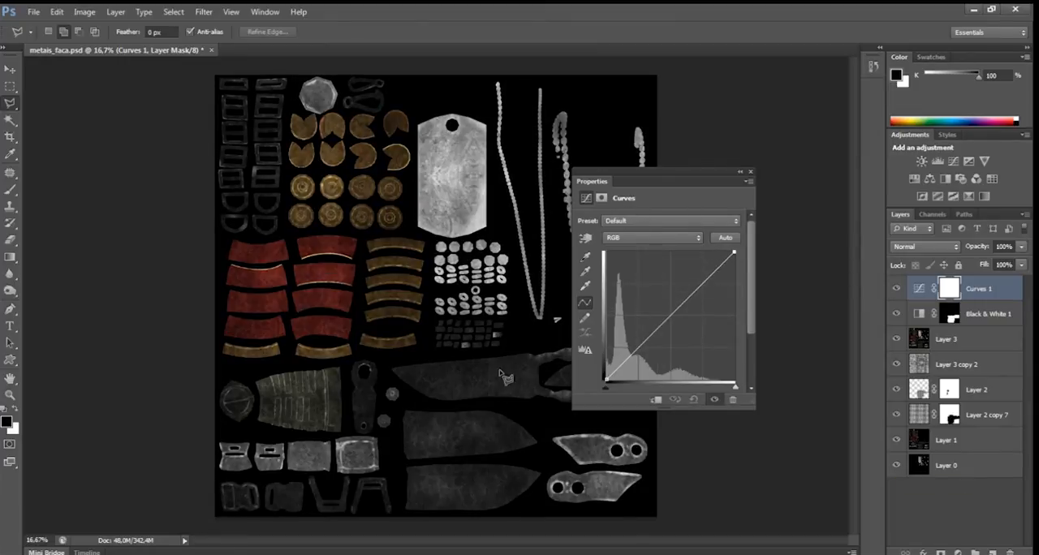
alt+click(934, 306)
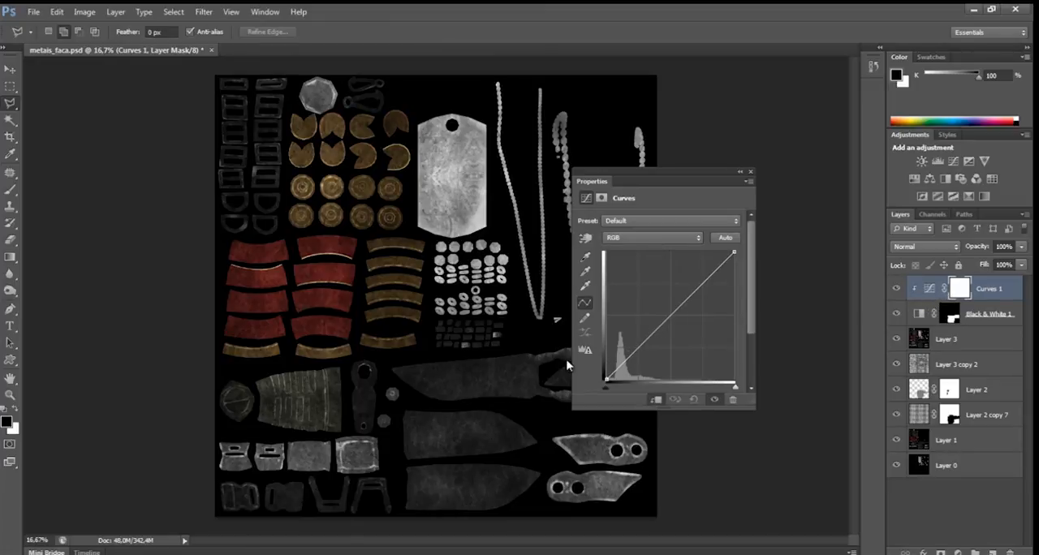
Test strong and near-neutral curves on the knife parts, settle on a moderate brightening, and reopen the Black & White adjustment's settings.
drag(641, 345, 621, 333)
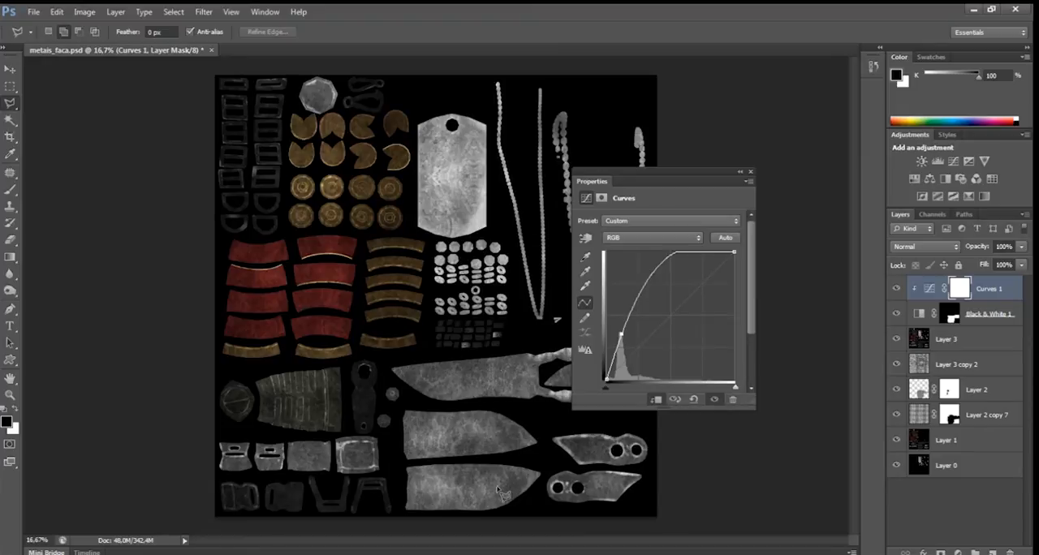
drag(621, 334, 649, 341)
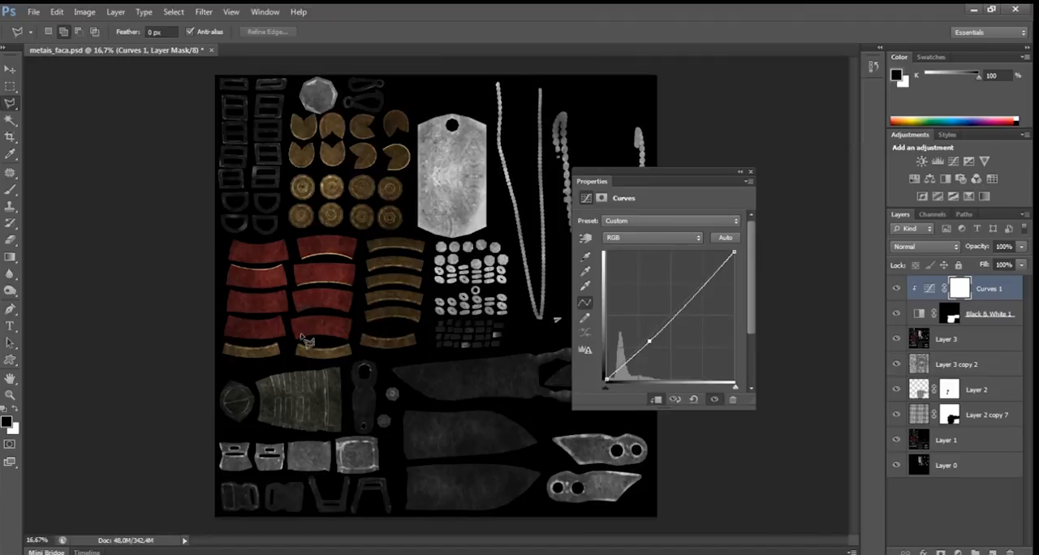
mouse_move(650, 340)
mouse_down()
mouse_move(654, 352)
mouse_move(644, 343)
mouse_up()
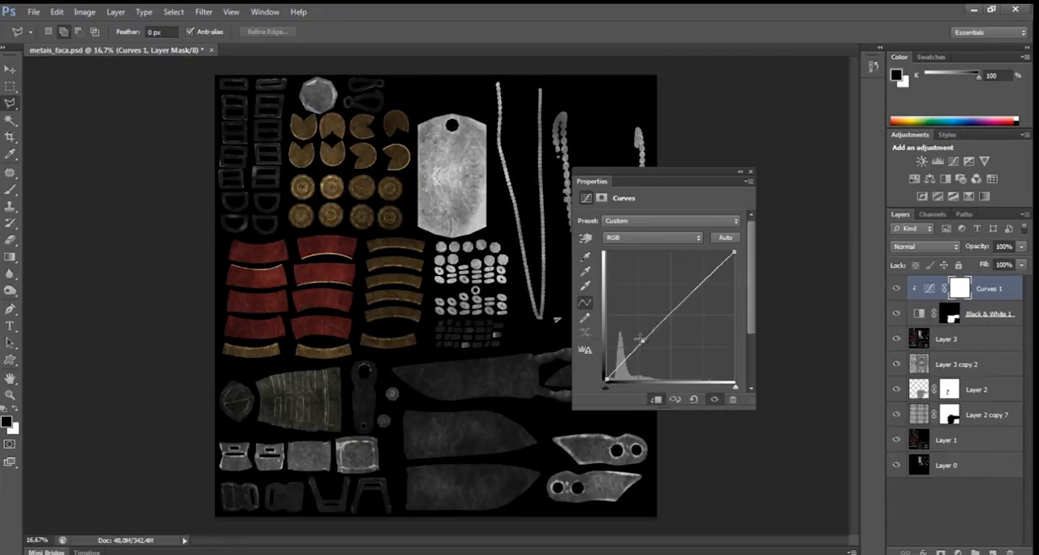
drag(641, 339, 634, 330)
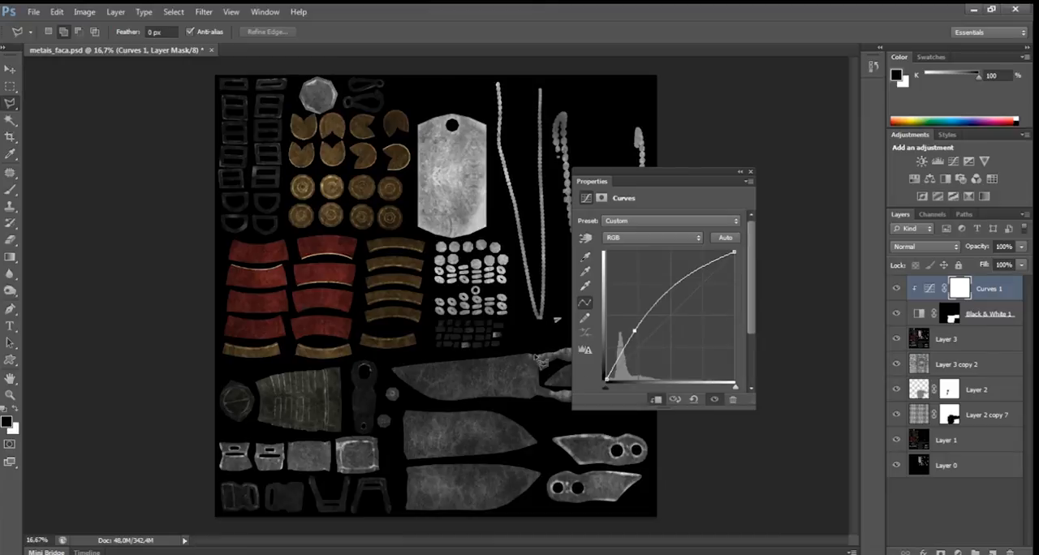
click(964, 316)
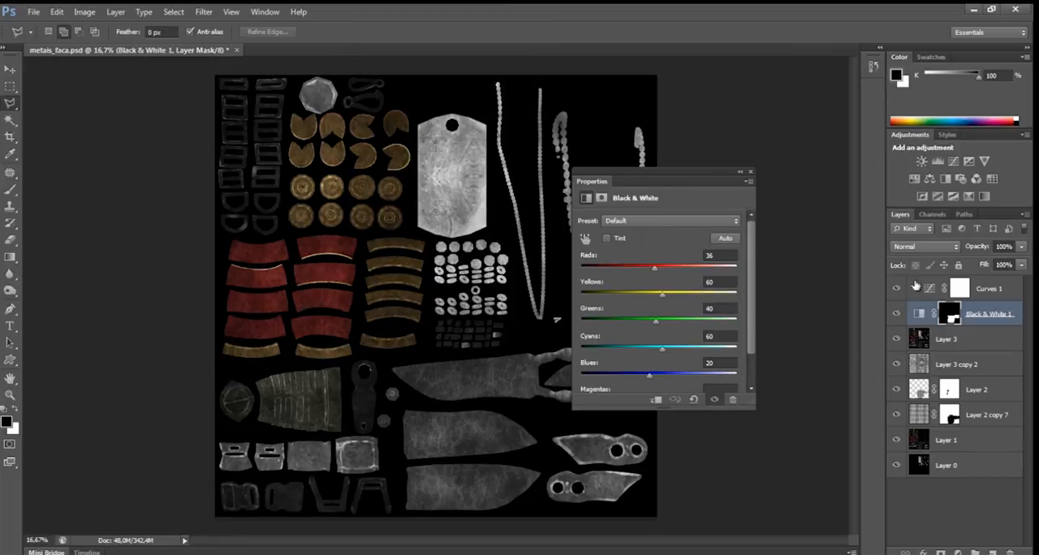
Add a second Curves adjustment above the whole layer stack, with a near-neutral control point in its darker tones.
click(987, 290)
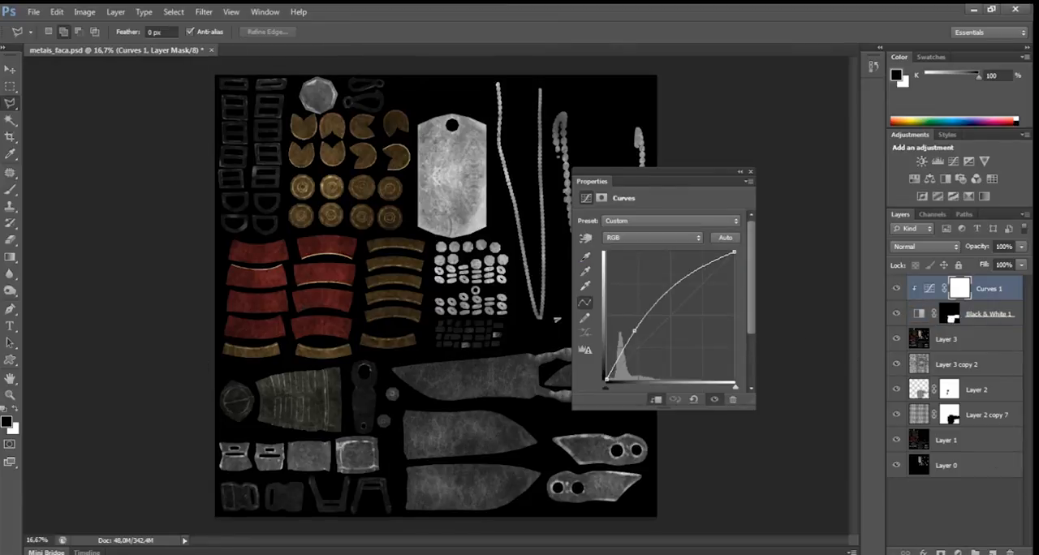
click(957, 551)
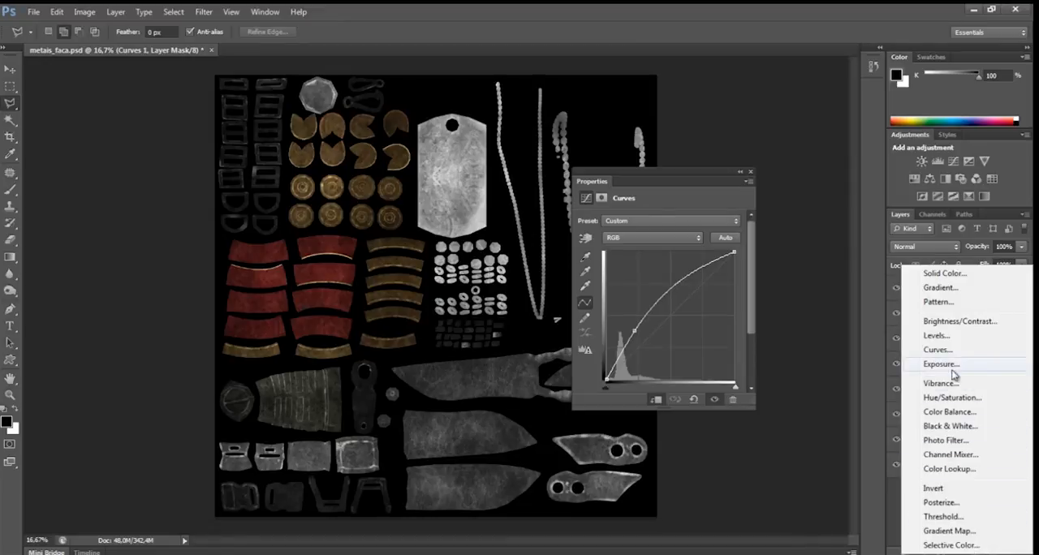
click(935, 350)
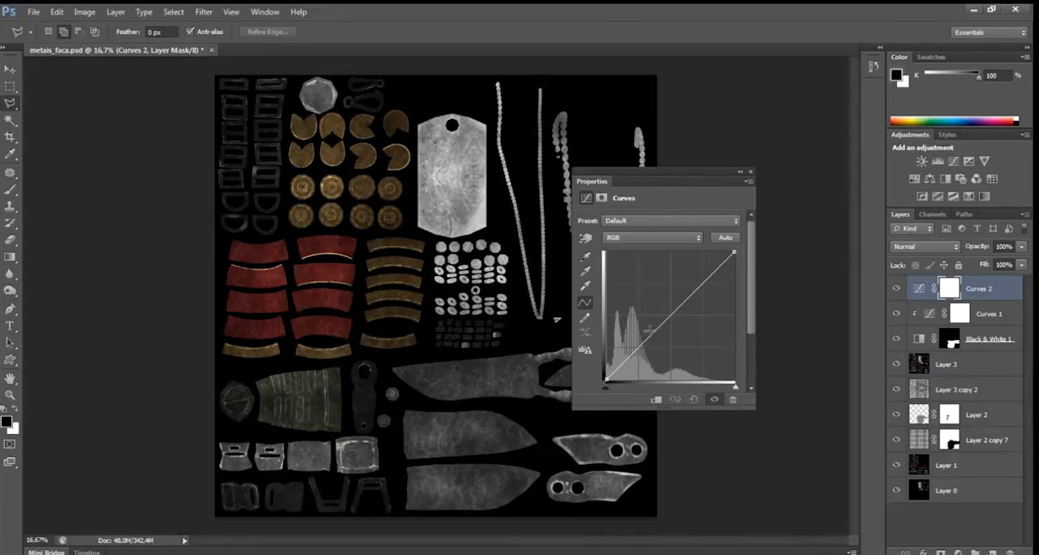
mouse_move(644, 340)
mouse_down()
mouse_move(636, 315)
mouse_move(640, 340)
mouse_up()
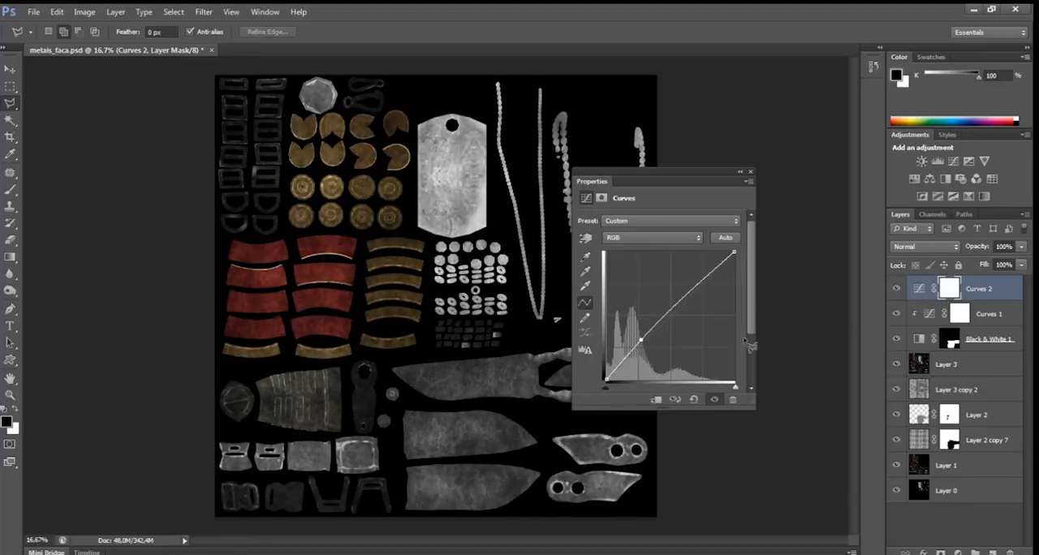
Load the Black & White adjustment's mask as a selection and fill it with black on the Curves 2 mask to exclude the knife parts.
click(948, 340)
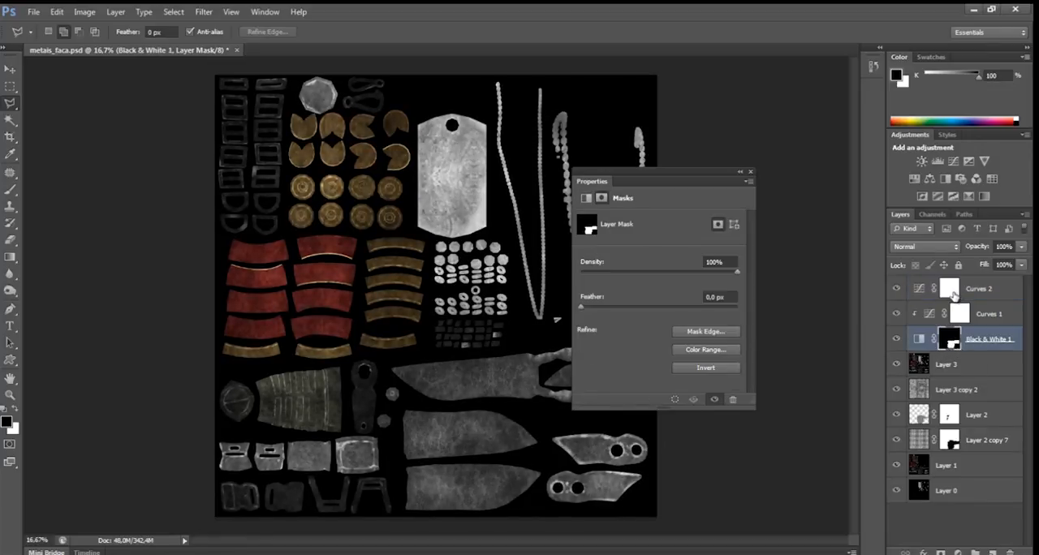
ctrl+click(953, 346)
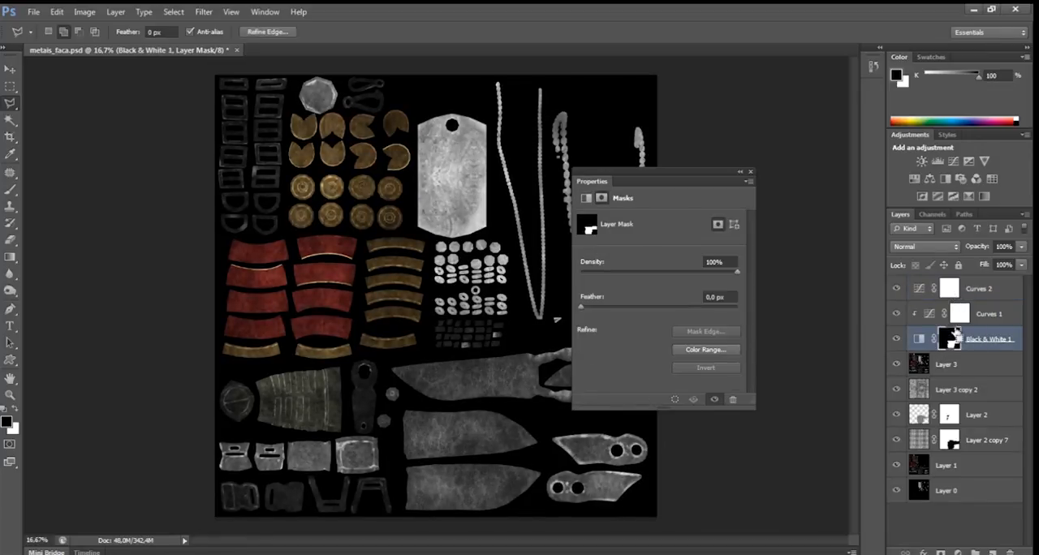
click(947, 289)
key(x)
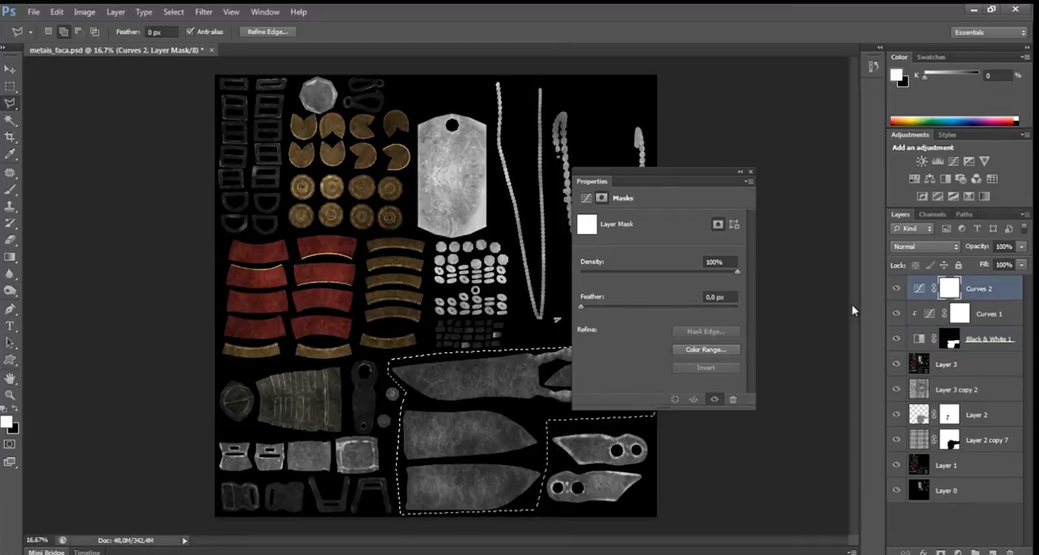
key(ctrl+BackSpace)
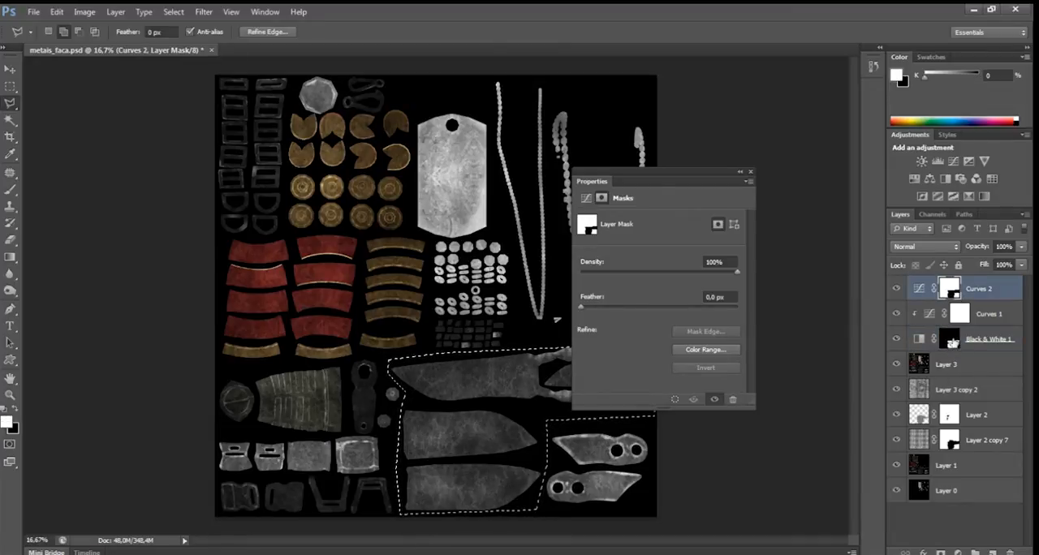
Try darkening, strongly brightening and moderately brightening curves in Curves 2 on the parts outside the knife area.
click(918, 289)
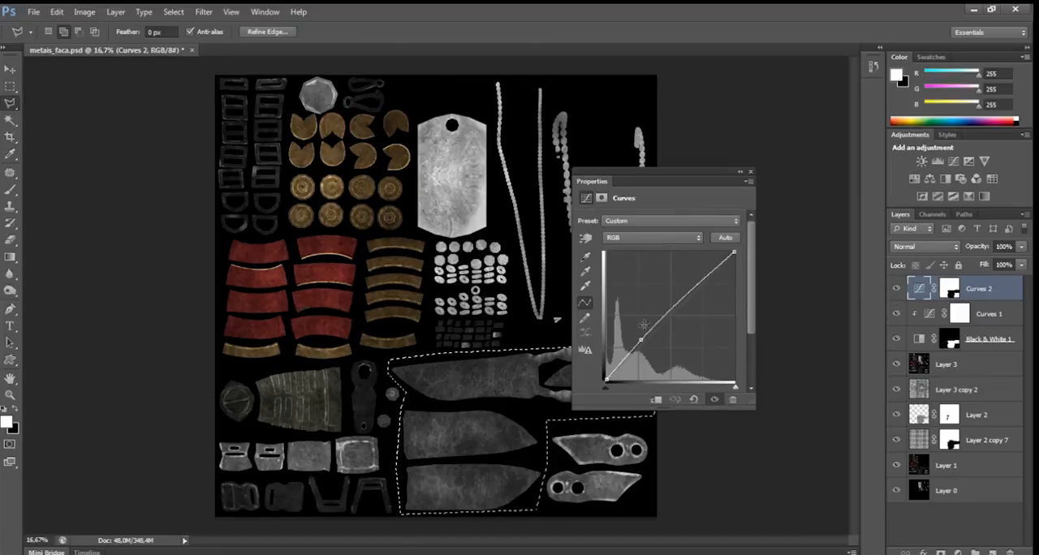
mouse_move(640, 340)
mouse_down()
mouse_move(633, 333)
mouse_move(652, 350)
mouse_up()
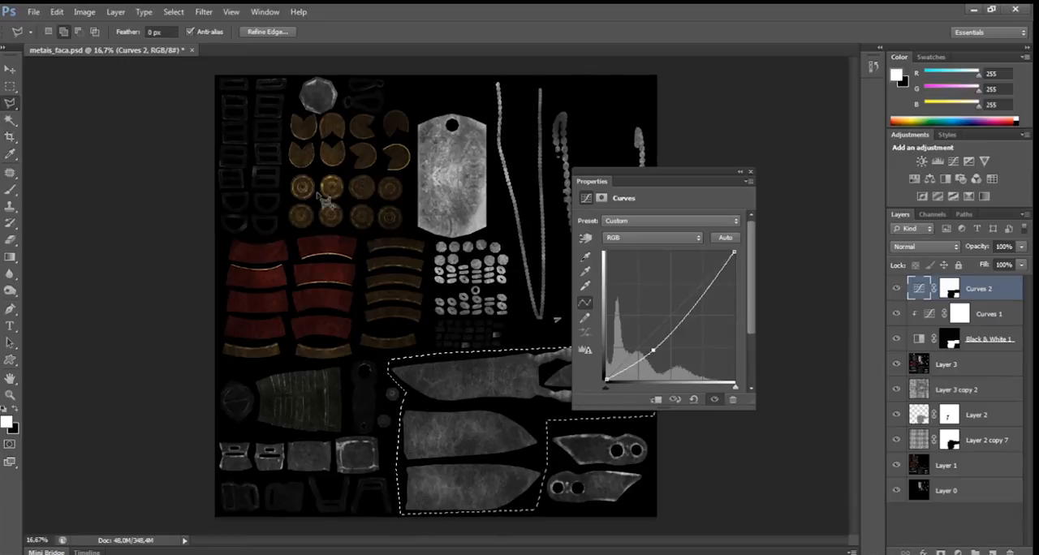
drag(653, 349, 639, 318)
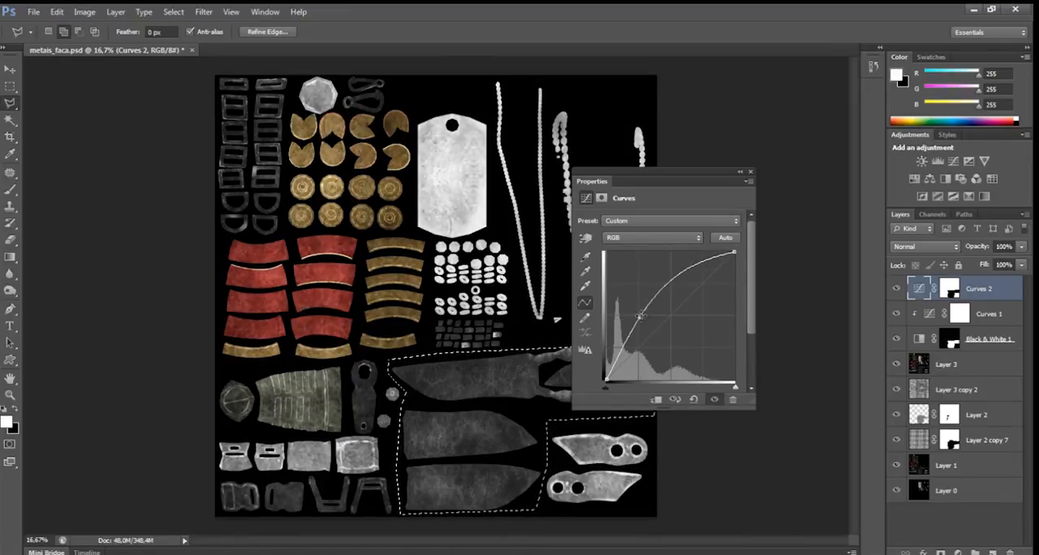
drag(641, 317, 643, 326)
key(ctrl+shift+s)
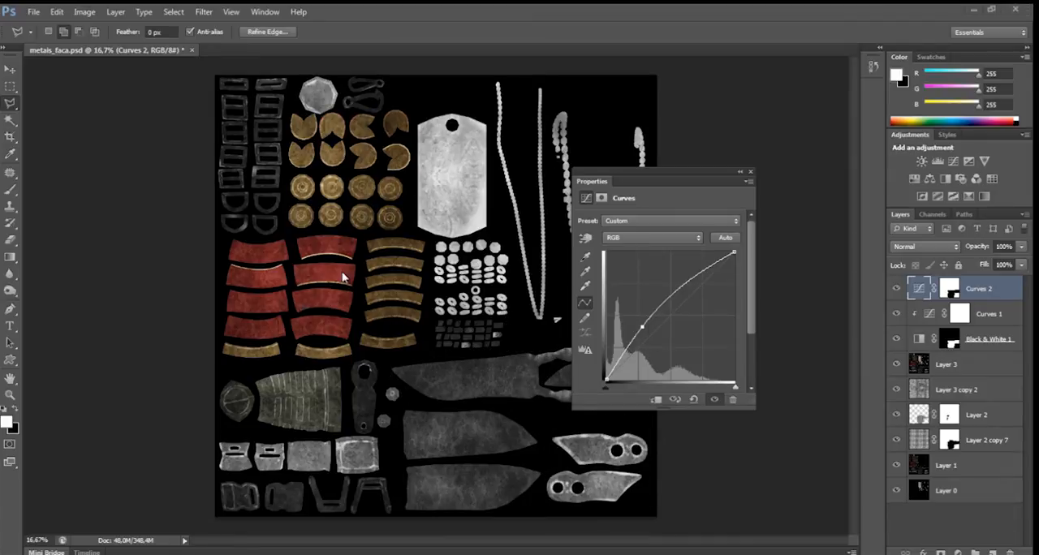
Shape Curves 2 into an S-curve that darkens the shadows and brightens the highlights of the gold, red and light metal parts.
key(ctrl+plus)
key(ctrl+plus)
key(ctrl+plus)
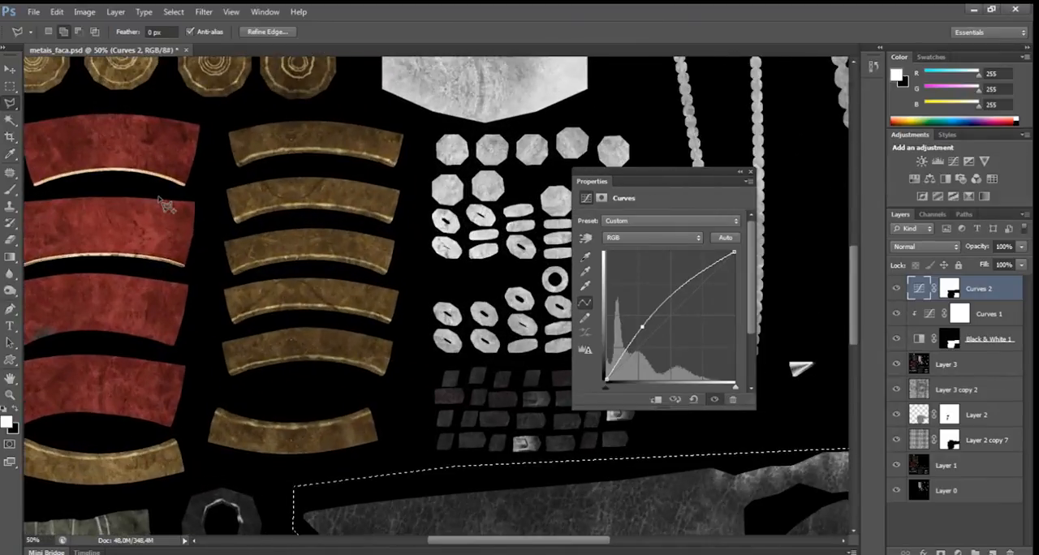
drag(177, 84, 341, 246)
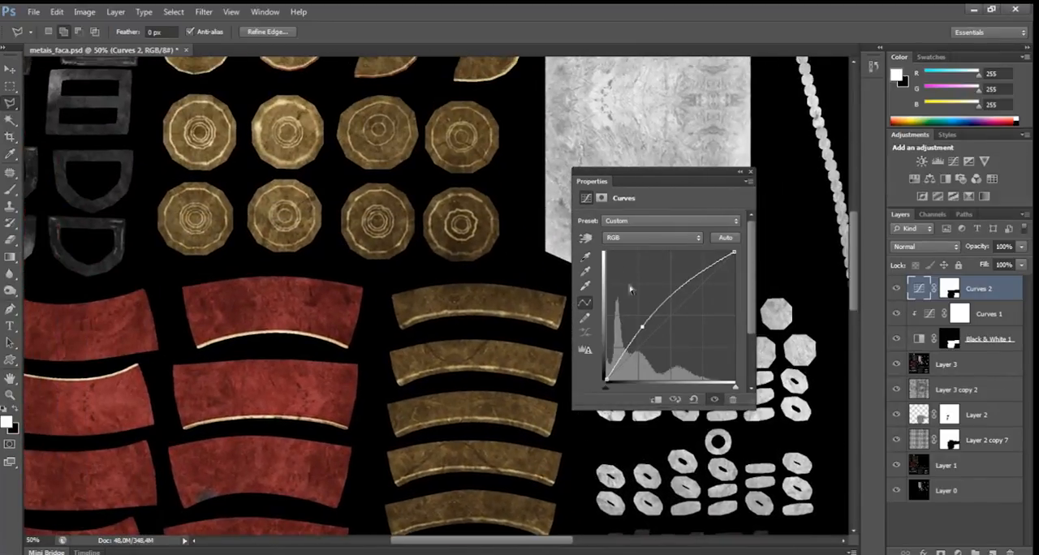
drag(642, 327, 655, 343)
drag(703, 288, 693, 280)
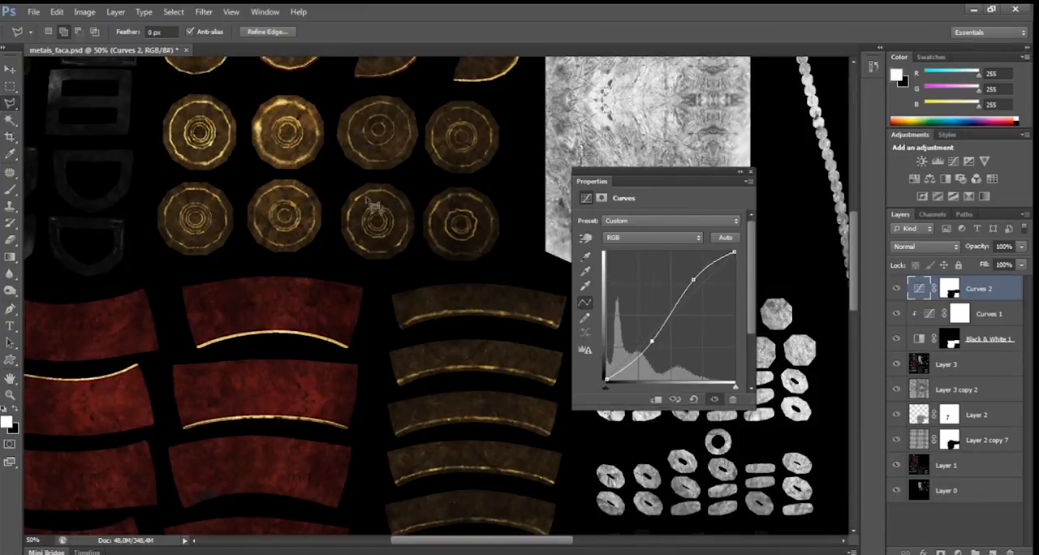
Inspect the gold discs up close, then raise the S-curve's highlight point and lift its shadow point moderately in Curves 2.
key(ctrl+plus)
key(ctrl+plus)
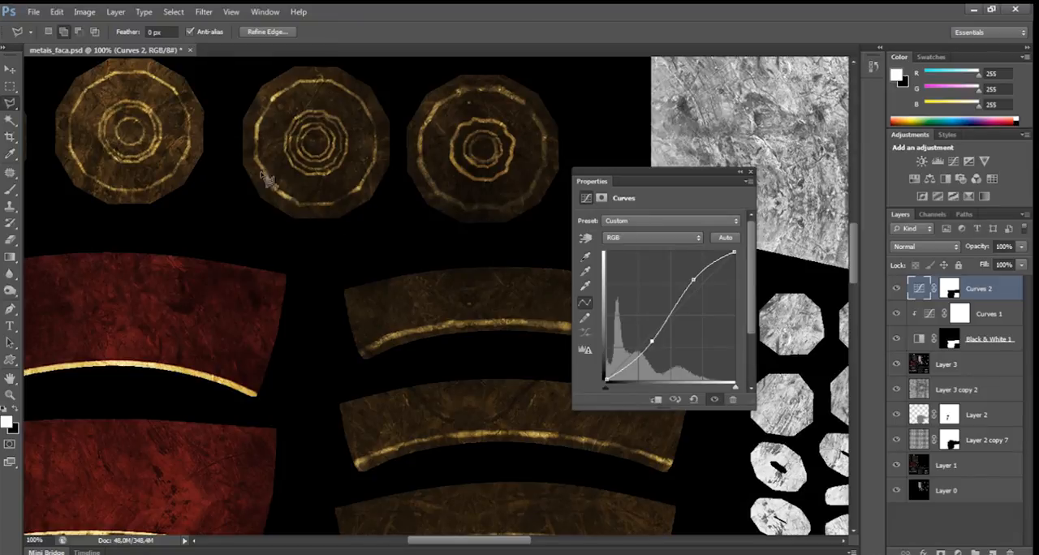
drag(220, 104, 410, 179)
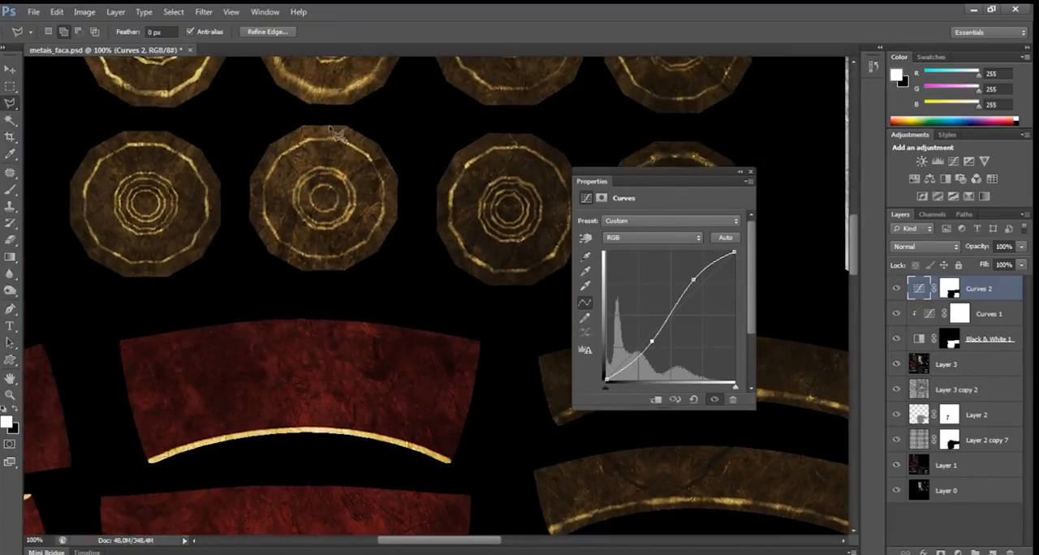
drag(241, 173, 414, 211)
scroll(368, 186, down, 5)
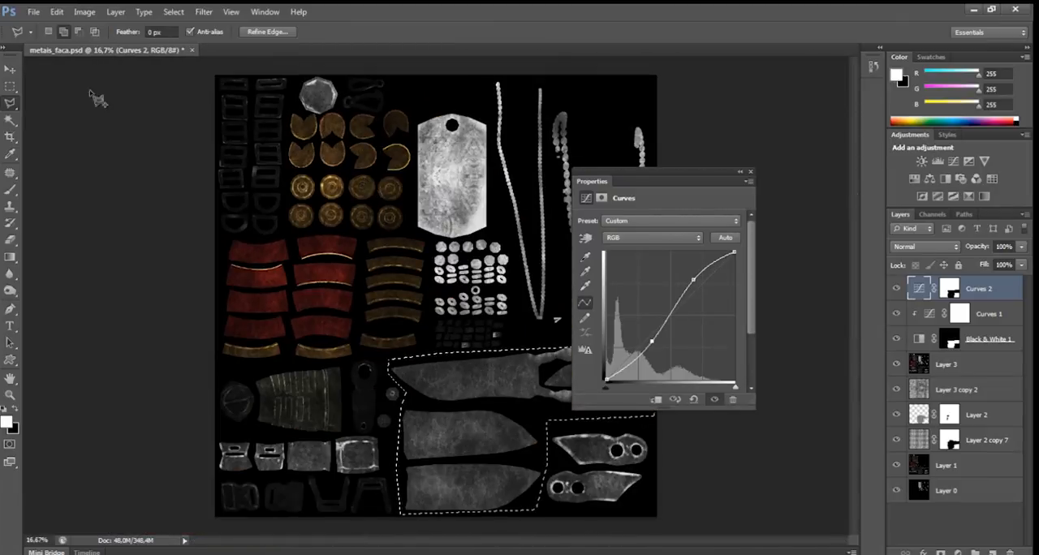
drag(693, 279, 687, 275)
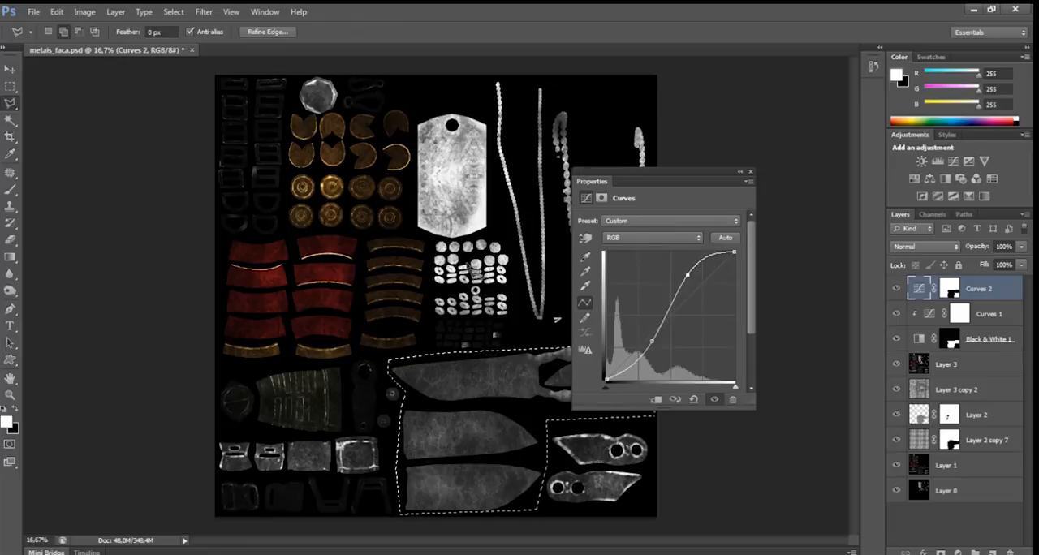
drag(652, 343, 639, 335)
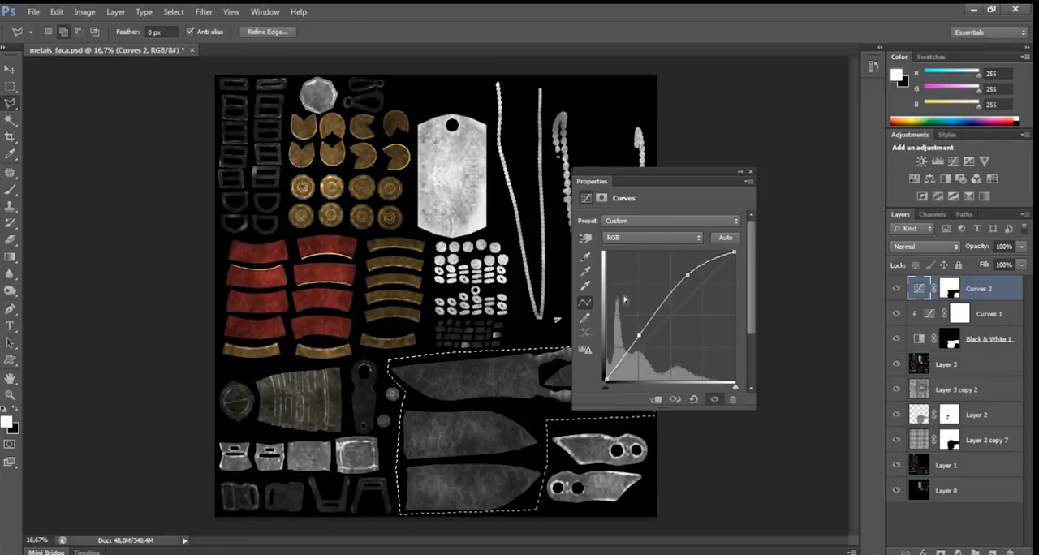
drag(641, 333, 643, 339)
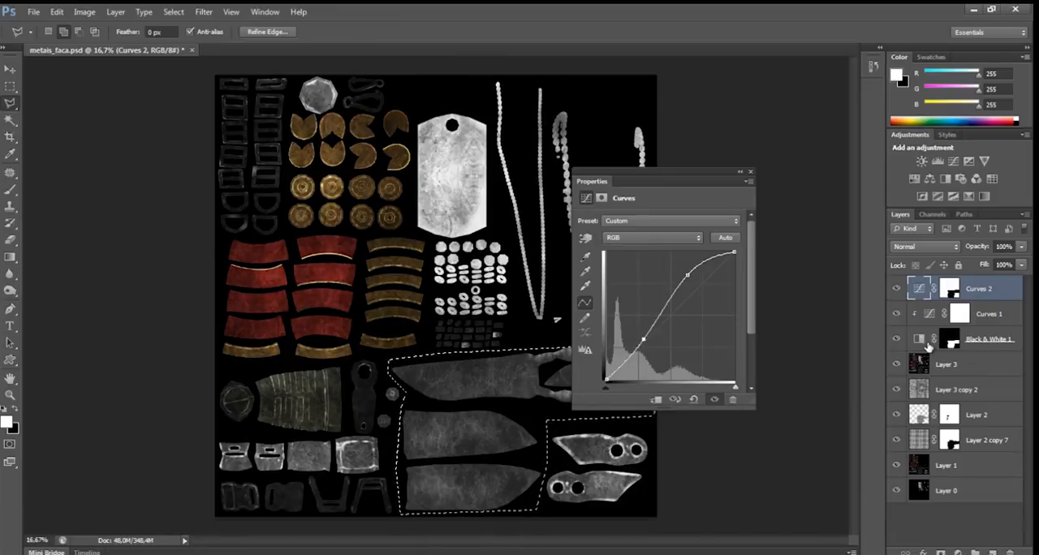
Reduce the knife parts' brightening in the clipped Curves 1 adjustment, close its settings and clear the selection.
click(925, 341)
click(924, 315)
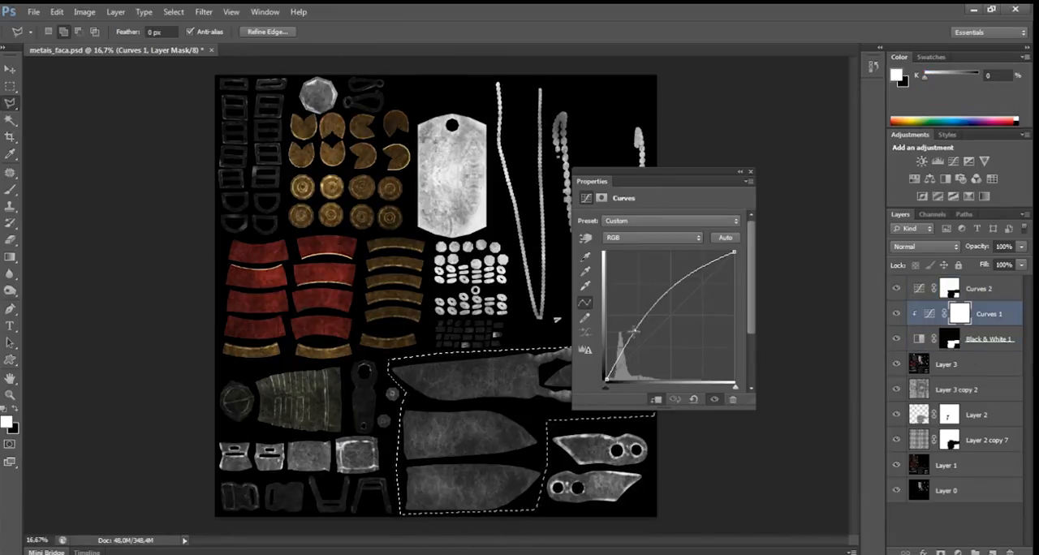
drag(633, 330, 642, 334)
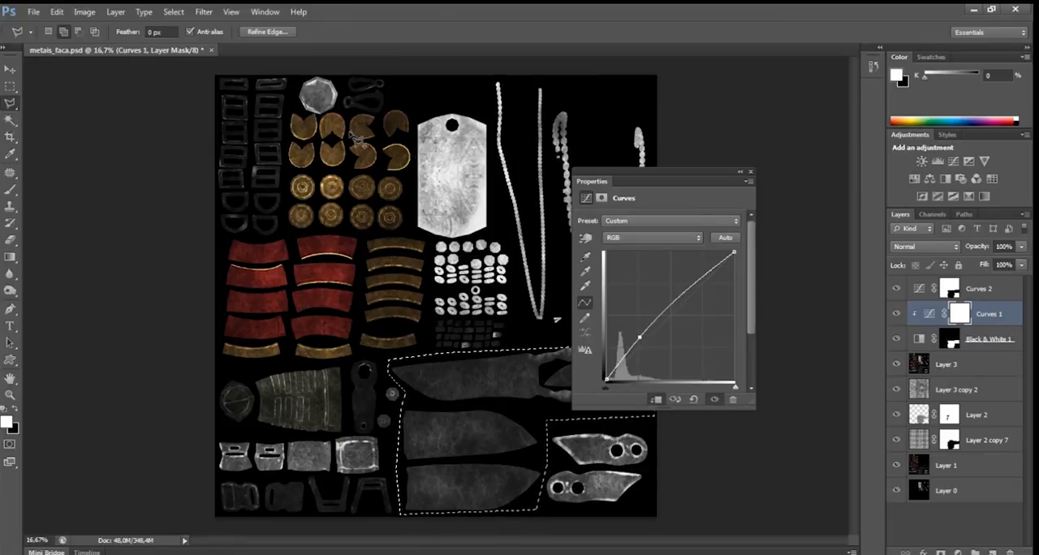
click(749, 176)
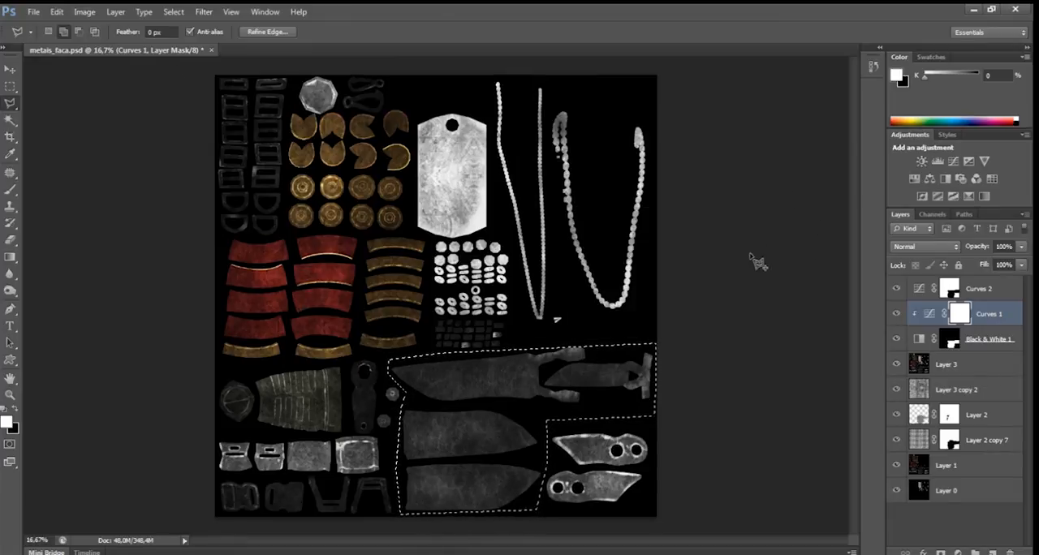
key(ctrl+d)
Save the sheet as a Targa copy named reflection_map in the desktop's leona_maps folder at 16 bits/pixel.
click(33, 11)
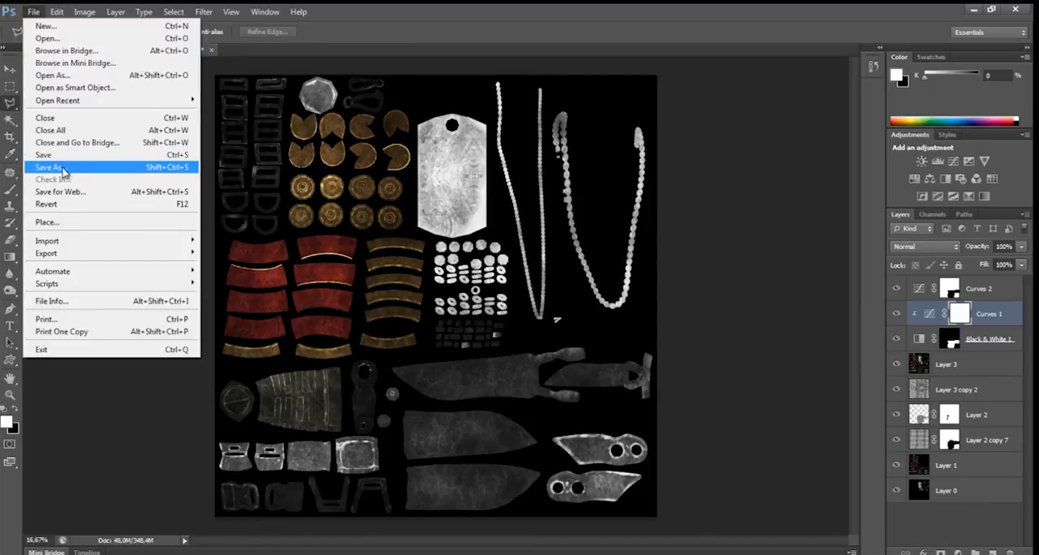
click(63, 168)
click(354, 169)
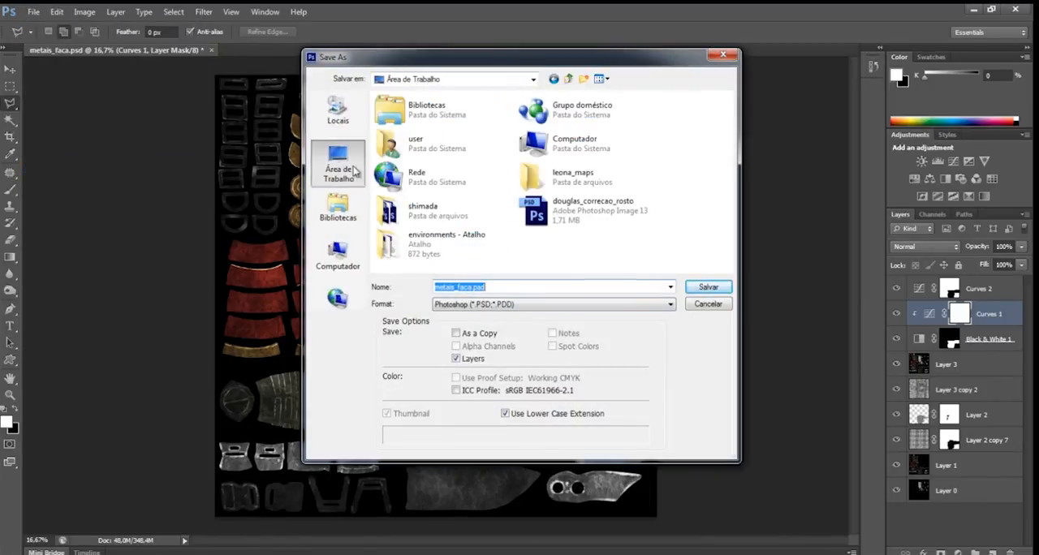
click(570, 182)
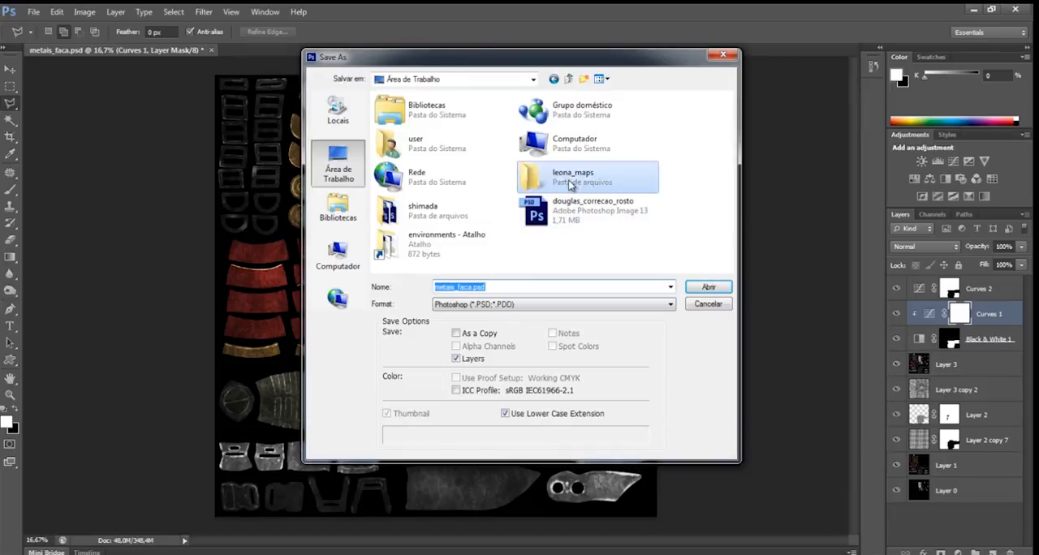
double_click(571, 182)
click(505, 304)
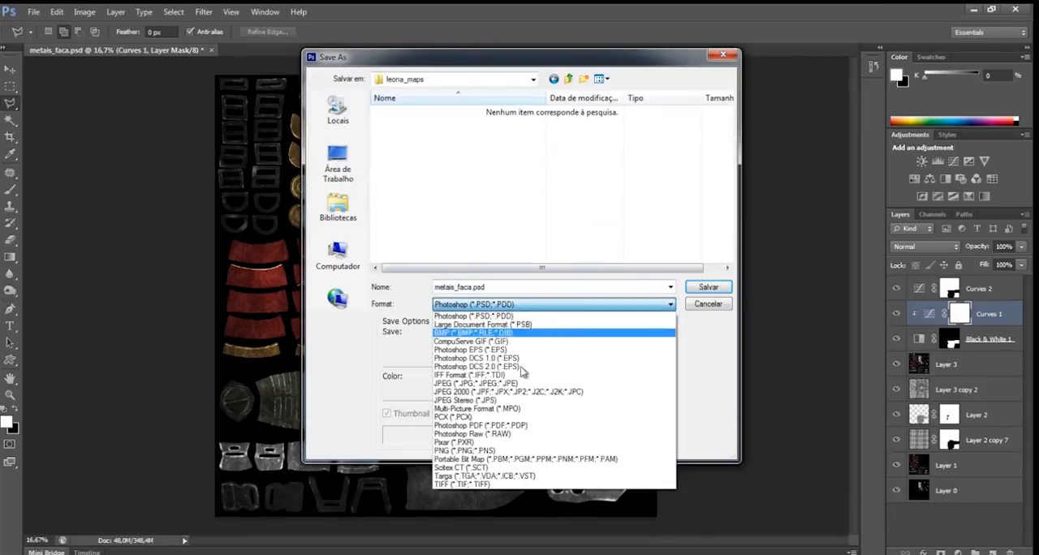
click(450, 476)
double_click(494, 287)
text(flection_map)
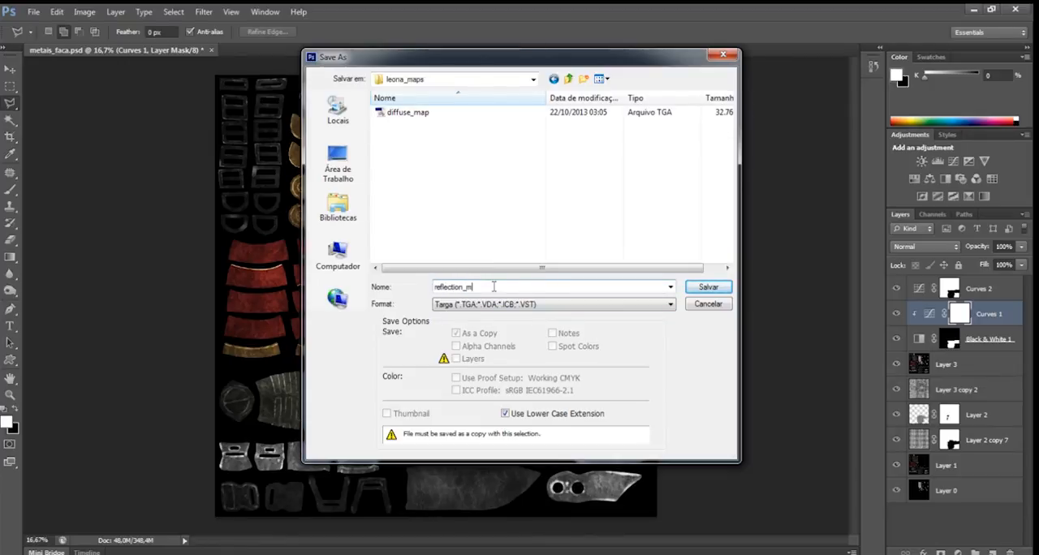
click(708, 289)
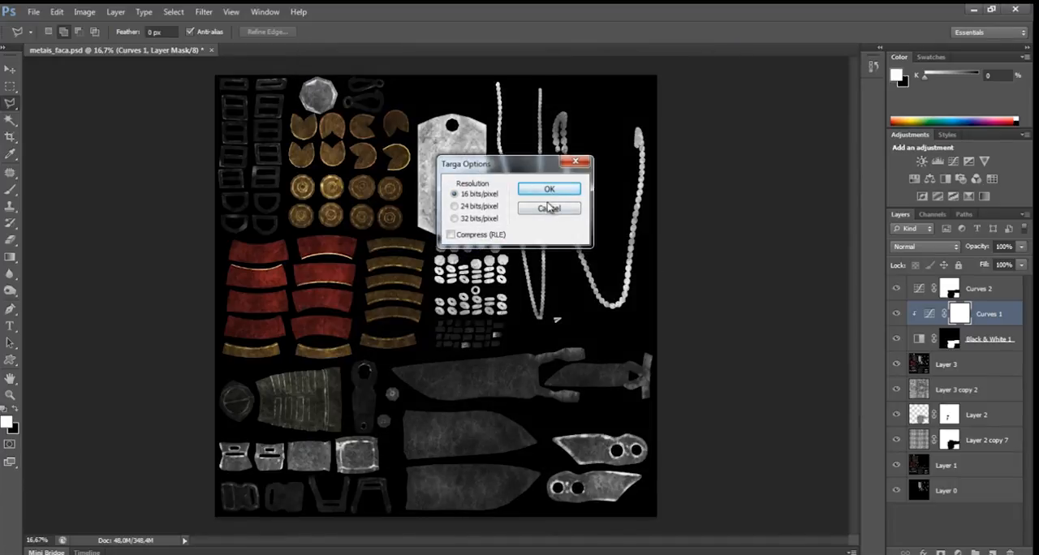
click(562, 192)
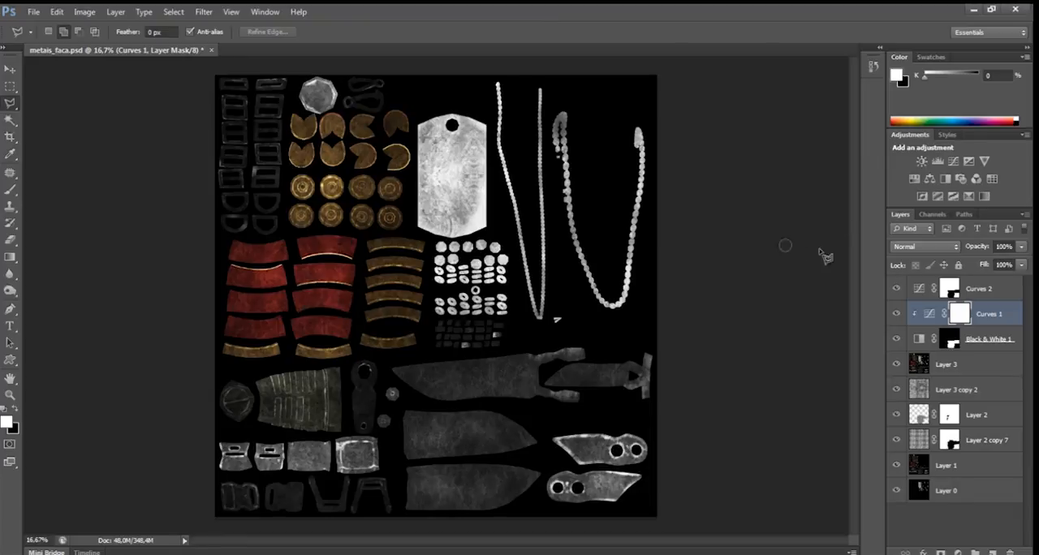
Hide the Curves 2, Curves 1 and Black & White 1 adjustments and every texture layer above Layer 1, leaving only Layer 1 and Layer 0 displayed.
click(896, 289)
click(896, 314)
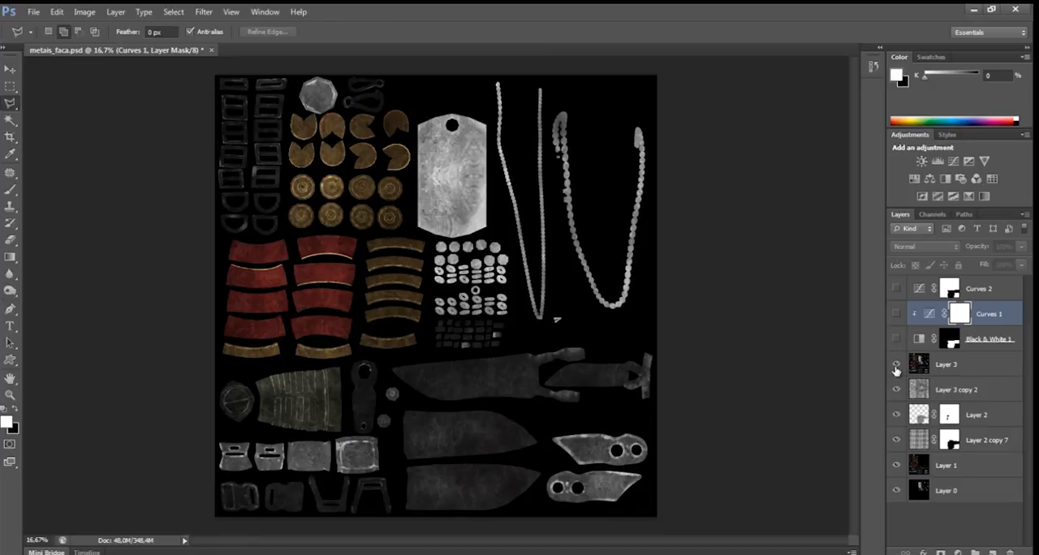
drag(896, 366, 897, 465)
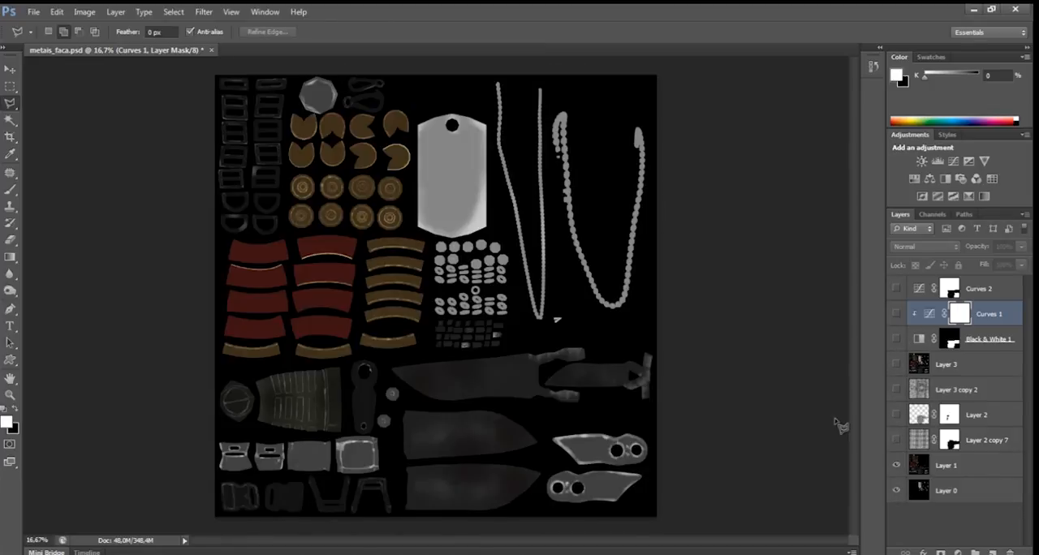
key(ctrl+plus)
drag(613, 299, 565, 222)
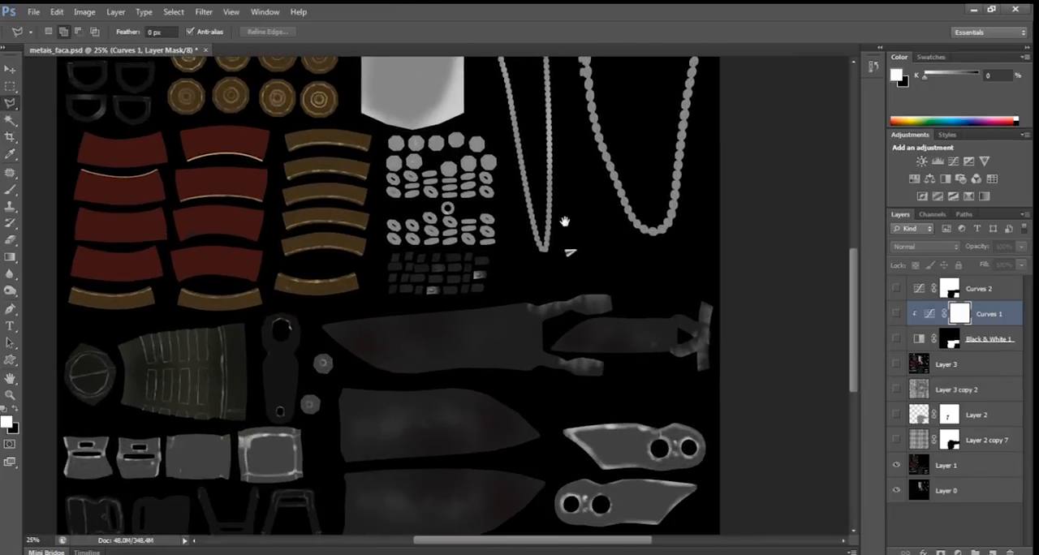
Show the Layer 2 copy 7 and Layer 2 textures again, and preview Layer 3 copy 2 over the sheet.
click(896, 414)
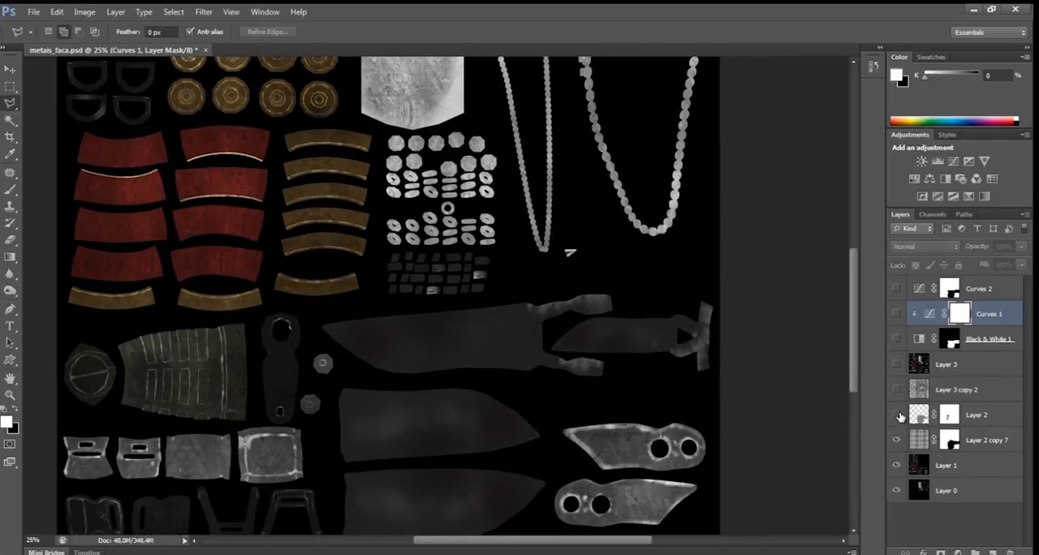
drag(704, 438, 603, 271)
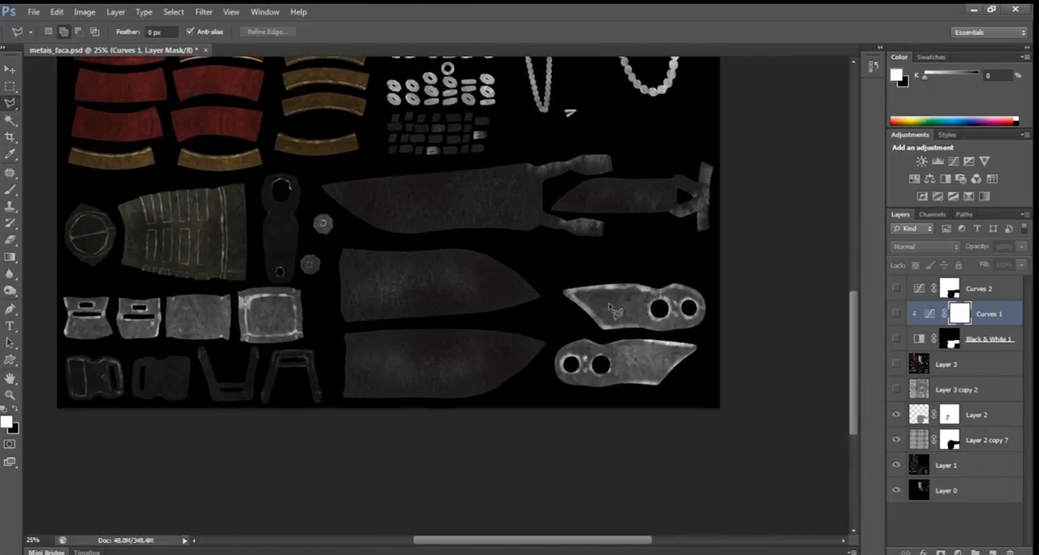
click(898, 390)
drag(669, 299, 815, 467)
click(897, 392)
click(894, 391)
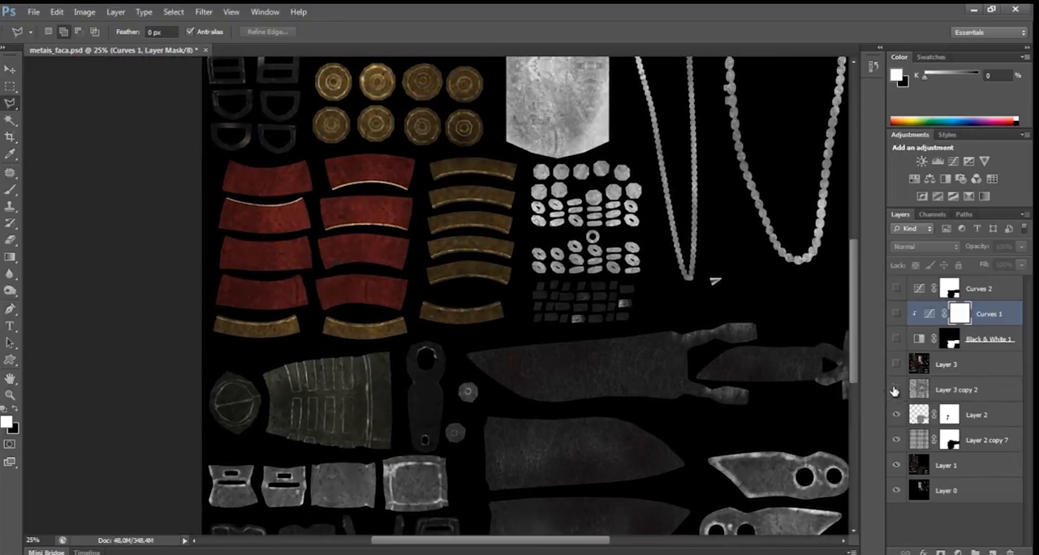
Compare the gold discs and knife parts with Layer 3 copy 2 on and off, leaving that layer hidden.
drag(600, 299, 569, 388)
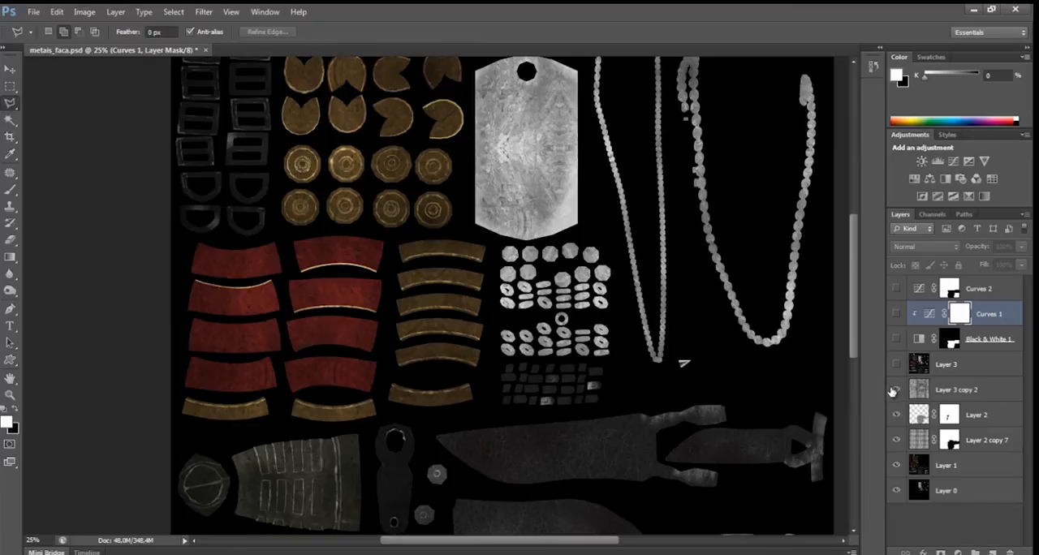
click(896, 390)
click(896, 390)
drag(728, 378, 721, 274)
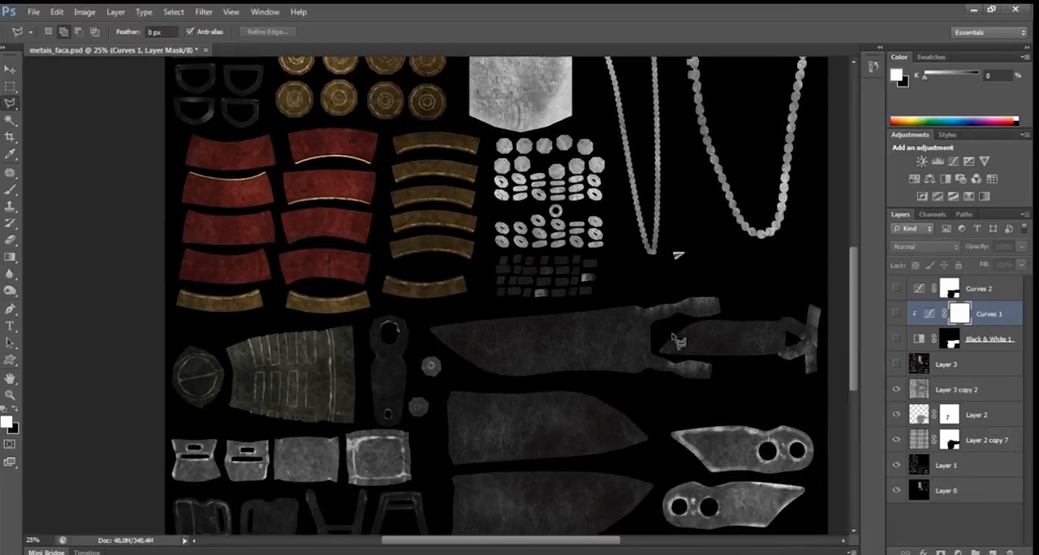
click(897, 392)
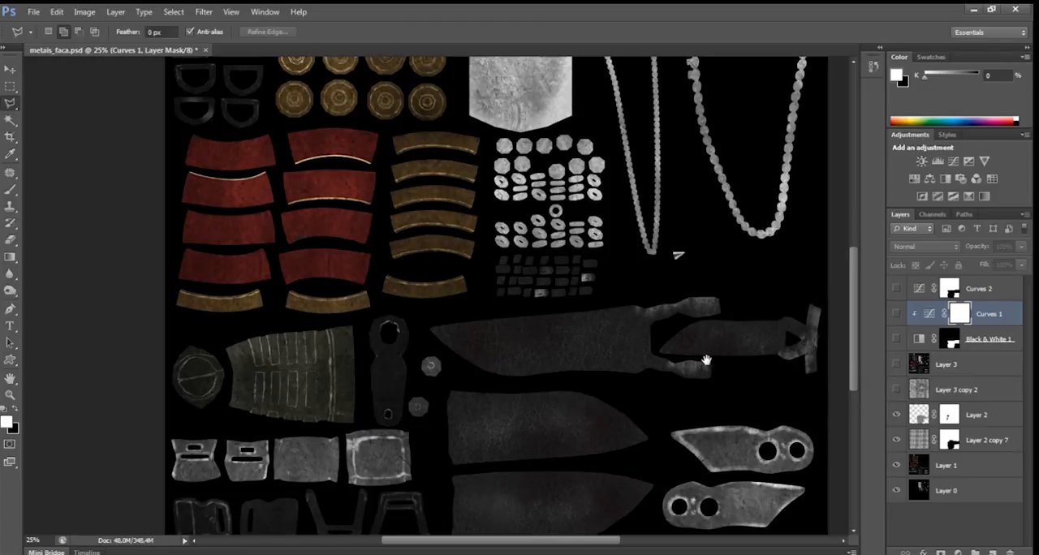
drag(705, 360, 656, 301)
Check the blend modes of Layer 3 copy 2, Layer 2 and Layer 1, and view the whole sheet.
click(952, 393)
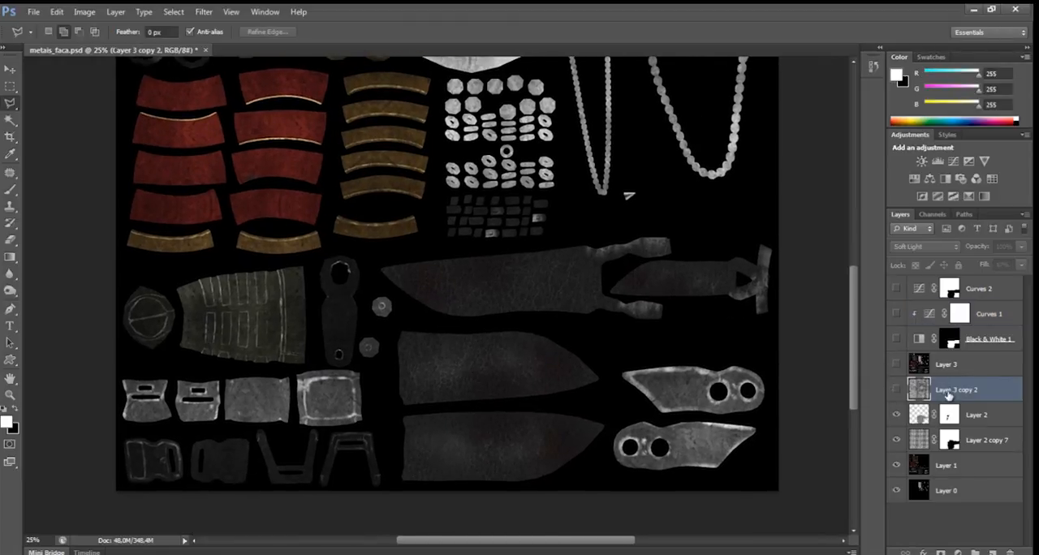
drag(849, 381, 824, 322)
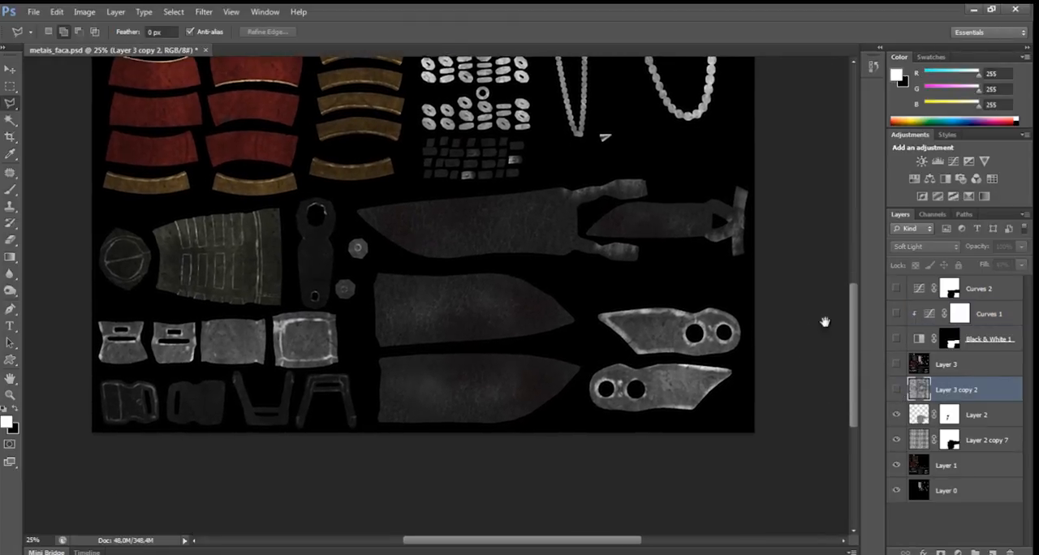
click(980, 421)
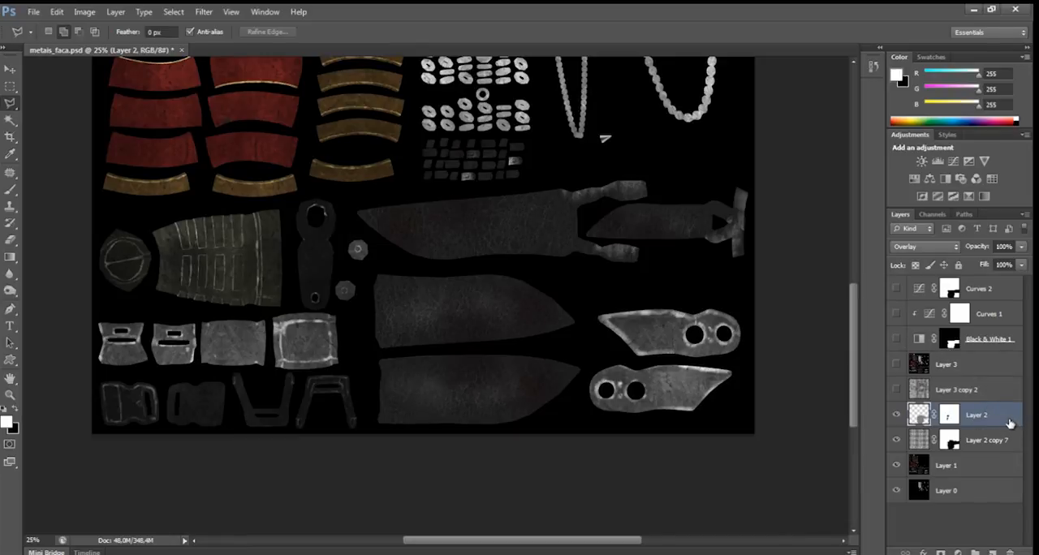
click(943, 470)
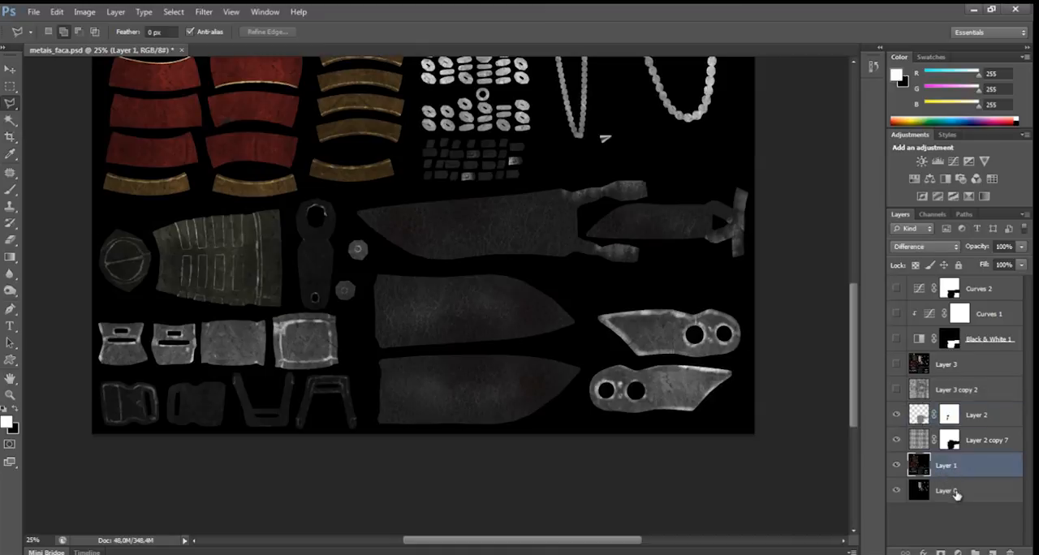
scroll(714, 384, down, 1)
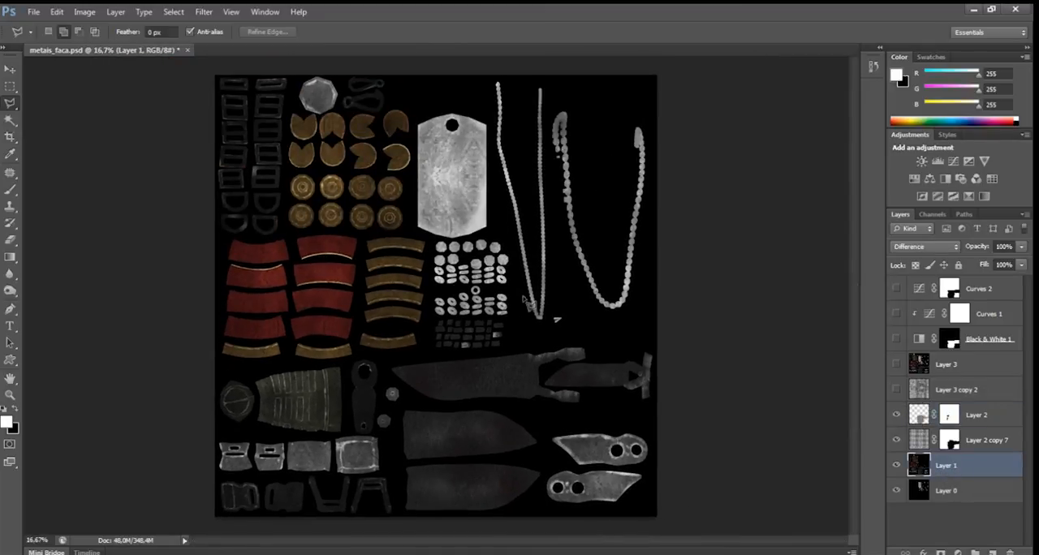
Isolate Layer 1 by clearing the full-layer selection and hiding Layer 2, Layer 2 copy 7 and Layer 0.
ctrl+click(922, 466)
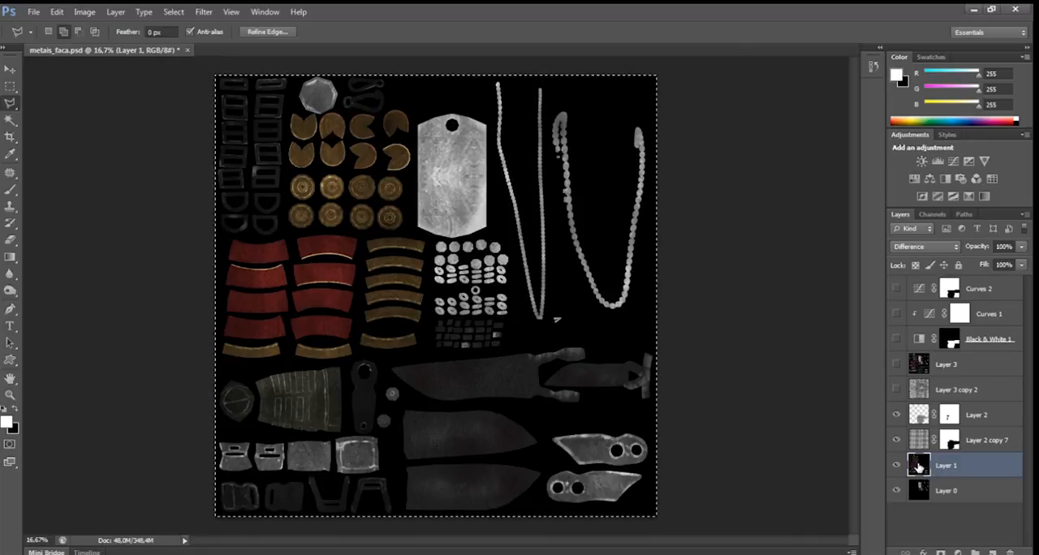
key(ctrl+d)
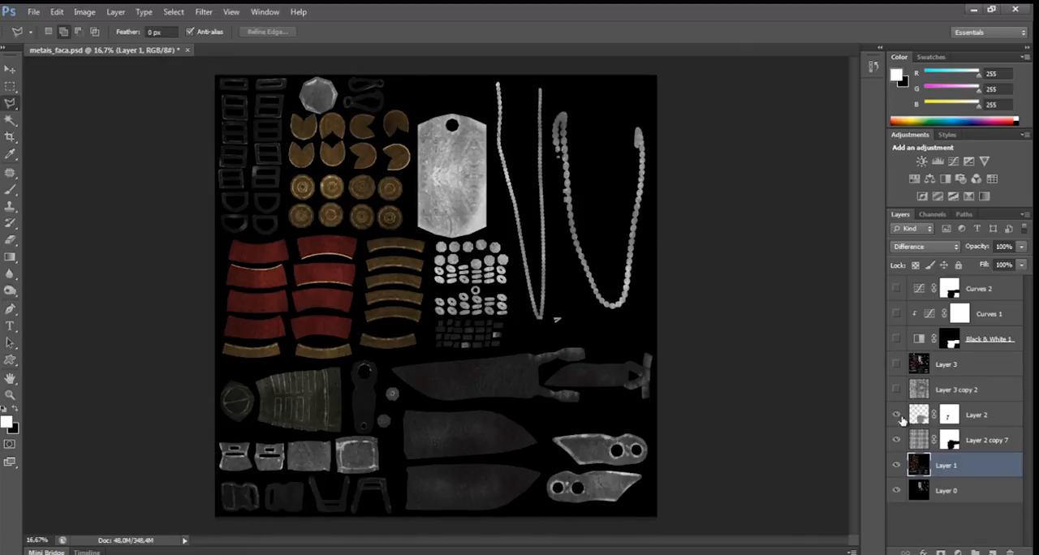
drag(896, 415, 896, 453)
click(896, 491)
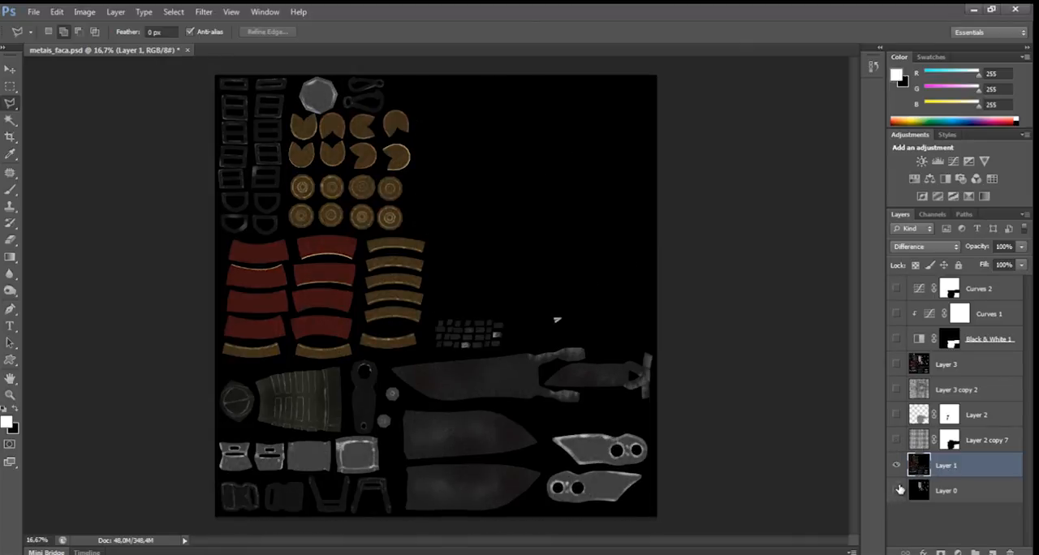
Select Layer 1's parts by inverting a Magic Wand selection of the black background, fill them with grey 7e7e7e and deselect.
click(10, 120)
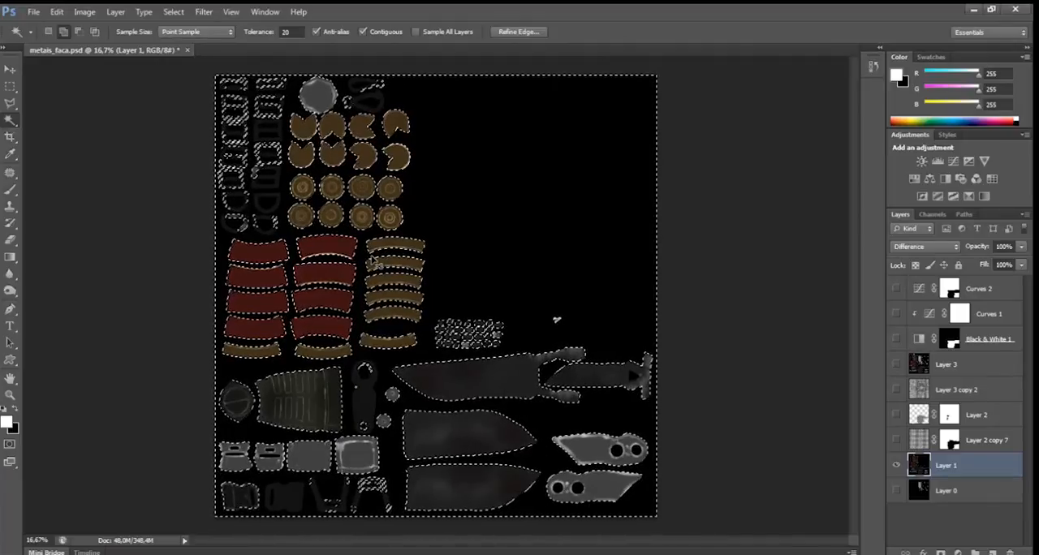
key(ctrl+shift+i)
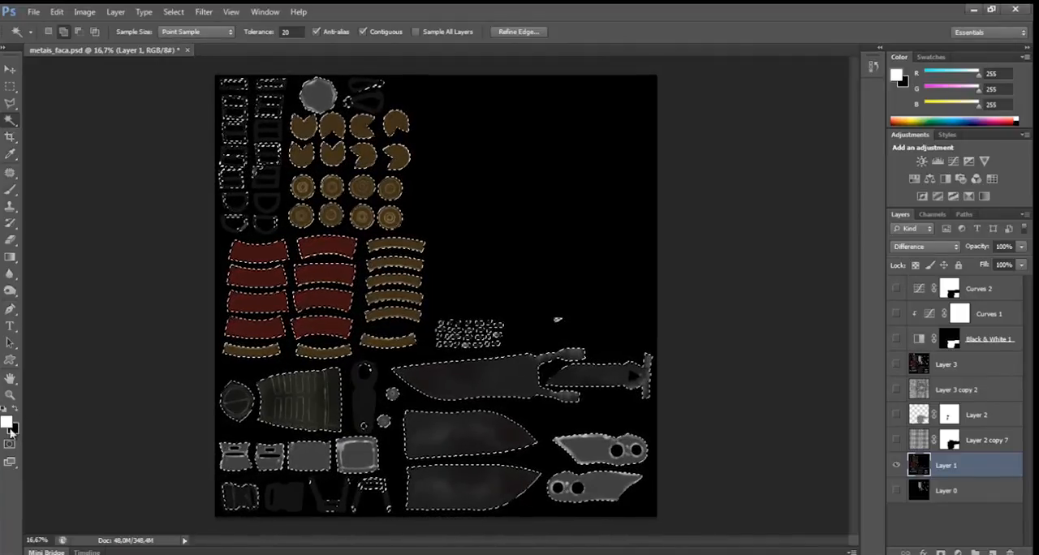
click(7, 422)
click(326, 226)
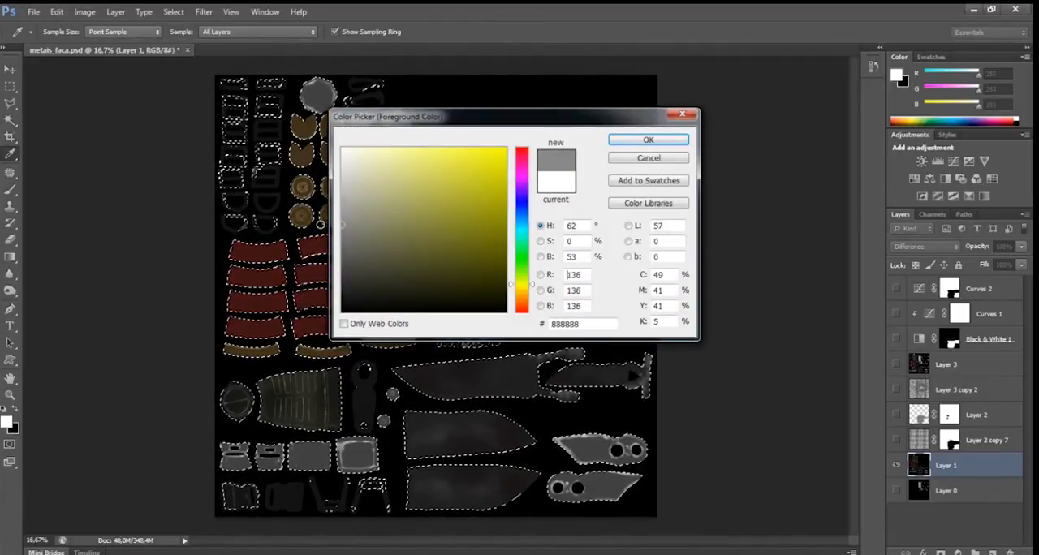
click(317, 229)
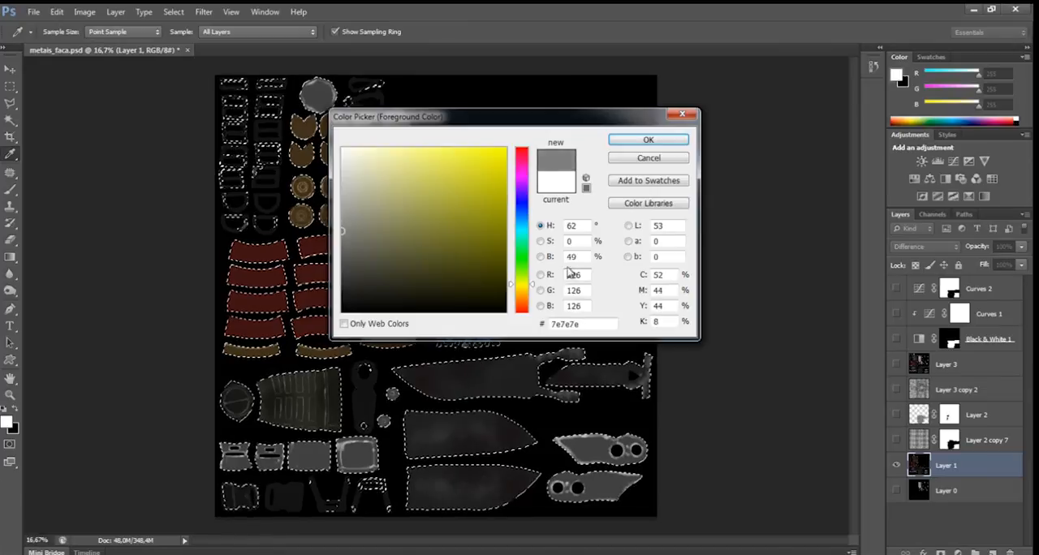
click(647, 140)
key(w)
key(d)
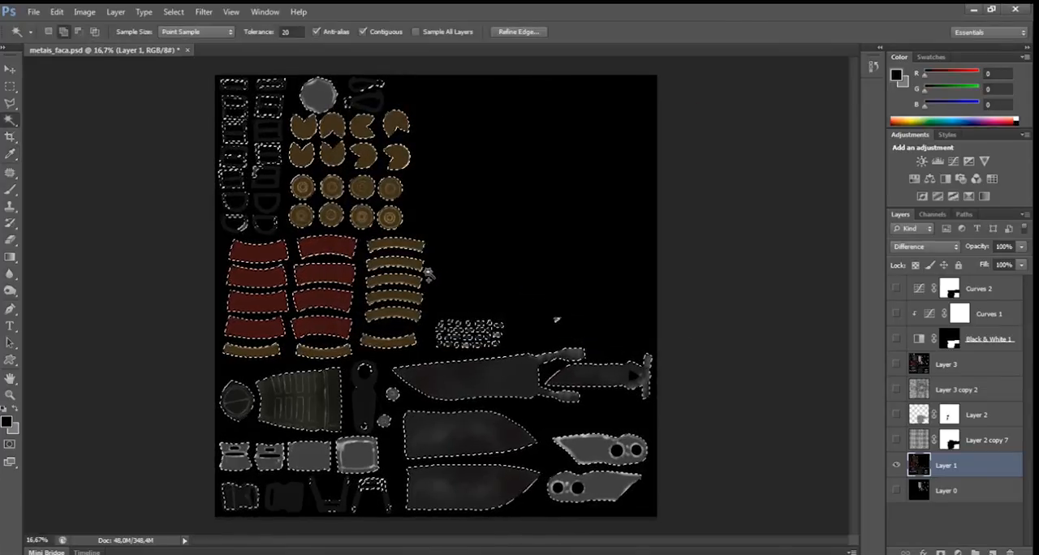
key(ctrl+BackSpace)
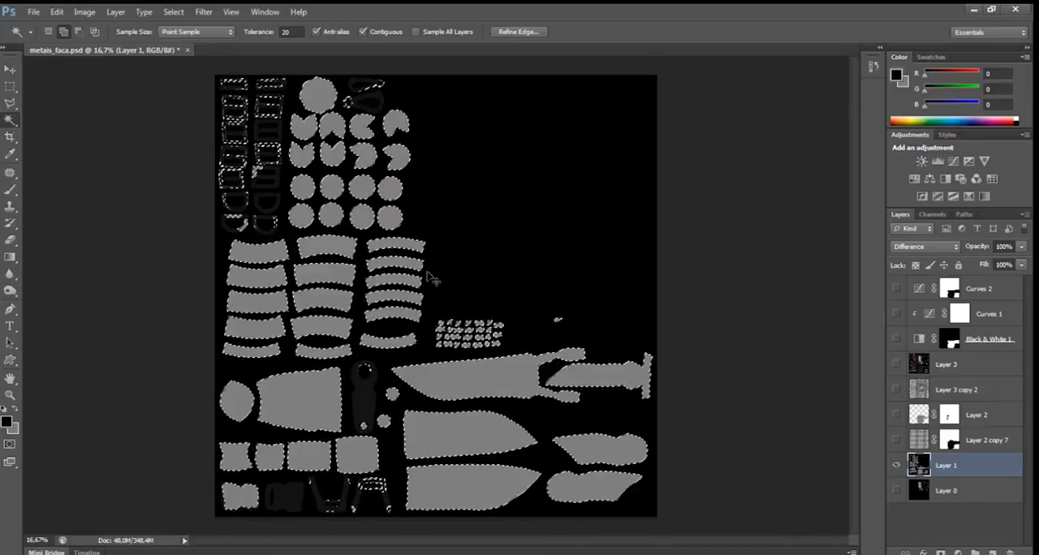
key(ctrl+d)
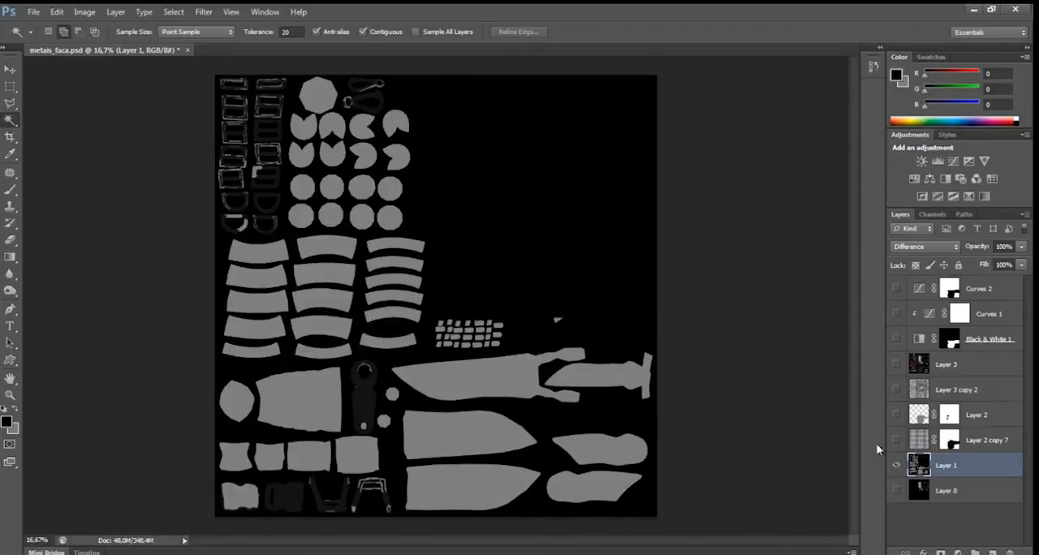
Reselect the Layer 1 parts with the Magic Wand tolerance at 2, fill the remaining dark buckles and straps with the same grey and deselect.
click(272, 31)
text(2)
click(545, 209)
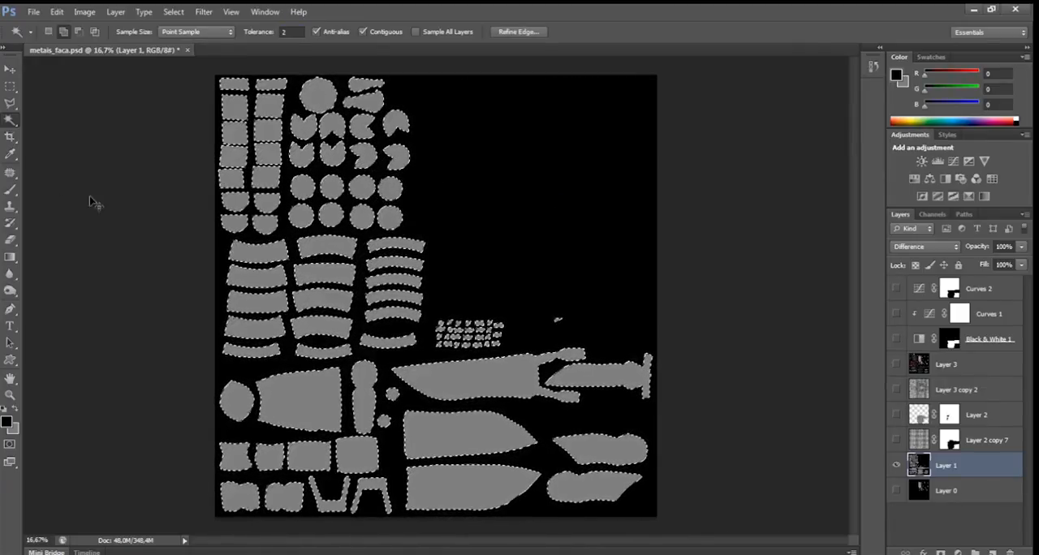
key(ctrl+d)
Show Layer 0, select its tag, chains and beads by their black background, fill them with the same grey and deselect.
click(897, 490)
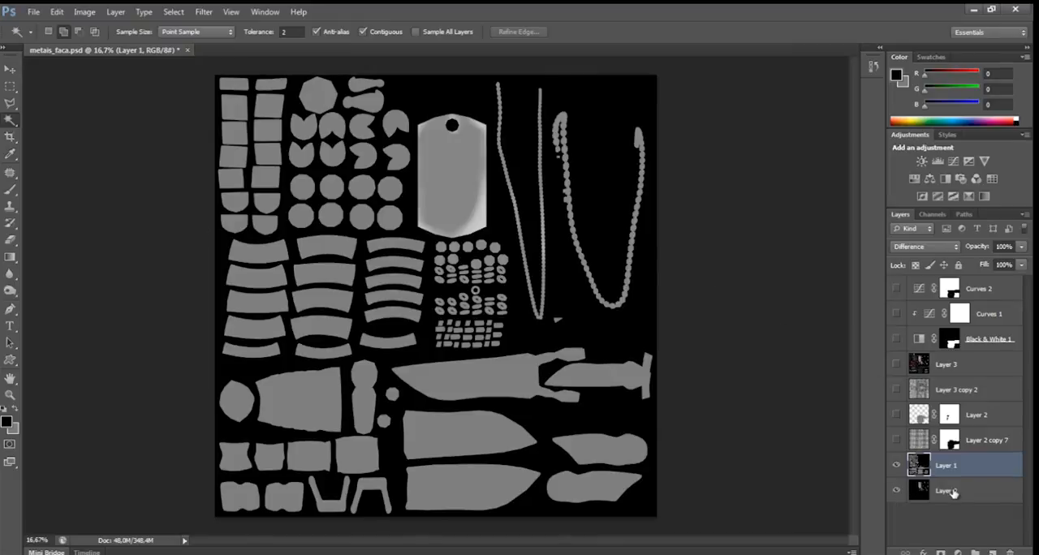
click(950, 490)
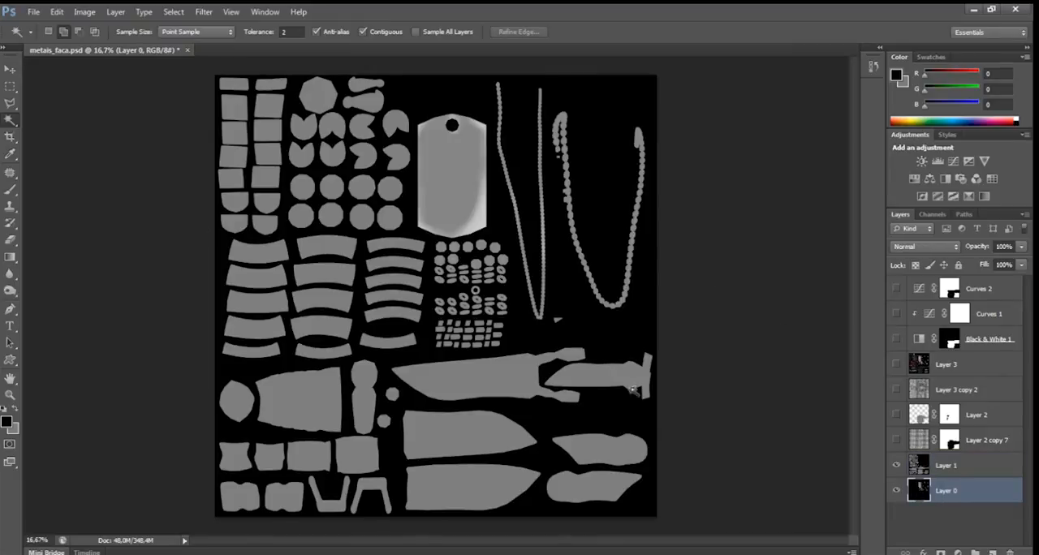
click(630, 338)
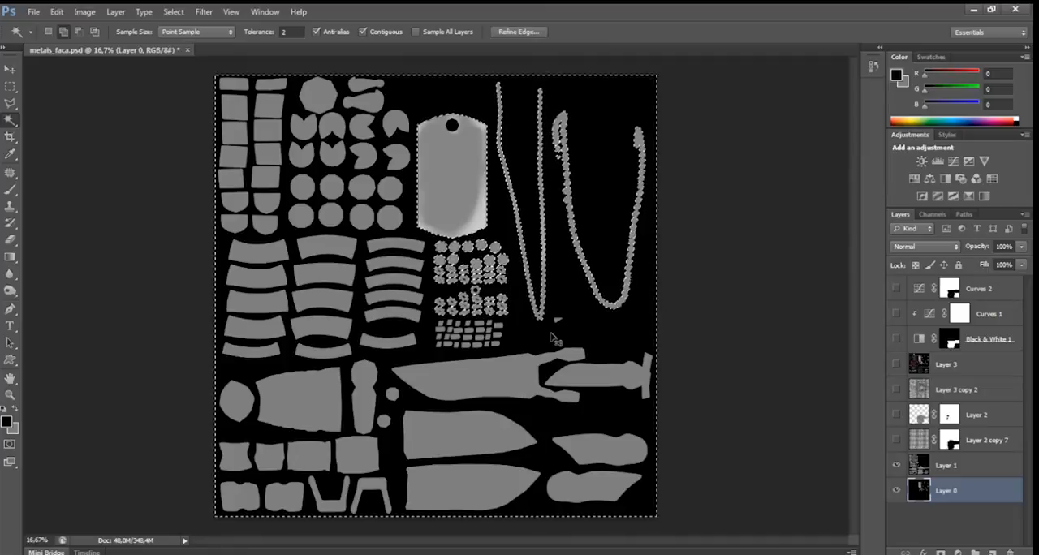
key(Delete)
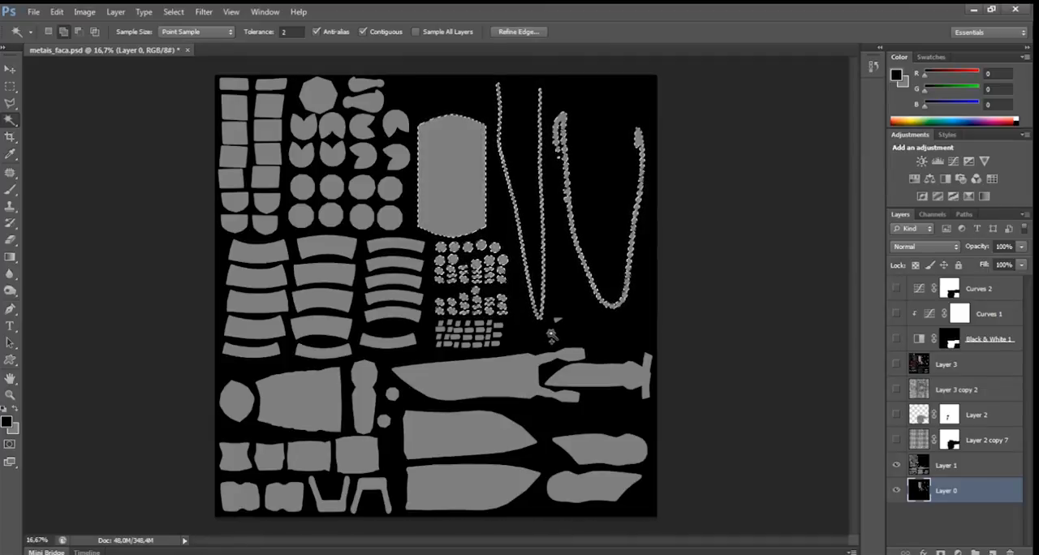
key(ctrl+d)
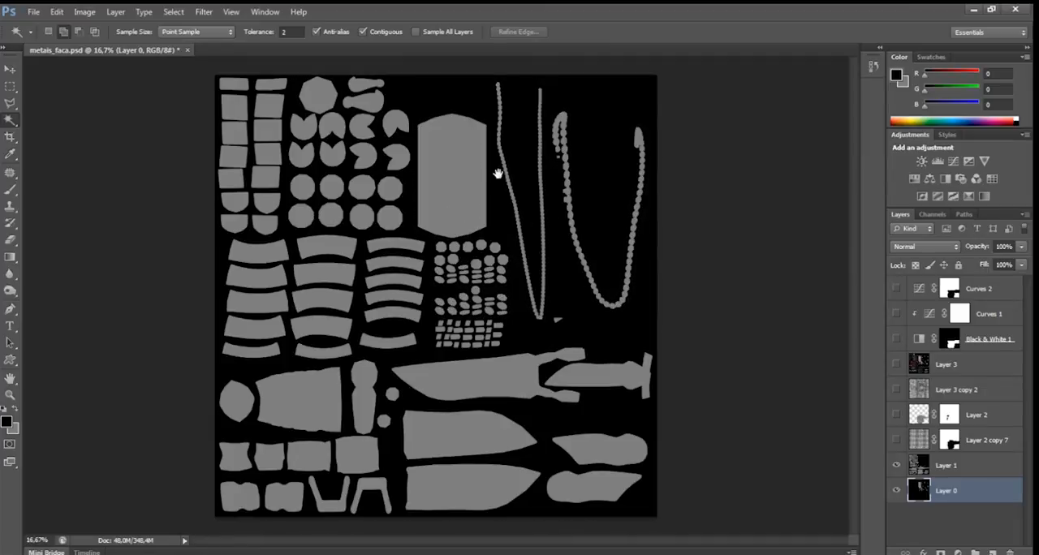
Show the Layer 2 copy 7 and Layer 2 textures over the grey parts and examine the knife pieces' surface up close.
click(896, 440)
click(894, 414)
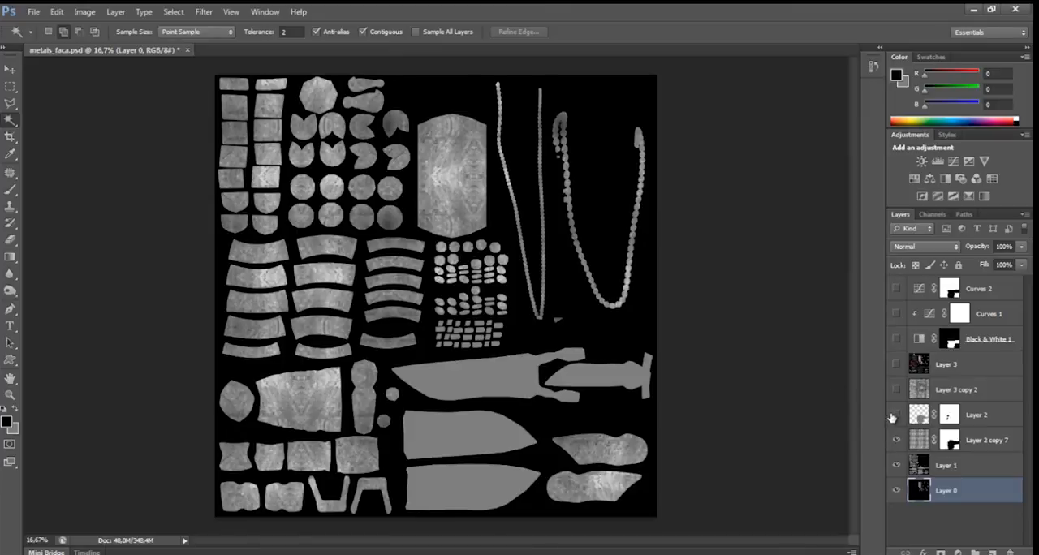
key(ctrl+plus)
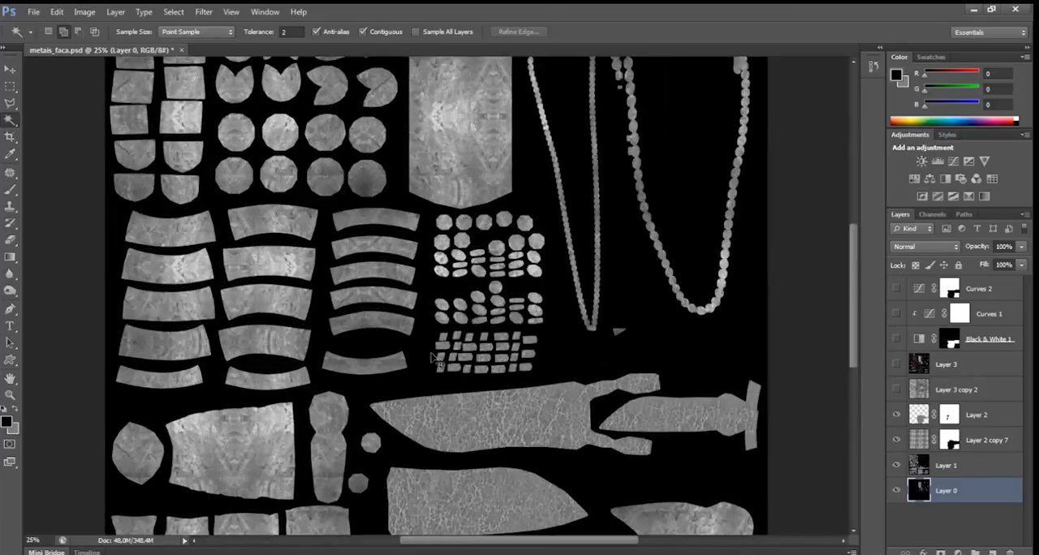
mouse_move(265, 146)
mouse_down()
mouse_move(258, 278)
mouse_move(233, 69)
mouse_up()
drag(296, 284, 267, 89)
key(ctrl+plus)
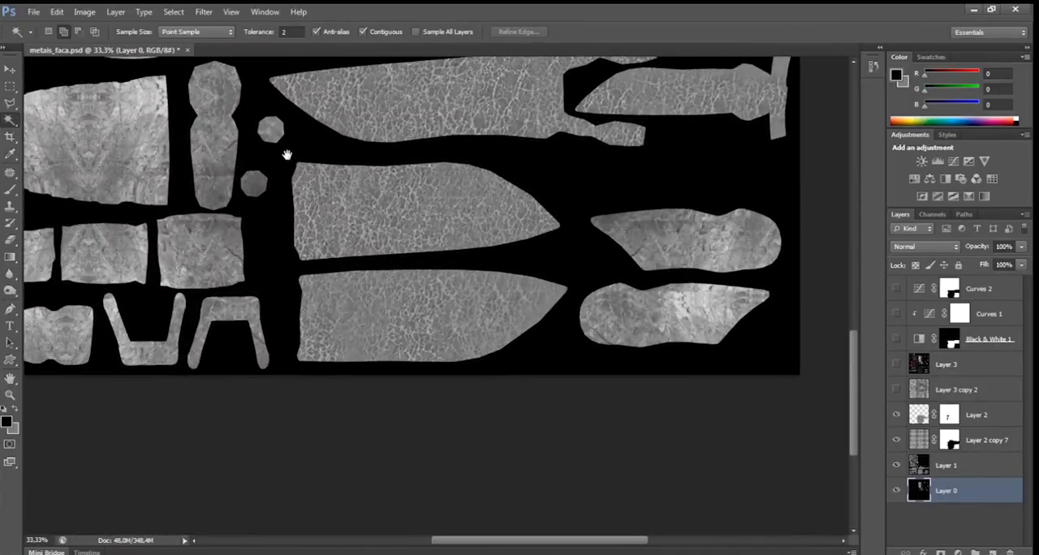
drag(288, 156, 297, 255)
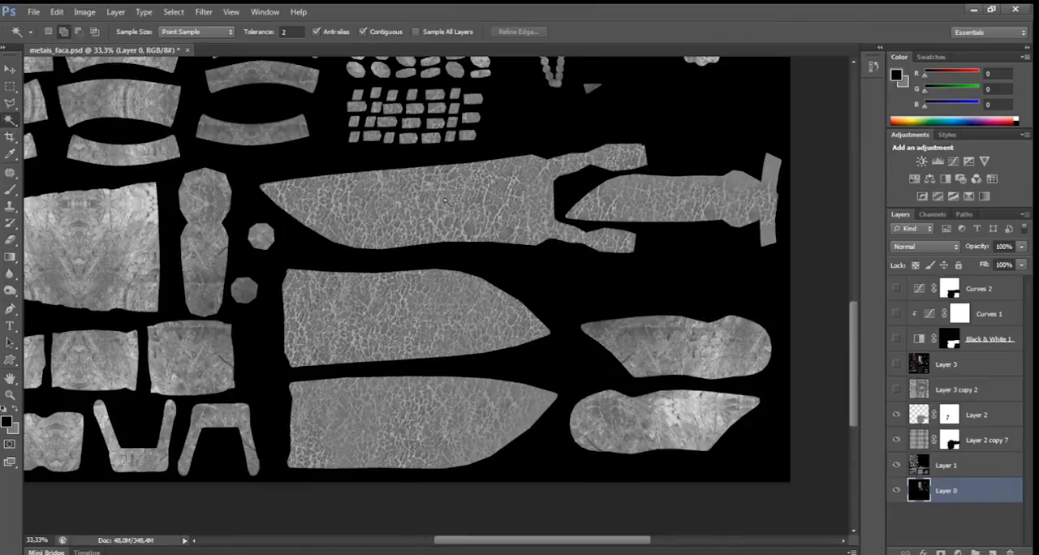
key(ctrl+plus)
key(ctrl+plus)
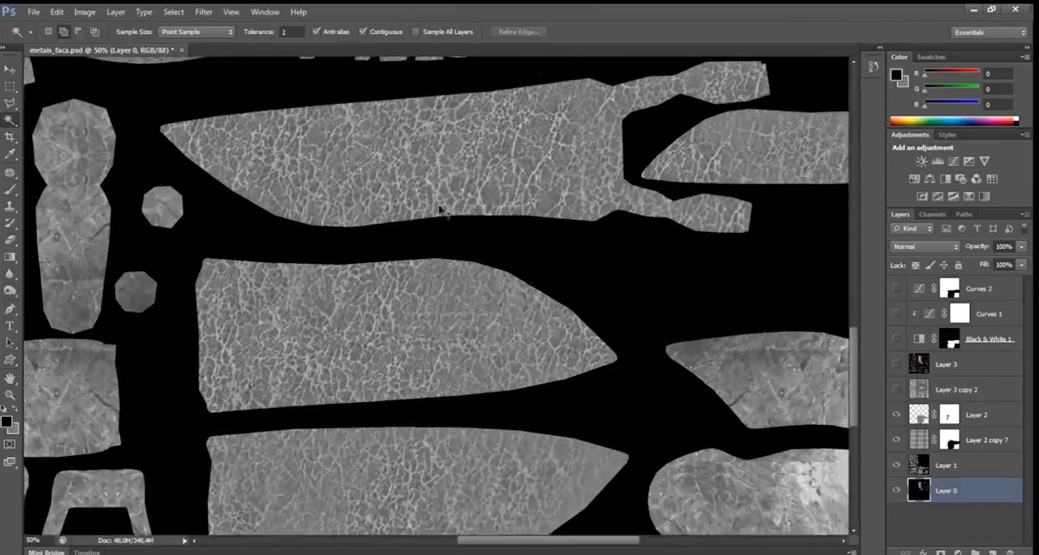
Invert the crack texture on Layer 2 so the knife pieces get dark cracks, and check the surrounding parts.
scroll(437, 138, up, 3)
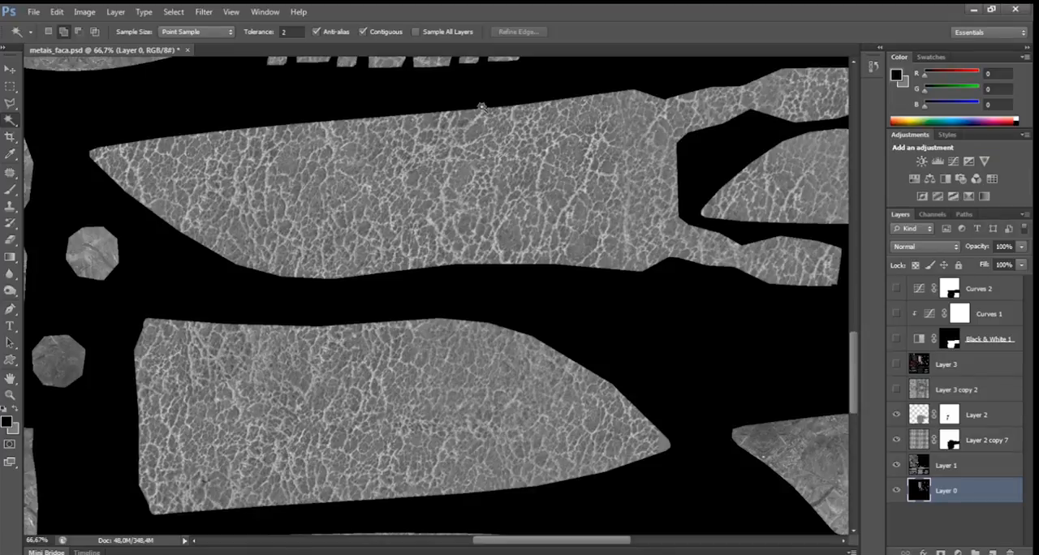
scroll(500, 233, down, 2)
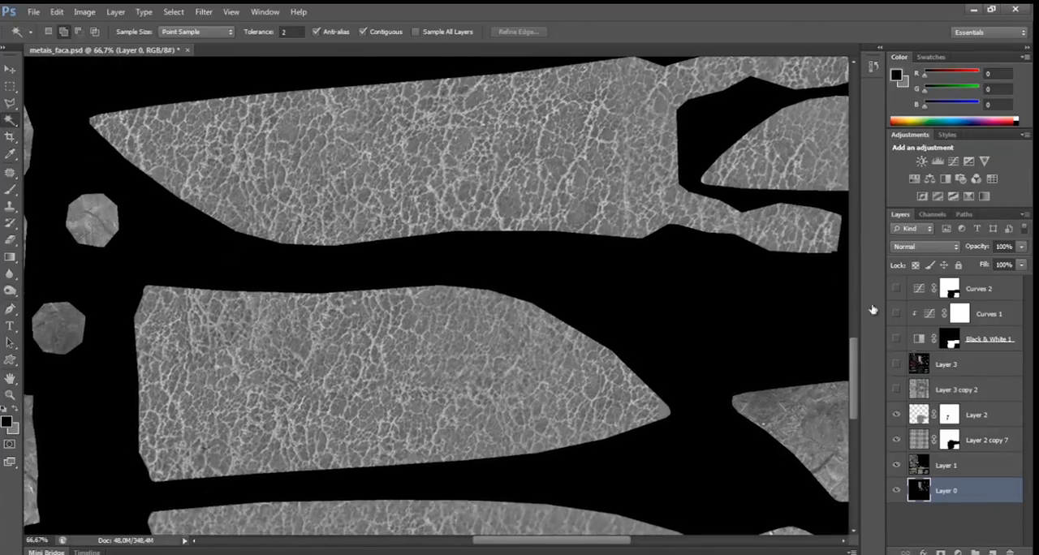
click(984, 420)
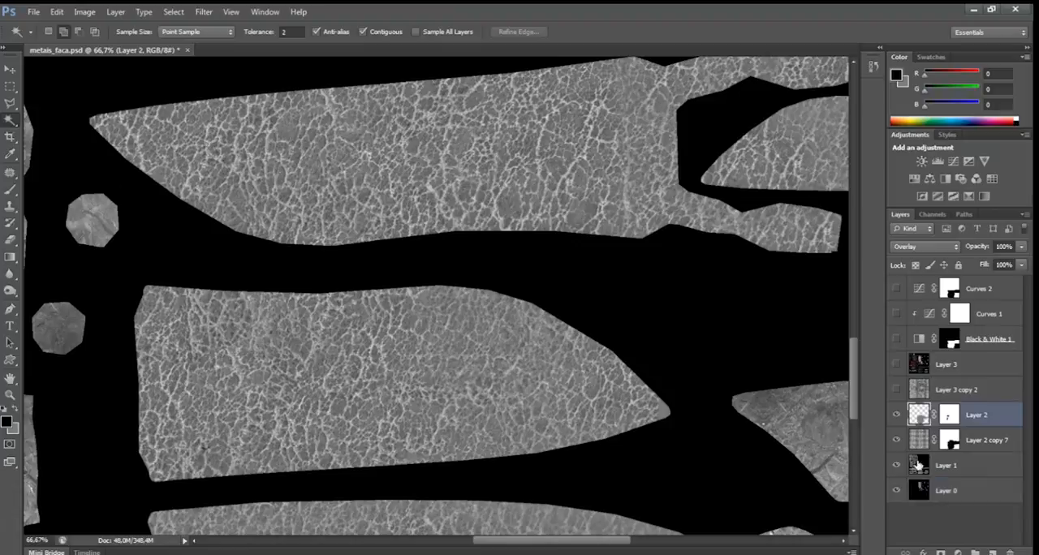
click(896, 414)
click(896, 415)
drag(527, 176, 667, 212)
drag(477, 159, 498, 163)
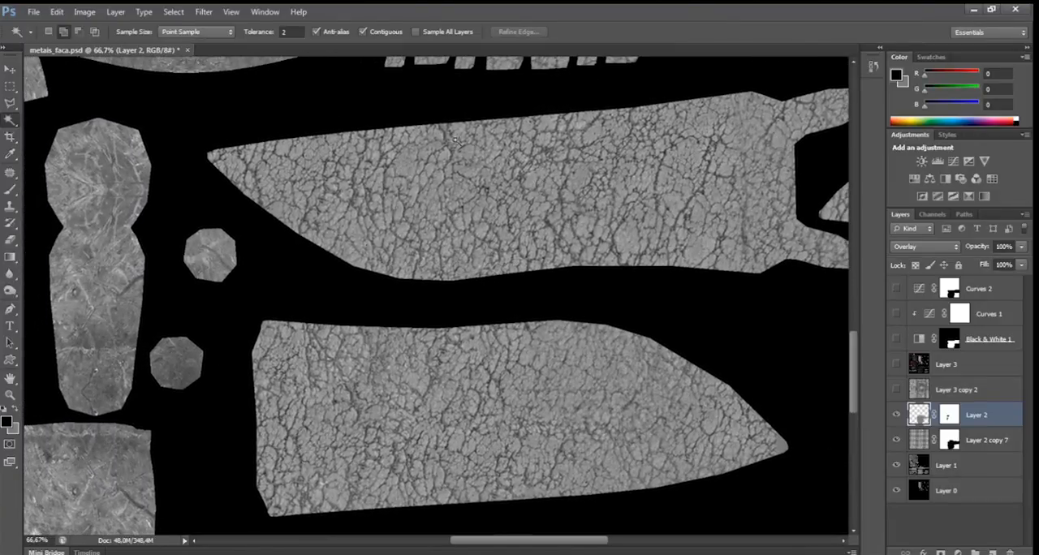
drag(360, 134, 628, 220)
mouse_move(200, 91)
mouse_down()
mouse_move(338, 137)
mouse_move(472, 203)
mouse_move(508, 262)
mouse_up()
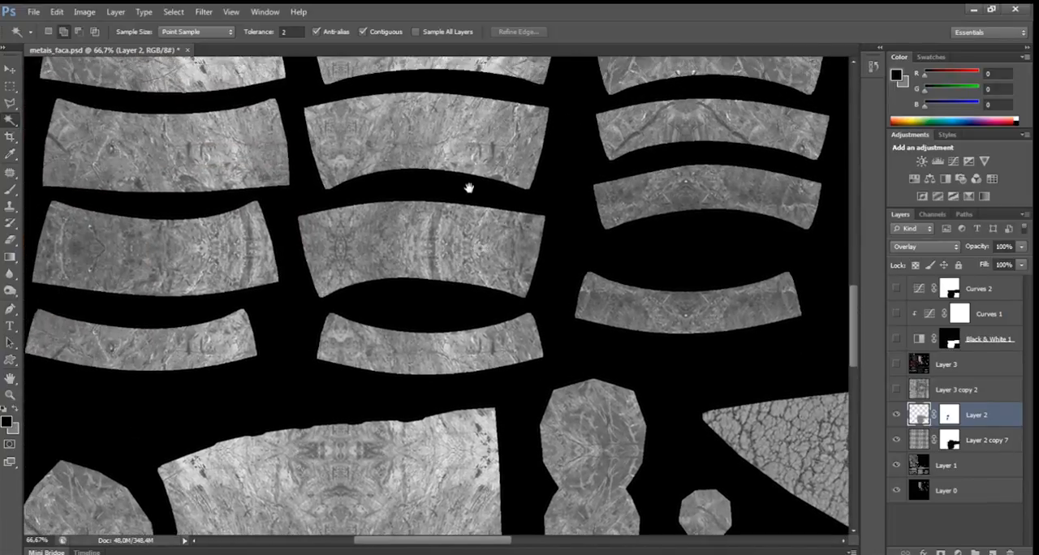
drag(393, 173, 406, 303)
scroll(381, 290, down, 4)
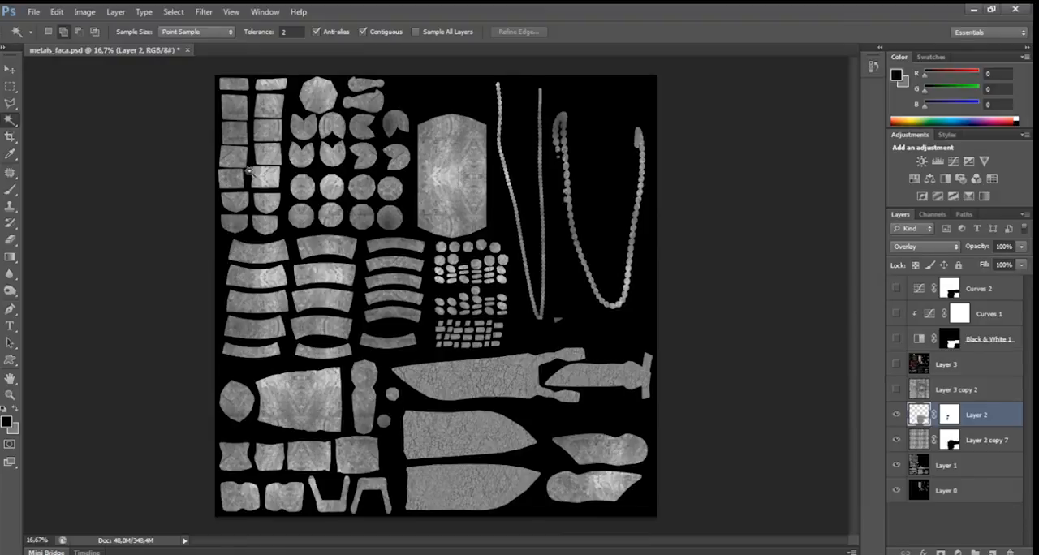
Save the grey textured map as a Targa copy named bump_map in the leona_maps desktop folder, at 16 bits/pixel.
click(33, 11)
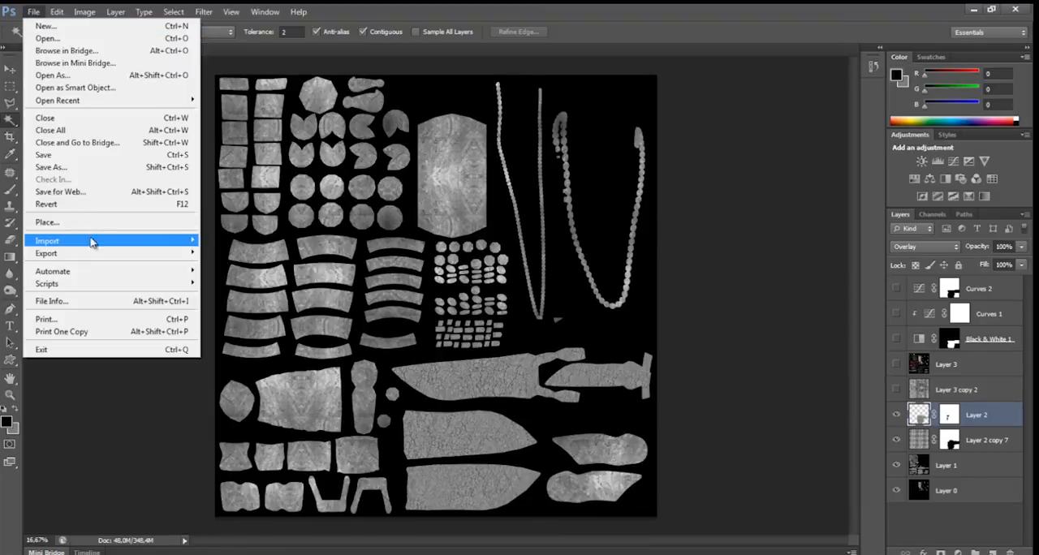
click(68, 169)
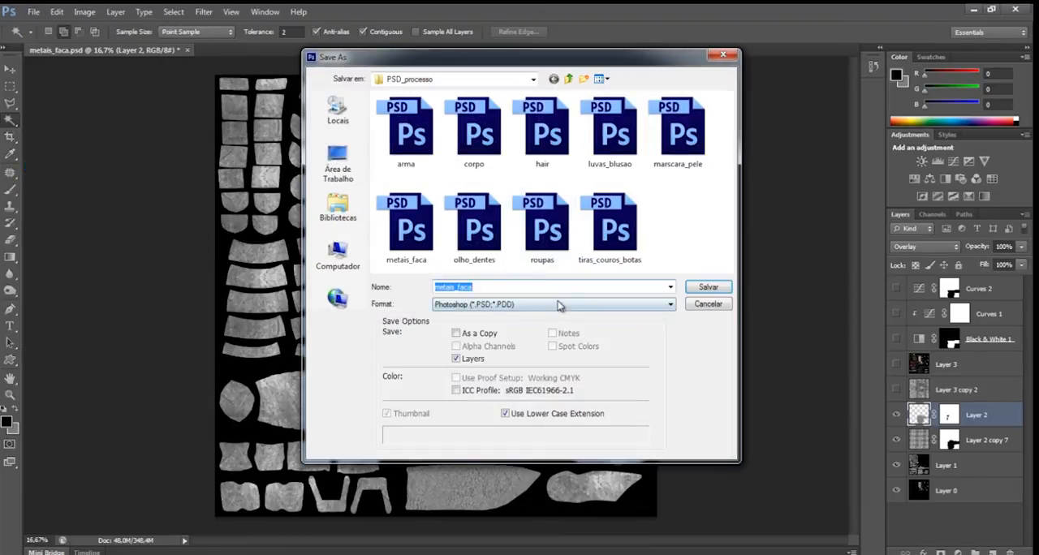
click(560, 303)
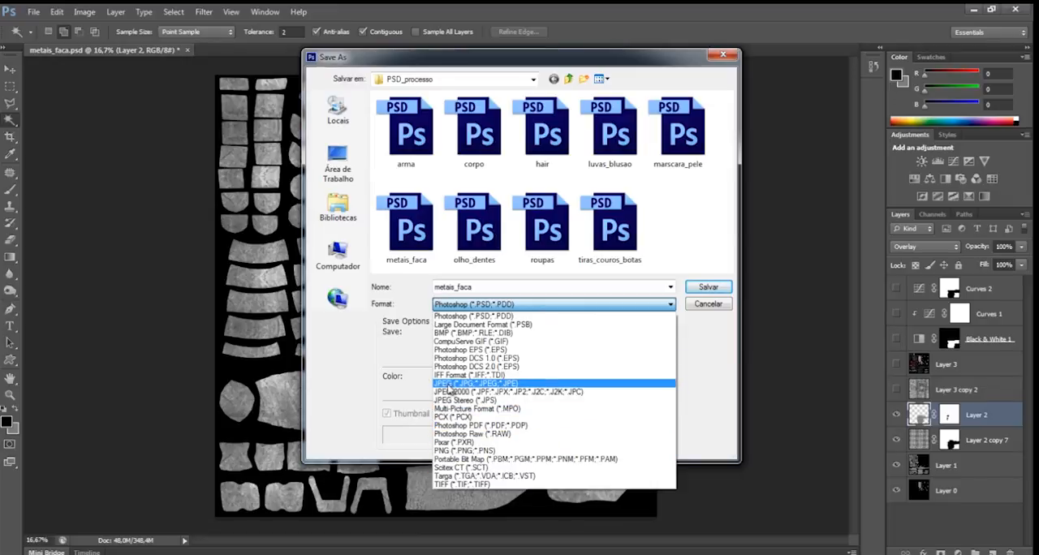
click(463, 476)
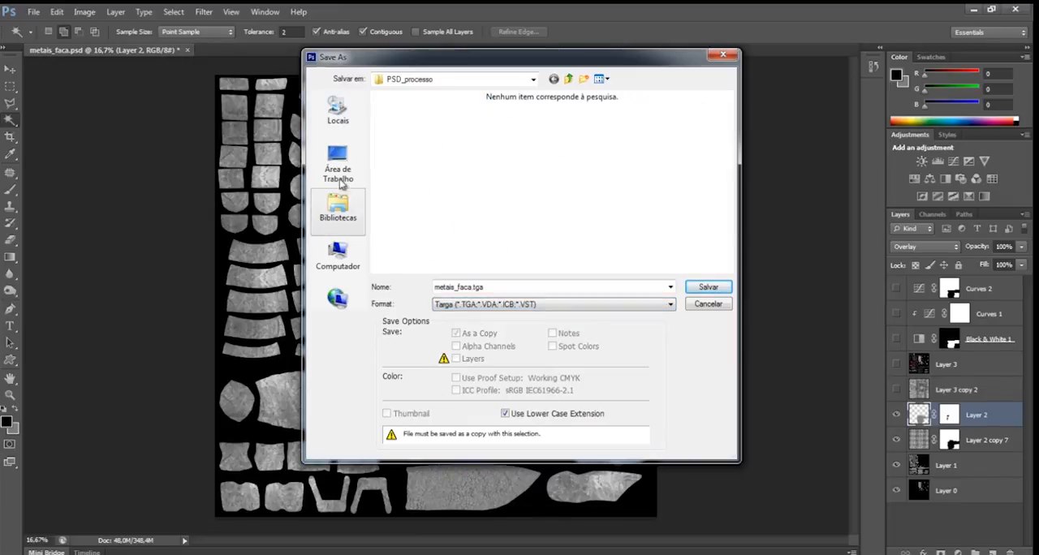
click(337, 167)
double_click(558, 178)
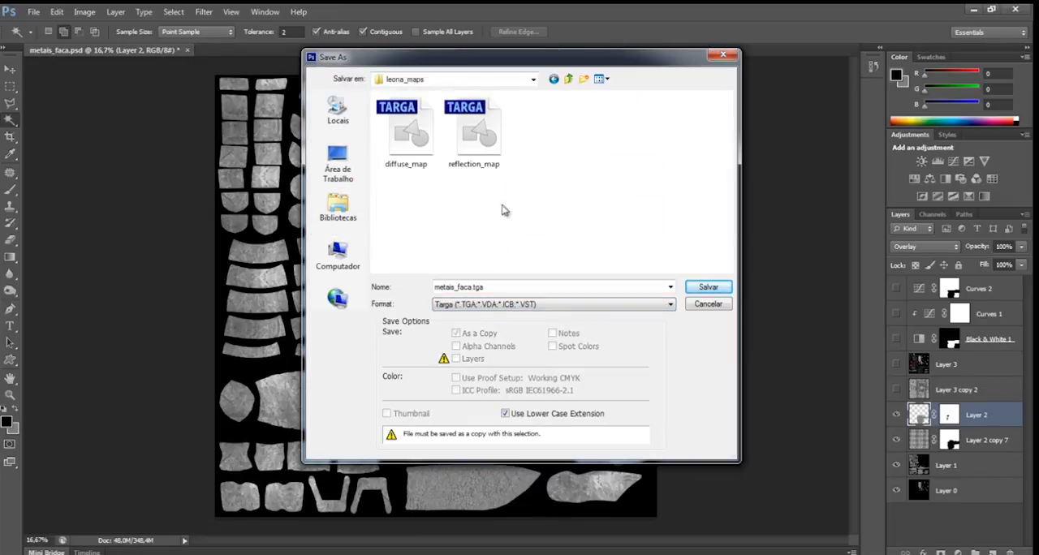
click(513, 286)
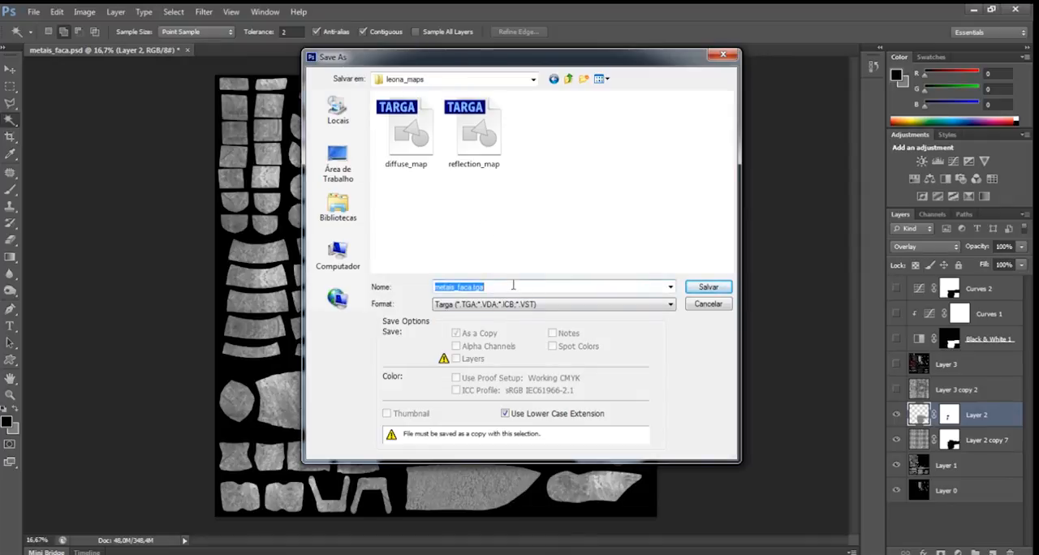
text(bump_map)
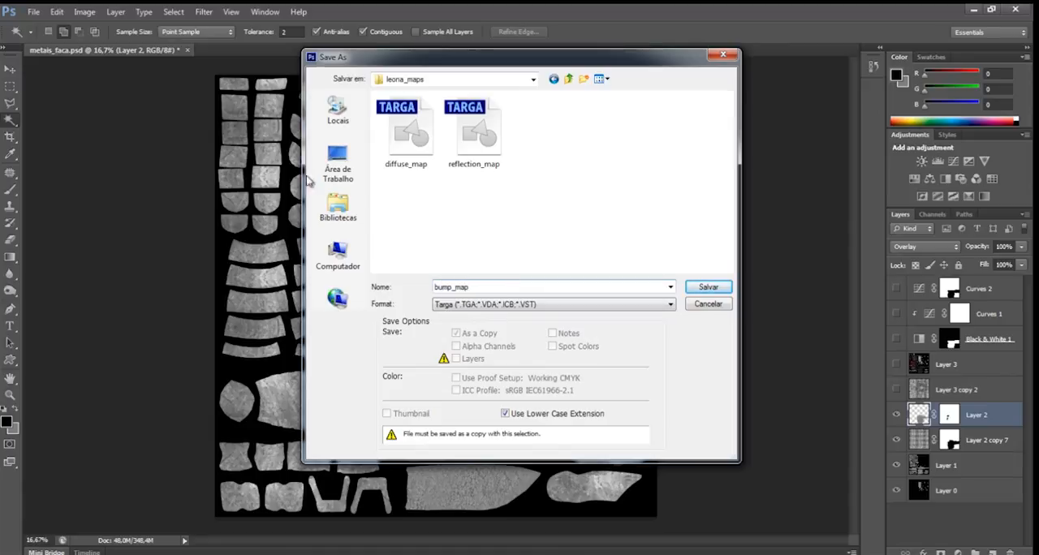
click(698, 289)
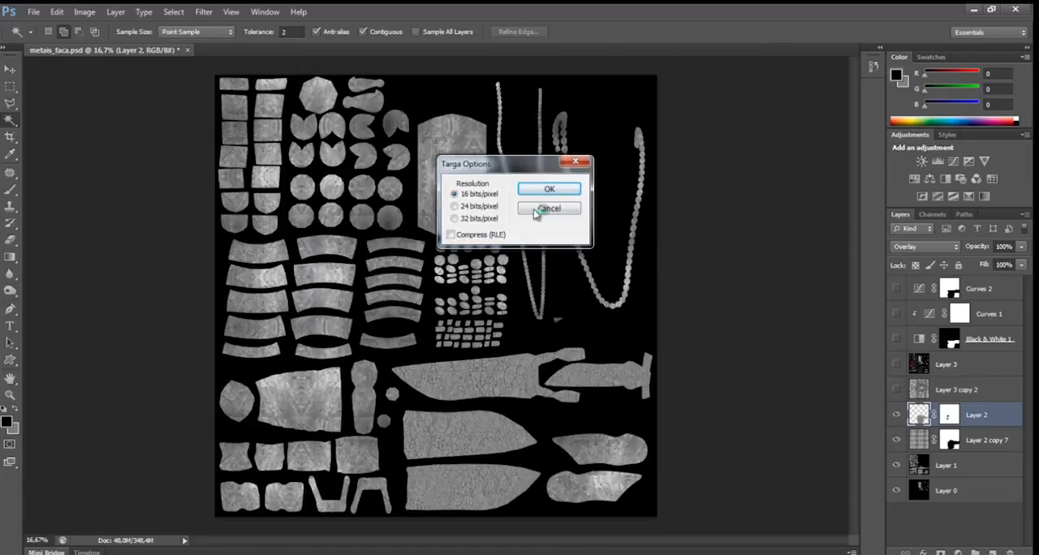
click(548, 189)
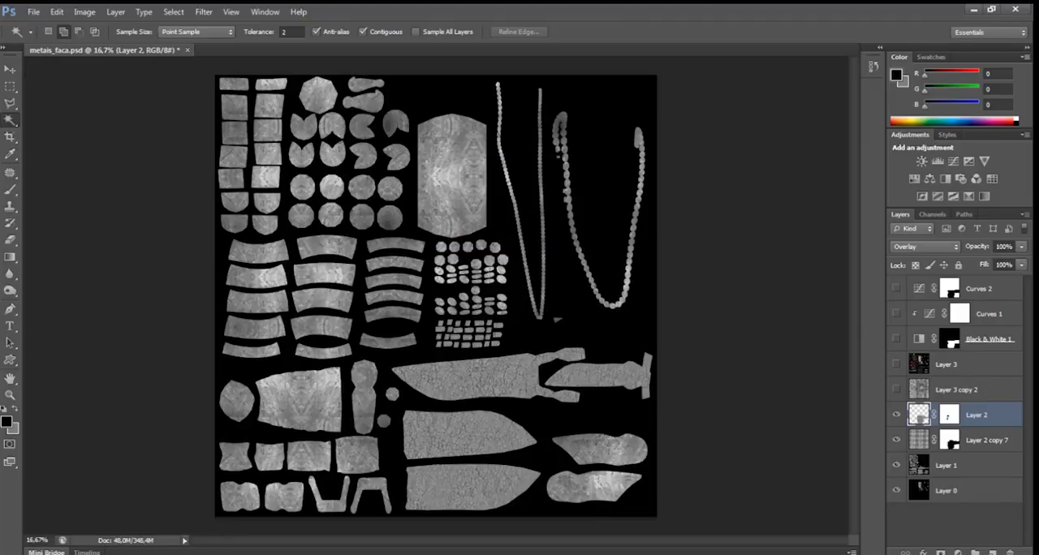
Open the diffuse_map, bump_map and reflection_map Targa files from the leona_maps Explorer folder in Photoshop and bring bump_map to the front.
drag(0, 77, 550, 129)
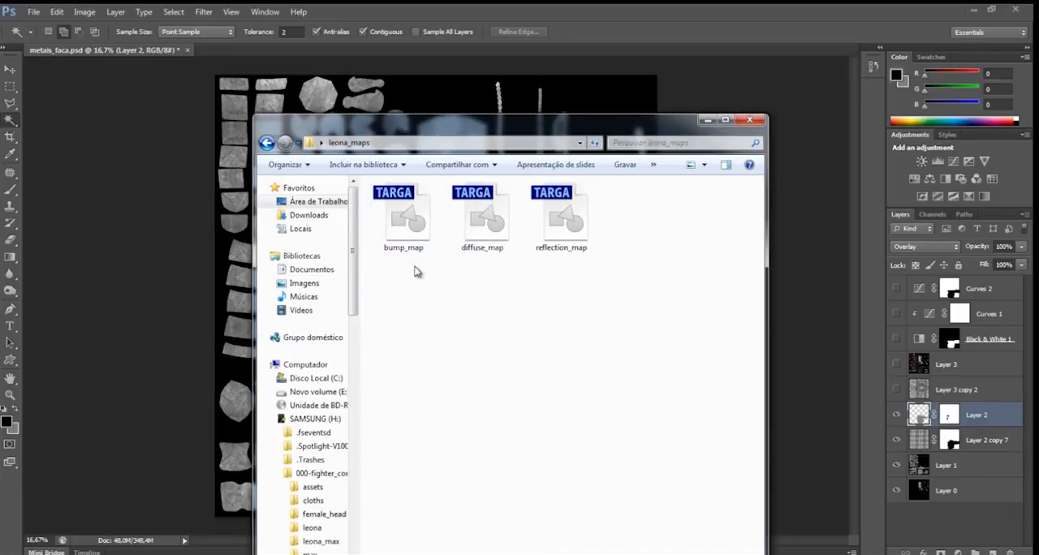
click(396, 225)
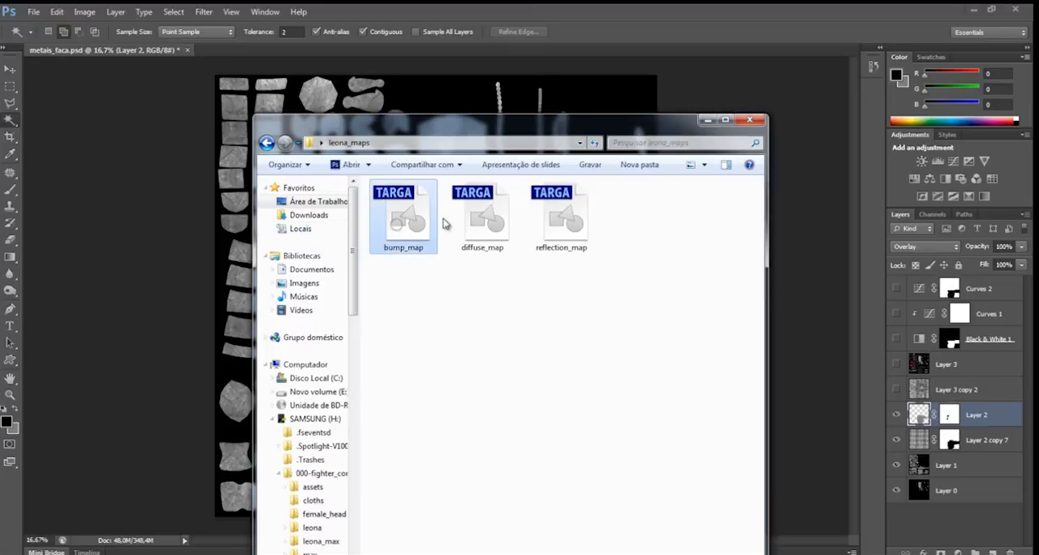
drag(479, 228, 312, 52)
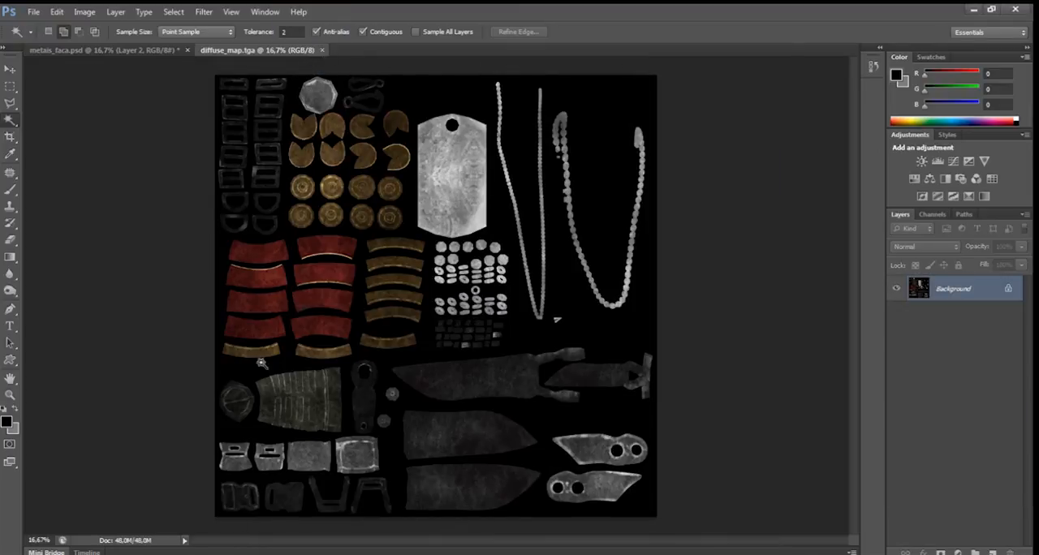
mouse_move(174, 554)
click(258, 503)
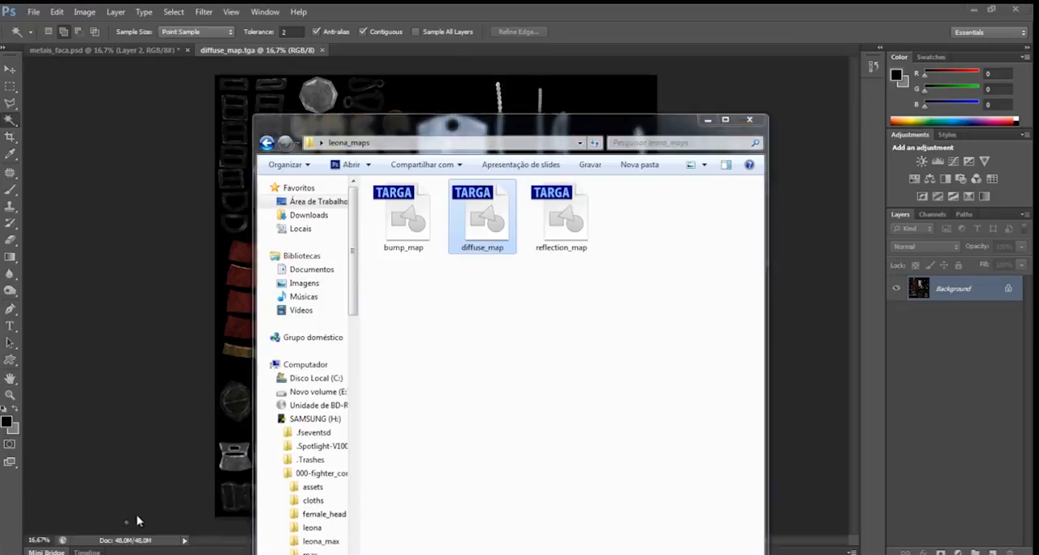
drag(400, 231, 389, 52)
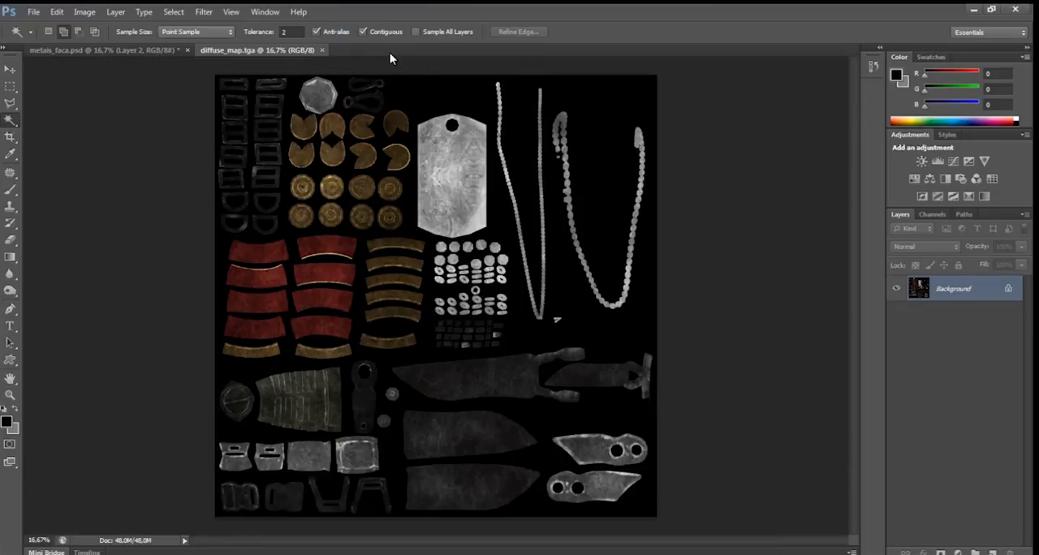
mouse_move(175, 554)
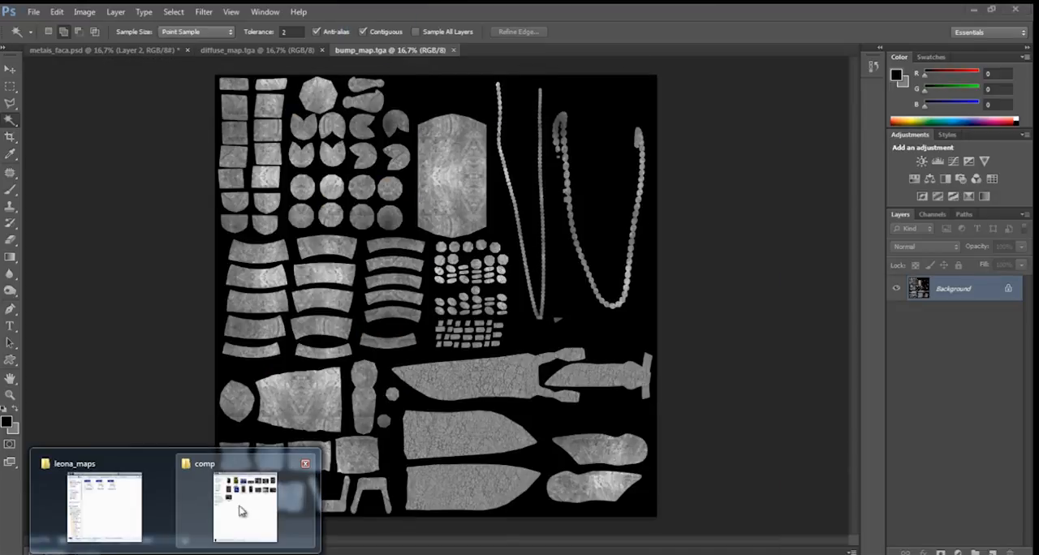
click(113, 507)
drag(562, 236, 517, 51)
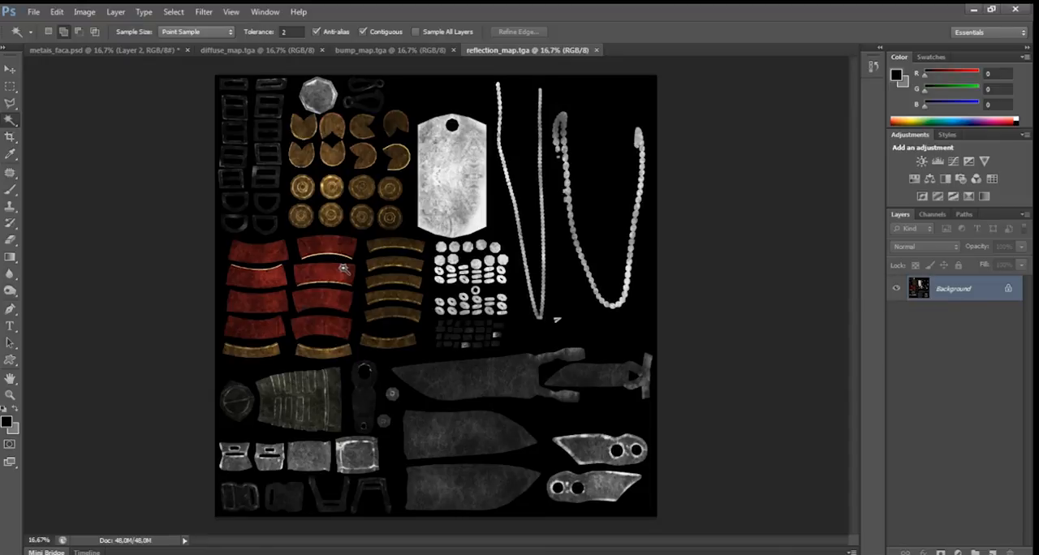
click(376, 53)
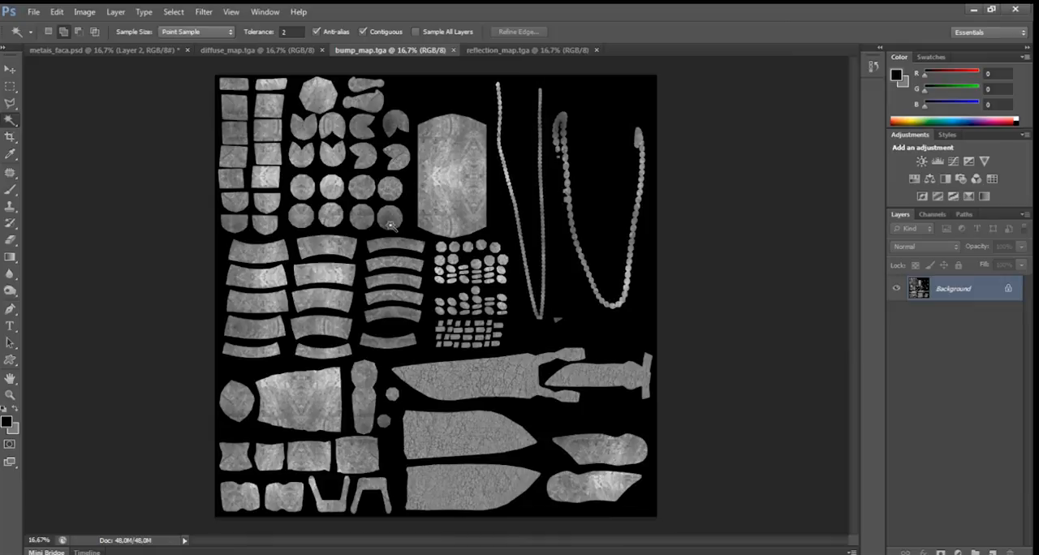